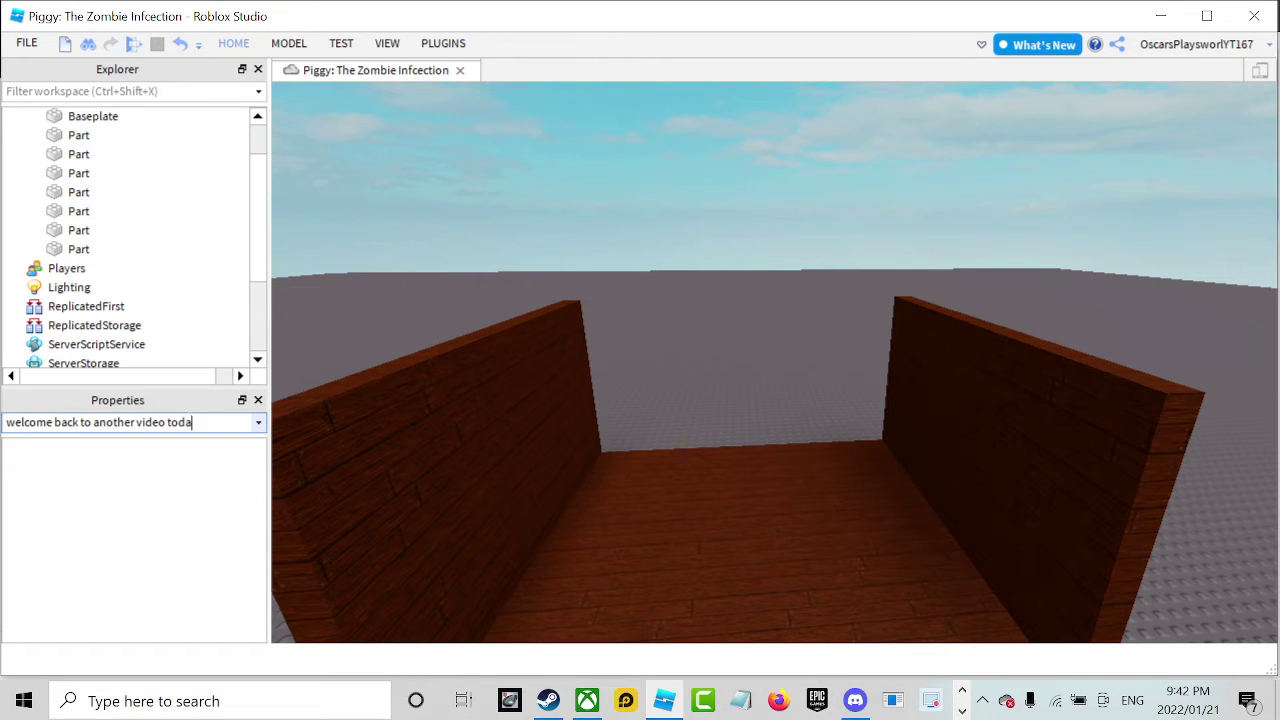
type("be")
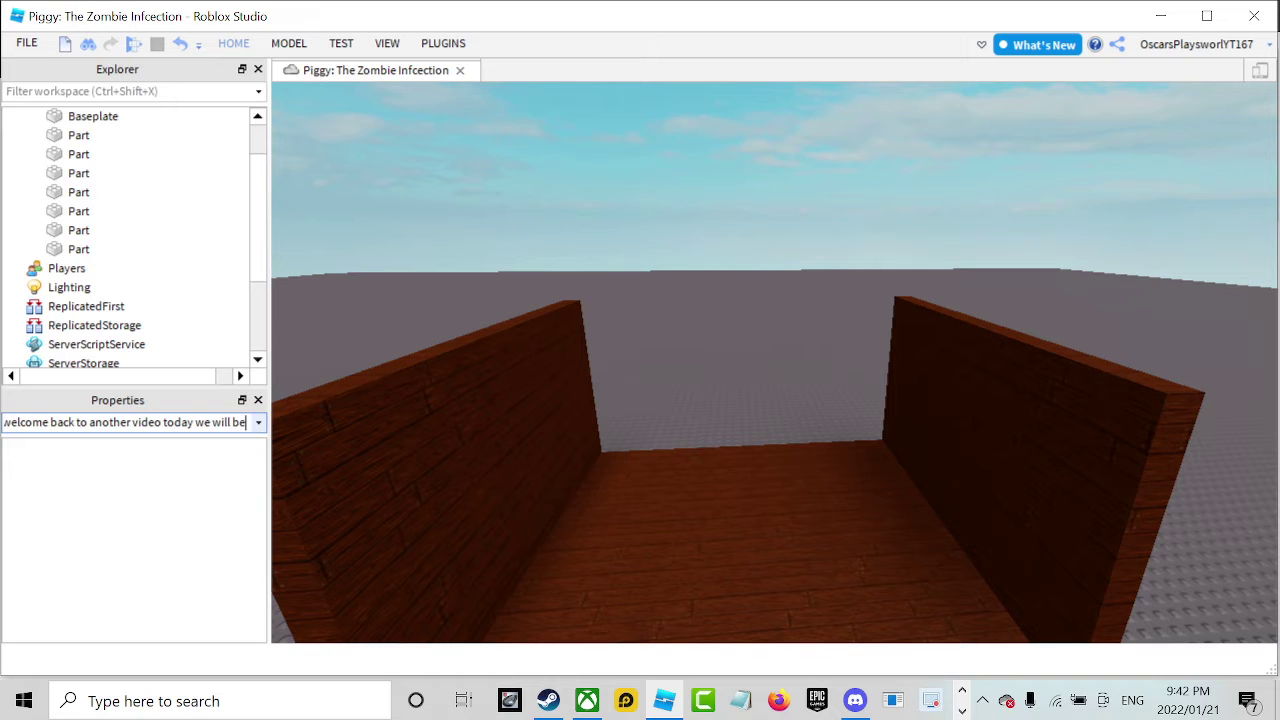
type(" doing a piggy game")
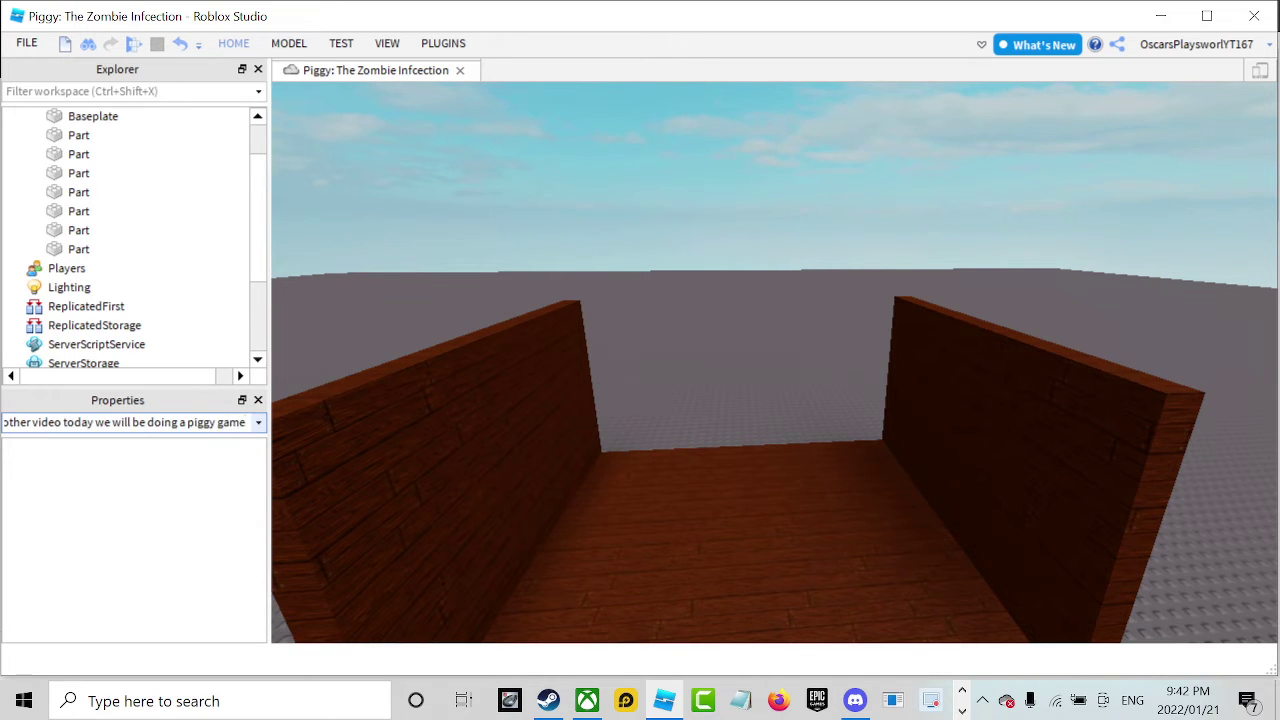
key("BackSpace")
key("BackSpace")
key("BackSpace")
key("BackSpace")
key("BackSpace")
key("BackSpace")
key("BackSpace")
key("BackSpace")
key("BackSpace")
key("BackSpace")
key("BackSpace")
key("BackSpace")
key("BackSpace")
key("BackSpace")
key("BackSpace")
key("BackSpace")
key("BackSpace")
key("BackSpace")
key("BackSpace")
key("BackSpace")
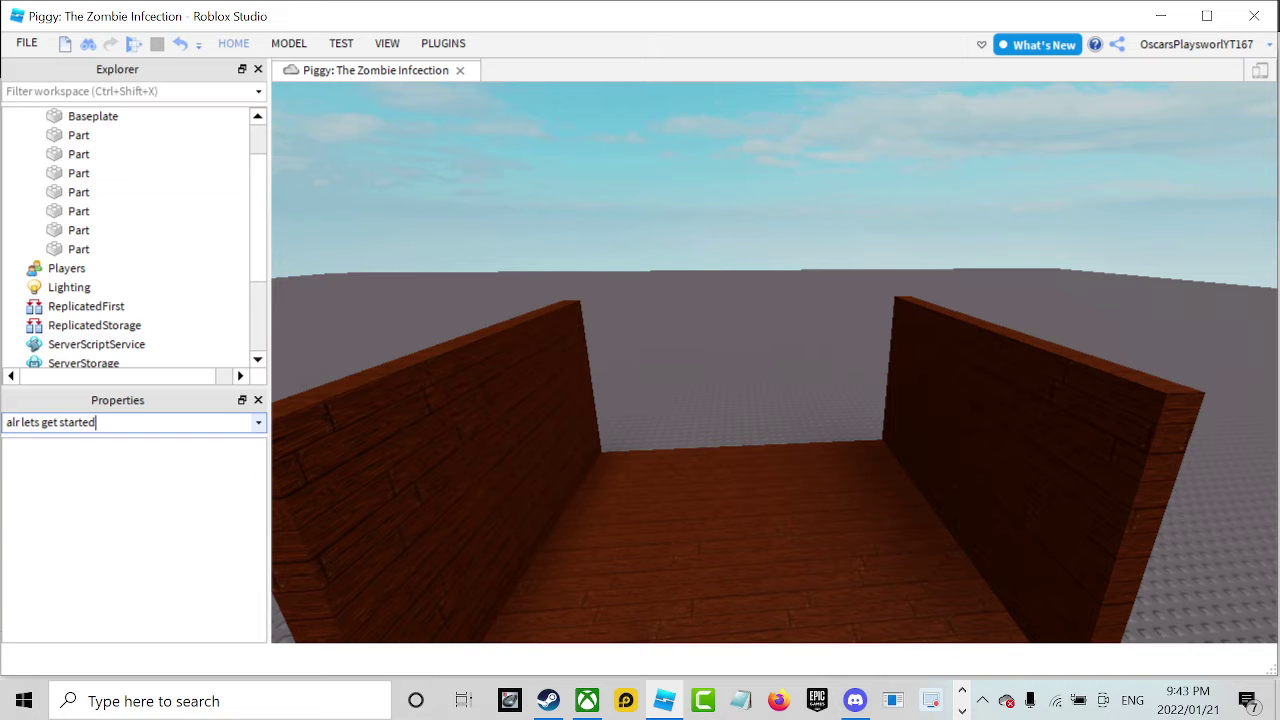
Duplicate one wooden side wall and move the copy to the middle of the floor.
right_click_drag(651, 285, 651, 290)
left_click(937, 271)
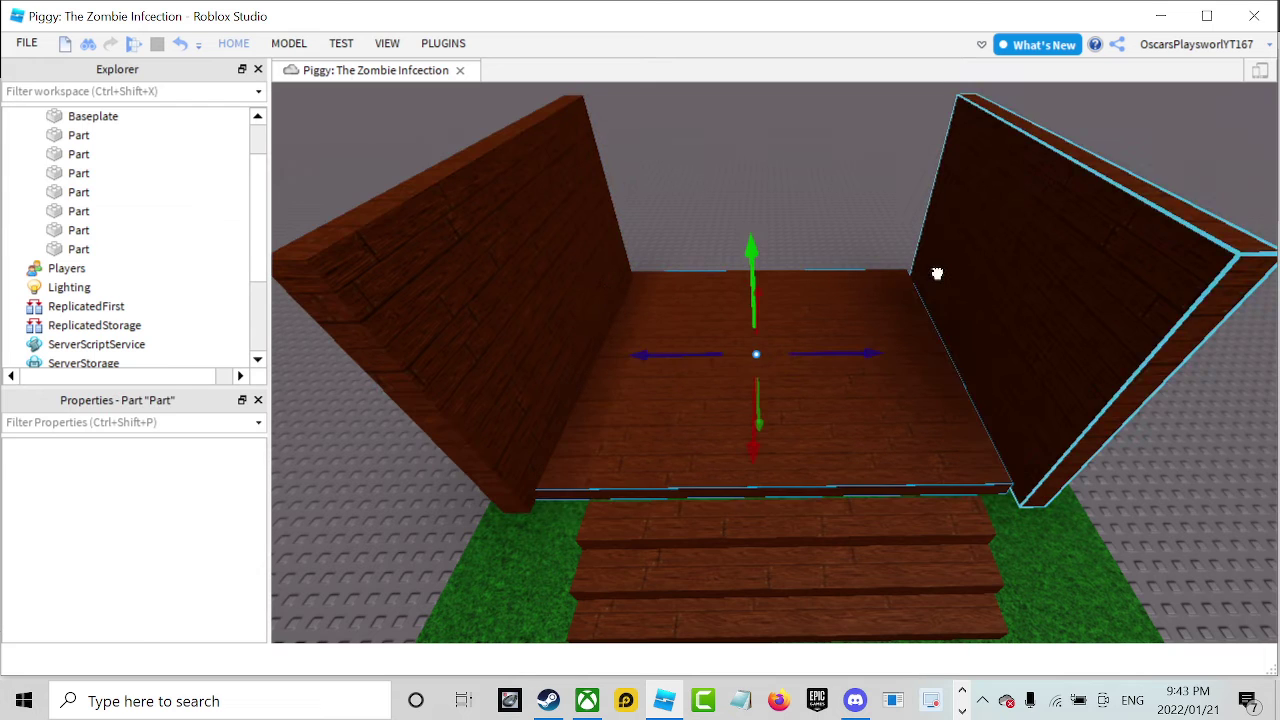
key("ctrl+d")
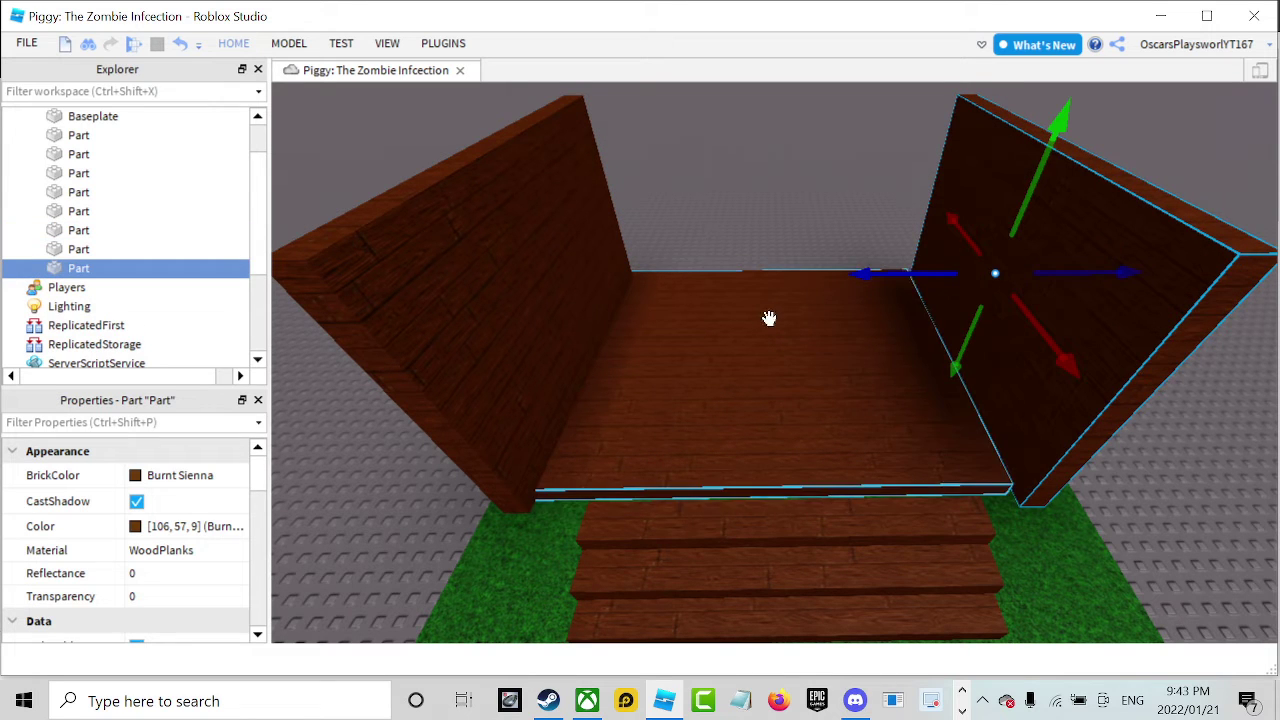
left_click_drag(858, 274, 649, 277)
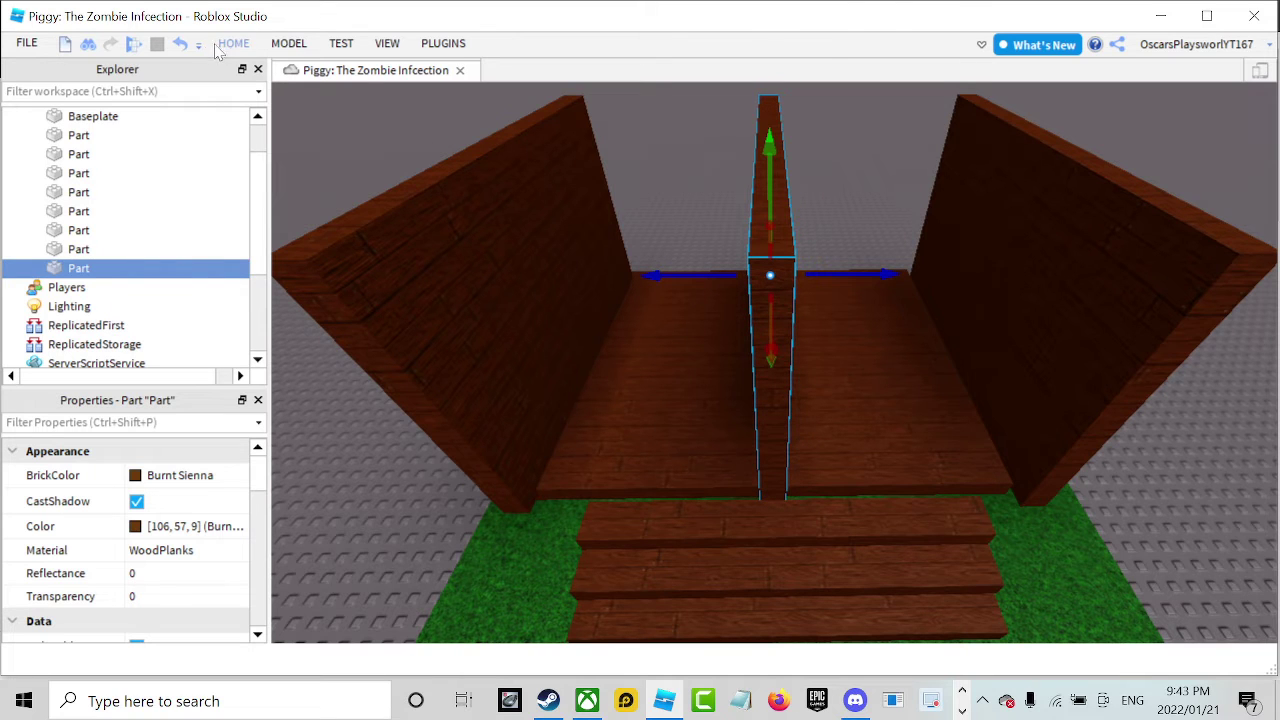
Rotate the duplicated wall about its vertical axis so it stands perpendicular to the two side walls.
left_click(228, 45)
left_click(240, 88)
left_click(285, 88)
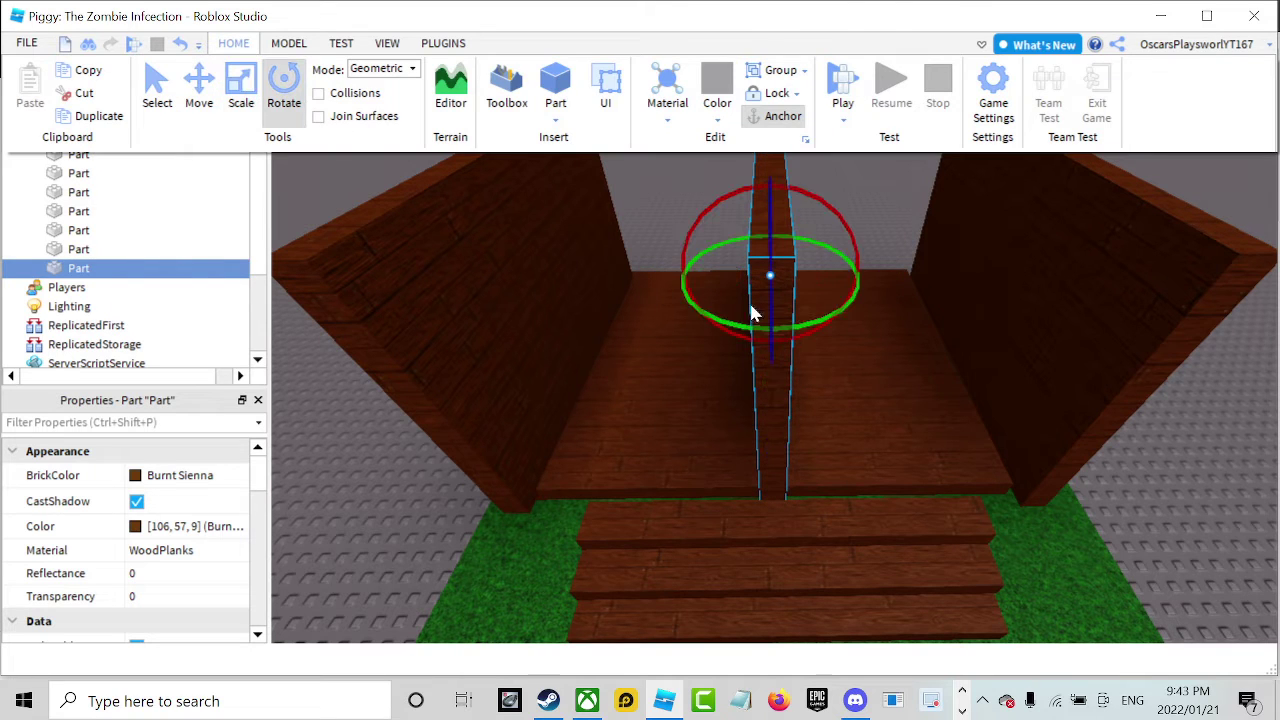
left_click_drag(718, 328, 797, 283)
Move the rotated wall to the rear edge of the floor, against the end of one side wall.
left_click_drag(894, 303, 831, 283)
right_click_drag(831, 283, 831, 287)
scroll(831, 287, "down", 3)
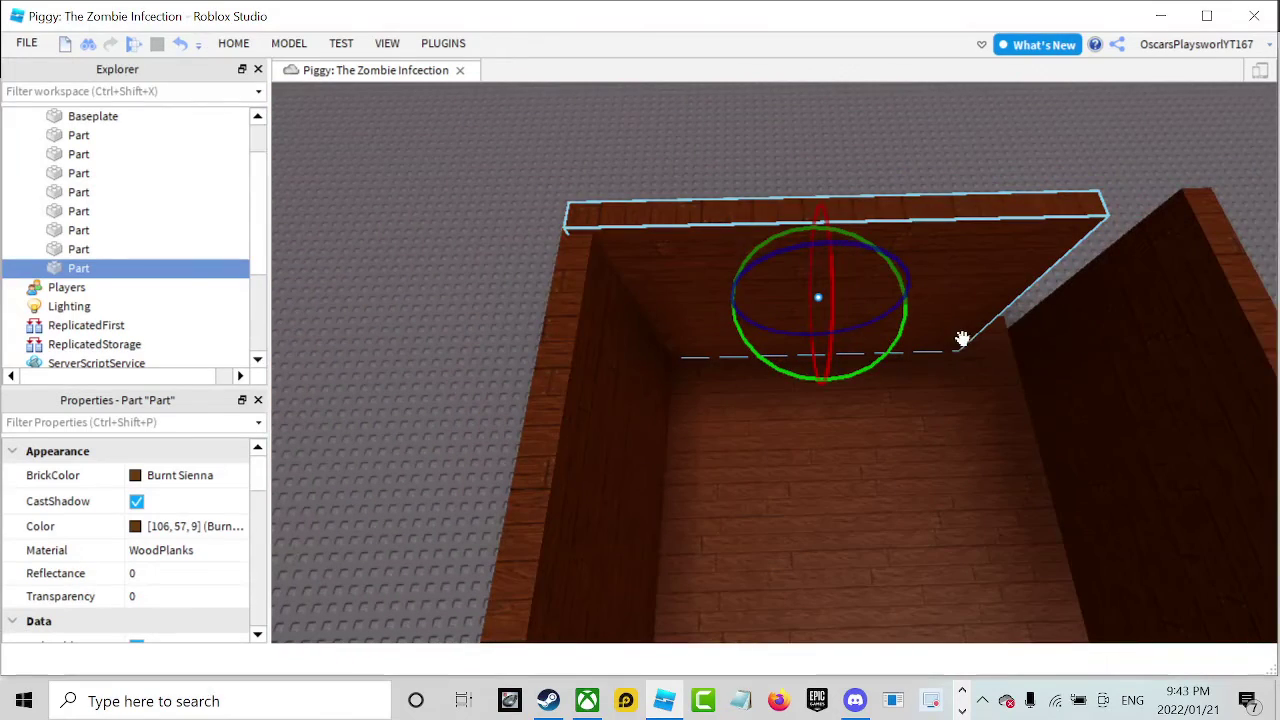
left_click_drag(943, 309, 908, 337)
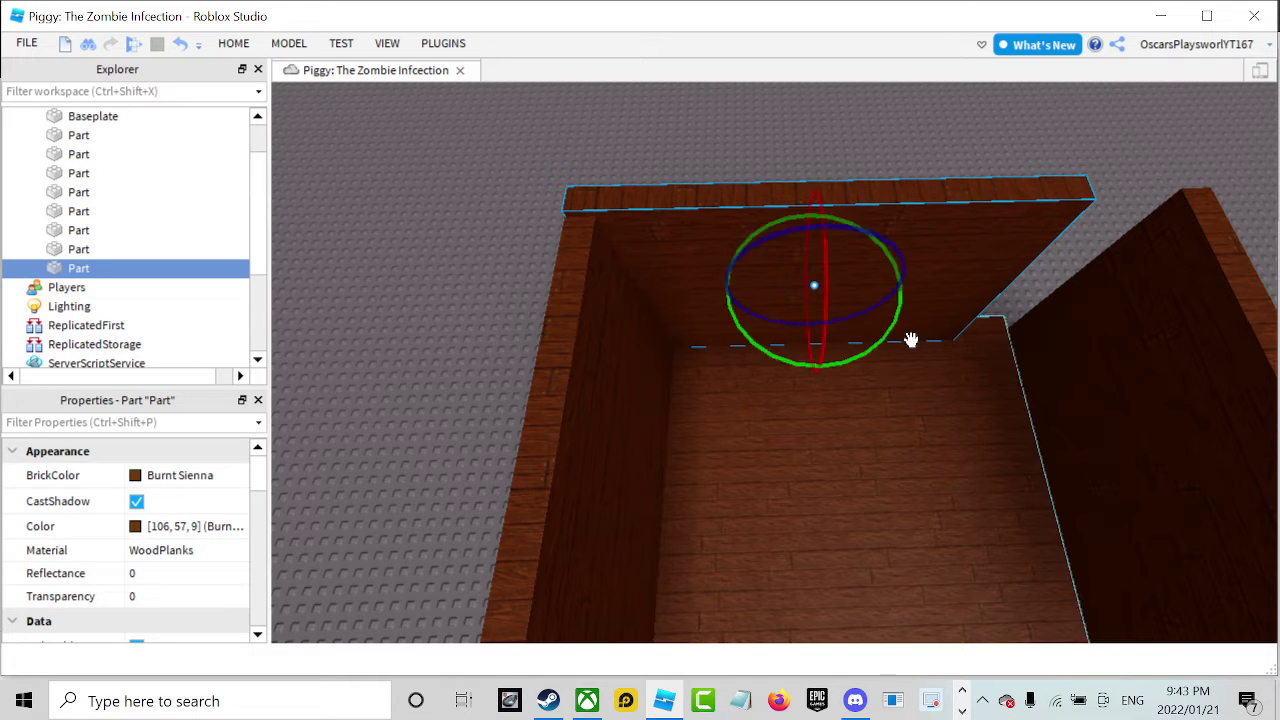
Scale the back wall's height so its top edge is level with the adjoining side wall.
left_click(233, 43)
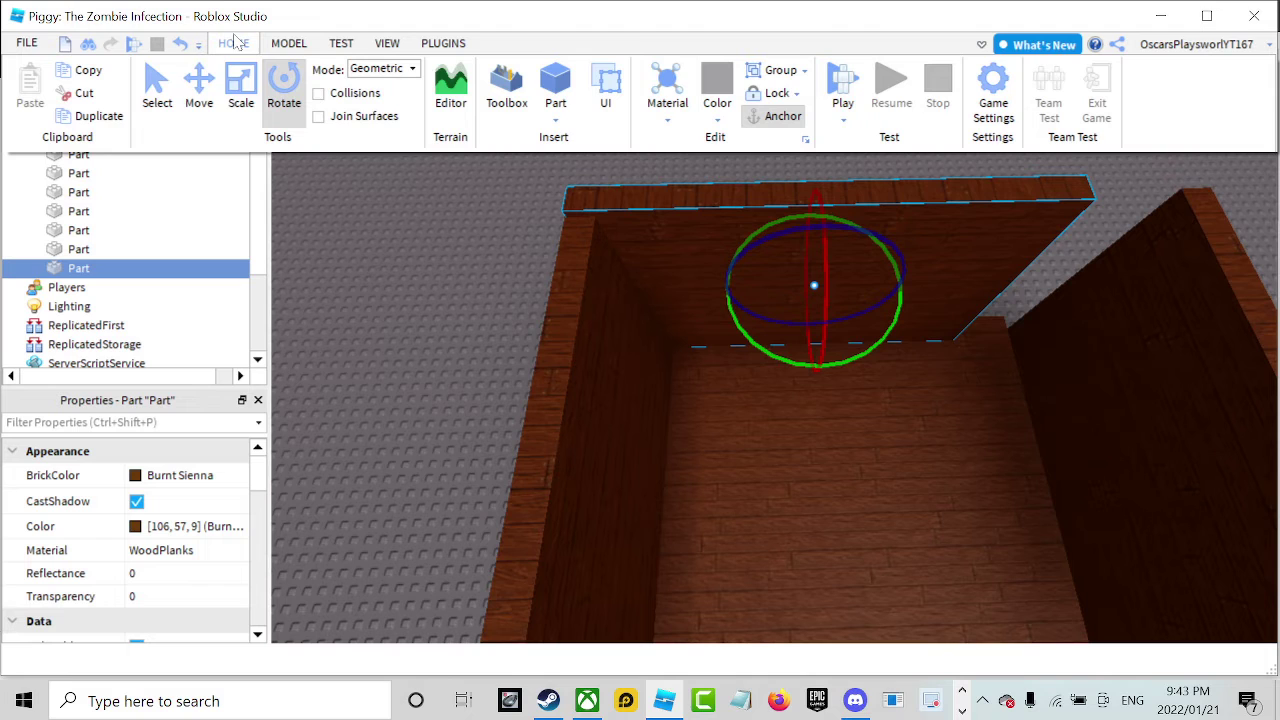
left_click(241, 88)
left_click_drag(837, 164, 828, 168)
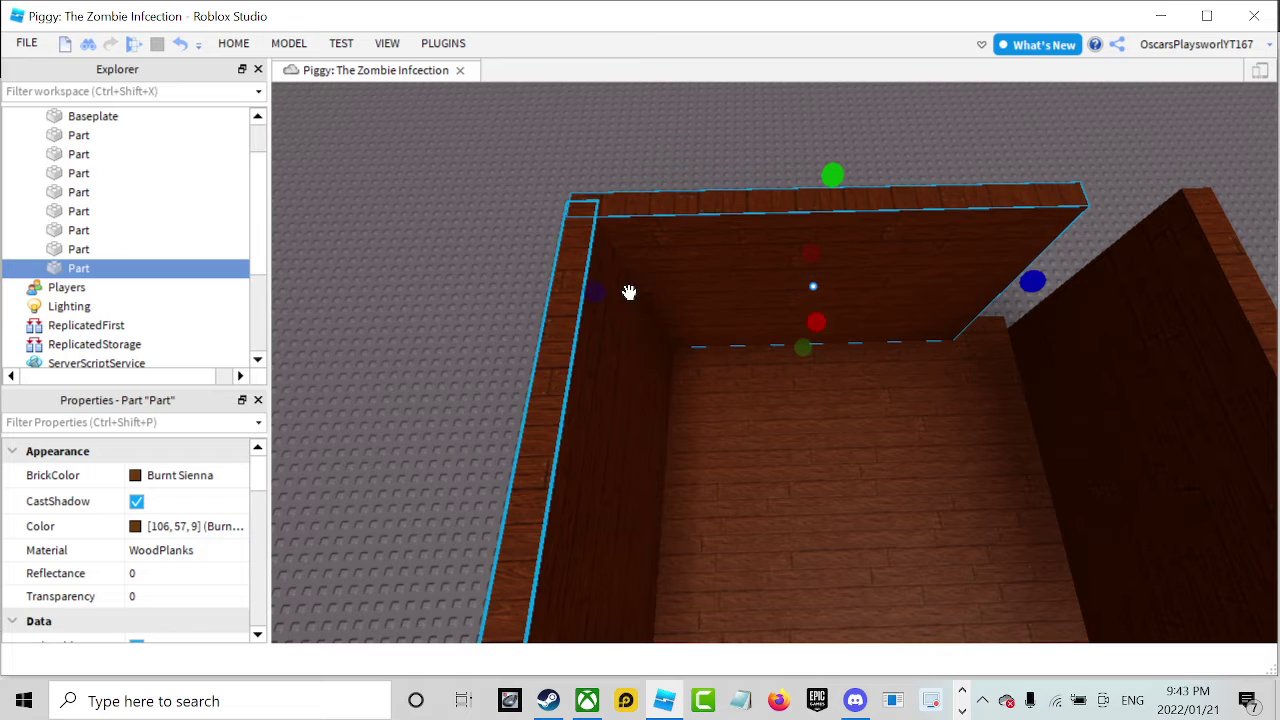
left_click_drag(604, 296, 604, 296)
left_click(706, 141)
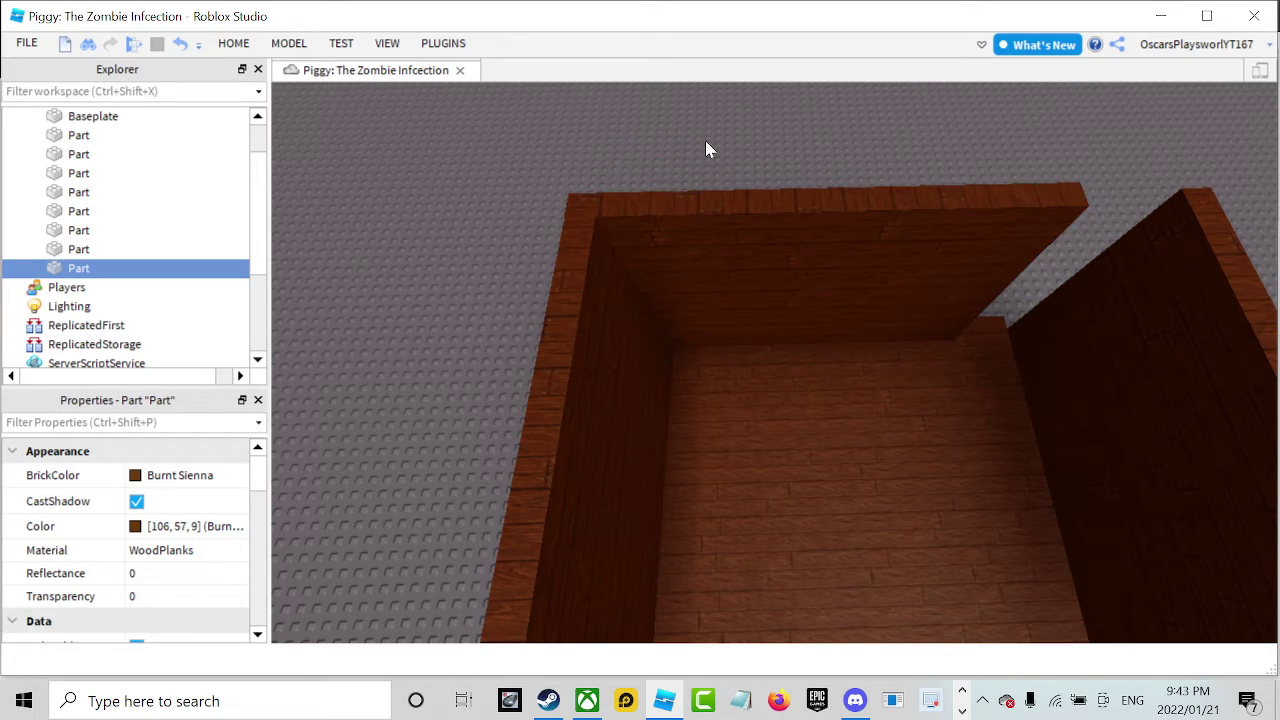
Move the back wall outward toward the rear edge of the floor.
right_click_drag(706, 141, 706, 138)
key("a")
key("w")
key("a")
left_click(899, 403)
key("s")
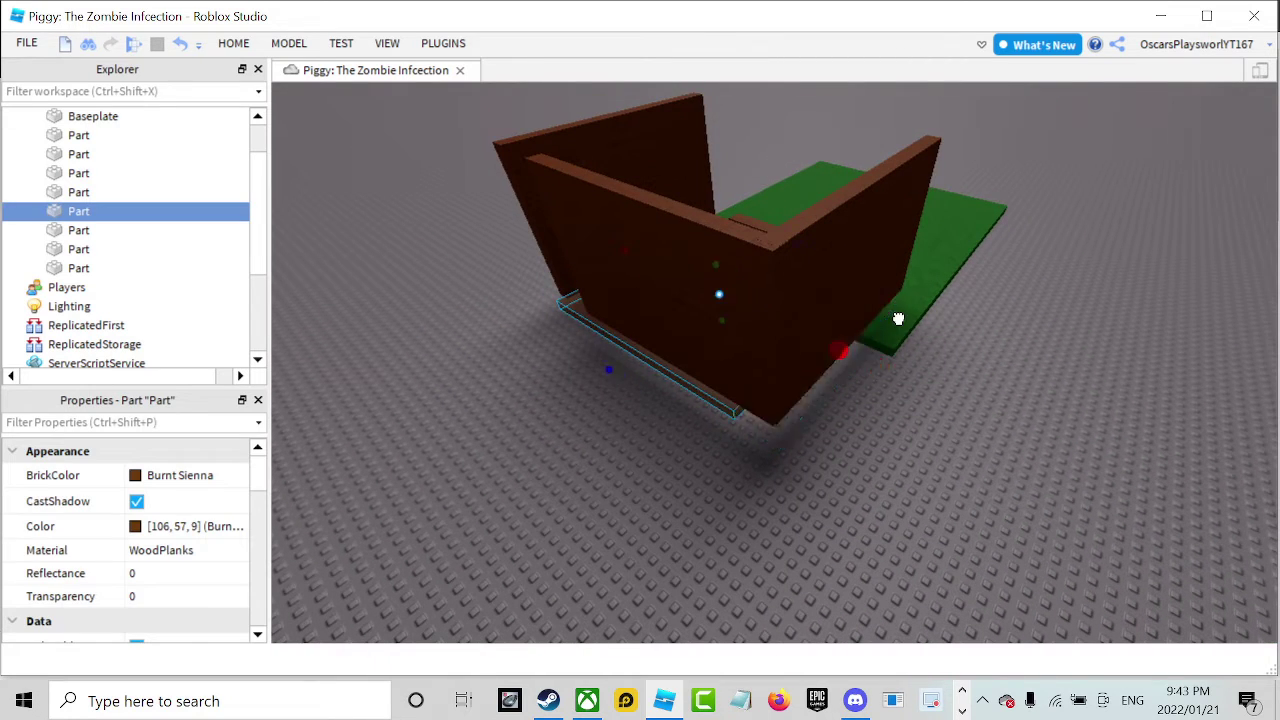
left_click_drag(898, 319, 903, 331)
right_click_drag(902, 333, 905, 331)
key("a")
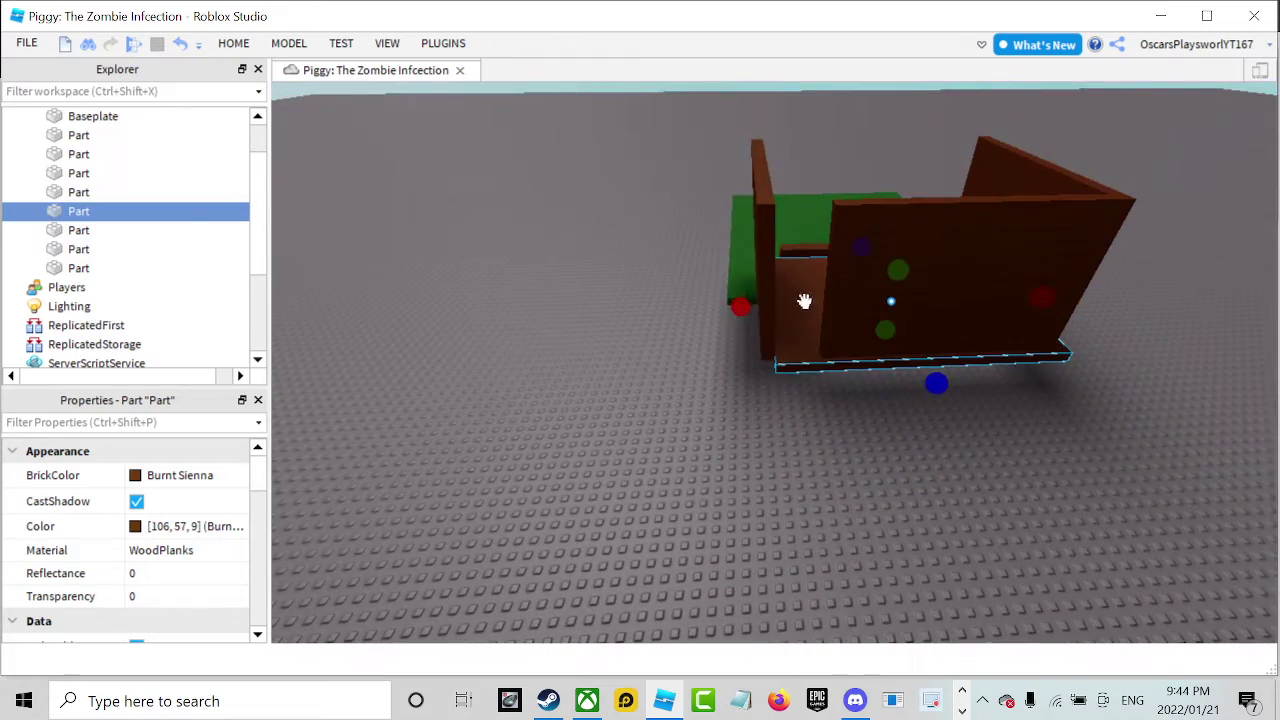
scroll(871, 304, "up", 10)
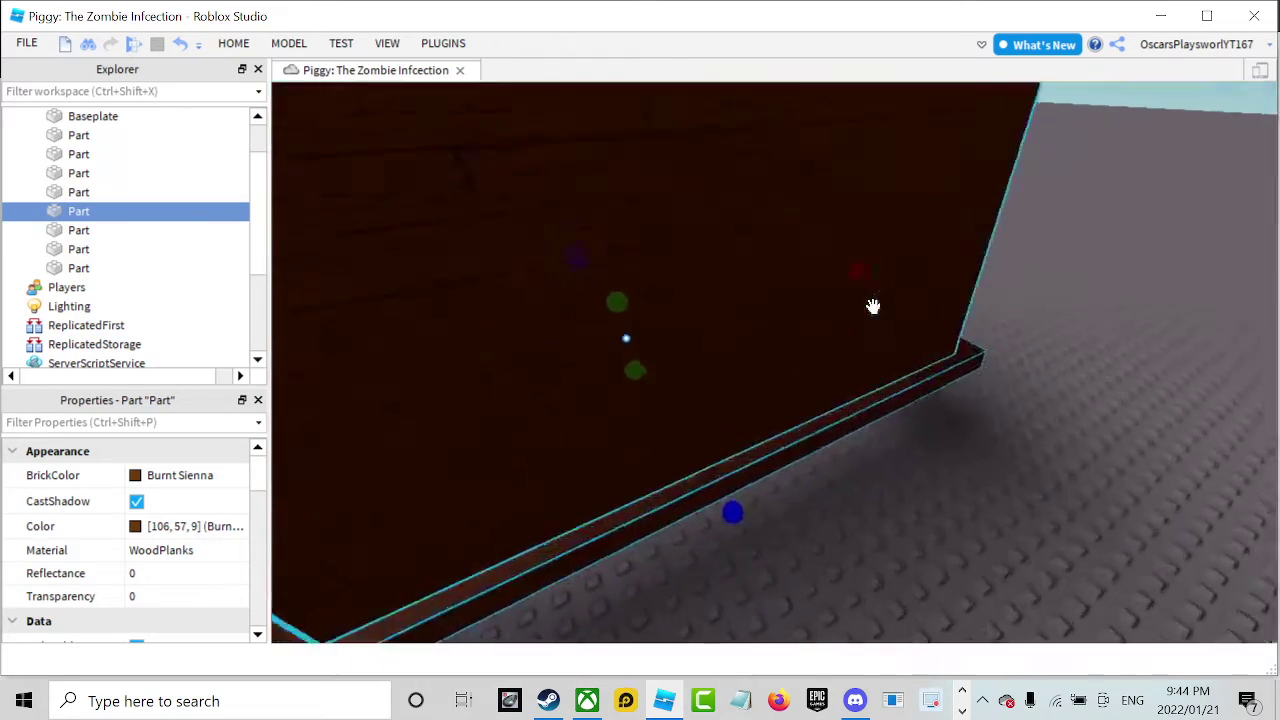
left_click(860, 290)
key("f")
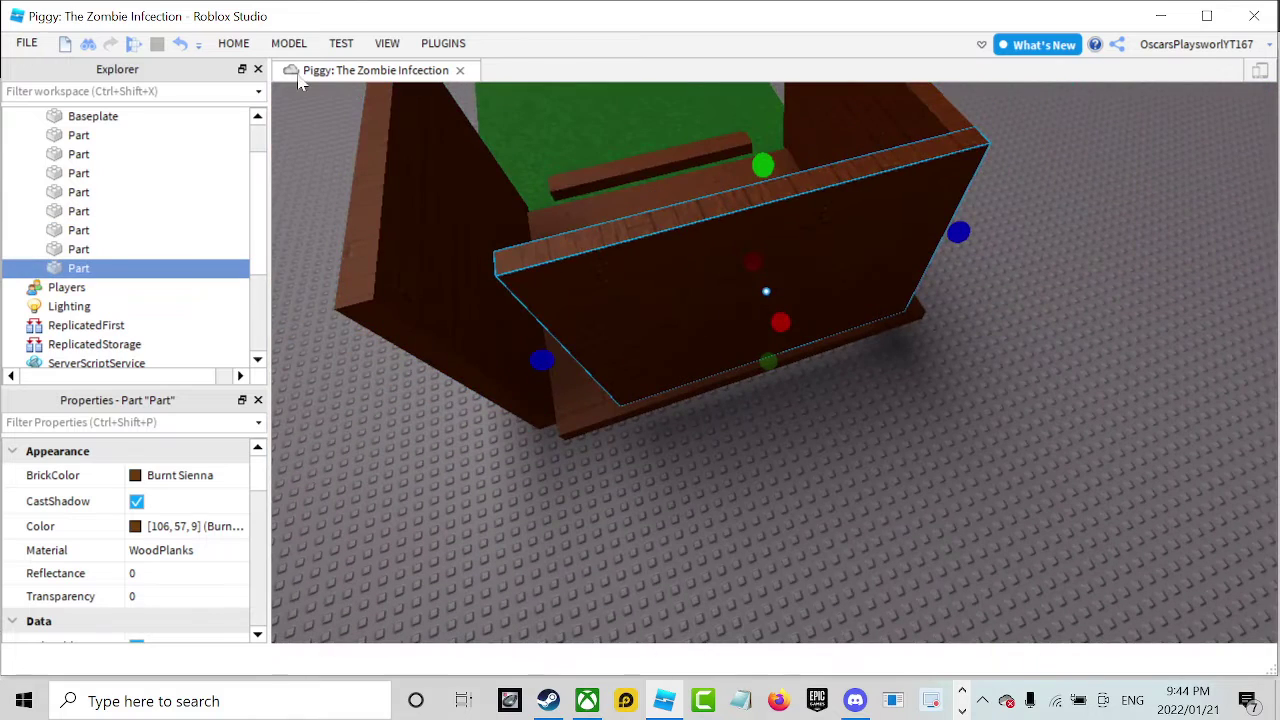
left_click(233, 43)
left_click(199, 88)
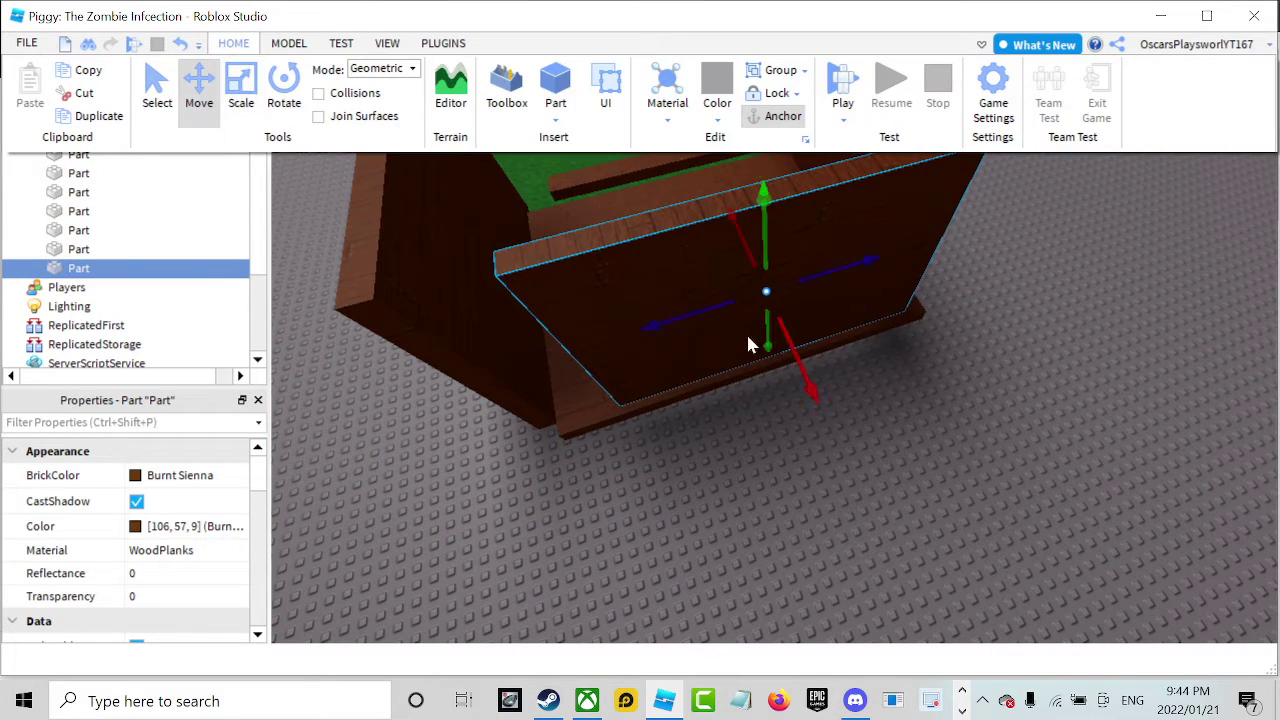
left_click_drag(785, 343, 788, 352)
Move the side wall that adjoins the back wall outward to the side edge of the floor.
left_click(967, 342)
right_click_drag(967, 342, 968, 342)
scroll(967, 342, "up", 4)
scroll(968, 342, "down", 5)
right_click_drag(853, 330, 853, 329)
scroll(853, 329, "up", 4)
scroll(853, 329, "down", 5)
left_click(837, 403)
left_click_drag(857, 425, 888, 465)
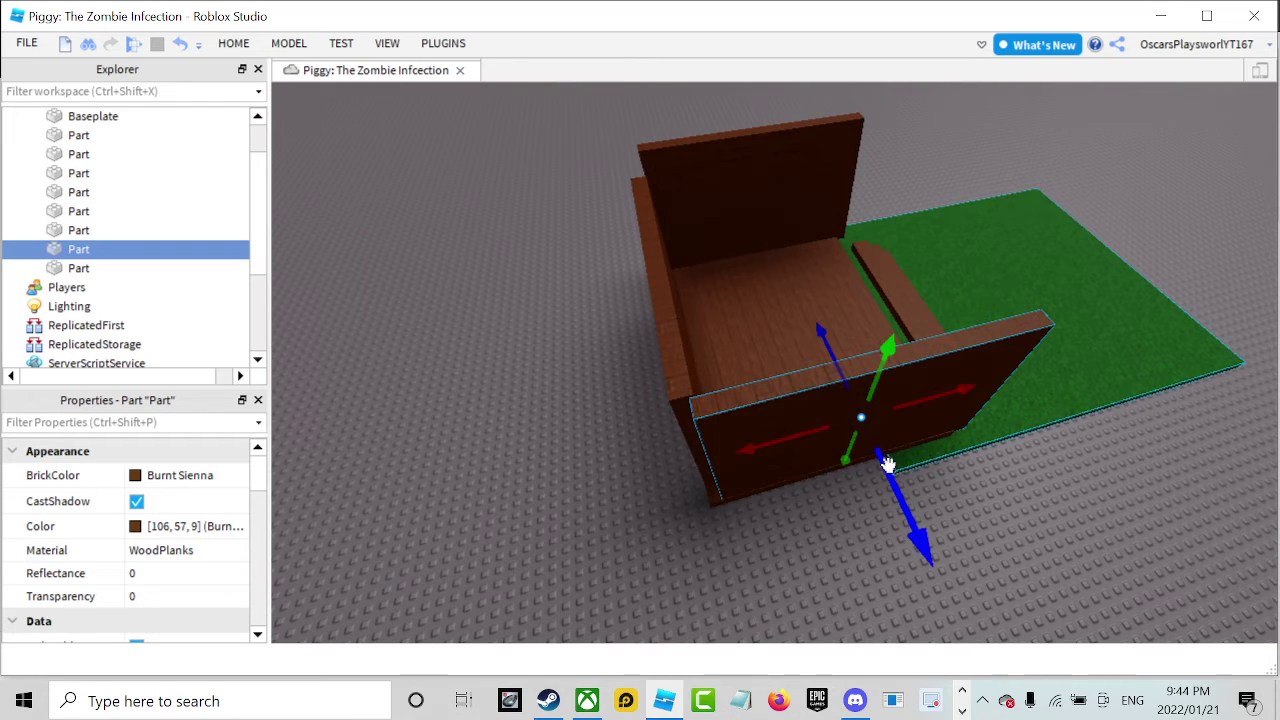
Slide the back wall sideways until its end meets the outer face of the adjoining side wall.
left_click(673, 386)
right_click_drag(690, 384, 693, 386)
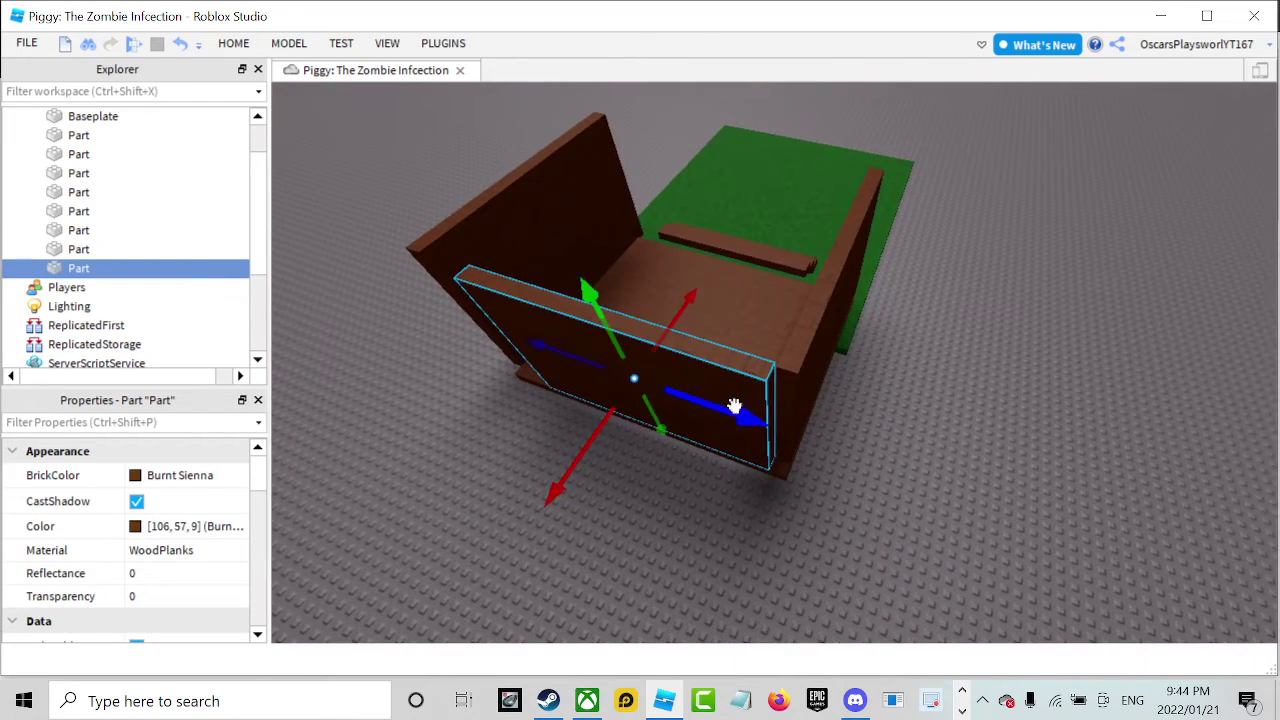
left_click_drag(734, 406, 750, 411)
right_click_drag(750, 411, 752, 412)
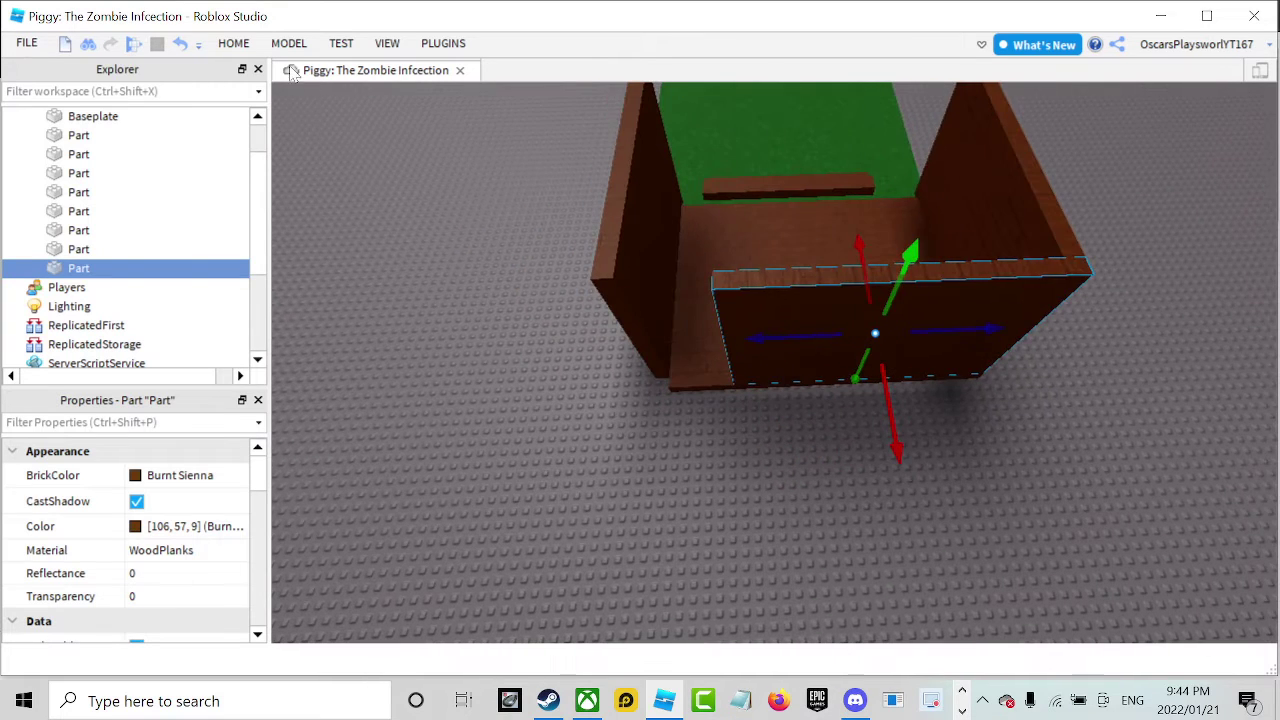
Widen the back wall across the rear opening to the outer face of the opposite side wall.
left_click(236, 46)
left_click(240, 85)
left_click_drag(694, 337, 594, 336)
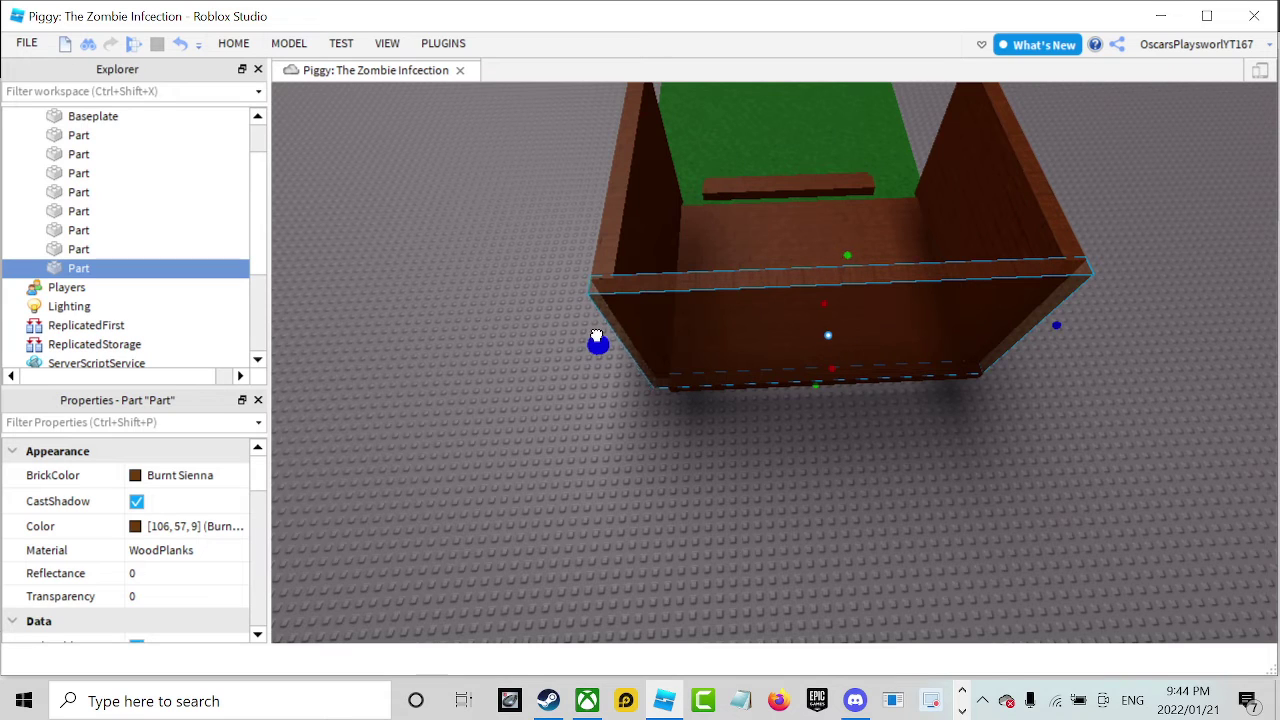
left_click(544, 400)
Extend the wooden floor sideways beneath the side wall.
right_click_drag(544, 402, 543, 391)
key("w")
key("a")
key("w")
key("s")
key("w")
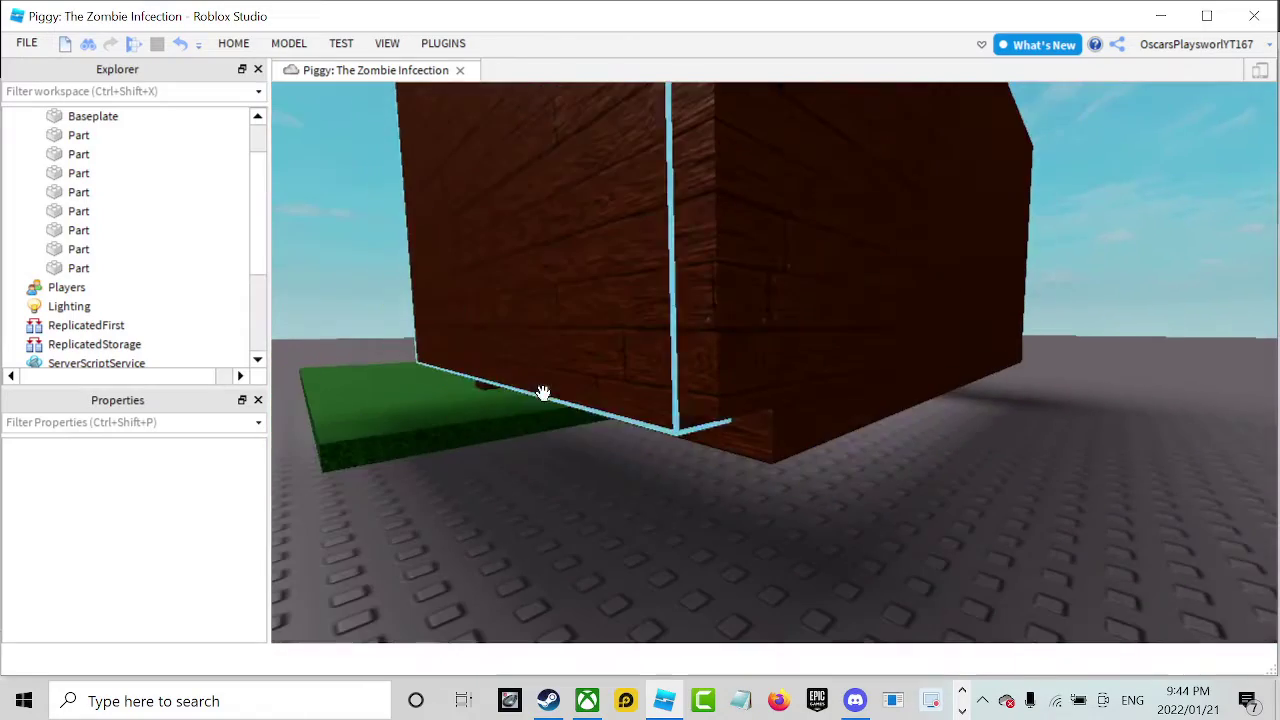
left_click(717, 432)
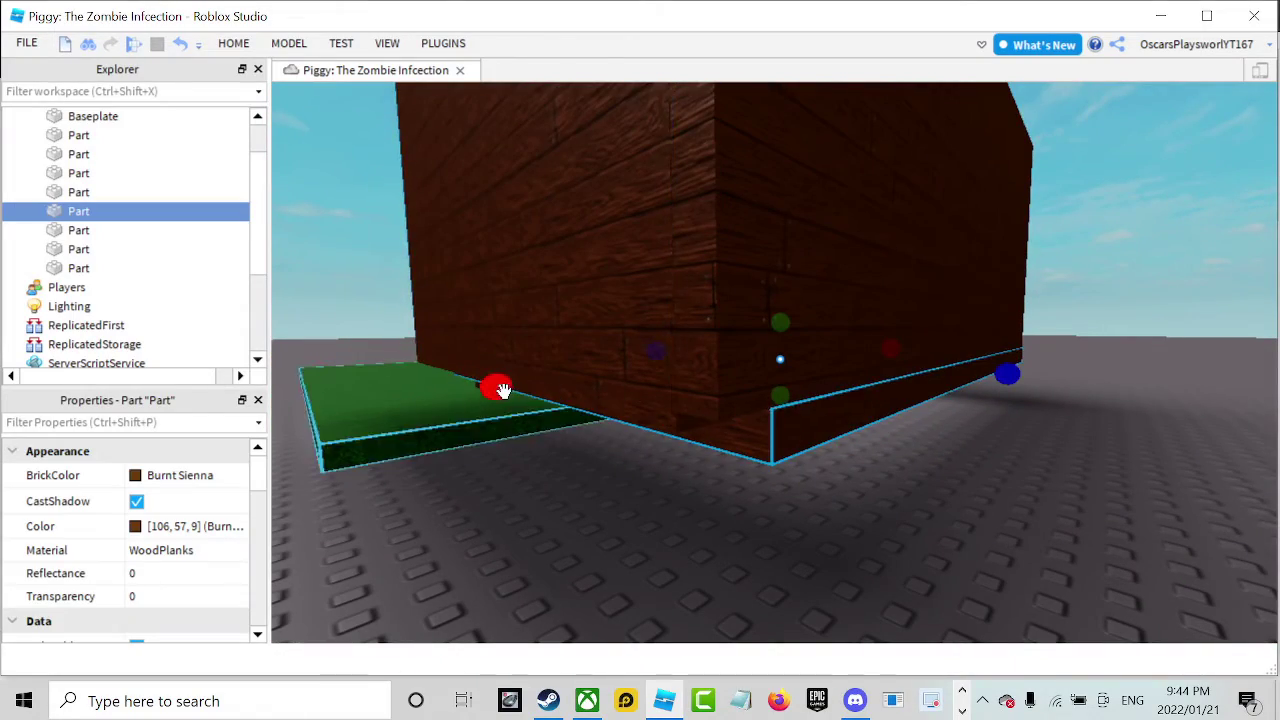
left_click_drag(489, 391, 452, 395)
Examine the three-walled room, its floor and the stairs from the front.
left_click(910, 477)
key("a")
right_click_drag(910, 477, 911, 481)
key("w")
key("s")
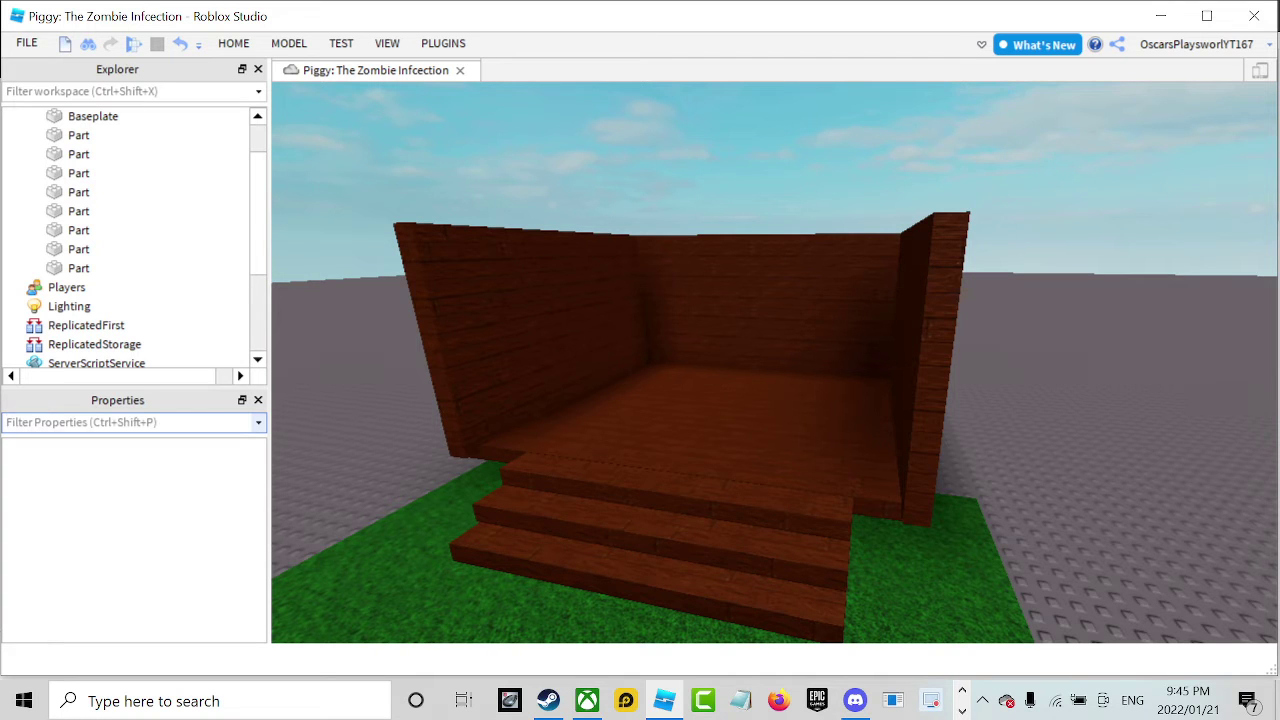
right_click_drag(1083, 277, 1075, 288)
scroll(1075, 288, "up", 4)
scroll(1075, 288, "down", 4)
left_click(875, 401)
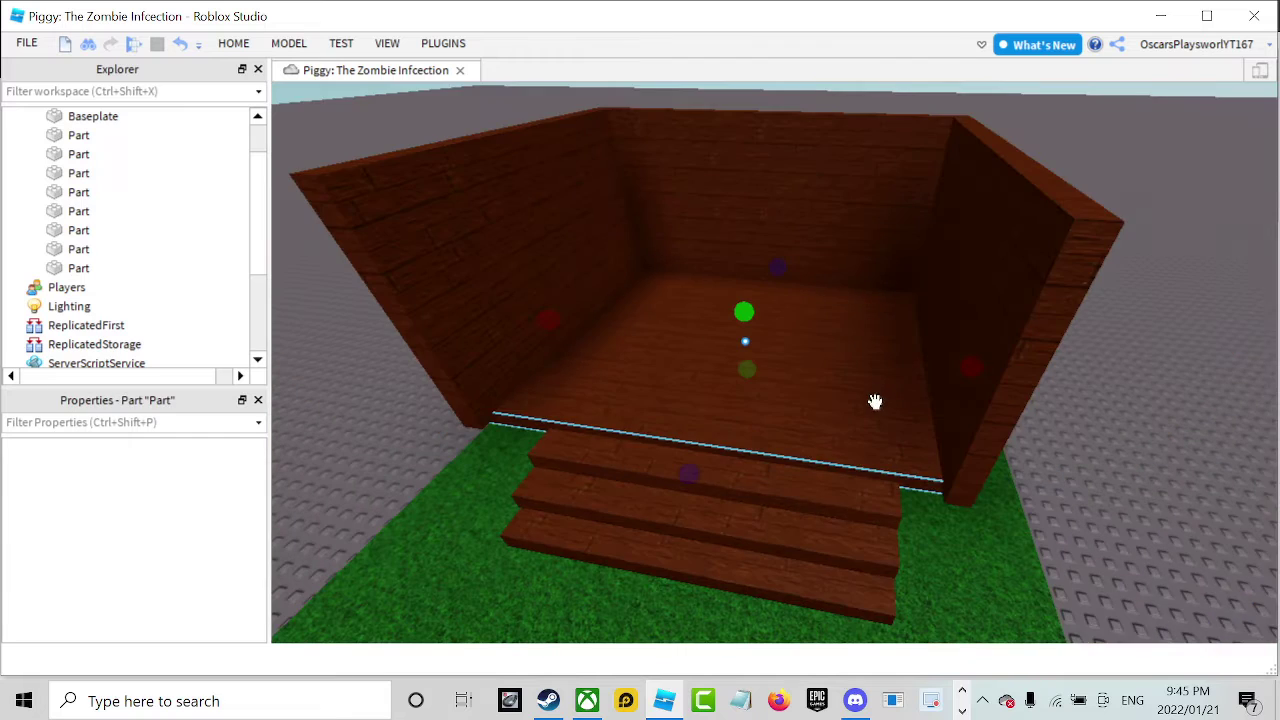
scroll(960, 382, "down", 3)
scroll(960, 382, "up", 3)
right_click_drag(960, 382, 955, 397)
scroll(960, 384, "down", 4)
key("a")
Duplicate the back wall and move the copy to the front ends of the side walls, above the stairs.
left_click(826, 310)
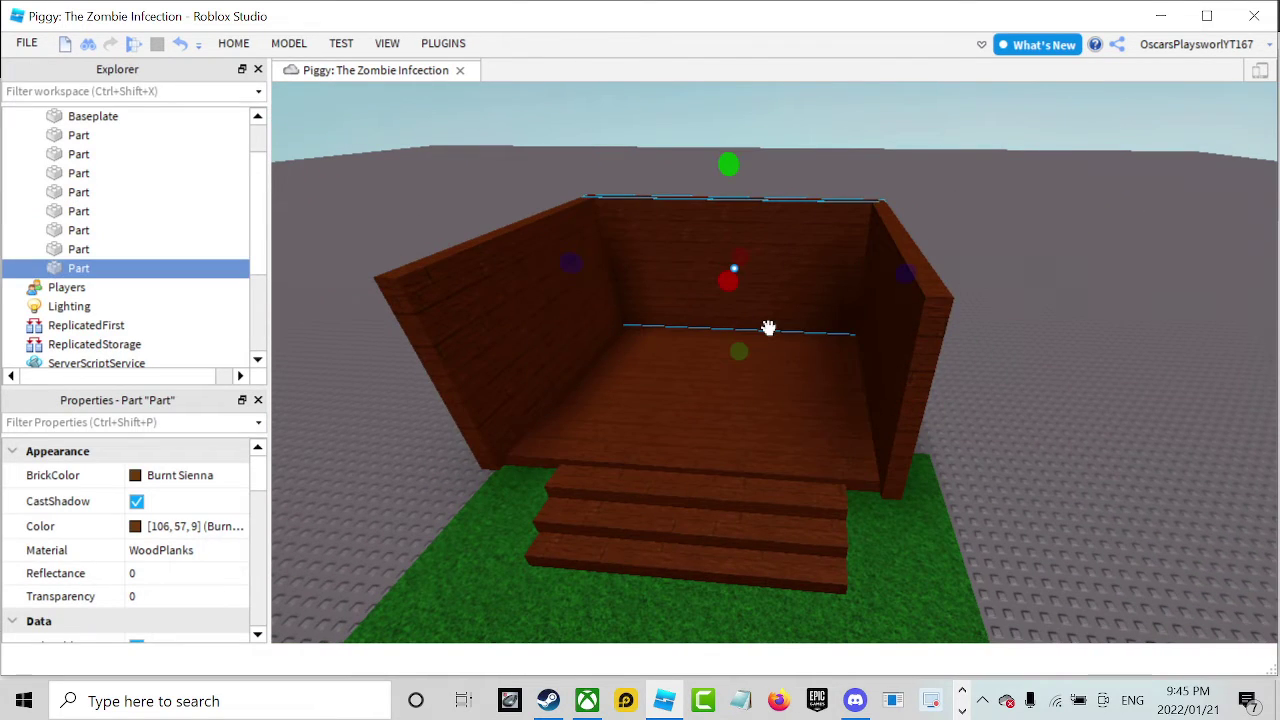
key("ctrl+d")
left_click(233, 43)
left_click(199, 85)
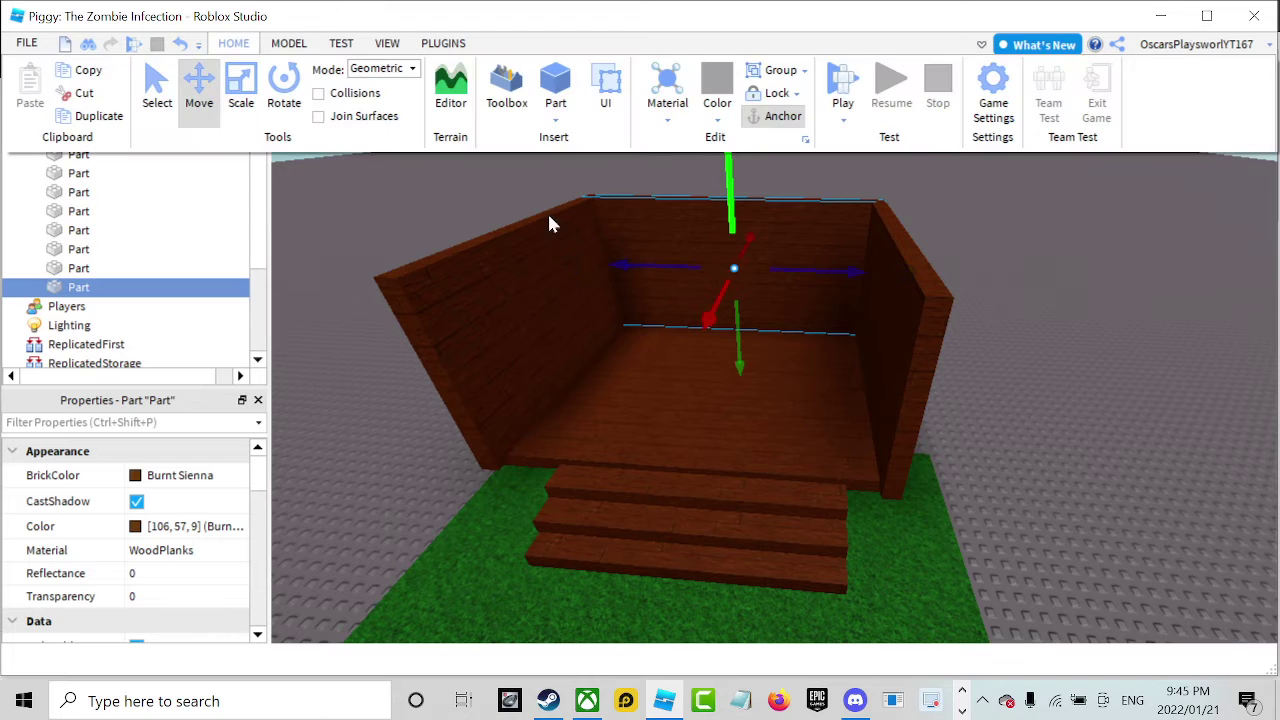
left_click_drag(707, 318, 666, 474)
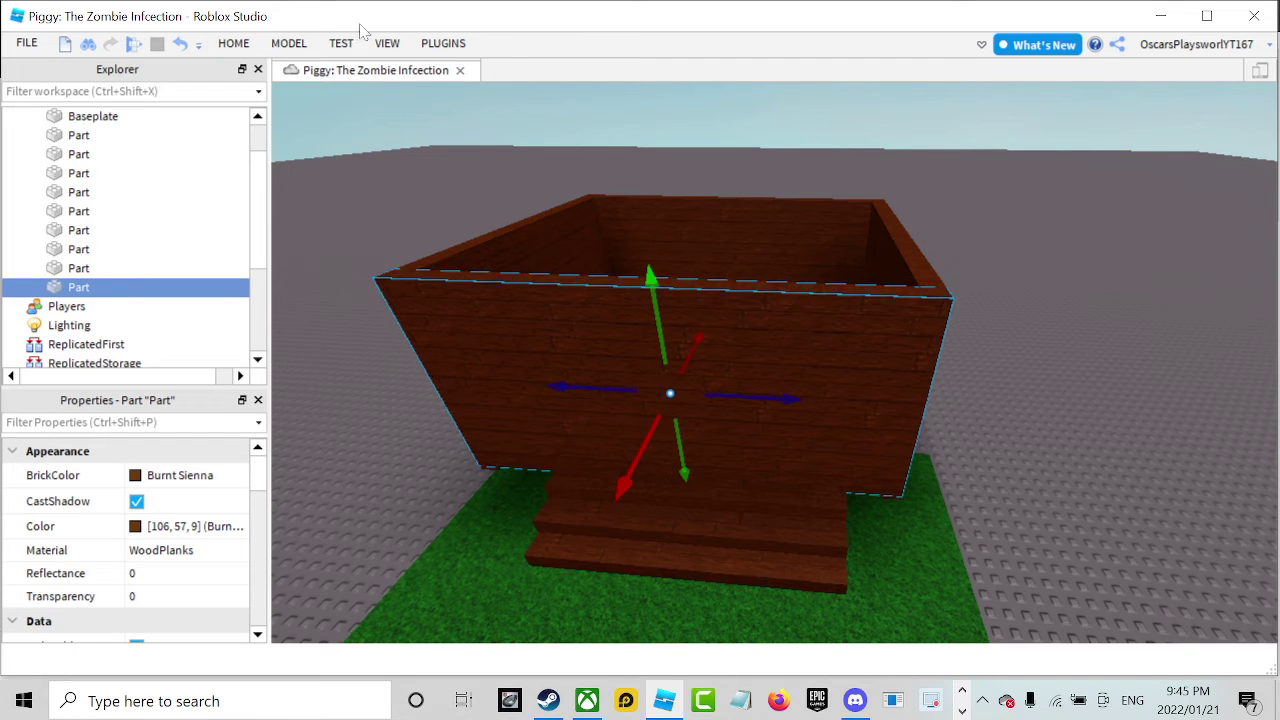
Shorten the front wall from one end so it covers about half of the front opening.
left_click(233, 43)
left_click(243, 100)
left_click_drag(951, 406, 661, 397)
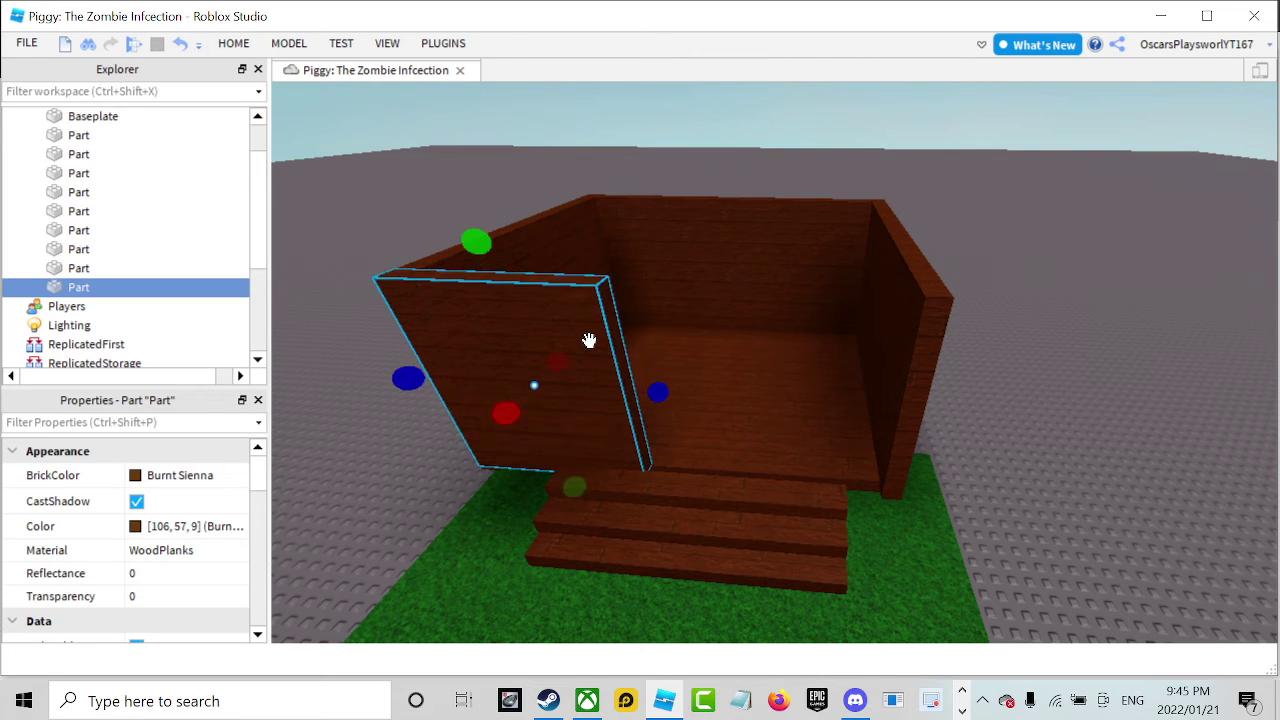
Duplicate the shortened front wall and slide the copy to the opposite side wall, leaving a doorway gap.
key("ctrl+d")
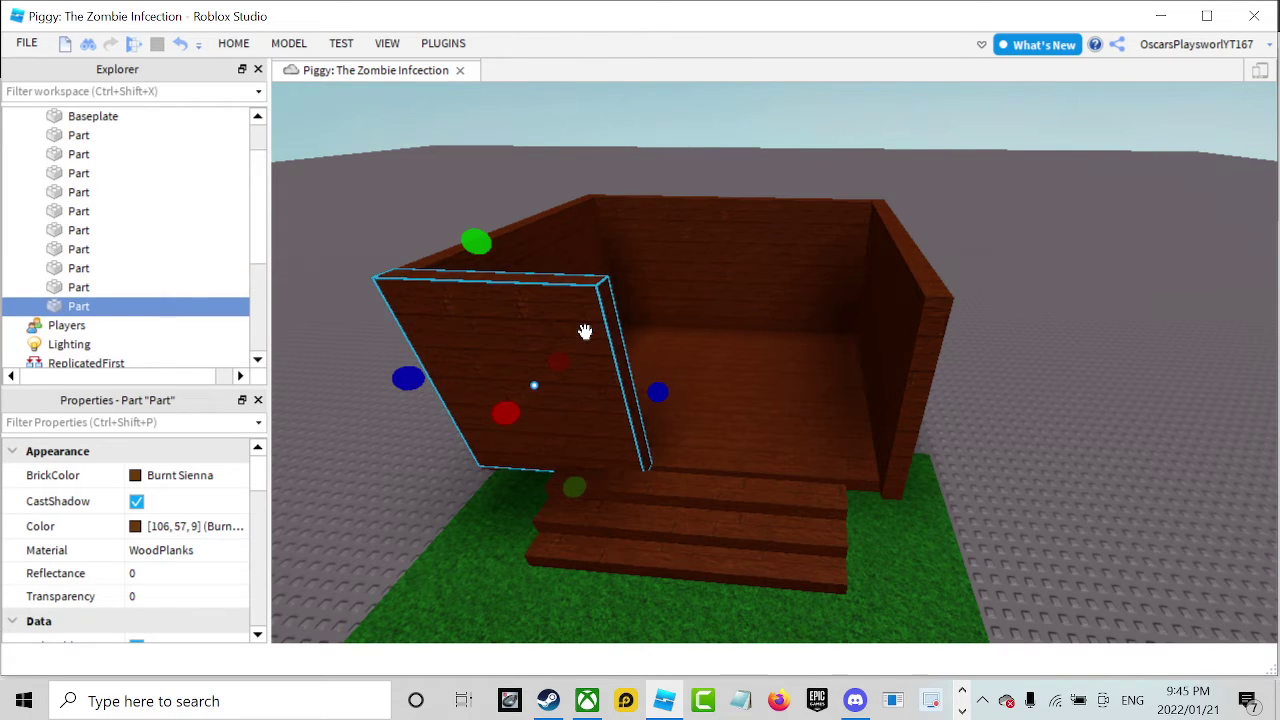
left_click(238, 43)
left_click(199, 85)
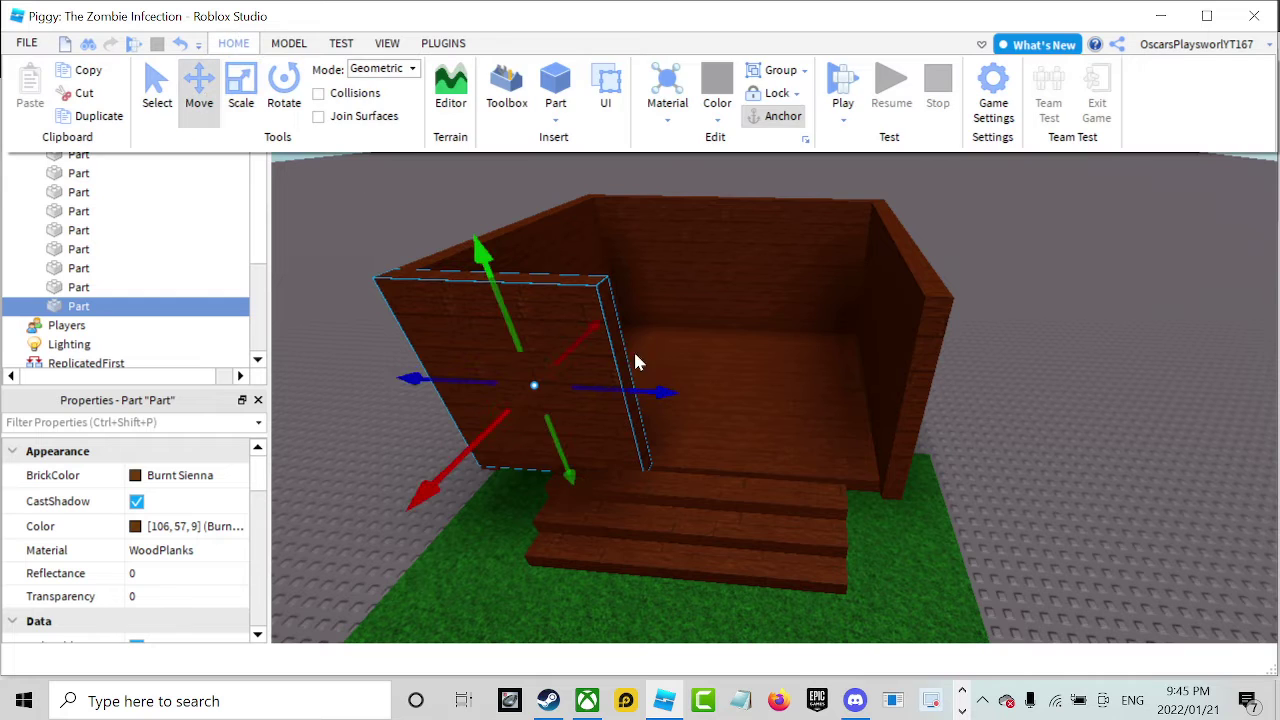
left_click_drag(634, 400, 885, 382)
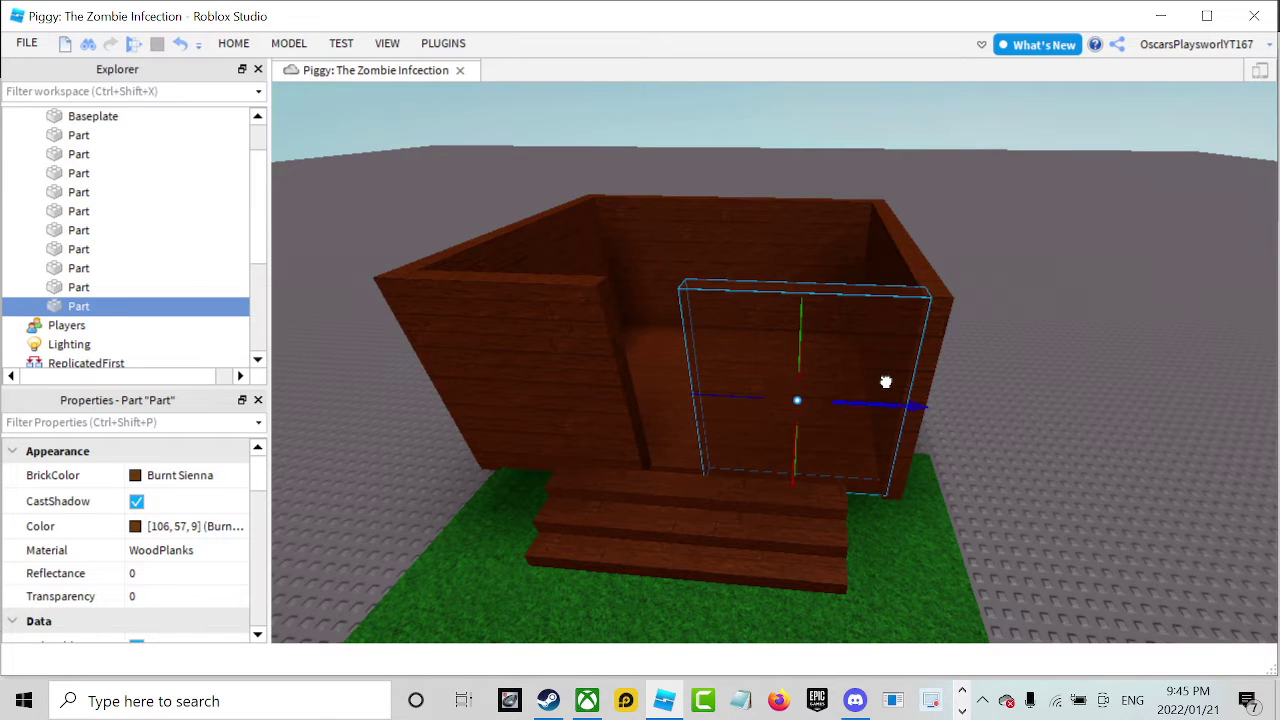
Widen the original front wall section toward the doorway to narrow the gap.
left_click(620, 378)
left_click(240, 44)
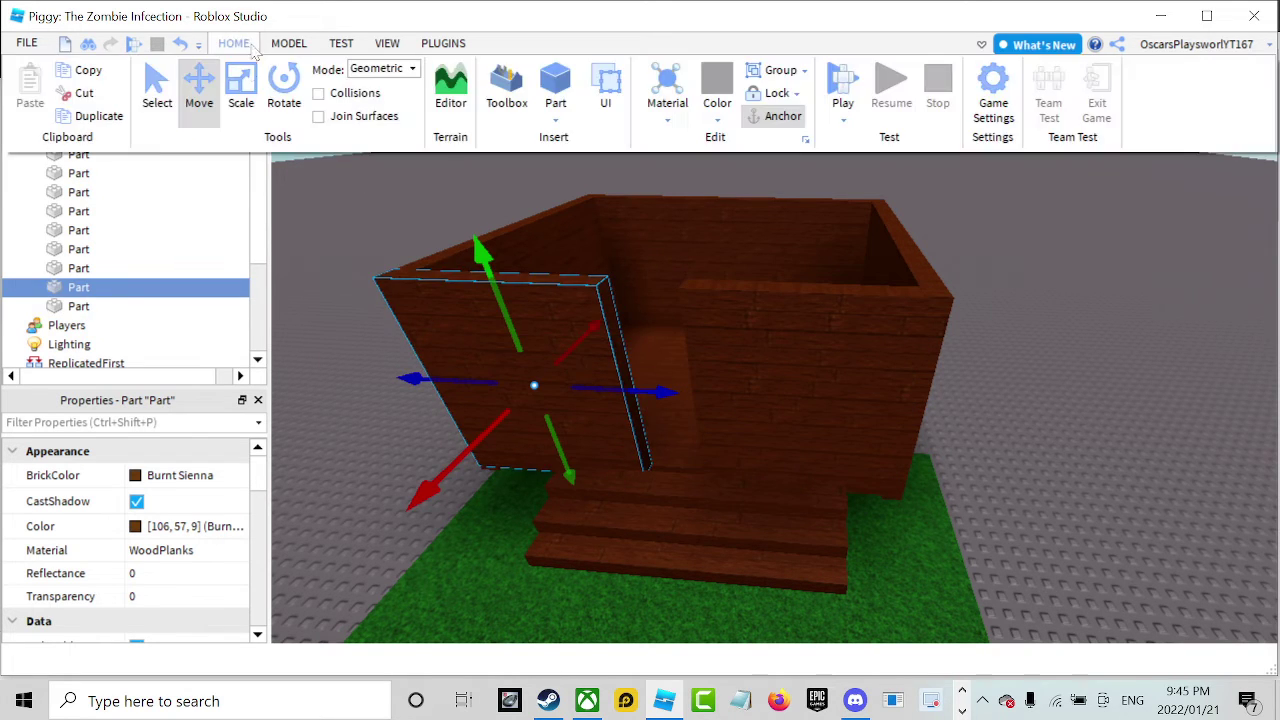
left_click(241, 88)
left_click_drag(643, 398, 702, 394)
left_click(774, 376)
Raise the floor slab until its top meets the underside of the house walls.
right_click_drag(729, 393, 692, 400)
scroll(694, 399, "up", 6)
scroll(694, 399, "down", 3)
left_click(694, 399)
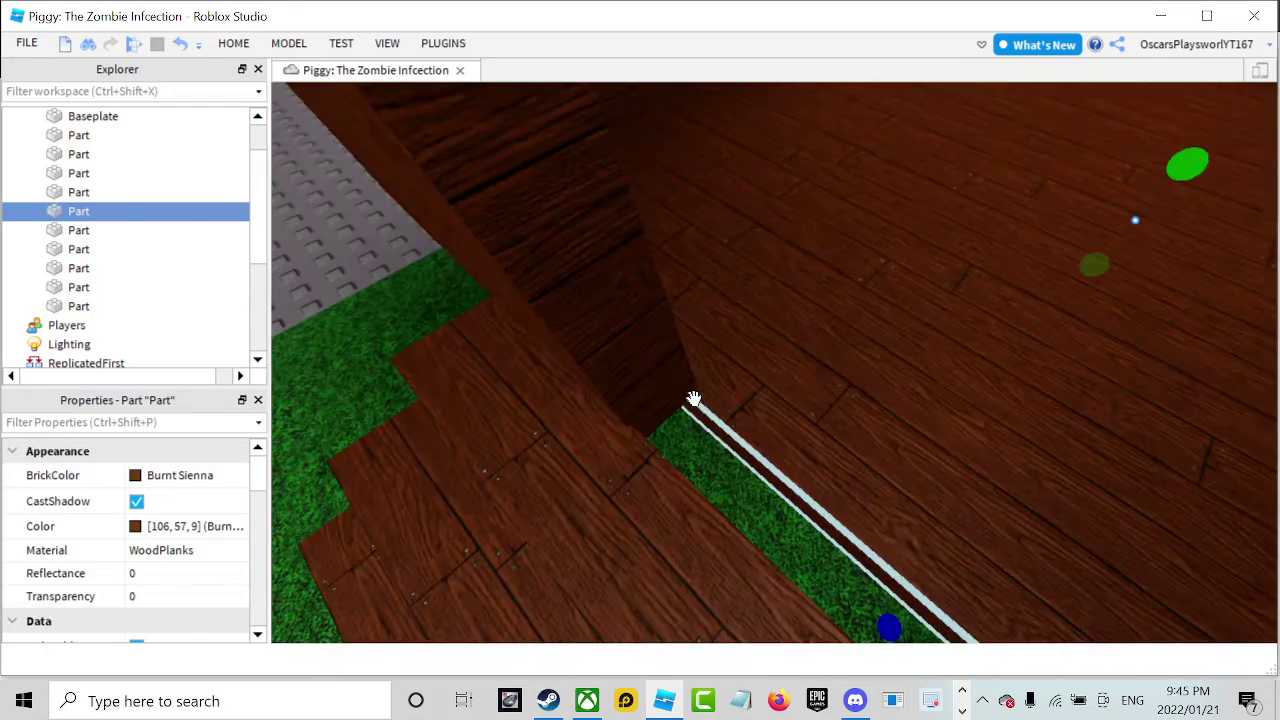
left_click_drag(692, 400, 805, 466)
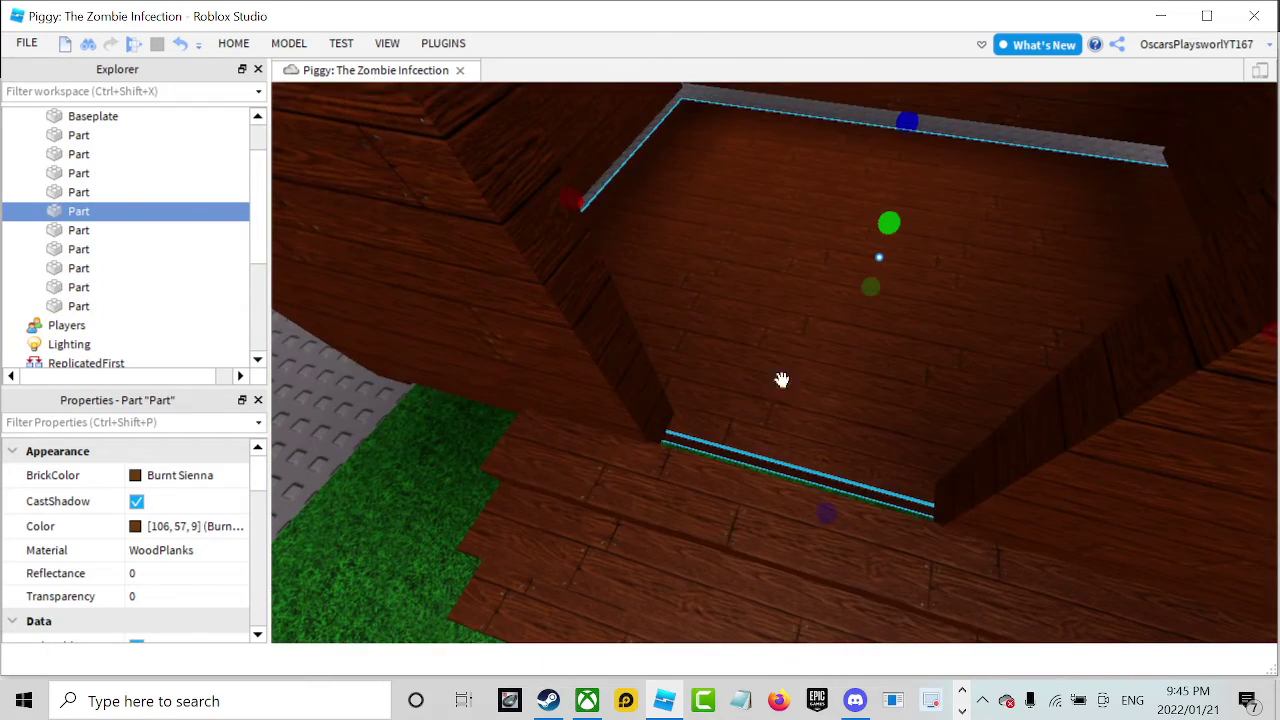
right_click_drag(736, 243, 735, 243)
left_click(233, 43)
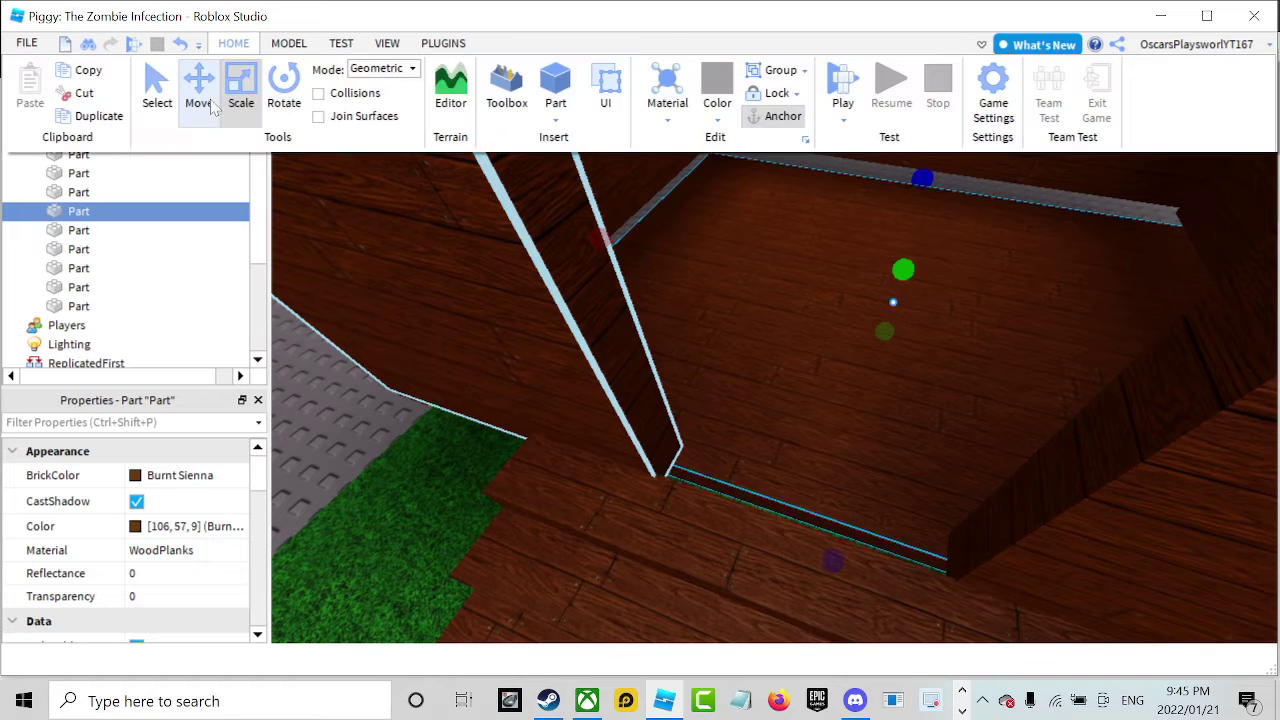
left_click(199, 88)
mouse_move(918, 226)
left_mouse_down()
mouse_move(926, 183)
mouse_move(912, 204)
left_mouse_up()
key("XF86AudioRaiseVolume")
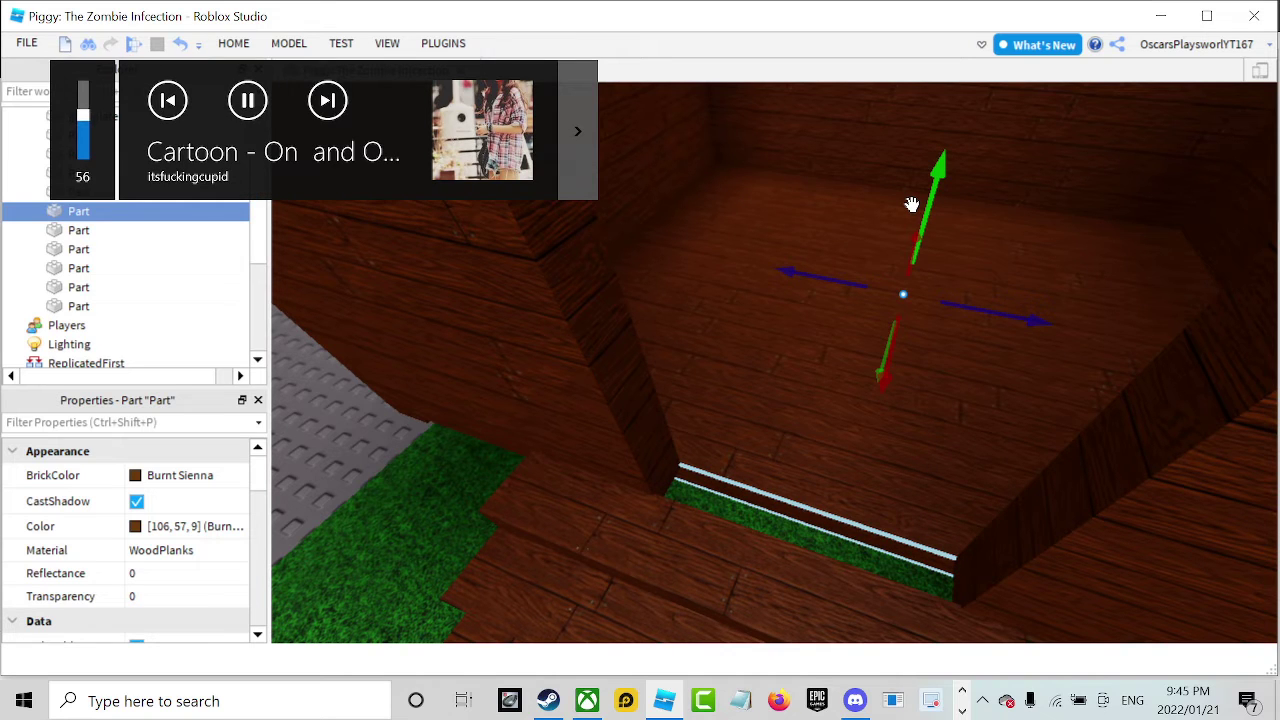
left_click_drag(929, 202, 926, 201)
right_click_drag(926, 201, 926, 203)
left_click_drag(847, 347, 838, 374)
key("a")
right_click_drag(838, 374, 839, 374)
key("s")
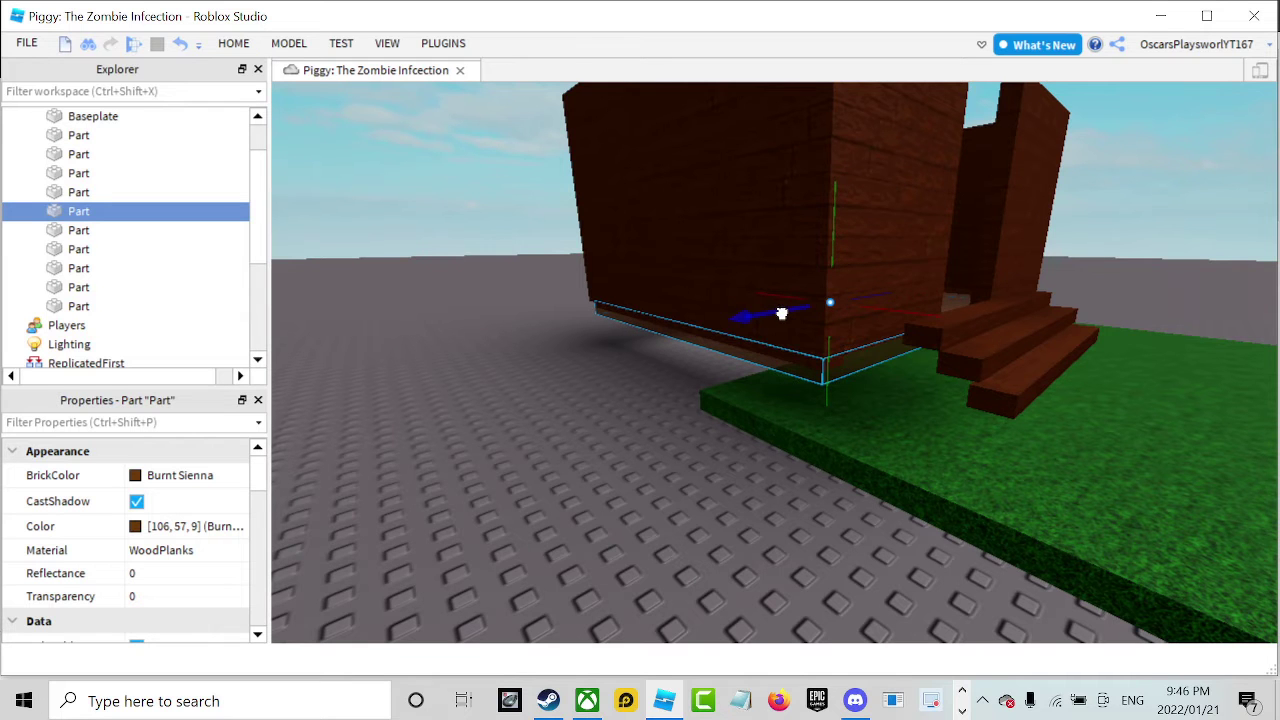
Try to reposition the front wall section beside the doorway against the front end of the side wall.
left_click(536, 448)
right_click_drag(535, 439, 535, 439)
key("a")
key("a")
key("w")
right_click_drag(629, 488, 629, 488)
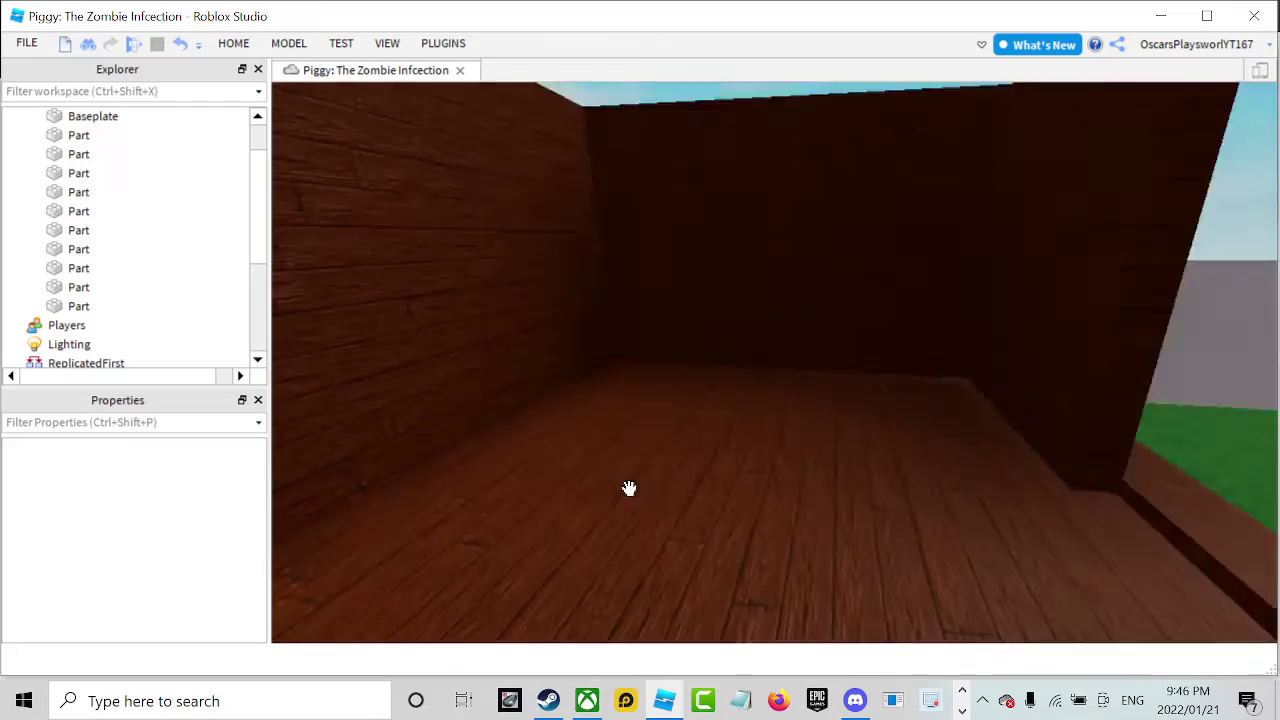
scroll(629, 488, "down", 5)
left_click(630, 486)
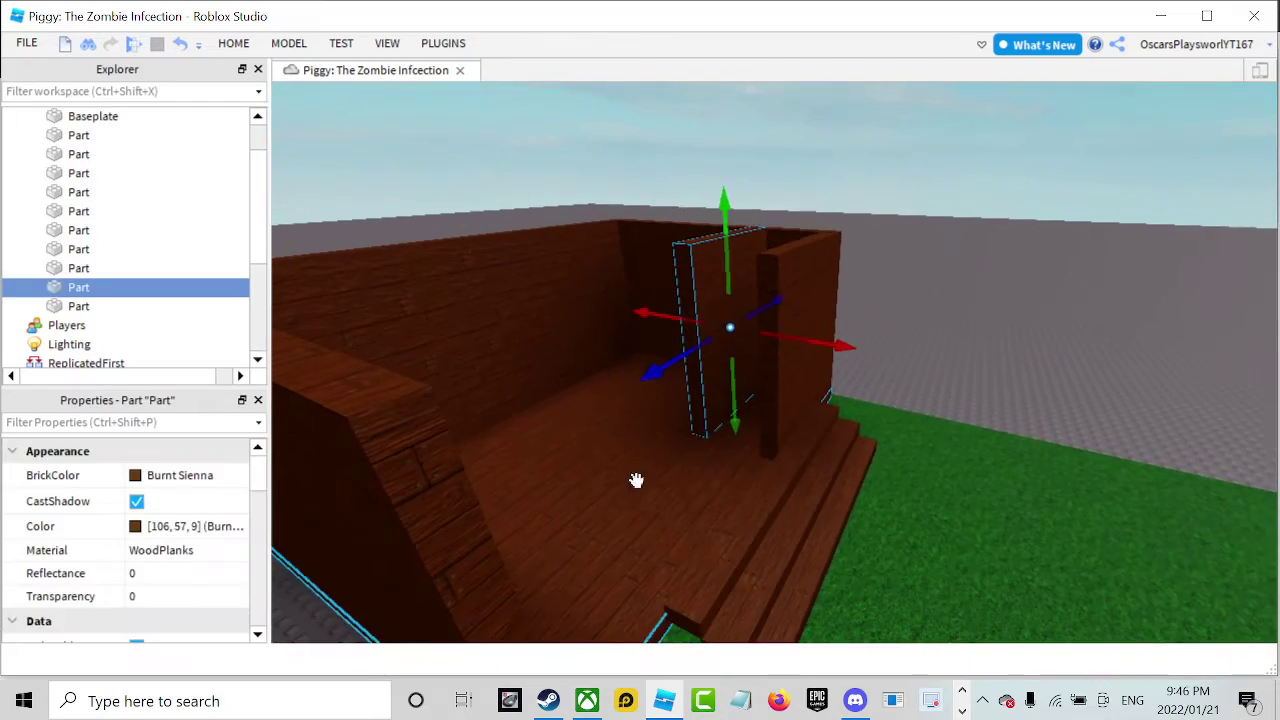
left_click_drag(714, 388, 709, 391)
right_click_drag(709, 391, 709, 391)
key("d")
left_click_drag(709, 391, 709, 397)
right_click_drag(709, 391, 709, 397)
left_click_drag(709, 397, 738, 447)
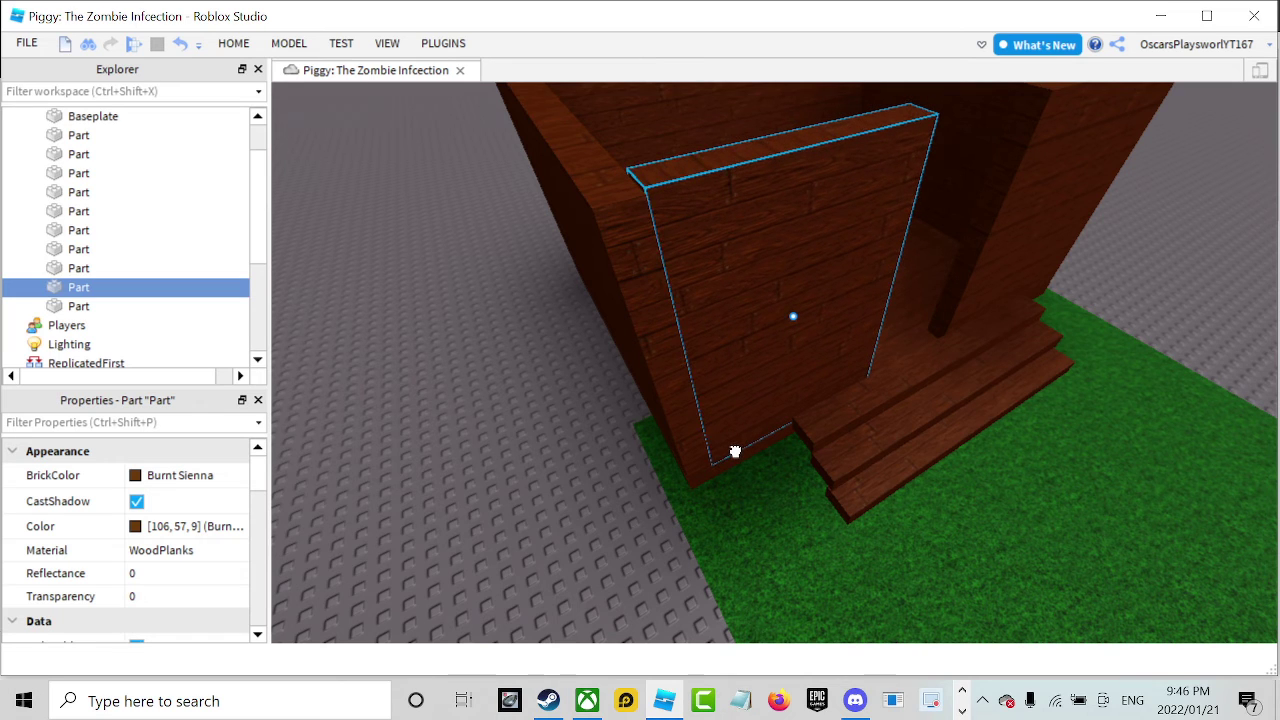
mouse_move(733, 455)
left_mouse_down()
mouse_move(790, 419)
mouse_move(743, 457)
left_mouse_up()
Delete the misplaced front wall section beside the doorway.
left_click(614, 505)
right_click_drag(614, 497, 615, 495)
left_click(615, 495)
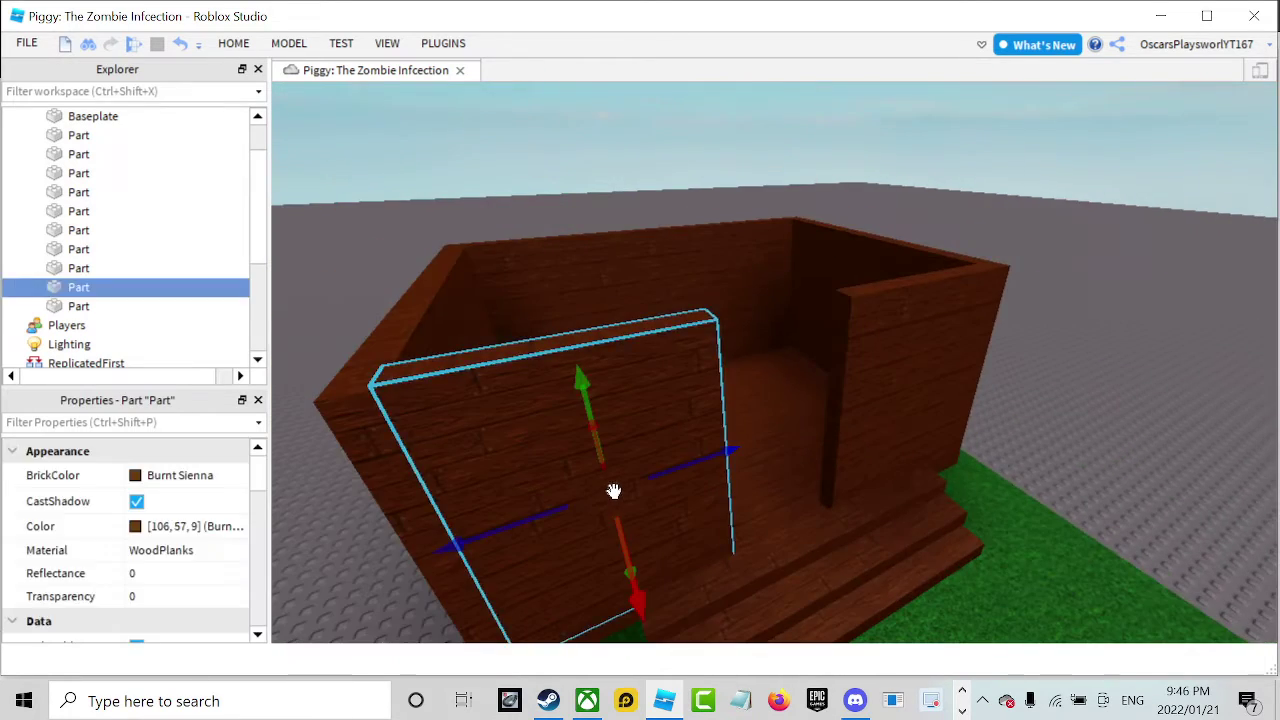
key("Delete")
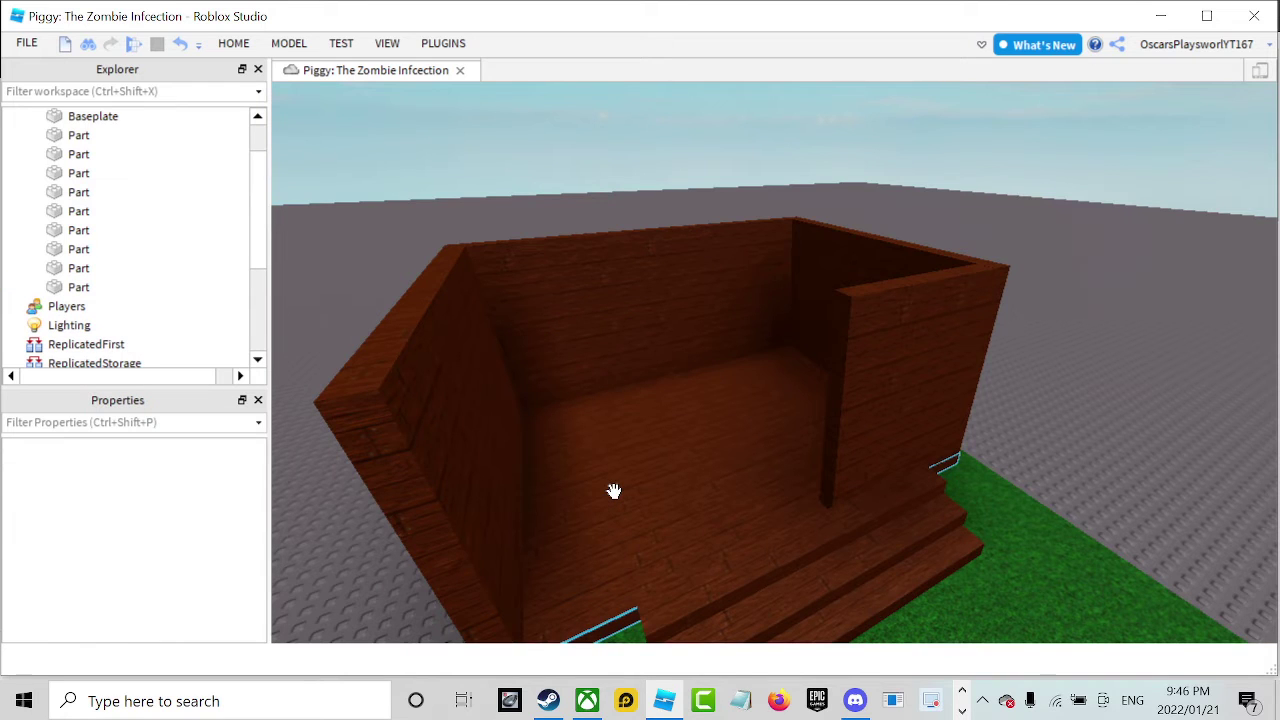
Duplicate the remaining front wall section and slide the copy to the opposite side wall, leaving a doorway gap.
scroll(614, 491, "down", 5)
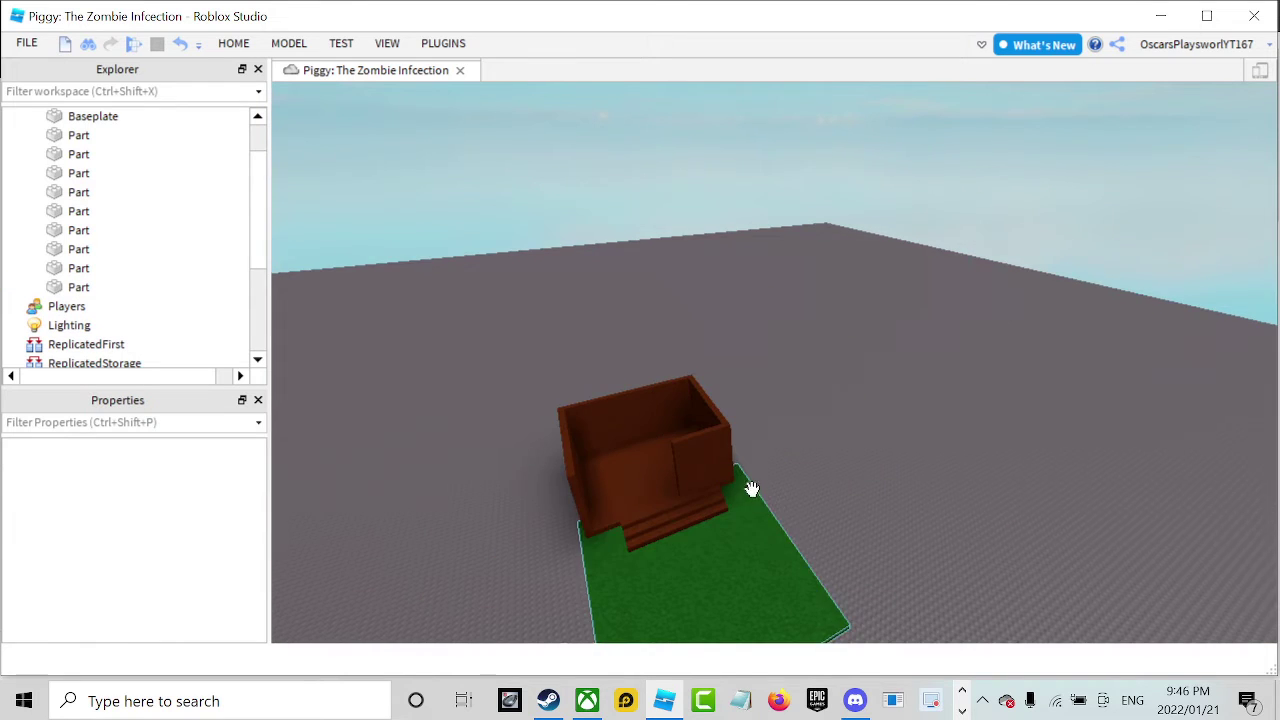
right_click_drag(752, 489, 752, 489)
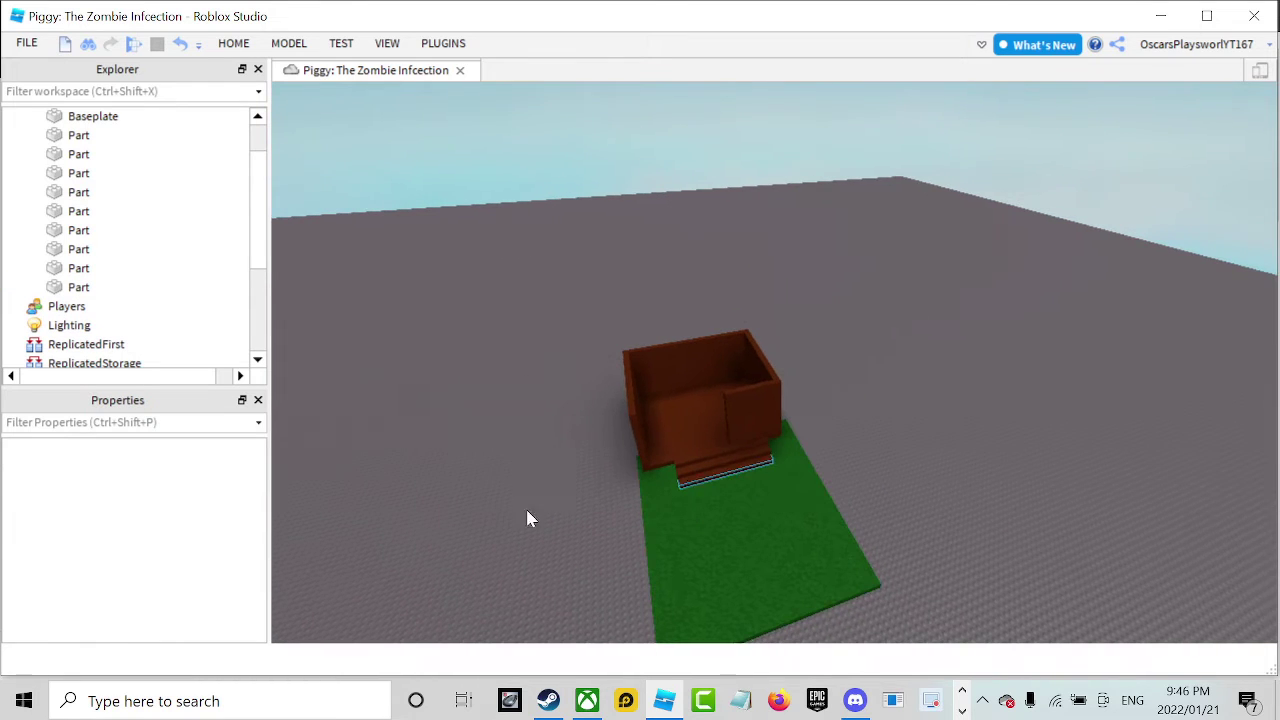
left_click(715, 402)
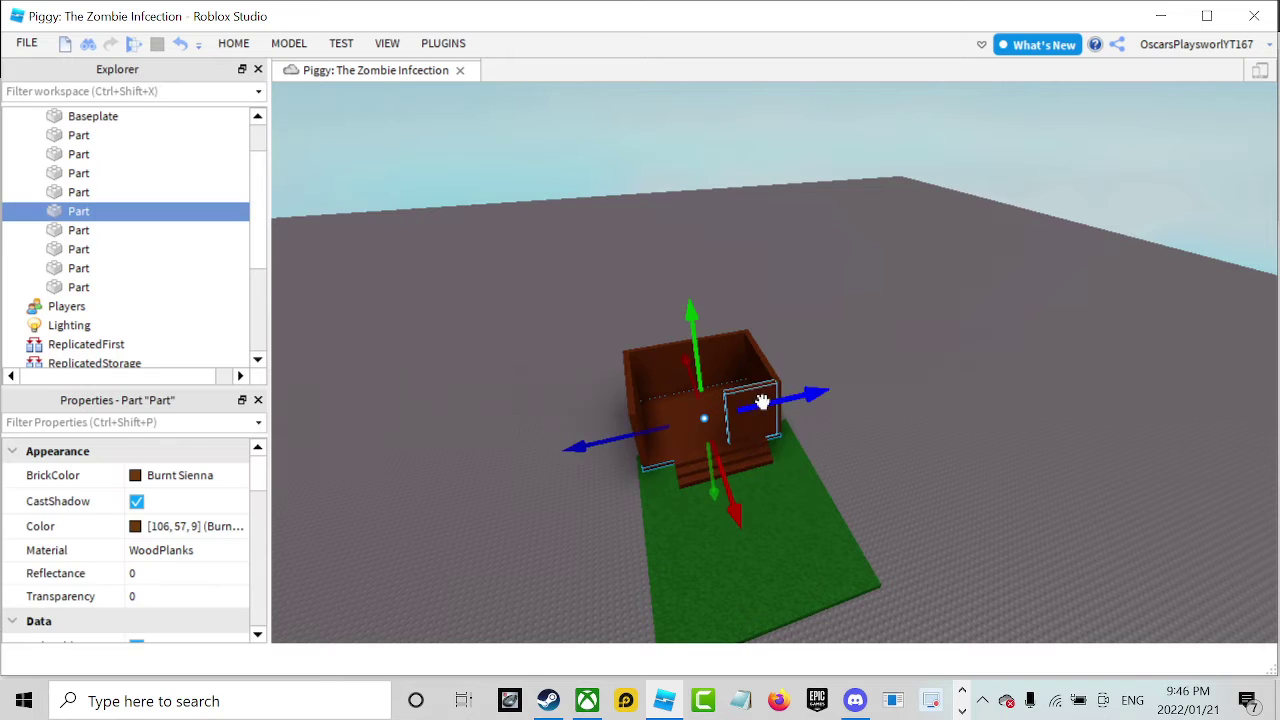
left_click(757, 397)
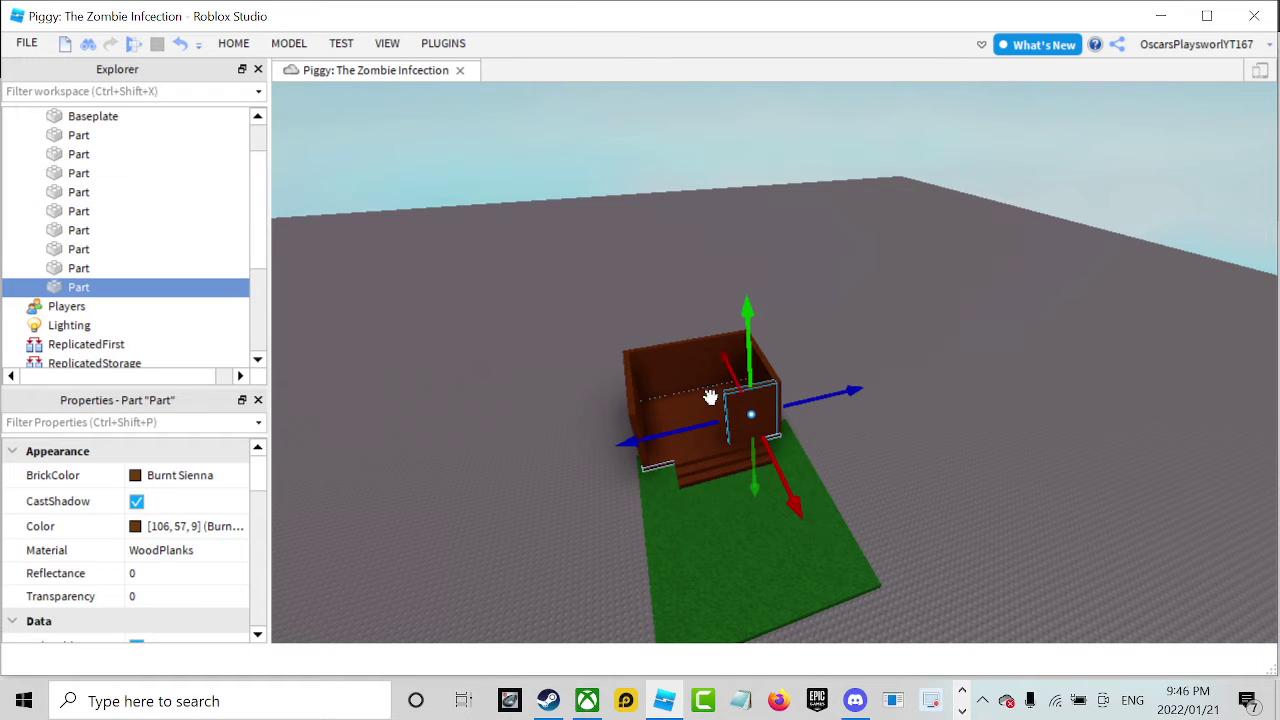
key("ctrl+d")
left_click_drag(700, 431, 601, 441)
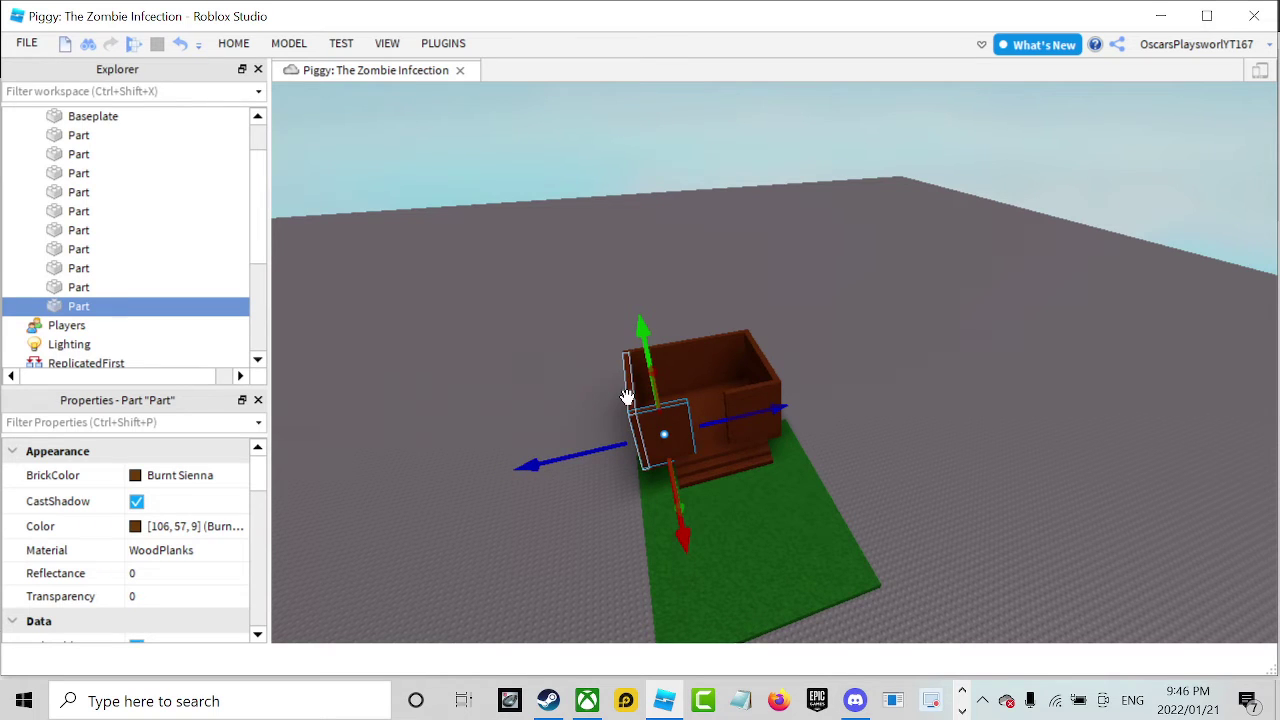
Duplicate the new front section and scale the copy into a thin strip spanning the full front above the doorway.
key("ctrl+d")
left_click(233, 43)
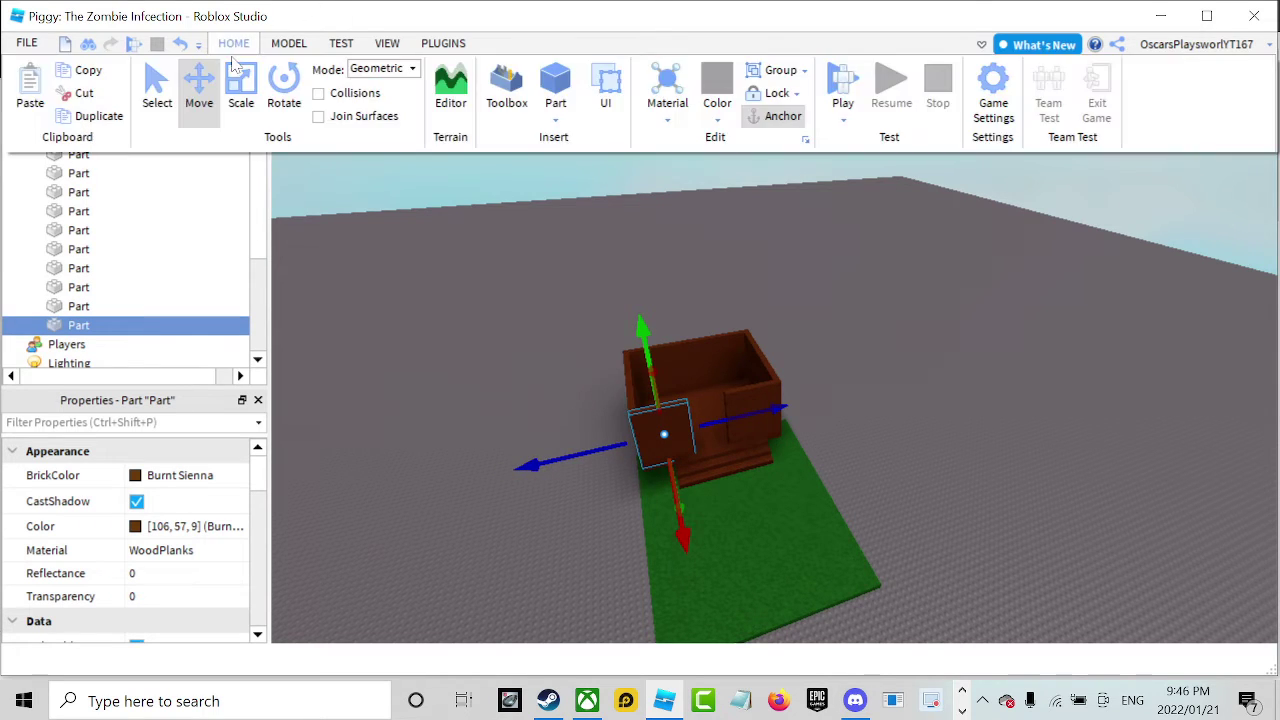
left_click(238, 85)
left_click_drag(671, 481, 669, 471)
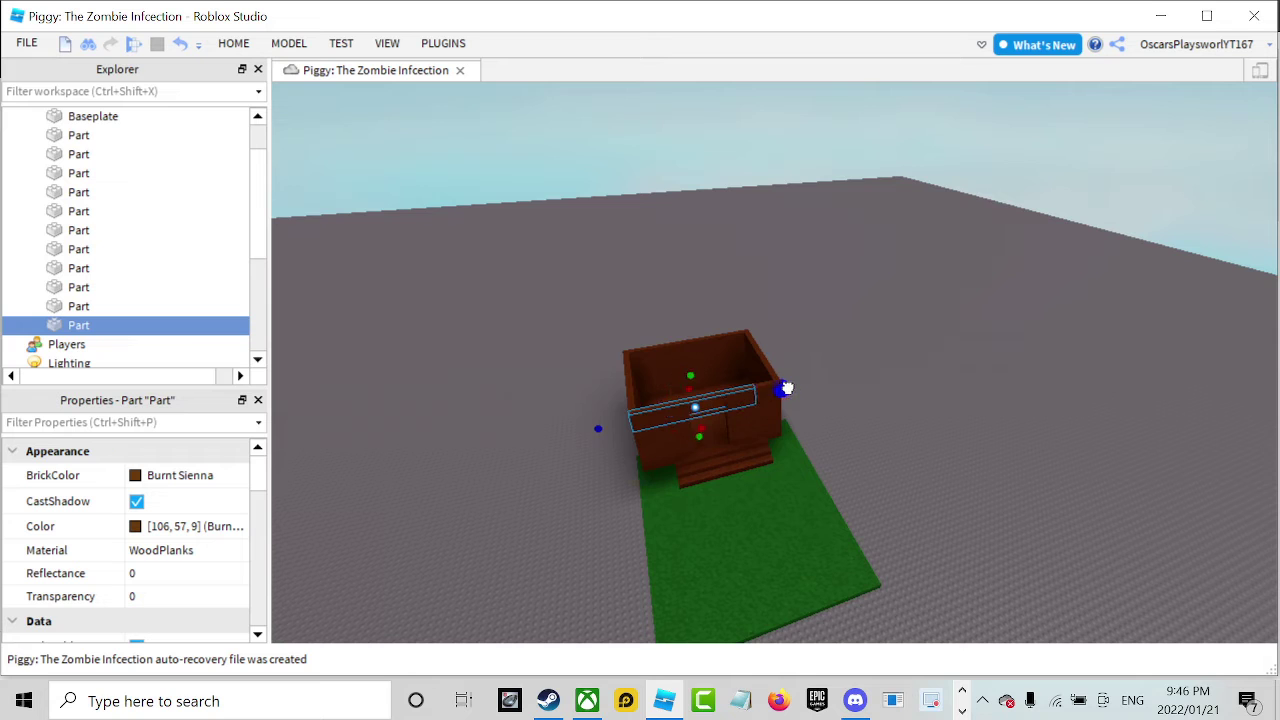
scroll(833, 341, "up", 5)
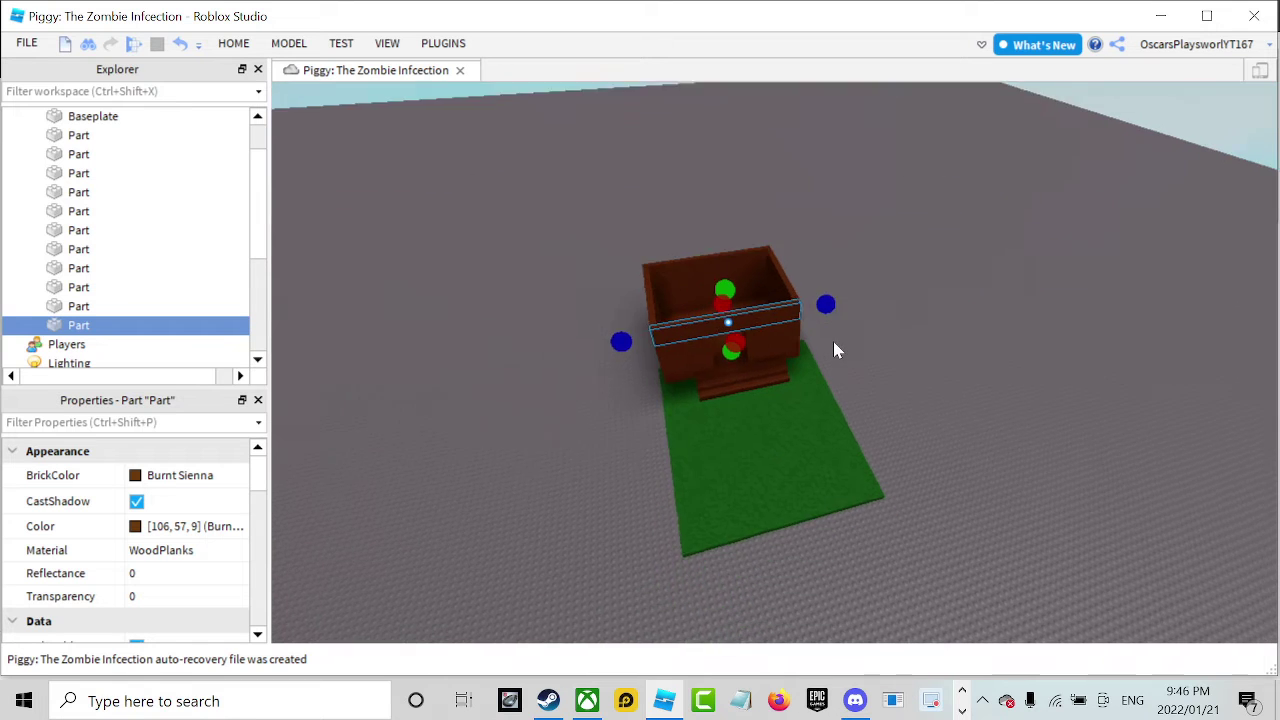
scroll(832, 340, "up", 6)
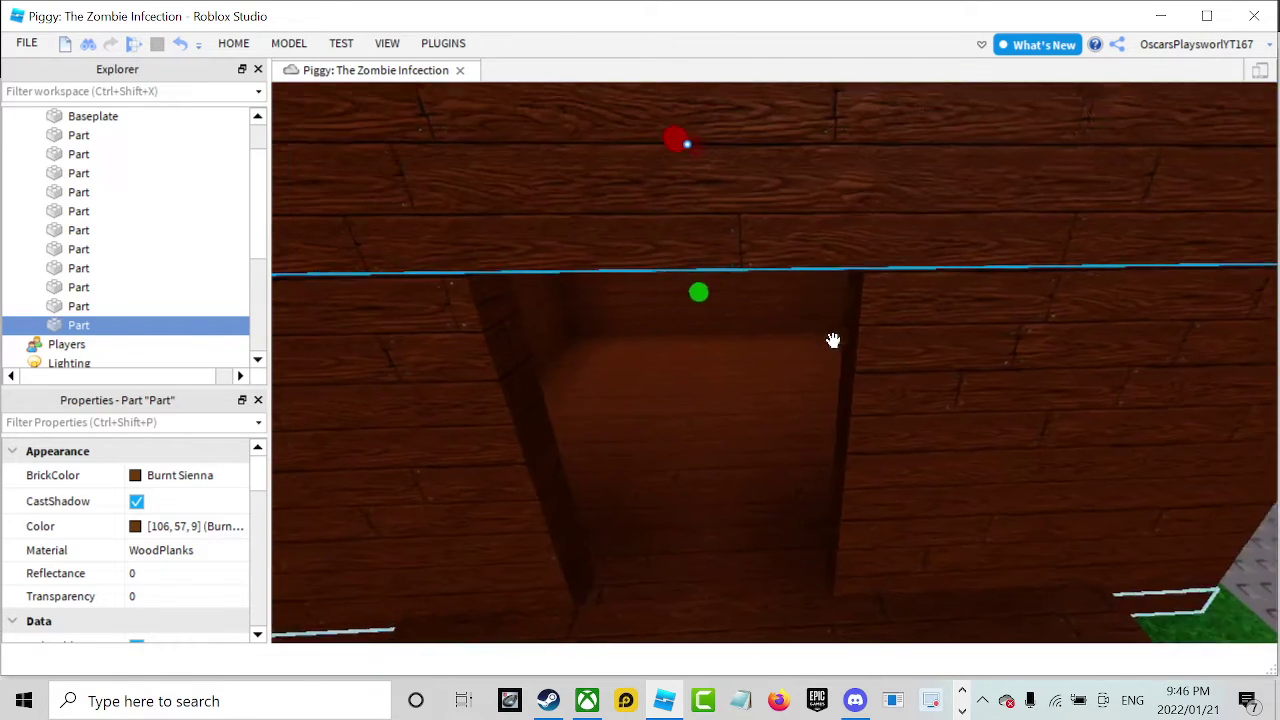
Examine the doorway, the walls and the open top of the house from the front and above.
left_click(703, 366)
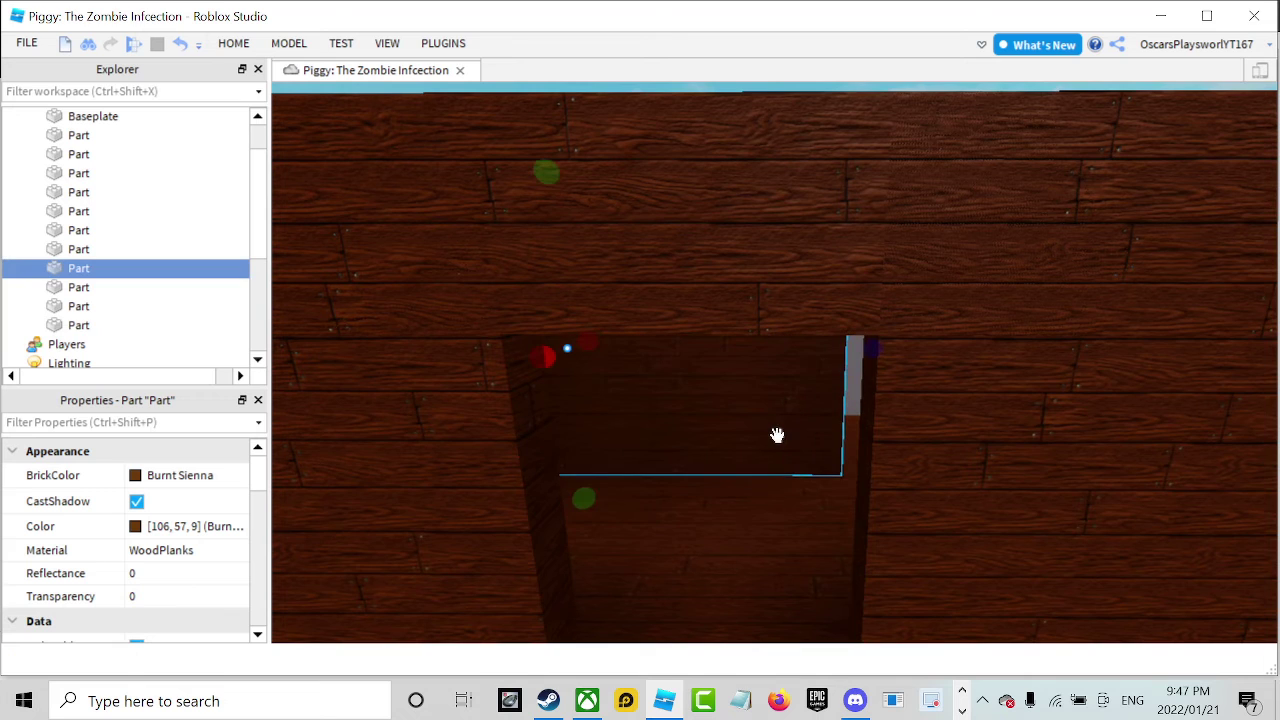
left_click_drag(777, 435, 849, 419)
right_click_drag(849, 419, 849, 420)
scroll(849, 419, "up", 3)
scroll(849, 420, "down", 6)
left_click_drag(829, 378, 851, 380)
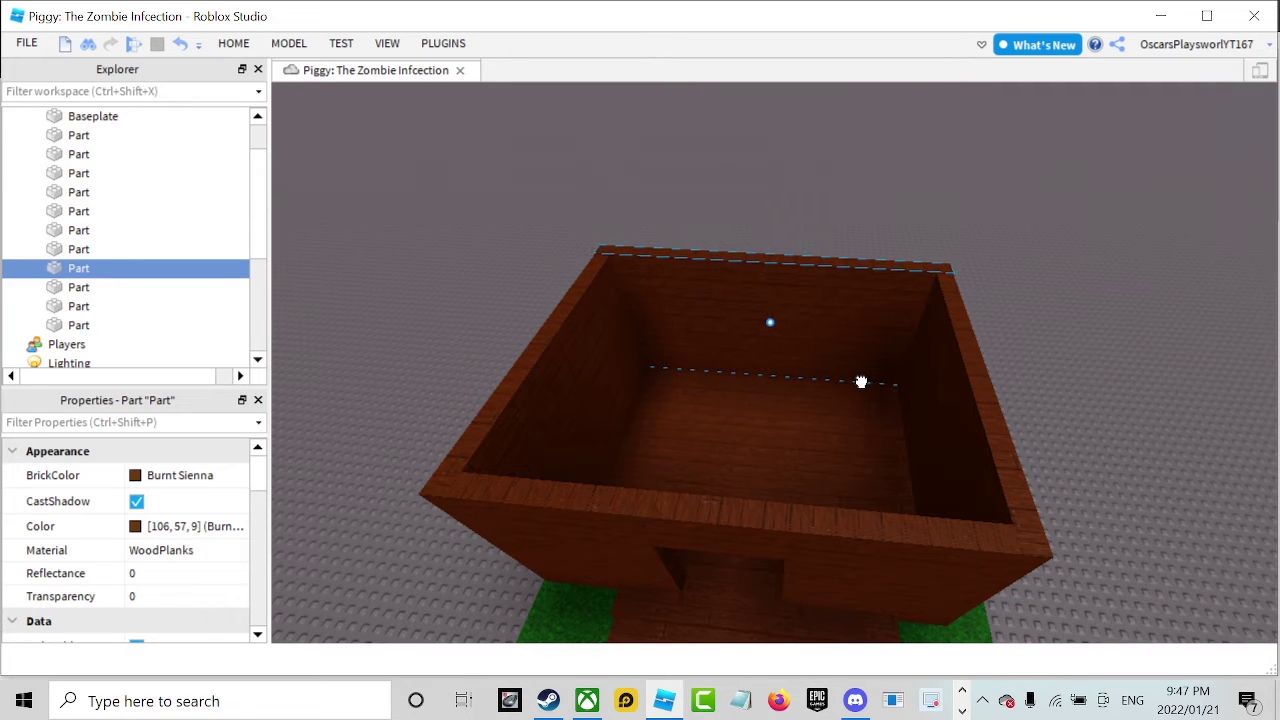
left_click(911, 223)
right_click_drag(911, 223, 910, 225)
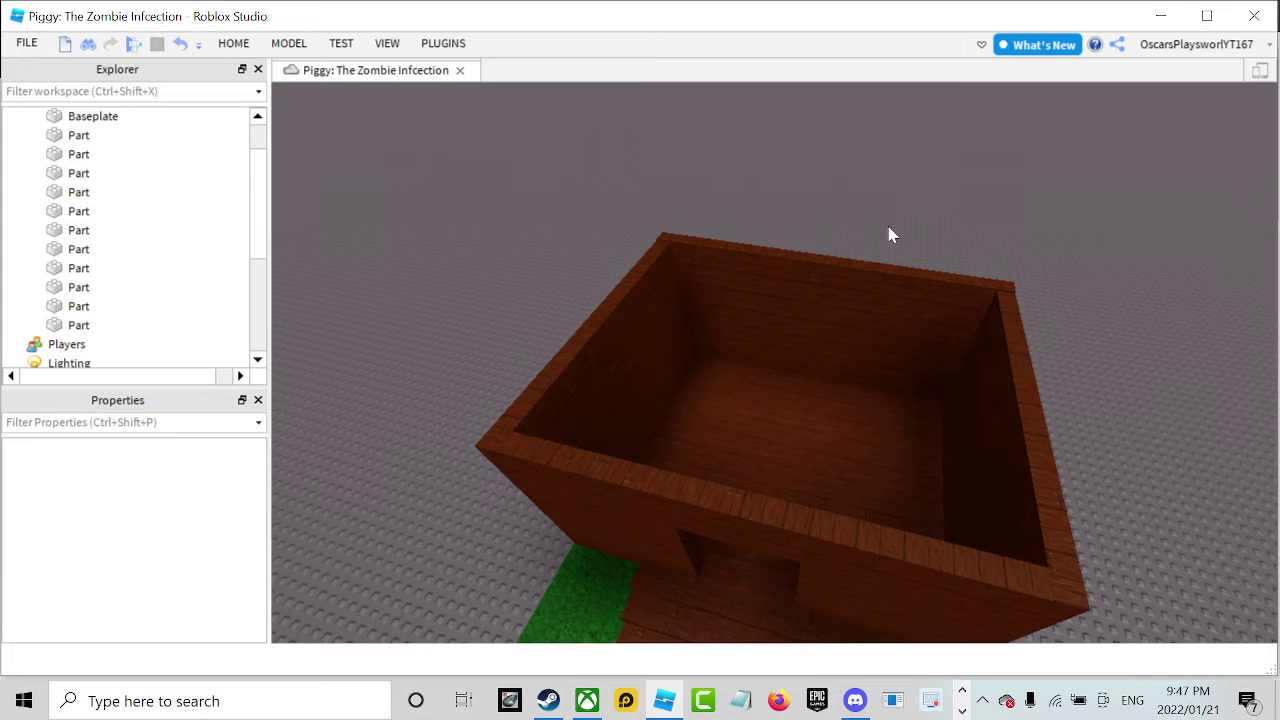
right_click_drag(884, 222, 883, 224)
key("w")
scroll(883, 226, "up", 3)
scroll(883, 226, "down", 3)
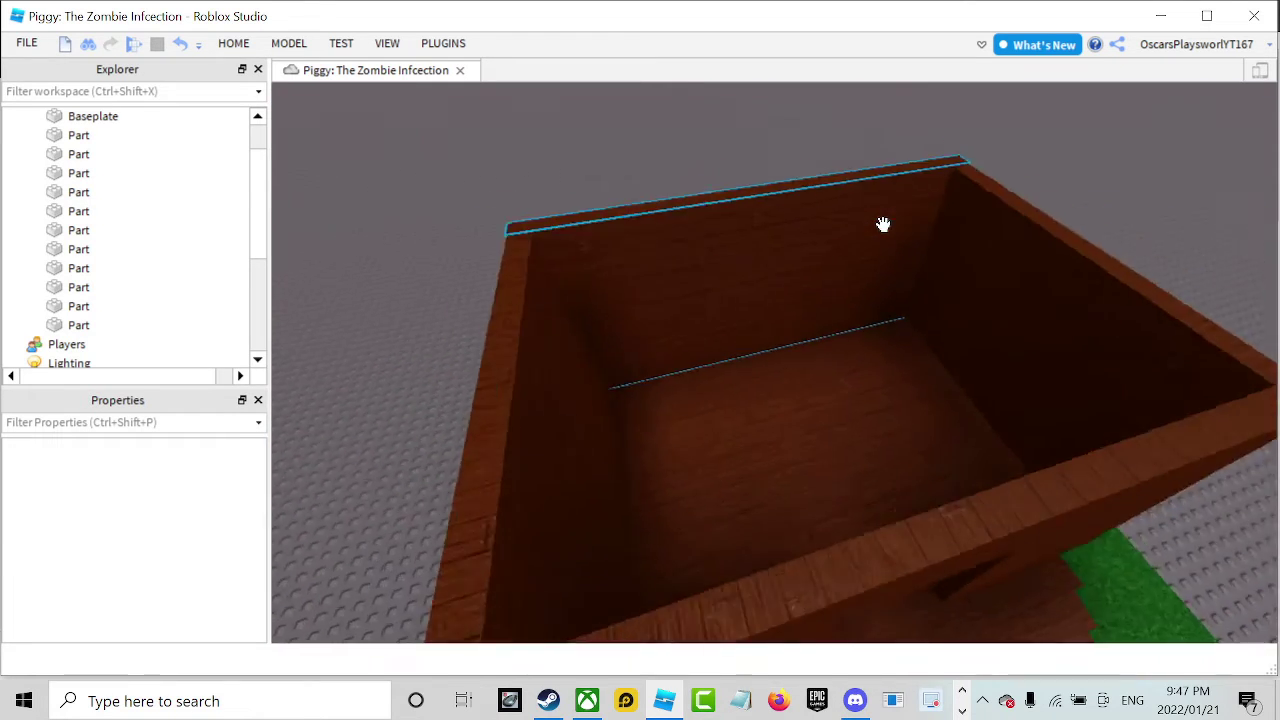
scroll(882, 224, "up", 4)
scroll(860, 280, "down", 5)
Duplicate the floor slab and raise the copy to the top of the walls as a roof.
left_click(831, 334)
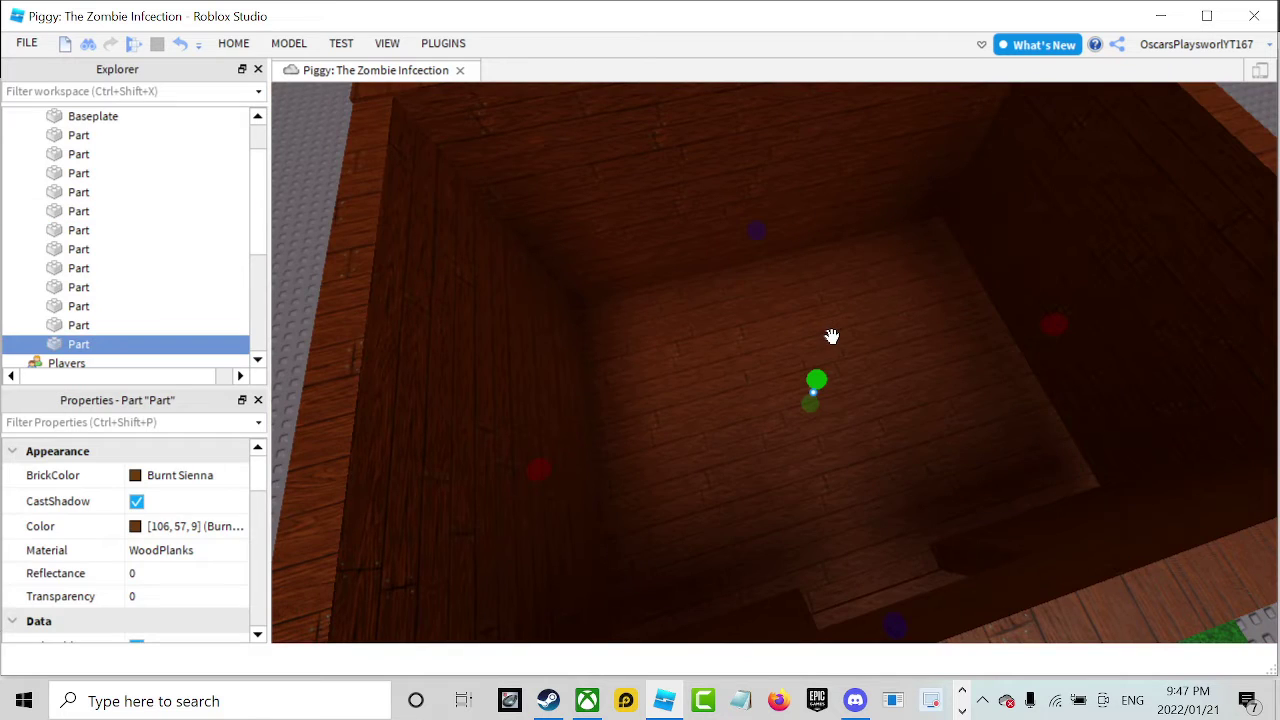
key("w")
key("s")
left_click(233, 44)
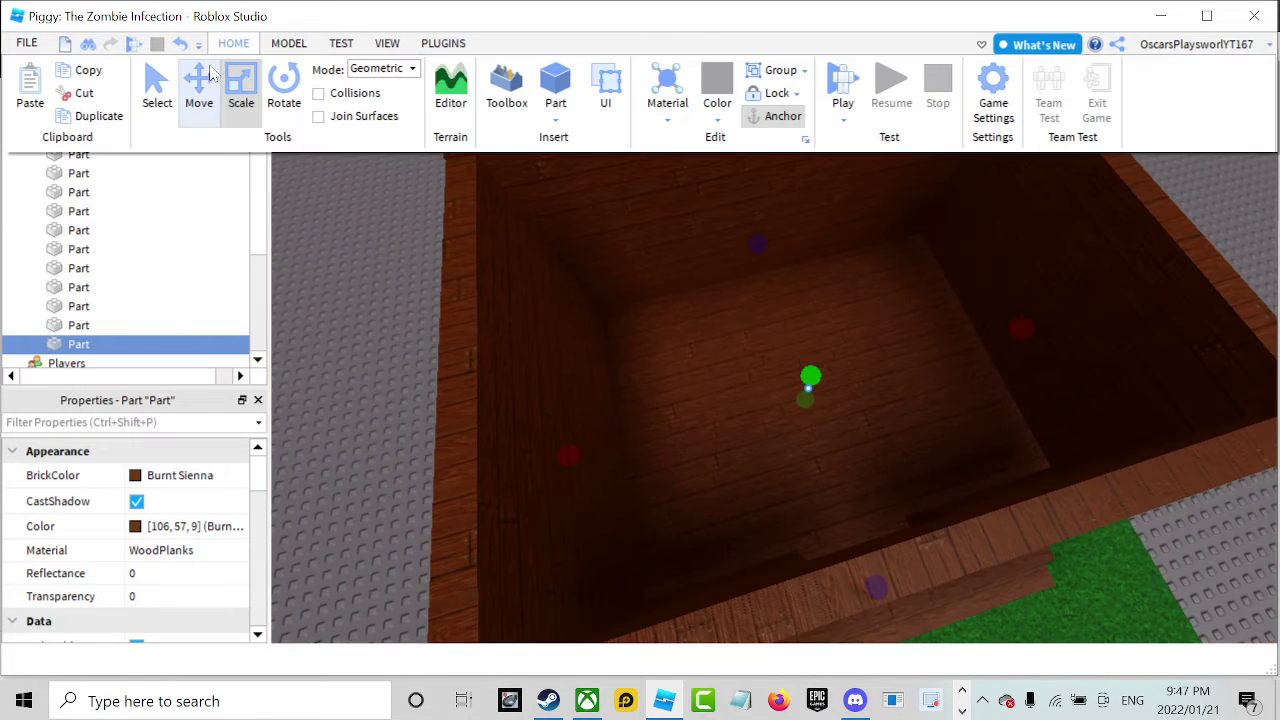
left_click(199, 92)
left_click_drag(821, 349, 820, 251)
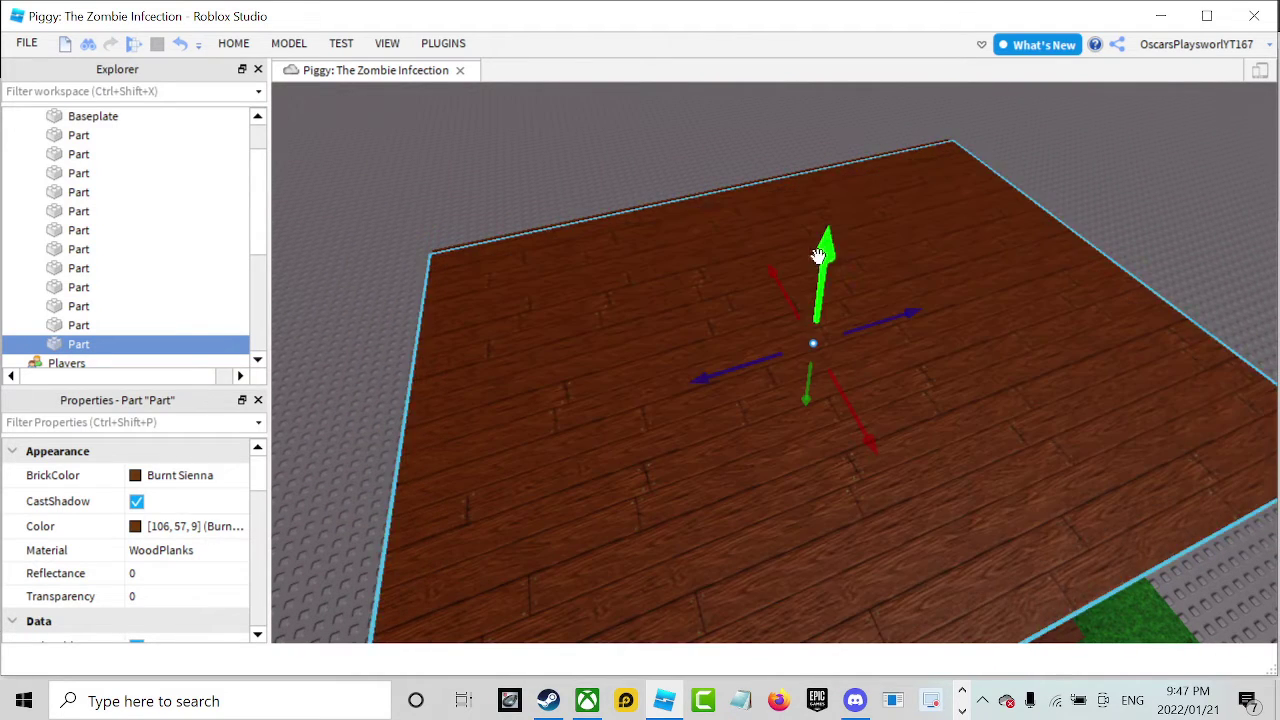
left_click(857, 112)
Check the roofed house and its doorway from the front.
right_click_drag(857, 112, 858, 110)
scroll(857, 119, "down", 5)
left_click(783, 364)
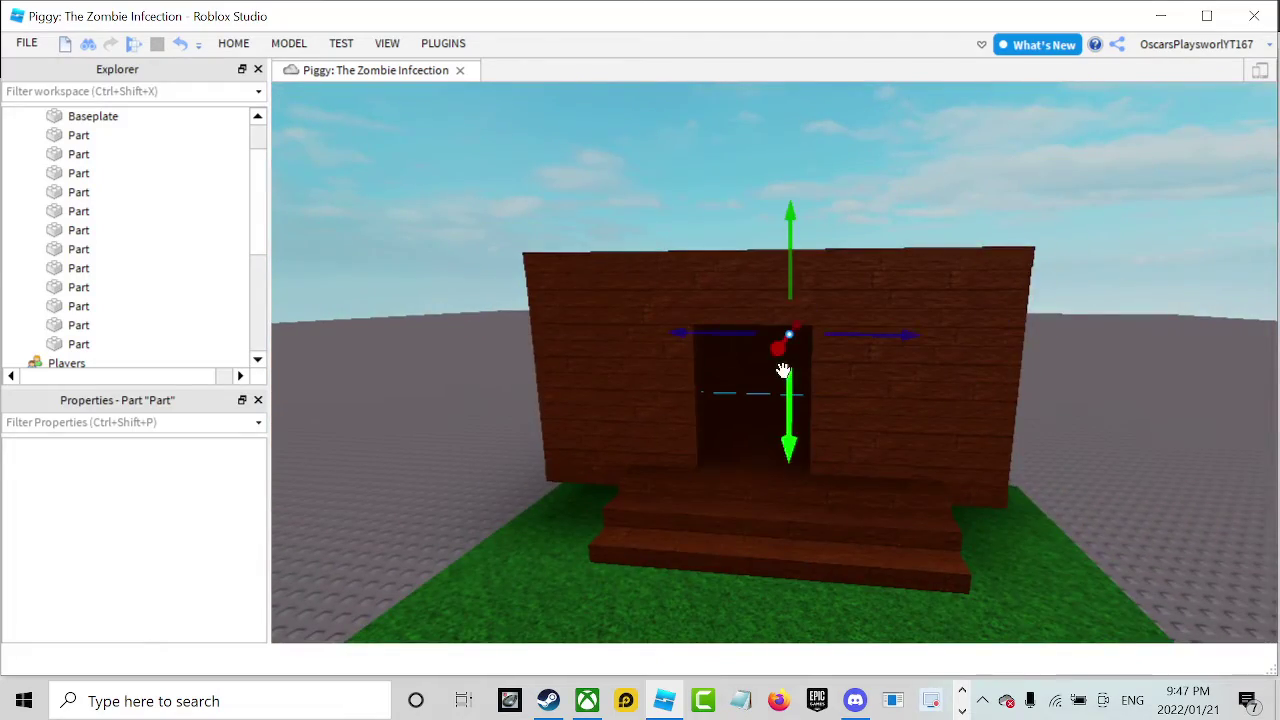
scroll(790, 292, "up", 3)
scroll(790, 292, "up", 4)
right_click_drag(791, 292, 791, 294)
scroll(791, 294, "down", 5)
Filter the roof's properties by "ca", turn off CastShadow, and check the lighting inside the house.
left_click(791, 294)
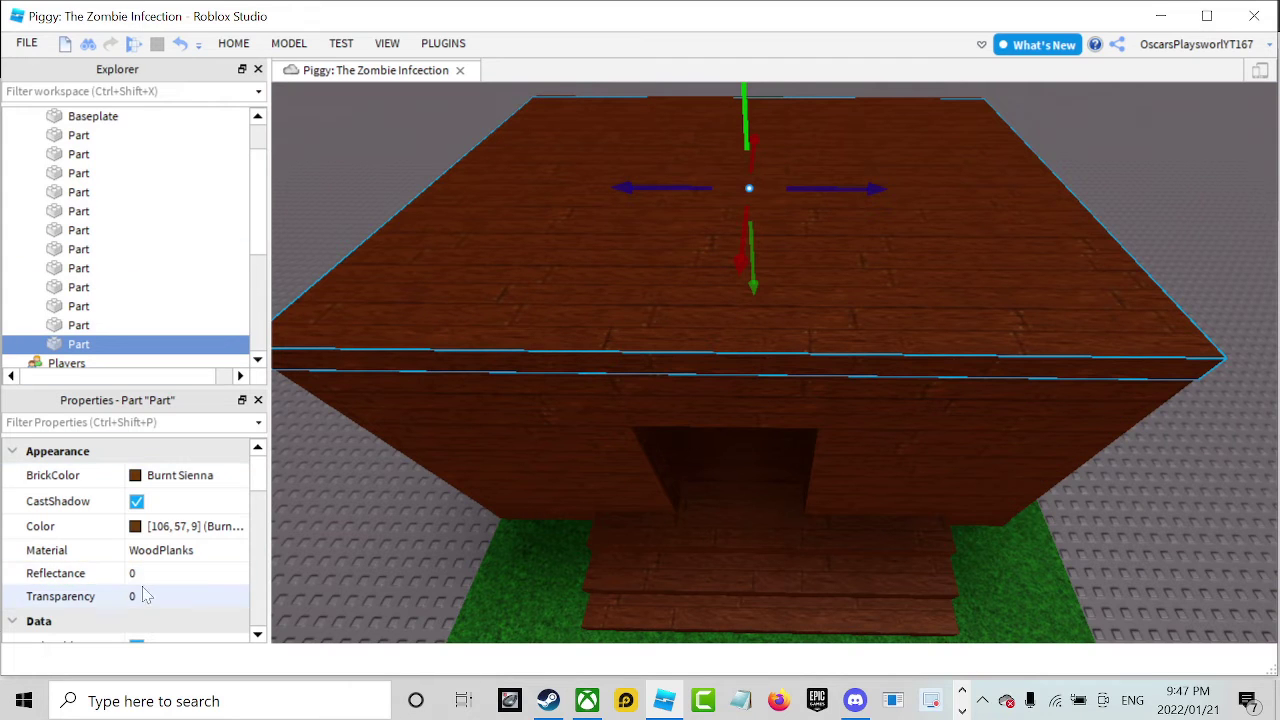
scroll(135, 575, "down", 1)
scroll(140, 575, "down", 3)
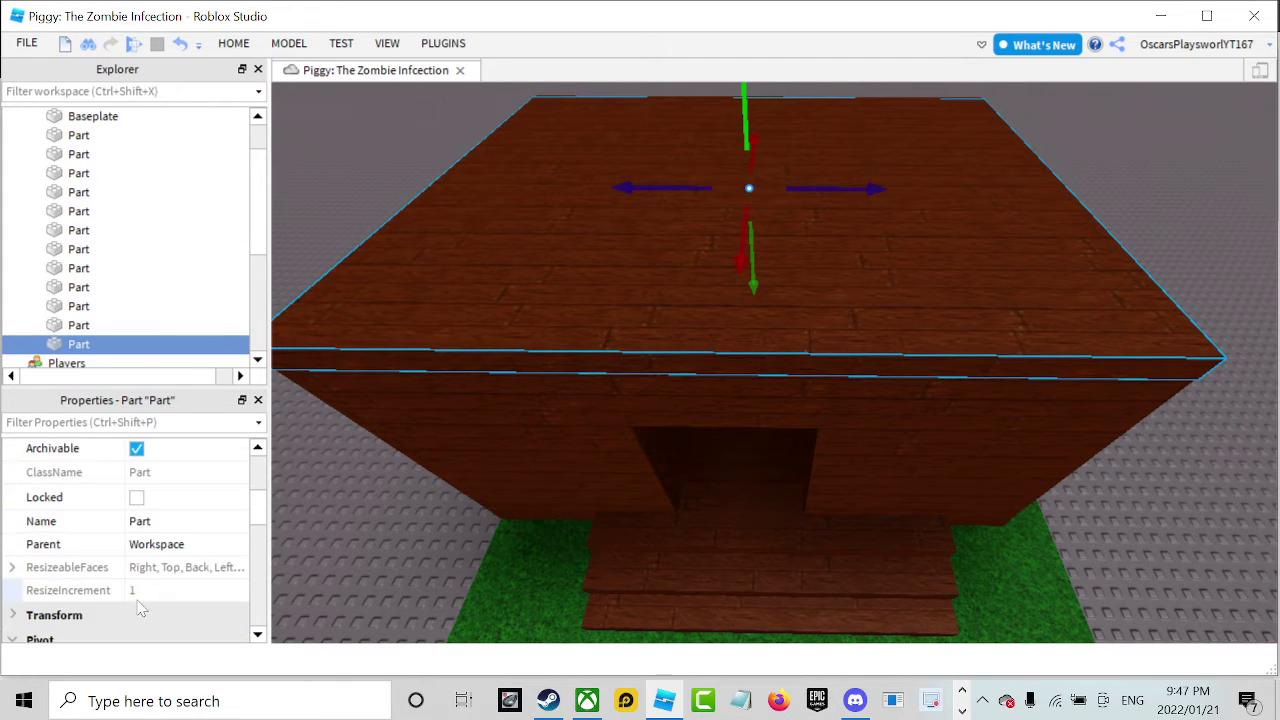
scroll(145, 582, "down", 2)
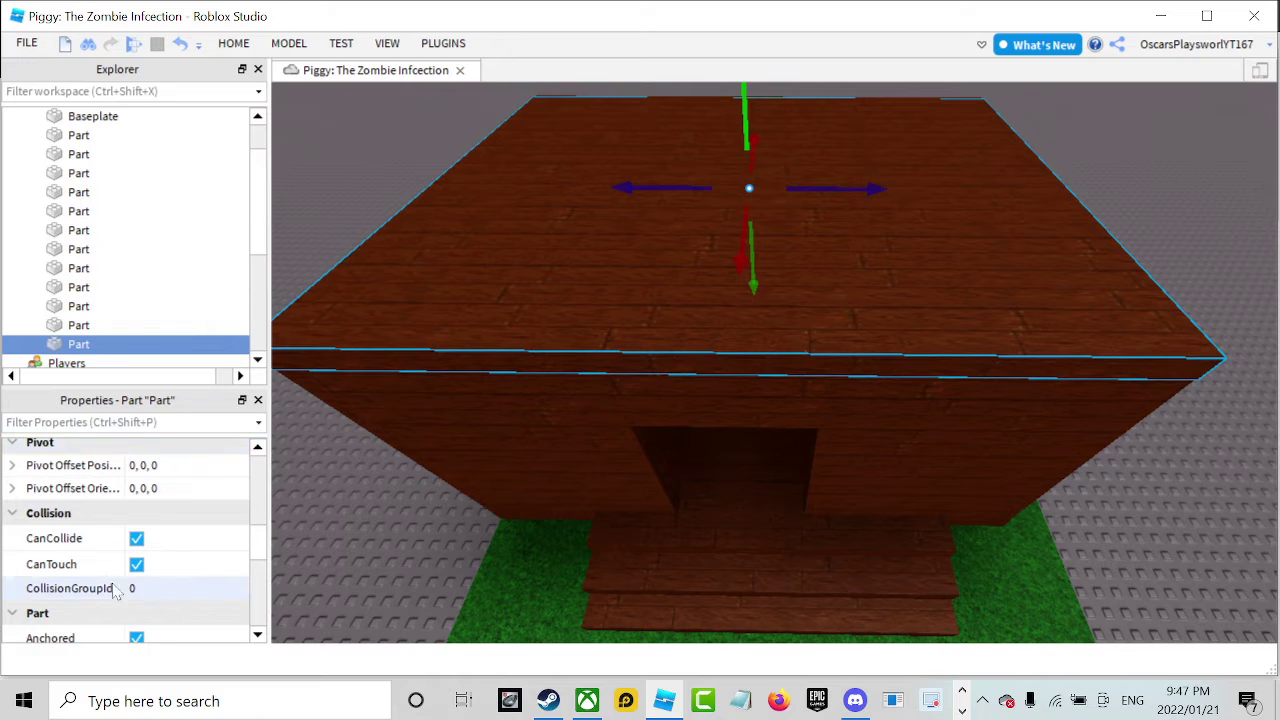
scroll(140, 455, "down", 1)
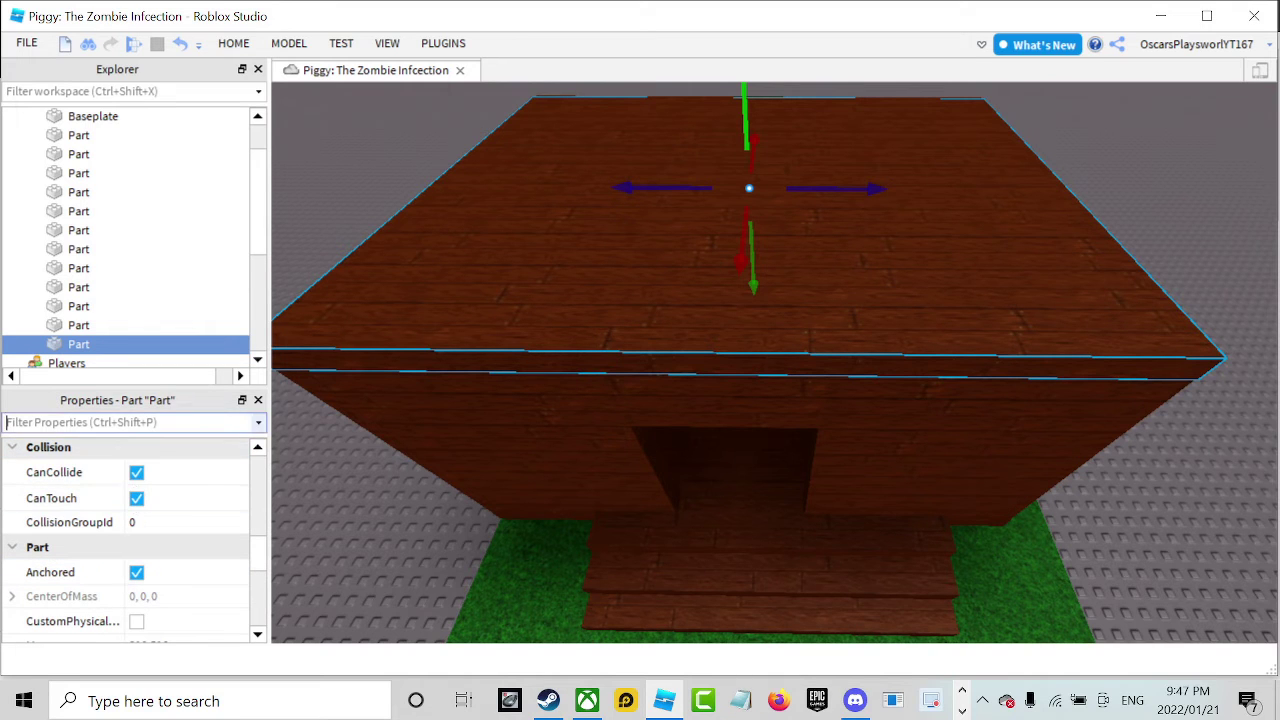
type("ca")
scroll(136, 498, "up", 2)
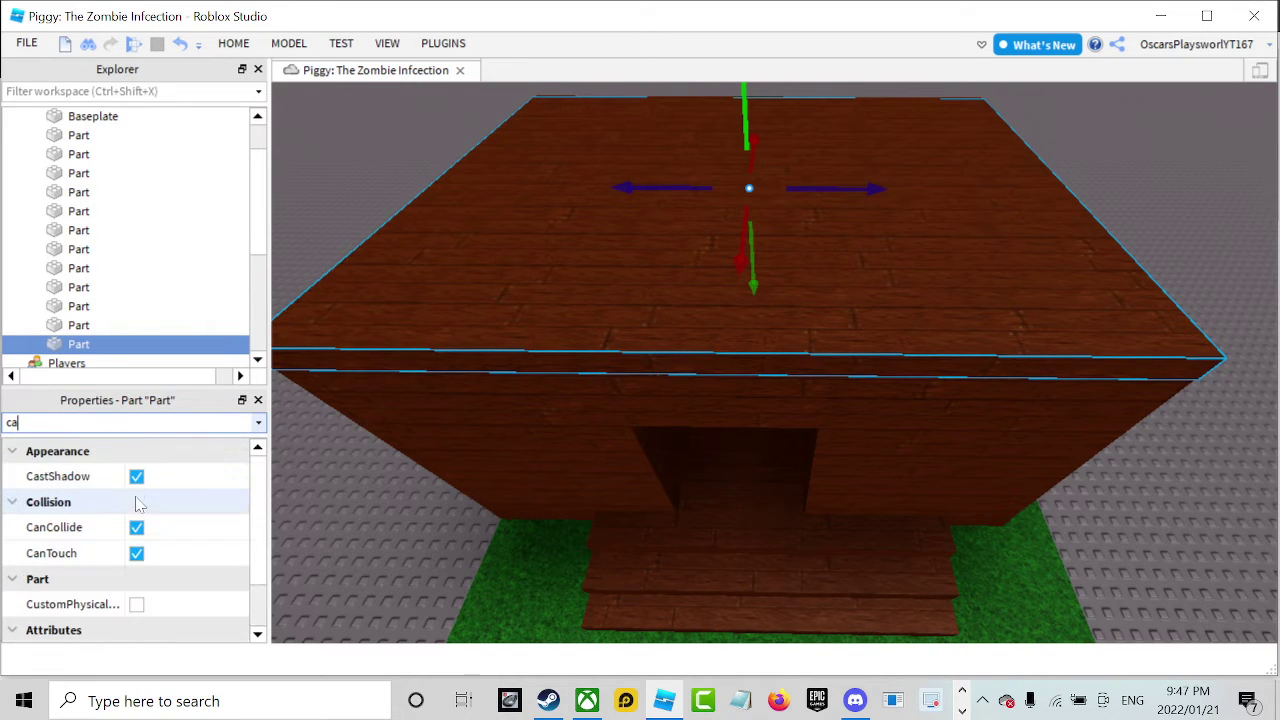
left_click(137, 477)
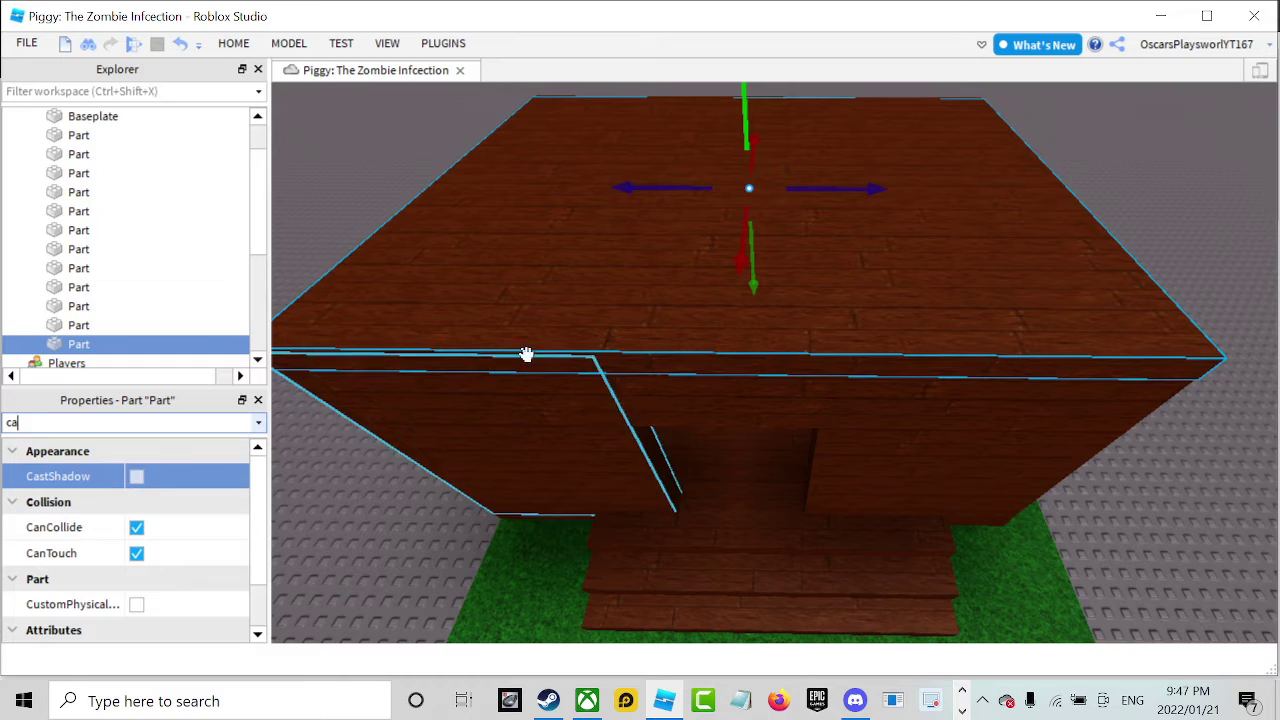
scroll(554, 346, "down", 5)
scroll(556, 345, "up", 10)
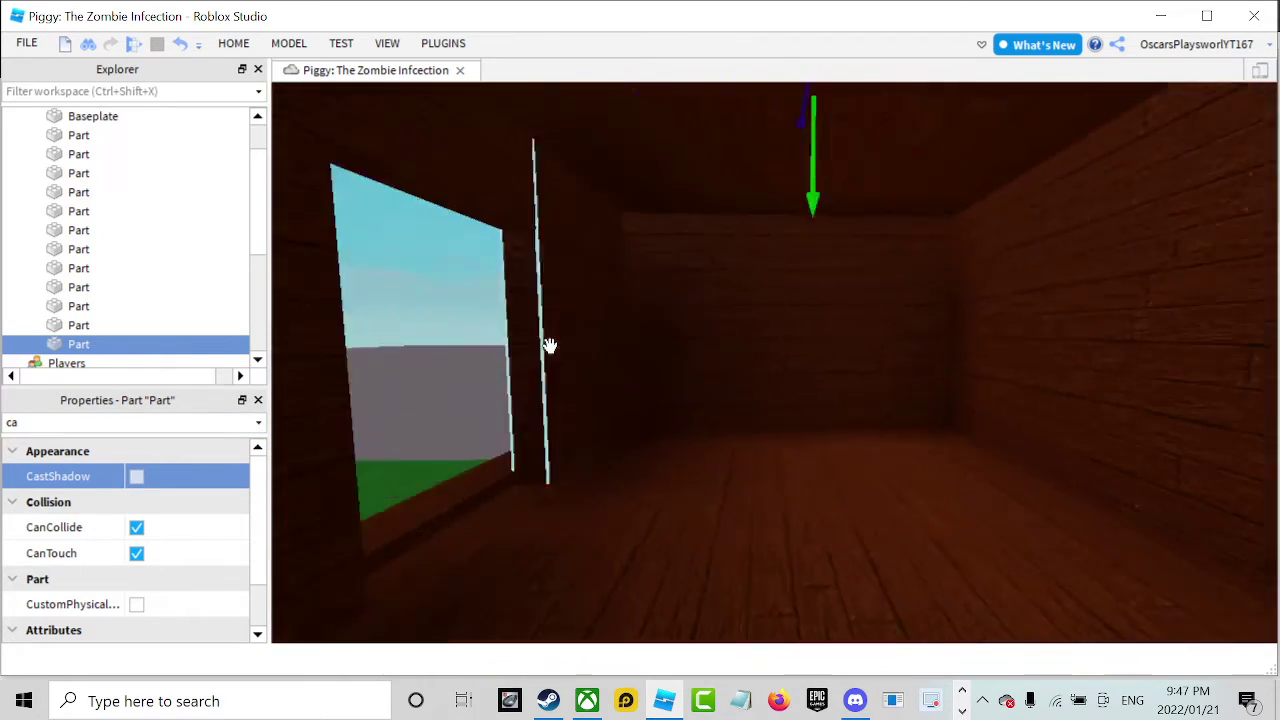
right_click_drag(549, 346, 555, 335)
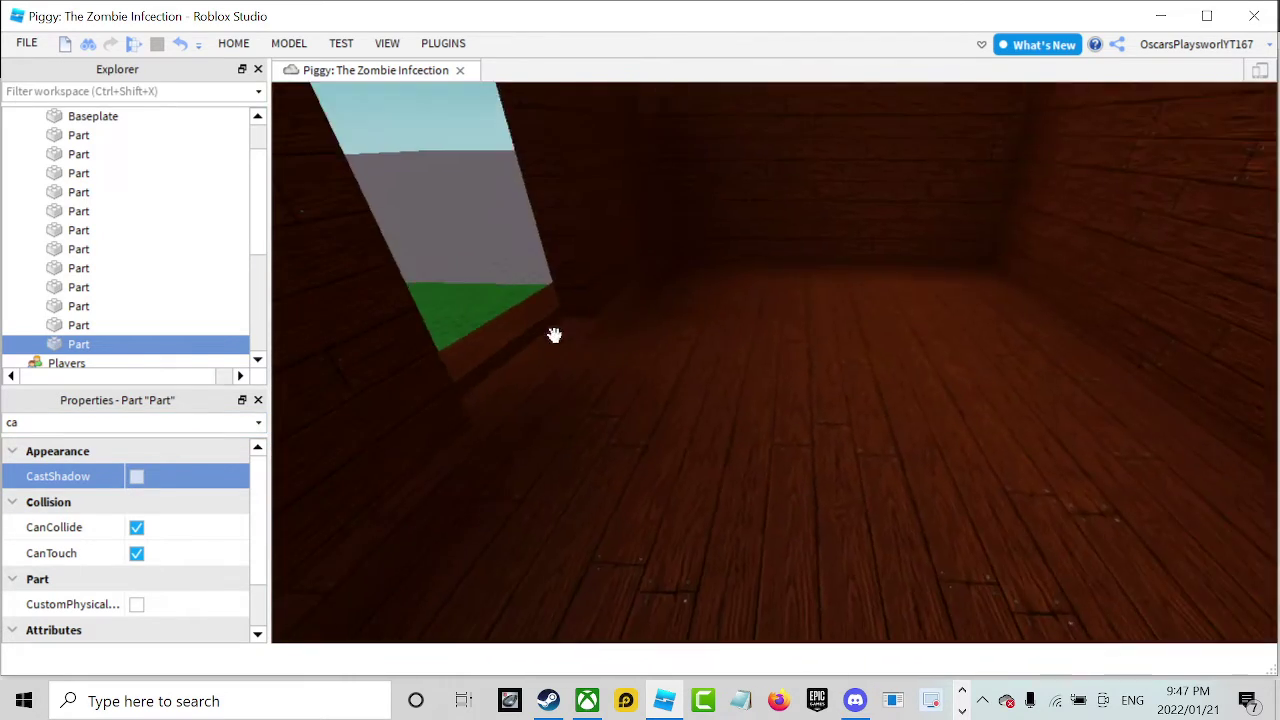
Select the grass, stairs and all house parts together and turn off CastShadow for them.
left_click(838, 233)
left_click(614, 277)
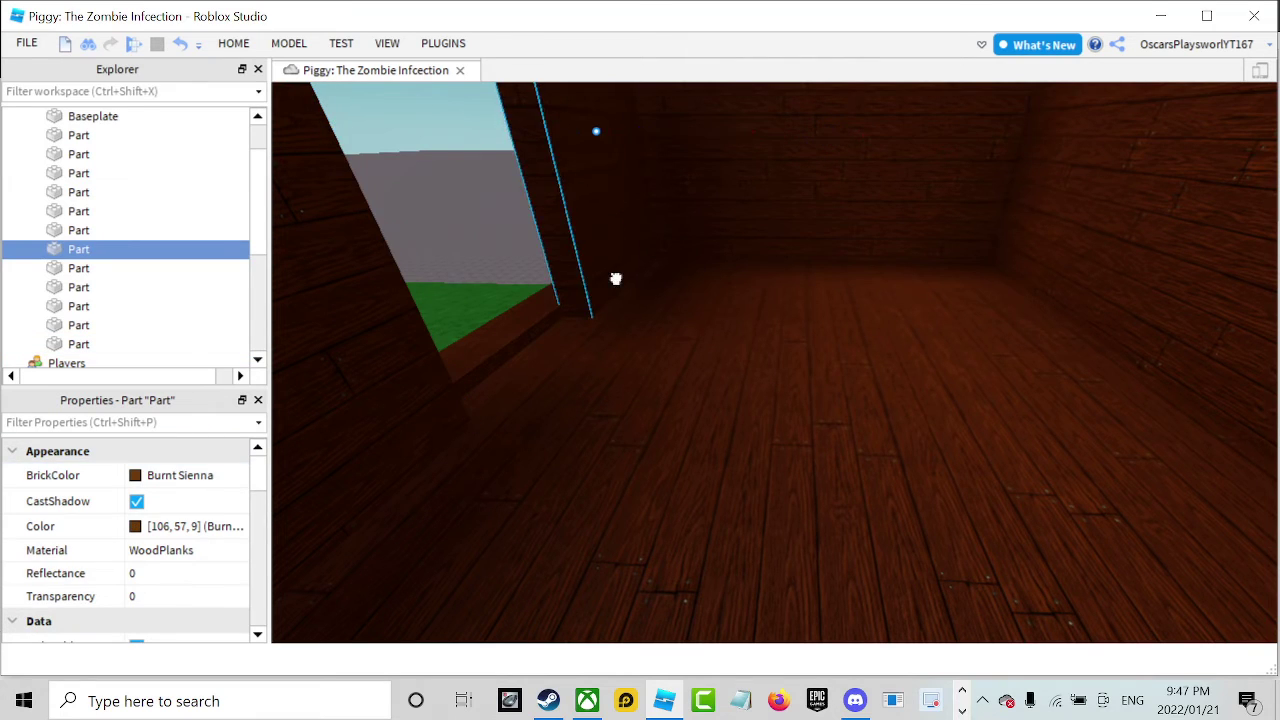
scroll(630, 268, "down", 4)
scroll(630, 268, "down", 5)
left_click(677, 165)
right_click_drag(677, 165, 680, 164)
scroll(679, 160, "down", 5)
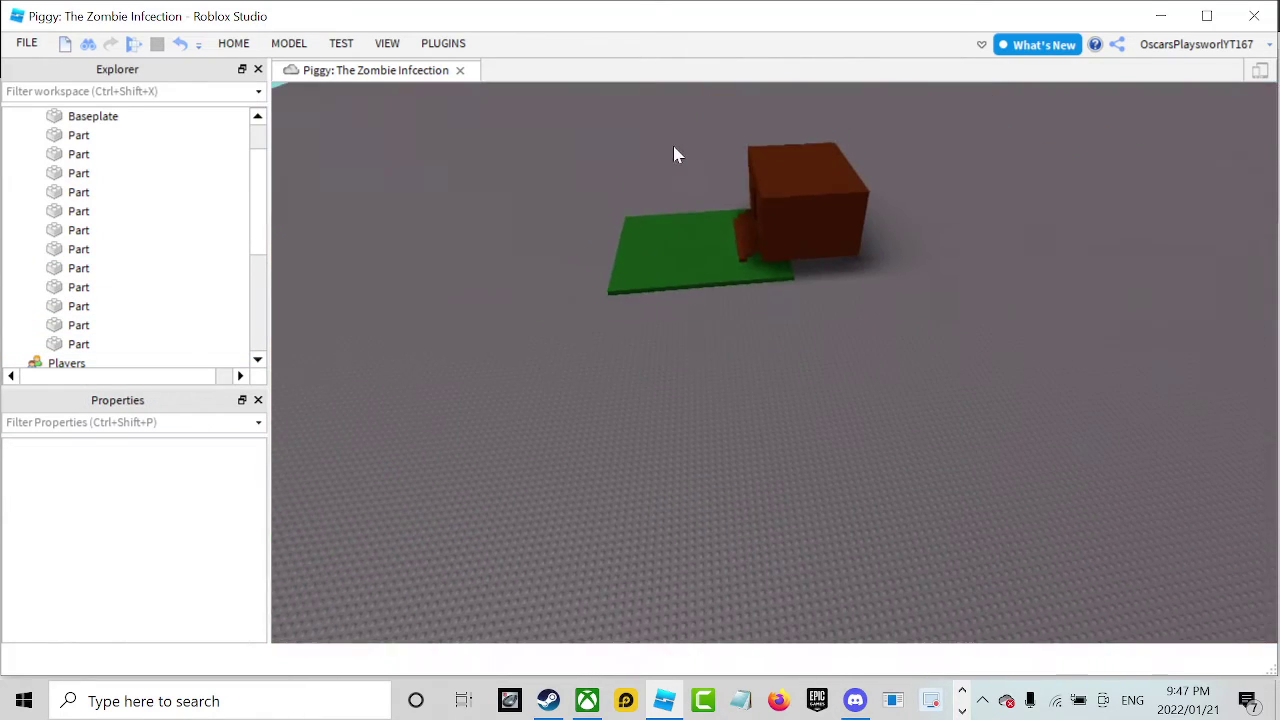
left_click_drag(553, 119, 1054, 368)
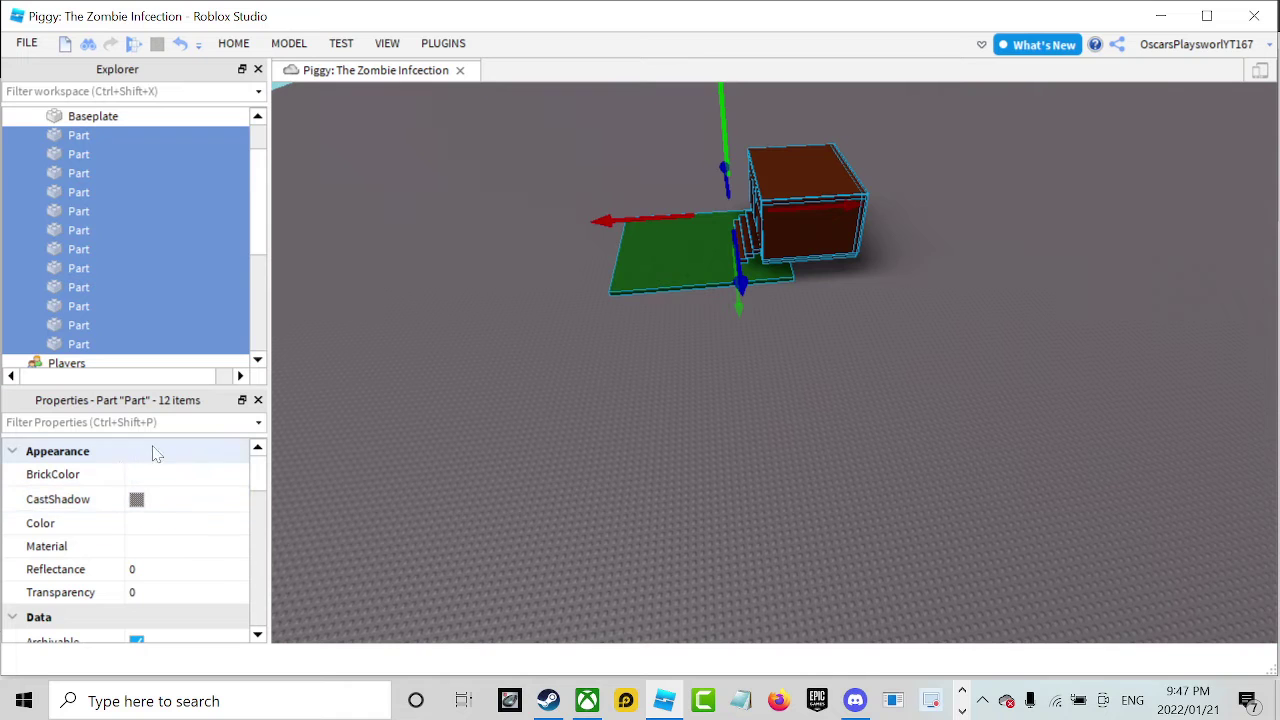
left_click(131, 504)
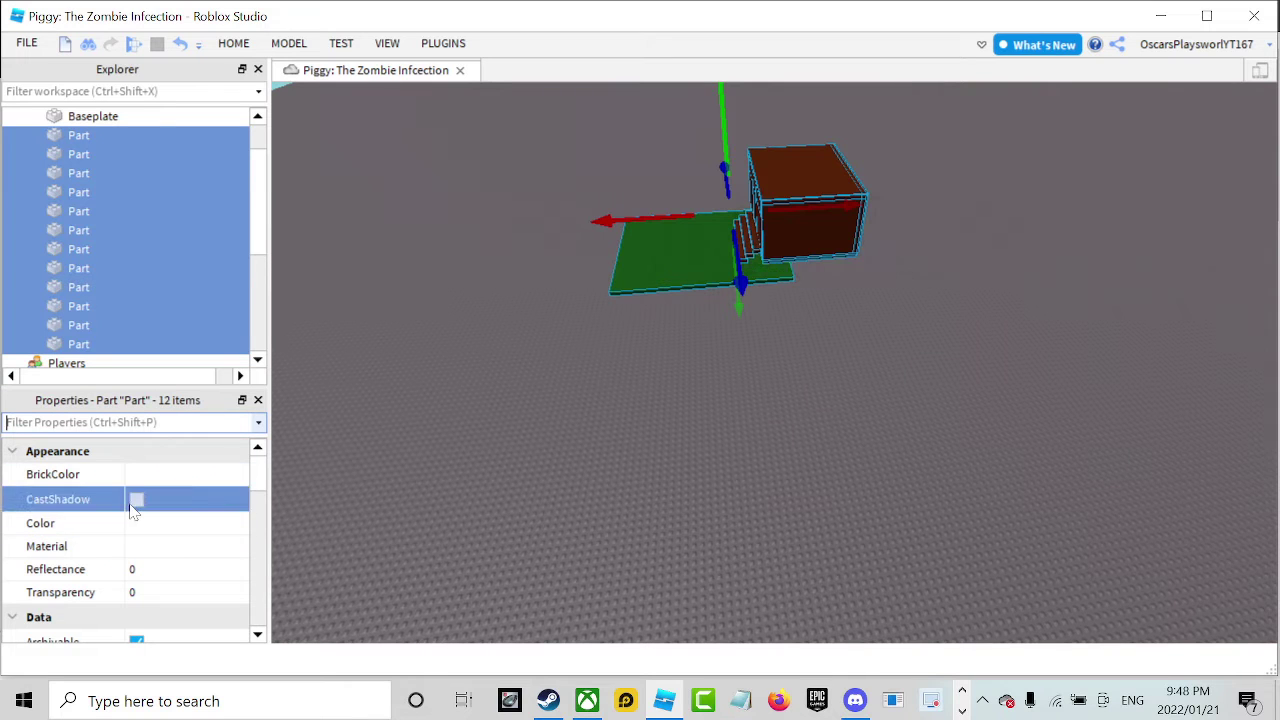
Check the house and the grass area up close with shadow casting turned off.
left_click(727, 405)
right_click_drag(731, 408, 714, 399)
scroll(729, 397, "up", 6)
scroll(729, 397, "up", 4)
scroll(729, 397, "up", 4)
scroll(729, 397, "down", 5)
scroll(729, 397, "up", 4)
scroll(709, 393, "up", 5)
scroll(713, 398, "up", 3)
scroll(713, 398, "up", 3)
scroll(713, 398, "down", 5)
scroll(713, 398, "up", 4)
scroll(714, 399, "down", 4)
right_click_drag(786, 451, 786, 452)
Insert a block part on the open grass and rotate it a quarter turn about its vertical axis.
right_click_drag(975, 380, 920, 389)
left_click(233, 43)
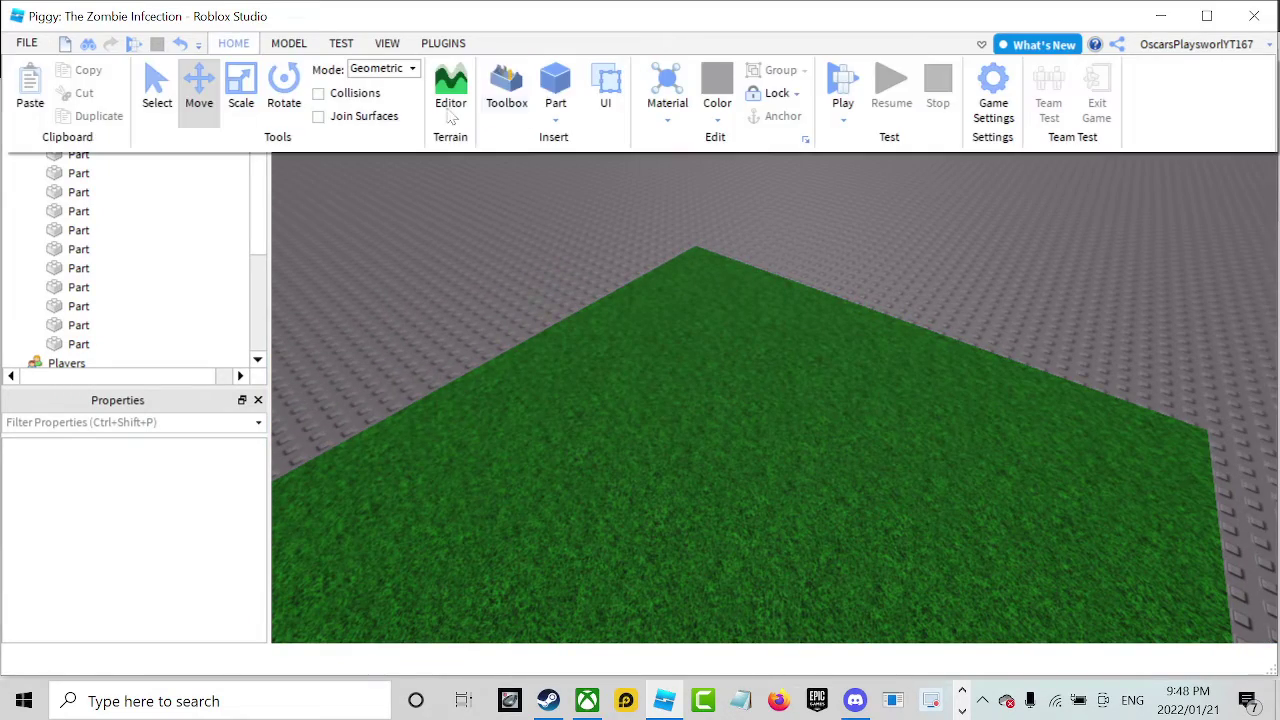
left_click(557, 90)
left_click_drag(780, 362, 790, 477)
left_click(233, 43)
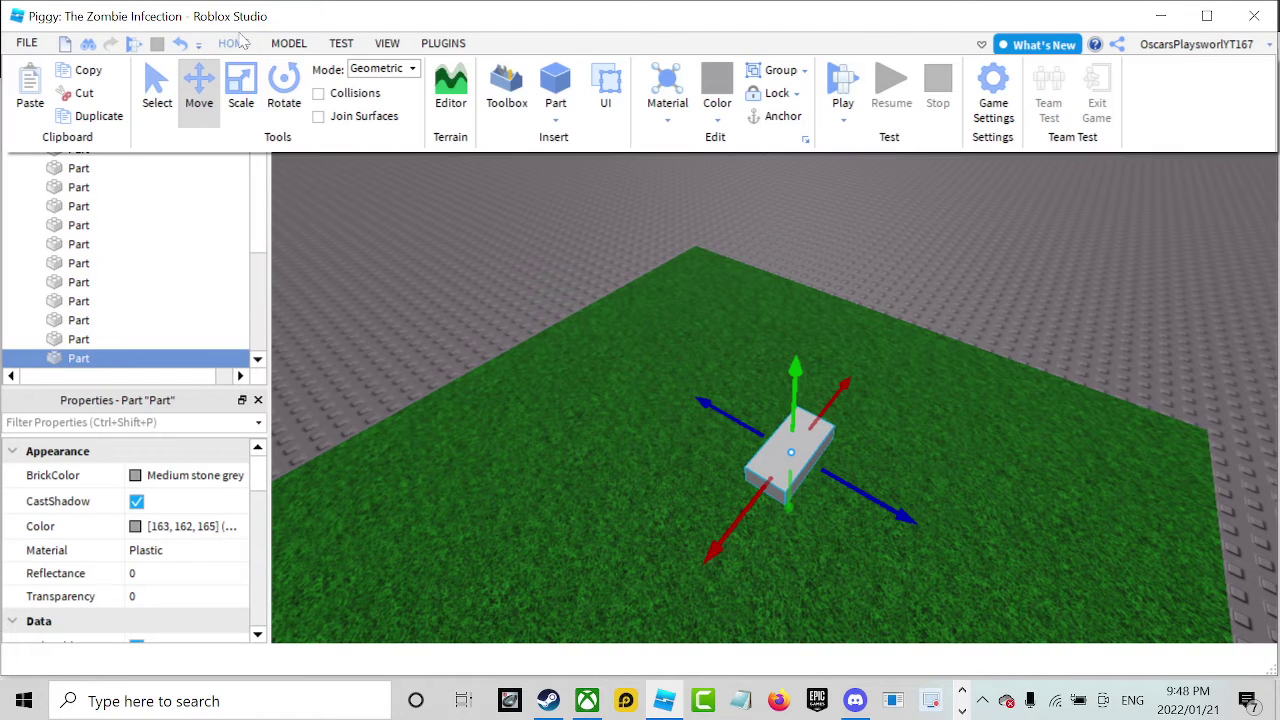
left_click(284, 90)
mouse_move(796, 542)
left_mouse_down()
mouse_move(731, 520)
mouse_move(731, 448)
mouse_move(806, 504)
left_mouse_up()
right_click_drag(806, 504, 815, 507)
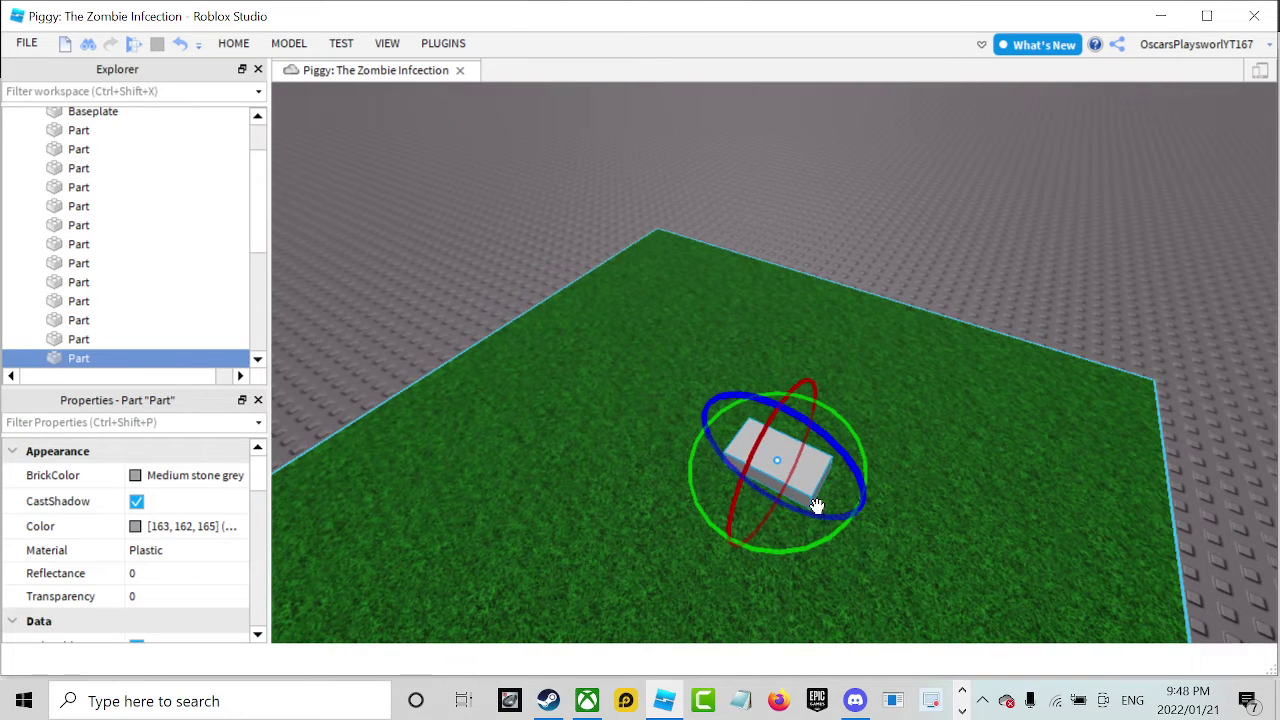
Scale the grey block taller, deeper and longer into a large box standing on the grass.
left_click(244, 47)
left_click(241, 88)
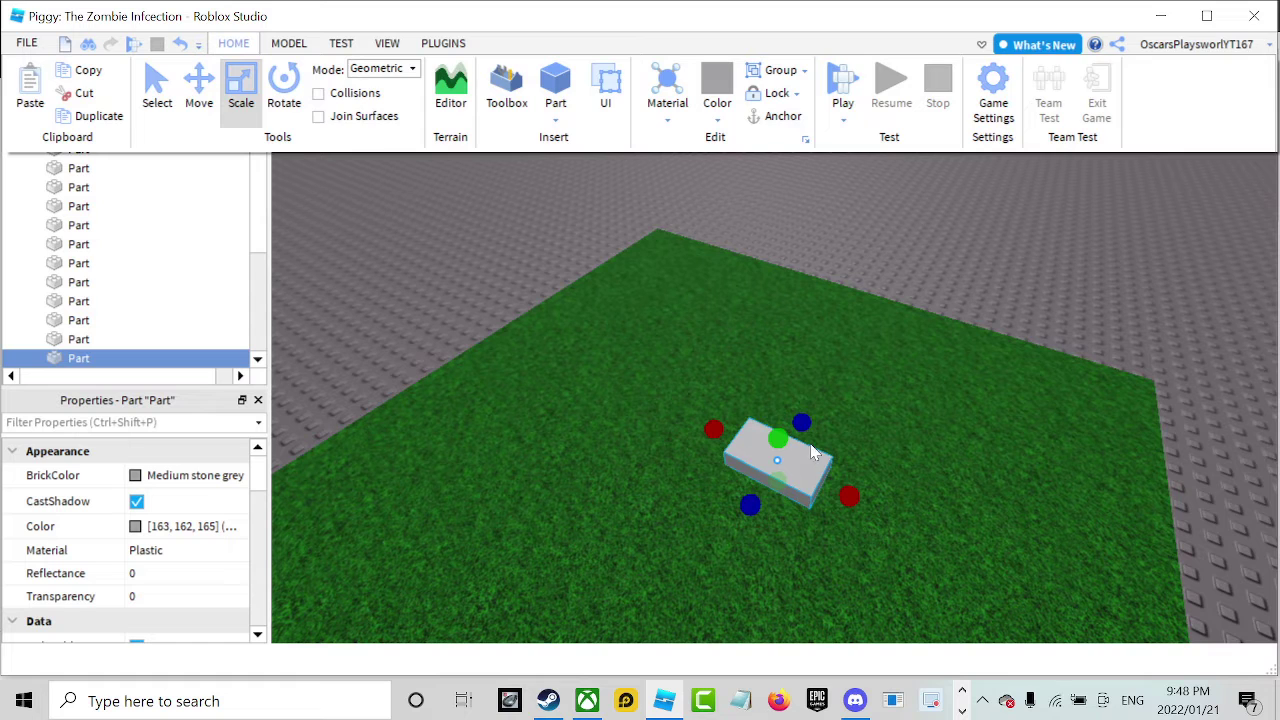
left_click_drag(777, 437, 824, 369)
left_click_drag(723, 386, 698, 379)
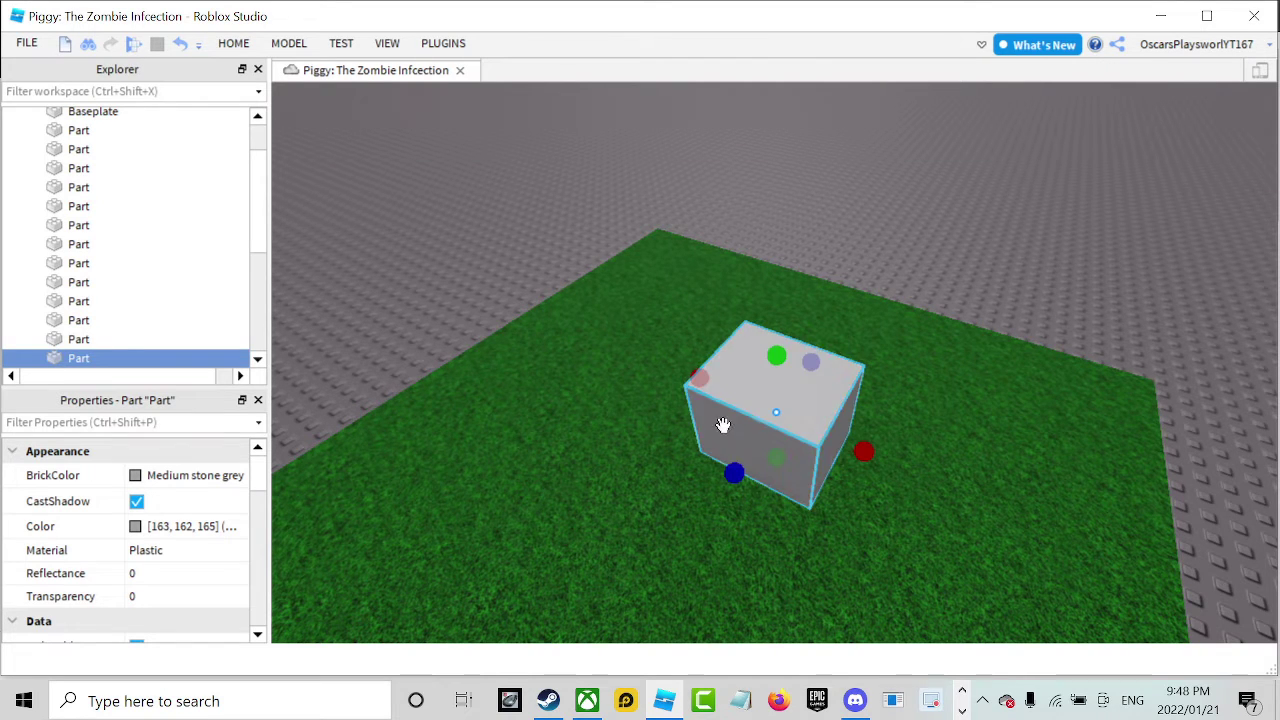
left_click_drag(732, 472, 731, 480)
left_click_drag(863, 451, 922, 477)
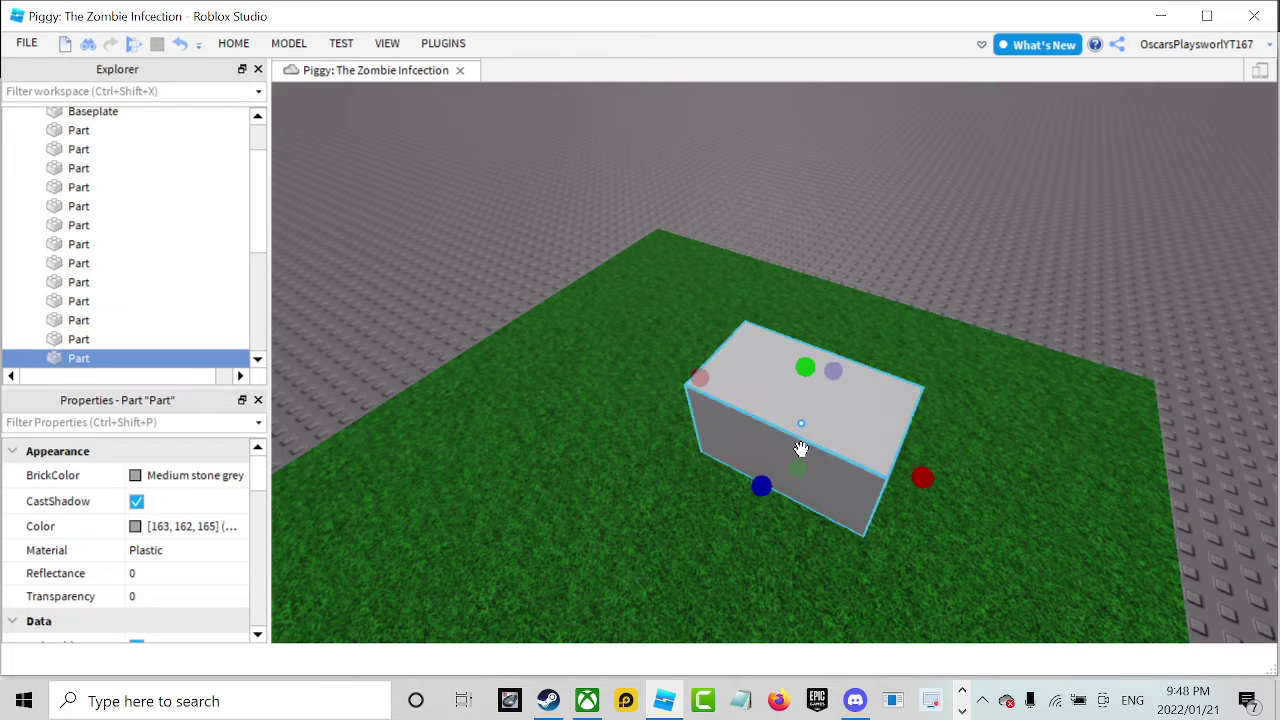
left_click_drag(703, 381, 688, 433)
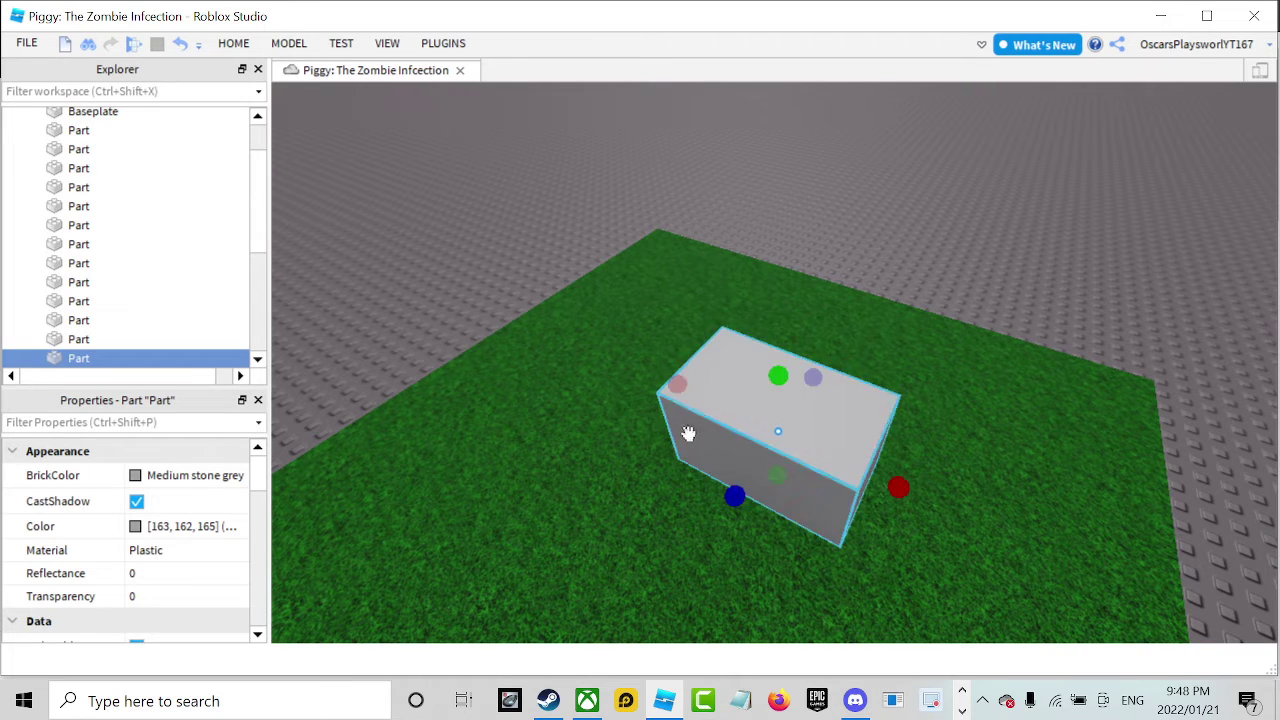
Set the box's BrickColor to Burnt Sienna and its material to Wood.
left_click(140, 478)
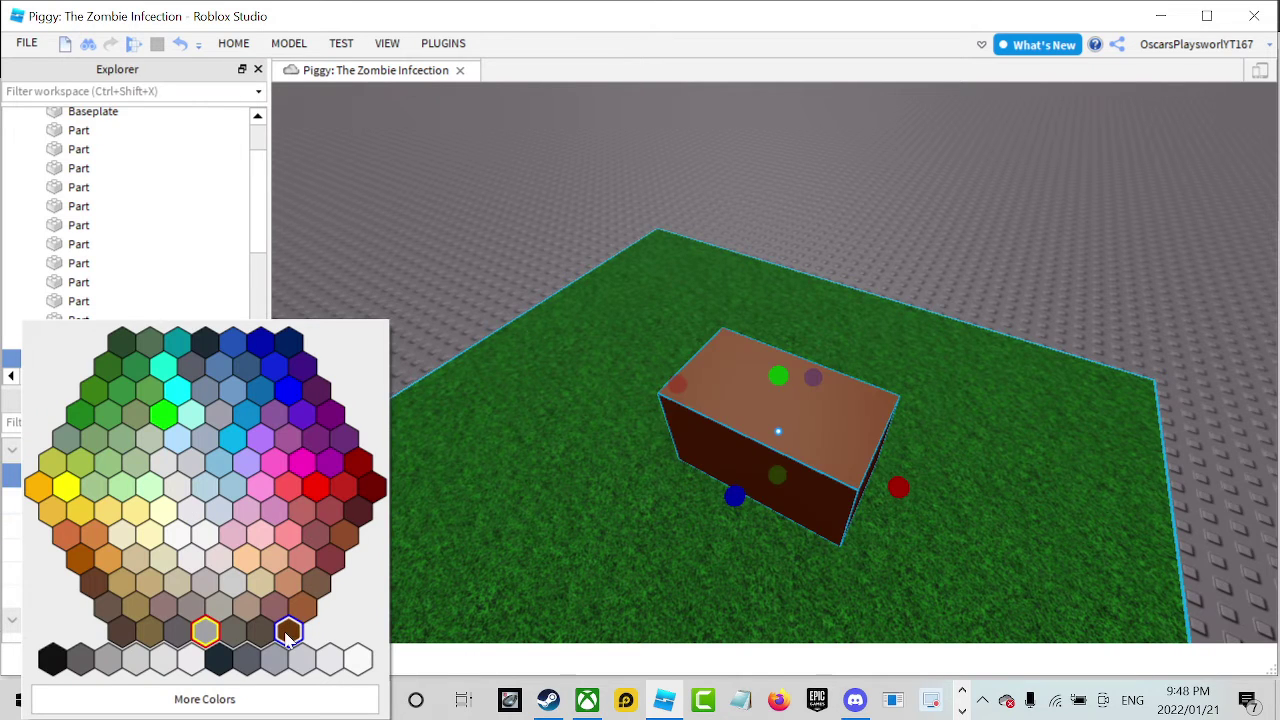
left_click(287, 632)
left_click(140, 550)
left_click(133, 558)
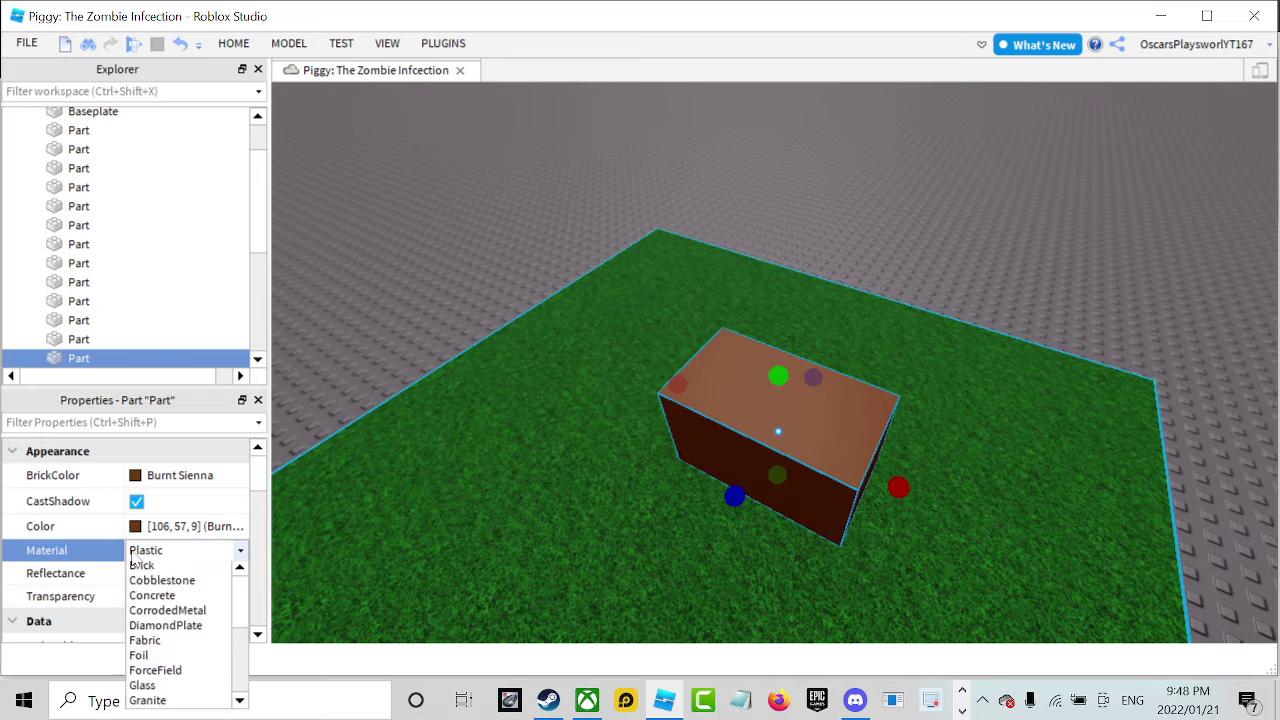
scroll(180, 620, "down", 4)
left_click(150, 688)
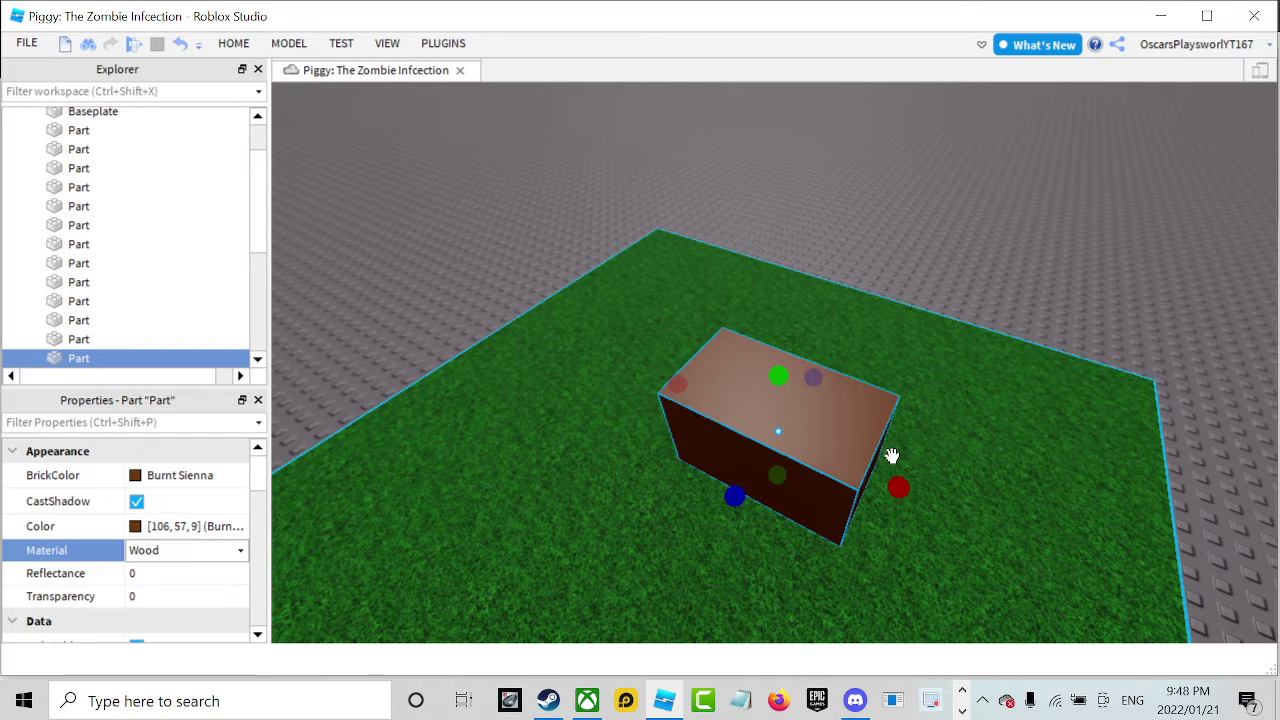
right_click(890, 452)
left_click(783, 230)
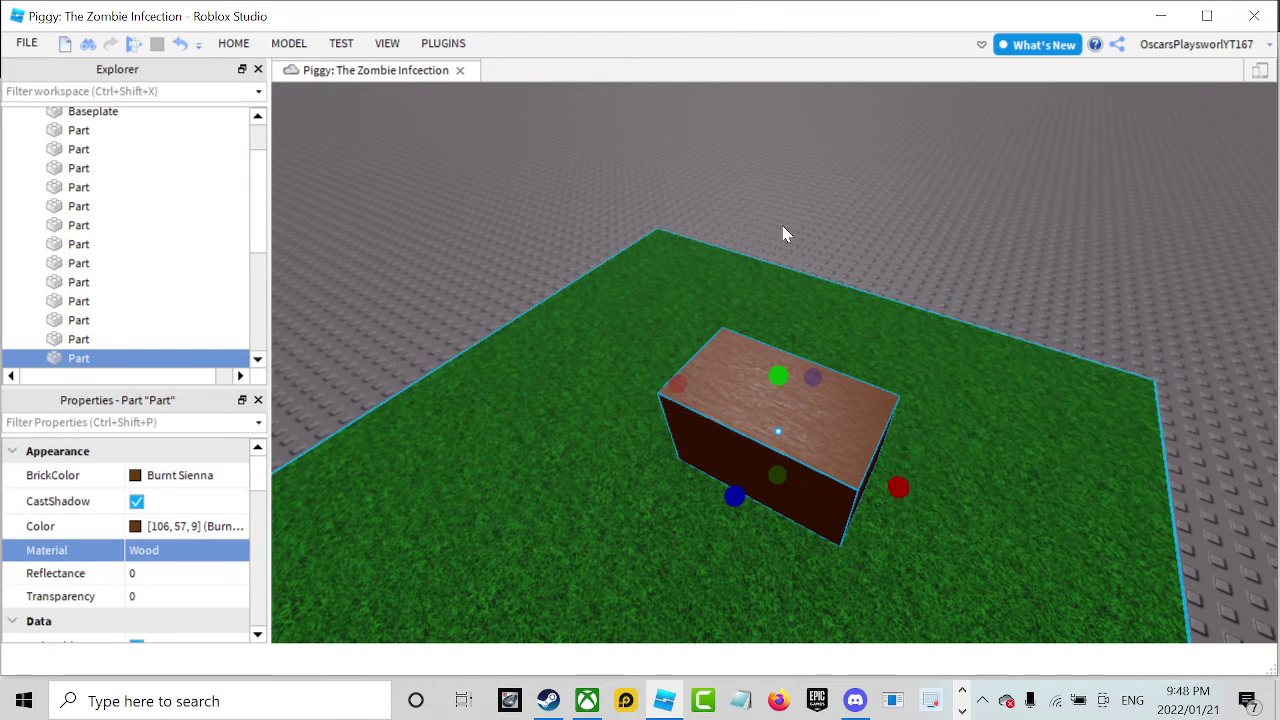
left_click(783, 226)
Open the Toolbox and search its models for "Click To teleport script".
key("w")
right_click_drag(783, 221, 783, 226)
key("s")
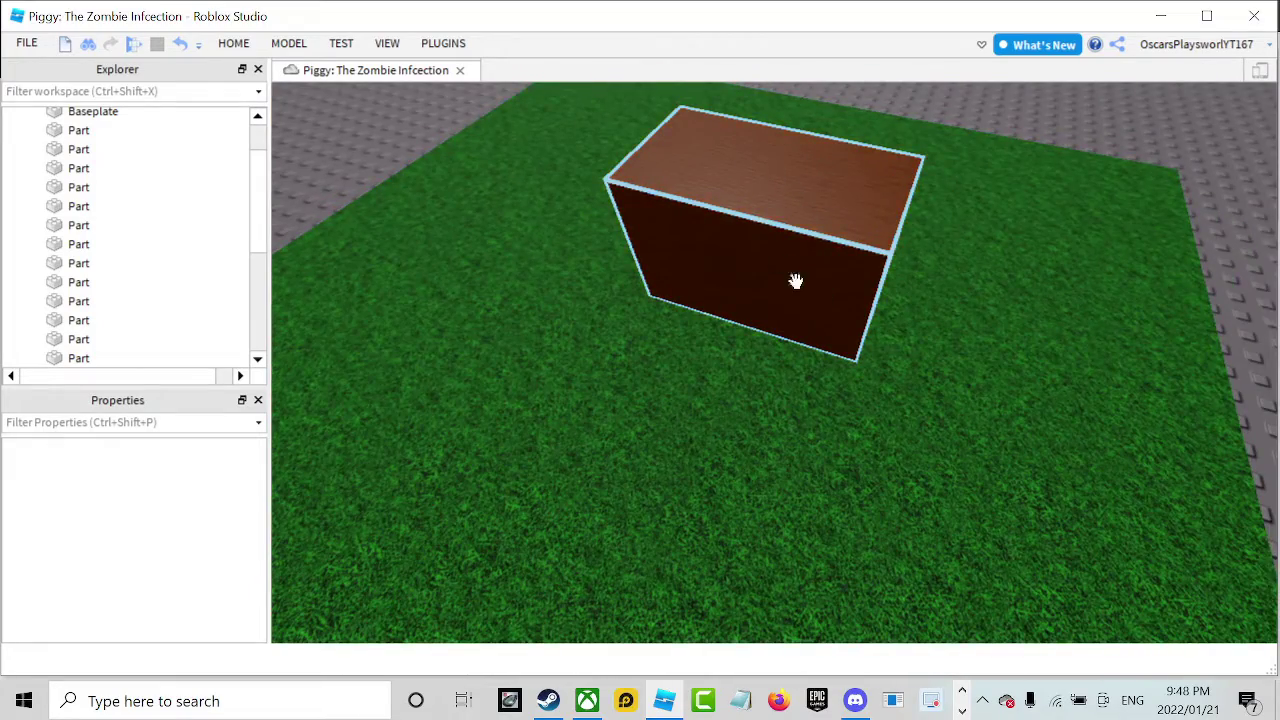
right_click_drag(784, 320, 782, 323)
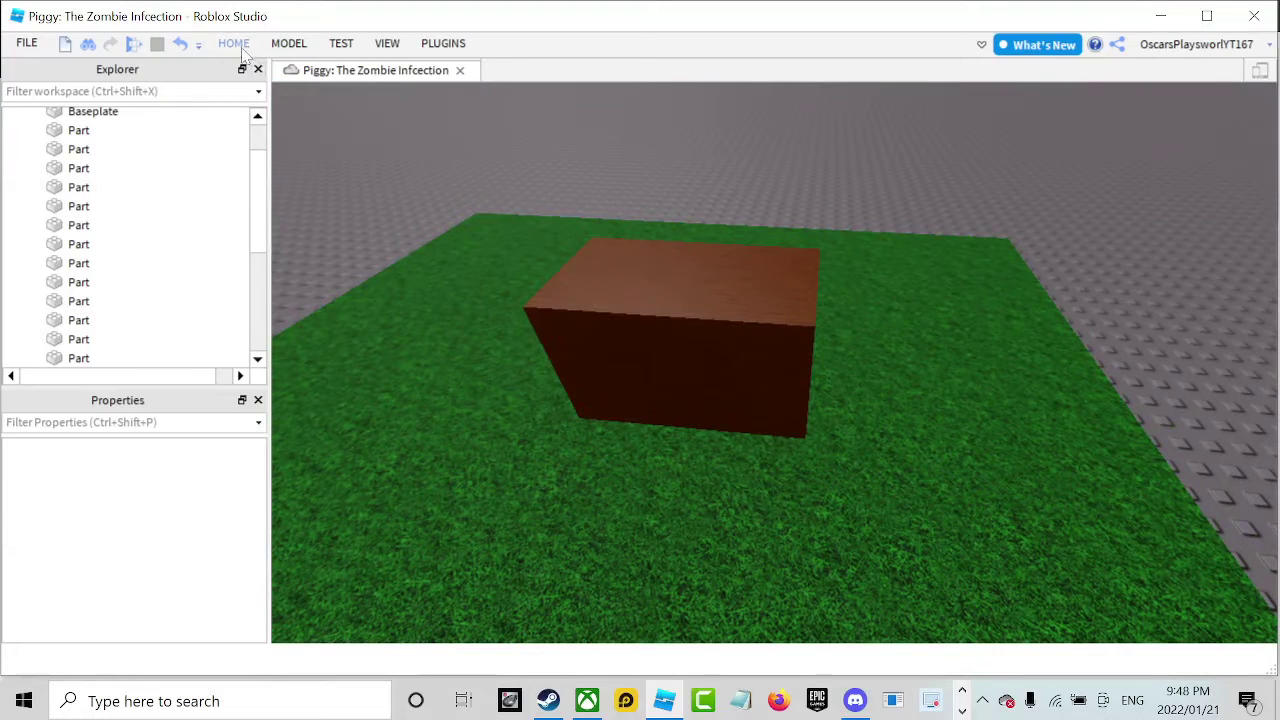
left_click(233, 43)
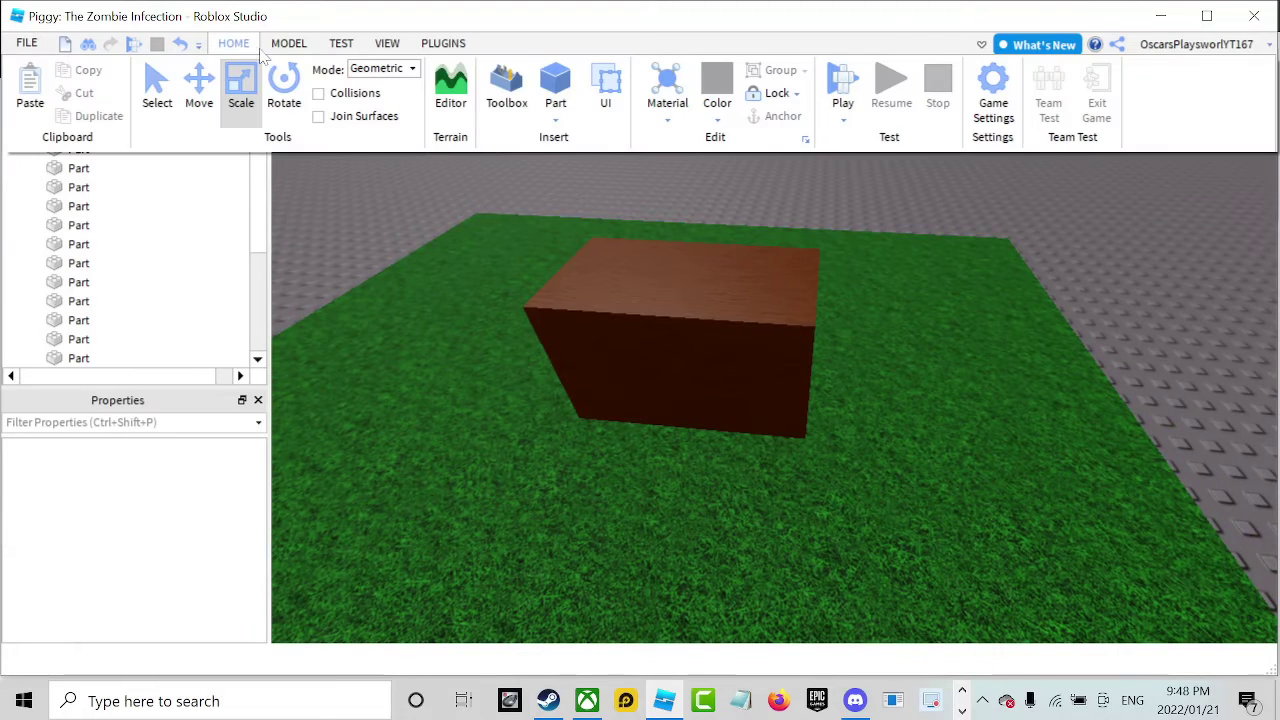
left_click(491, 108)
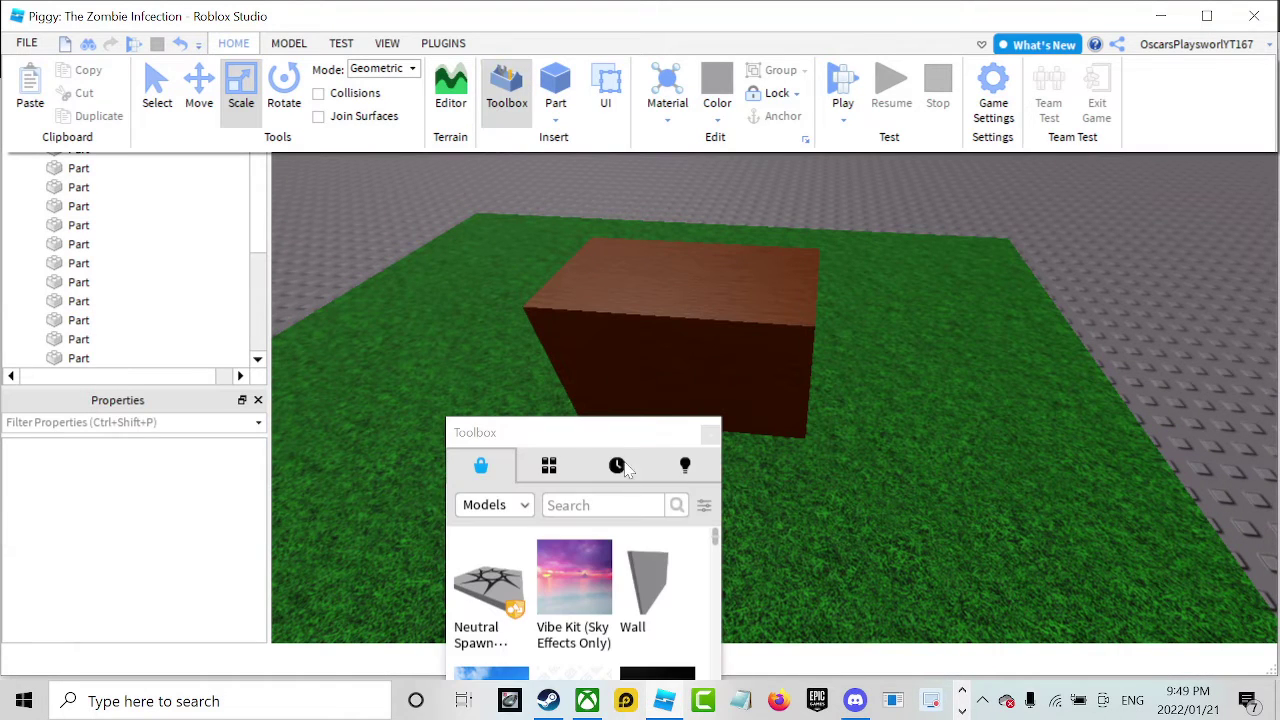
left_click(615, 505)
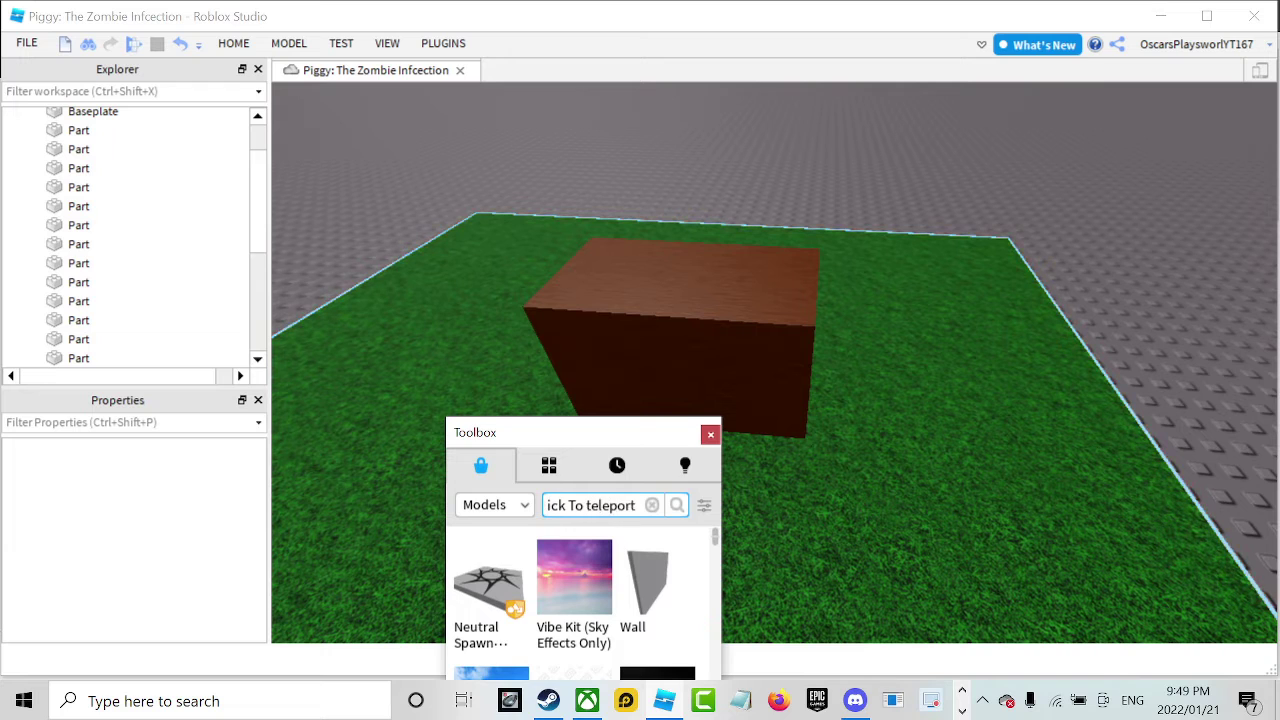
type("t:")
key("Return")
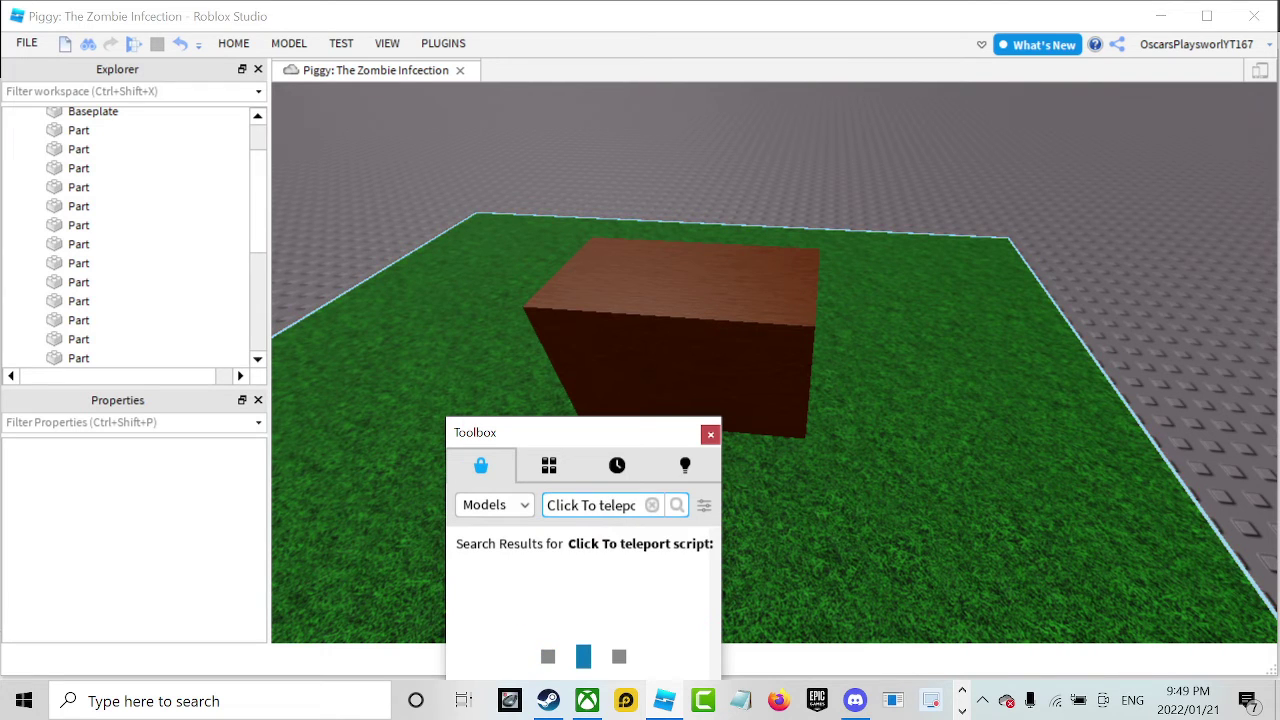
scroll(486, 637, "down", 7)
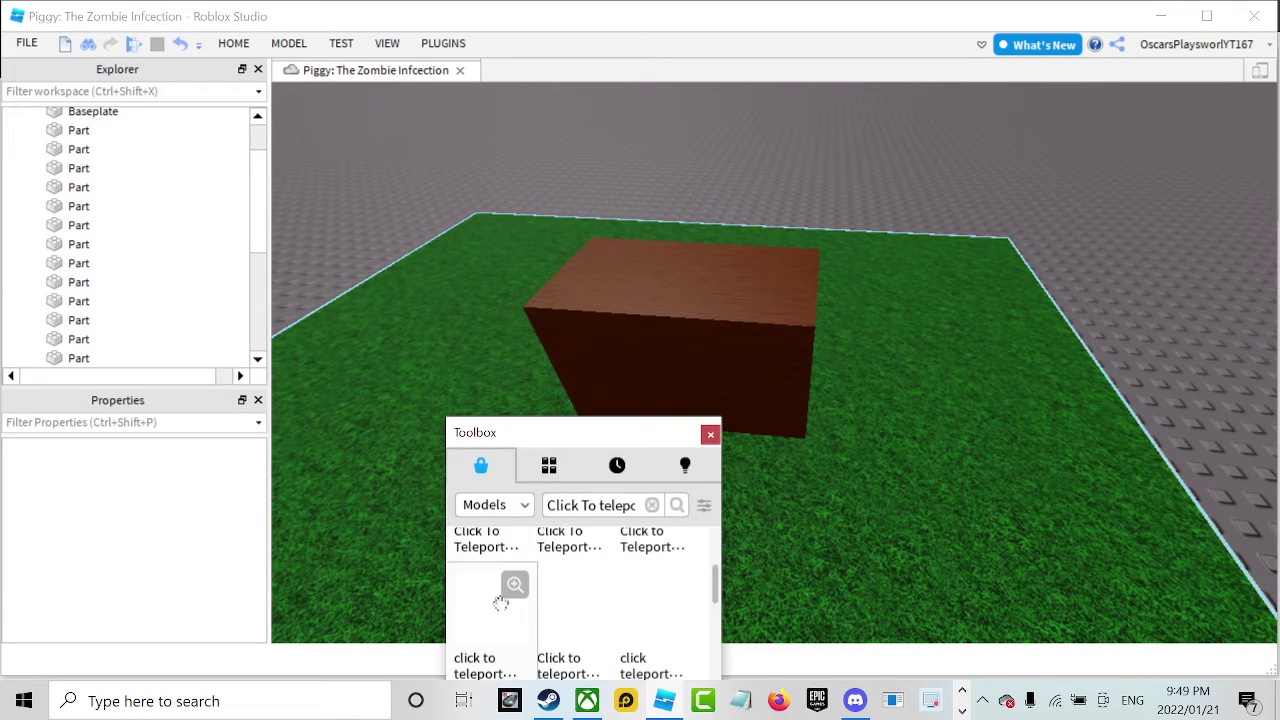
scroll(497, 570, "up", 1)
left_click(166, 422)
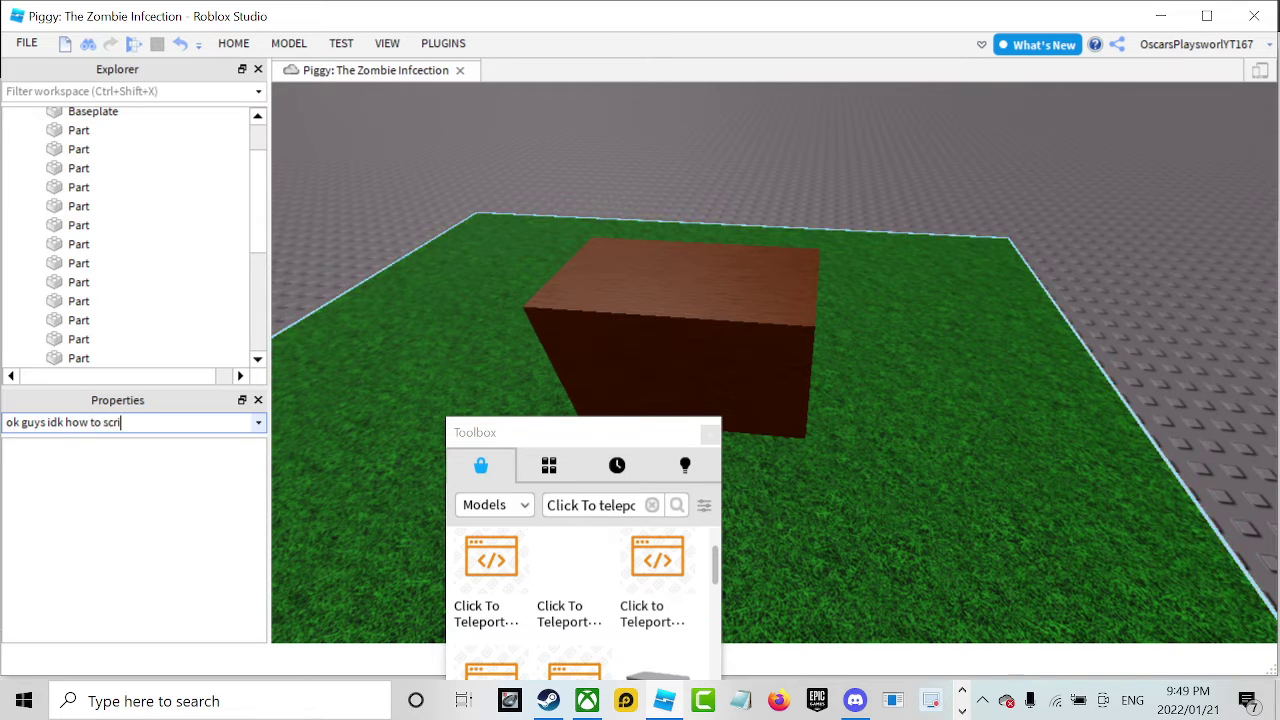
type("pt")
type("mebody")
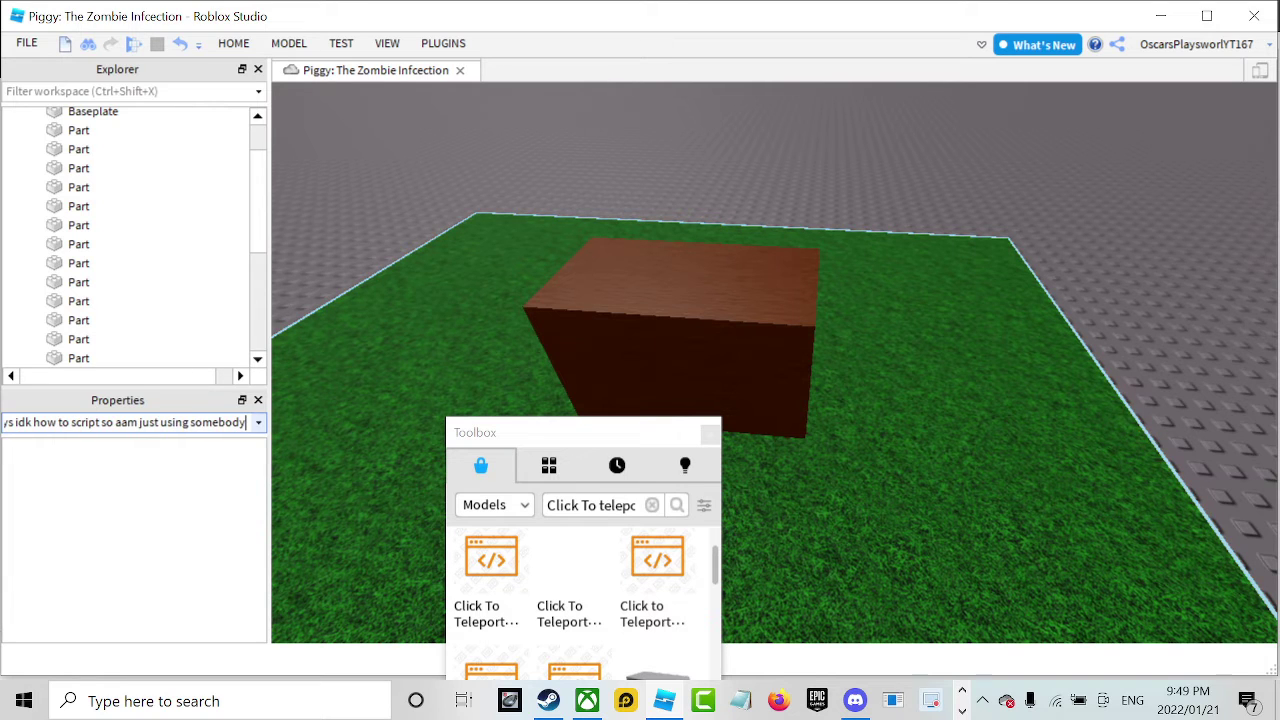
type(" els")
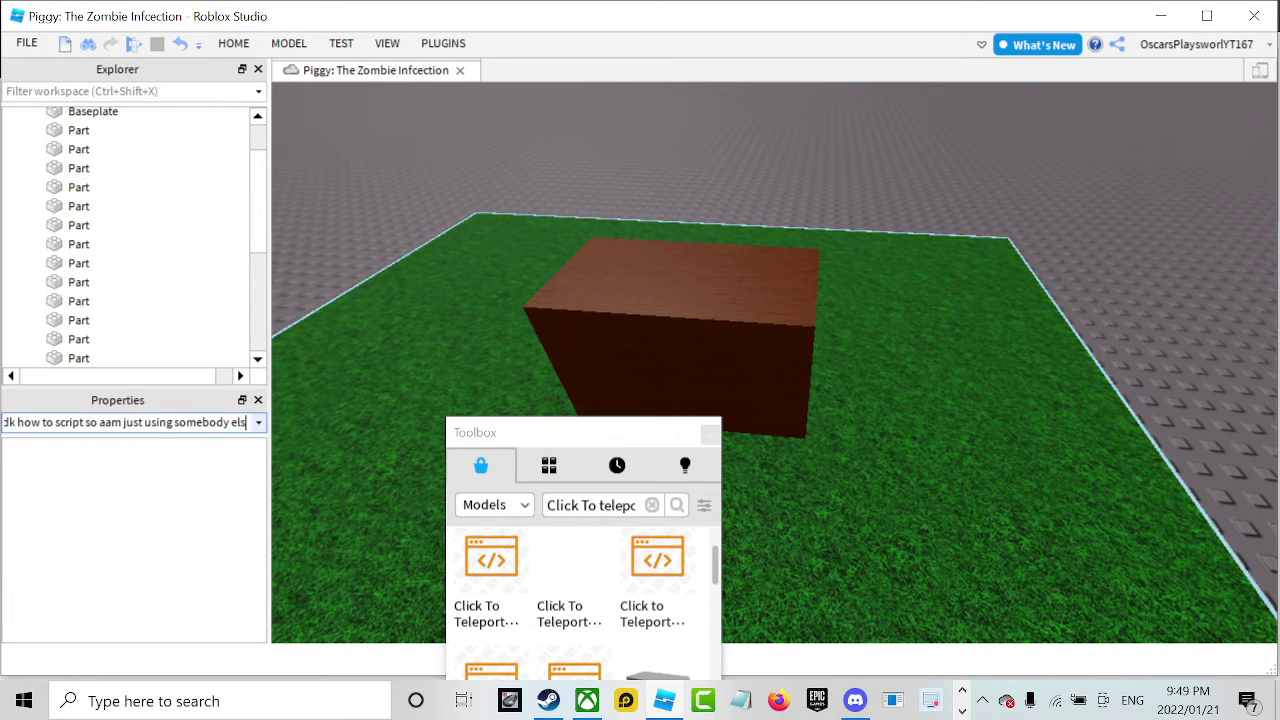
type("e's scri")
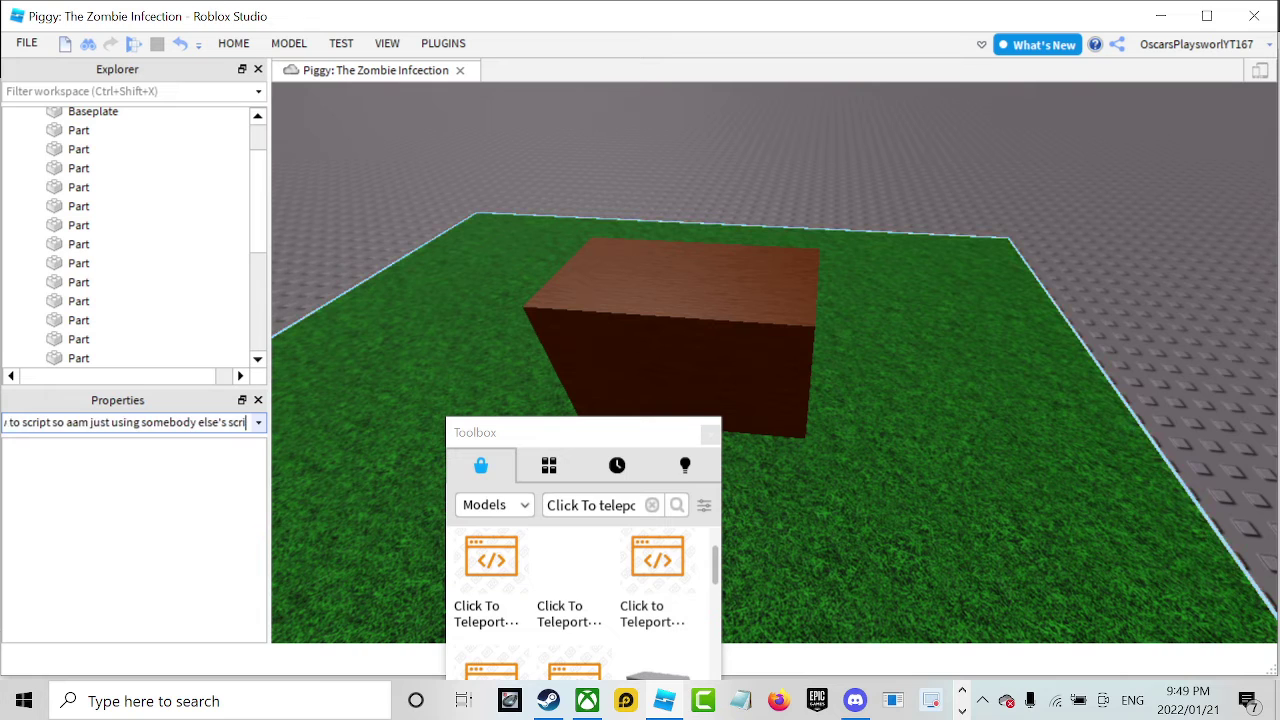
type("pt sorry")
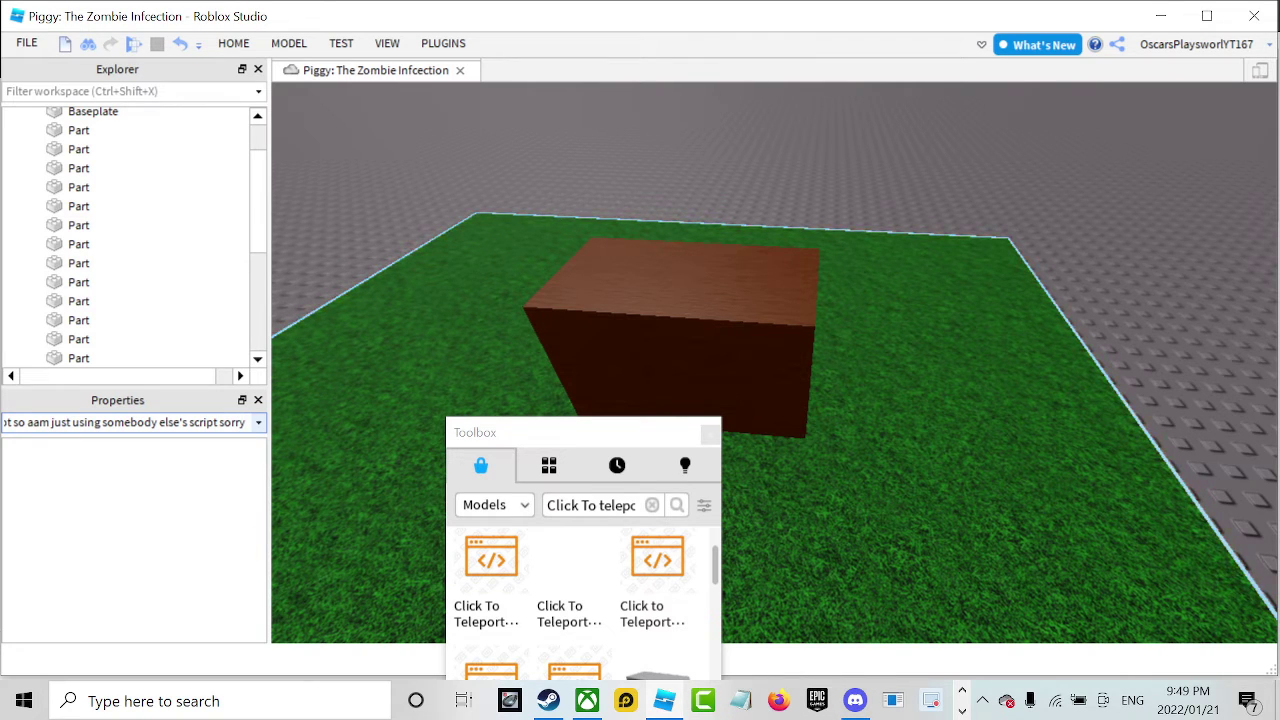
key("BackSpace")
key("BackSpace")
key("BackSpace")
key("BackSpace")
key("BackSpace")
key("BackSpace")
key("BackSpace")
key("BackSpace")
key("BackSpace")
key("BackSpace")
key("BackSpace")
key("BackSpace")
key("BackSpace")
key("BackSpace")
key("BackSpace")
key("BackSpace")
key("BackSpace")
key("BackSpace")
key("BackSpace")
key("BackSpace")
key("BackSpace")
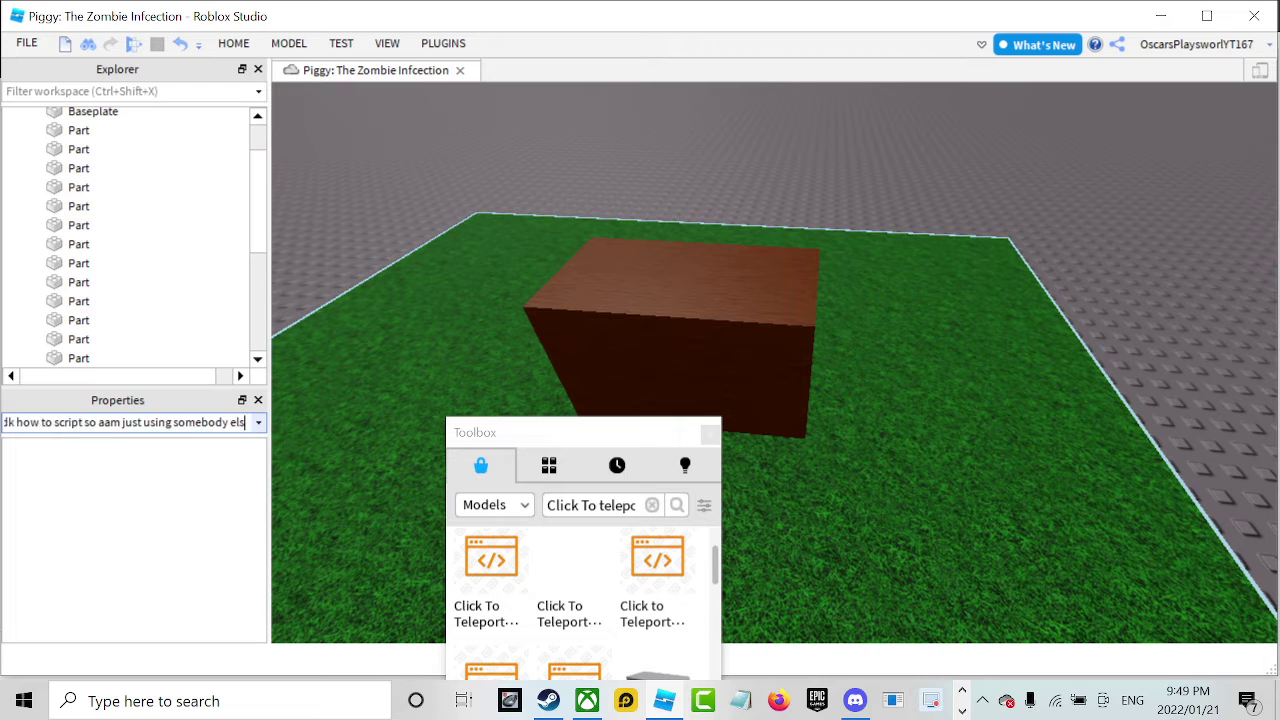
key("BackSpace")
key("BackSpace")
key("BackSpace")
key("BackSpace")
key("BackSpace")
key("BackSpace")
key("BackSpace")
key("BackSpace")
key("BackSpace")
key("BackSpace")
key("BackSpace")
key("BackSpace")
key("BackSpace")
key("BackSpace")
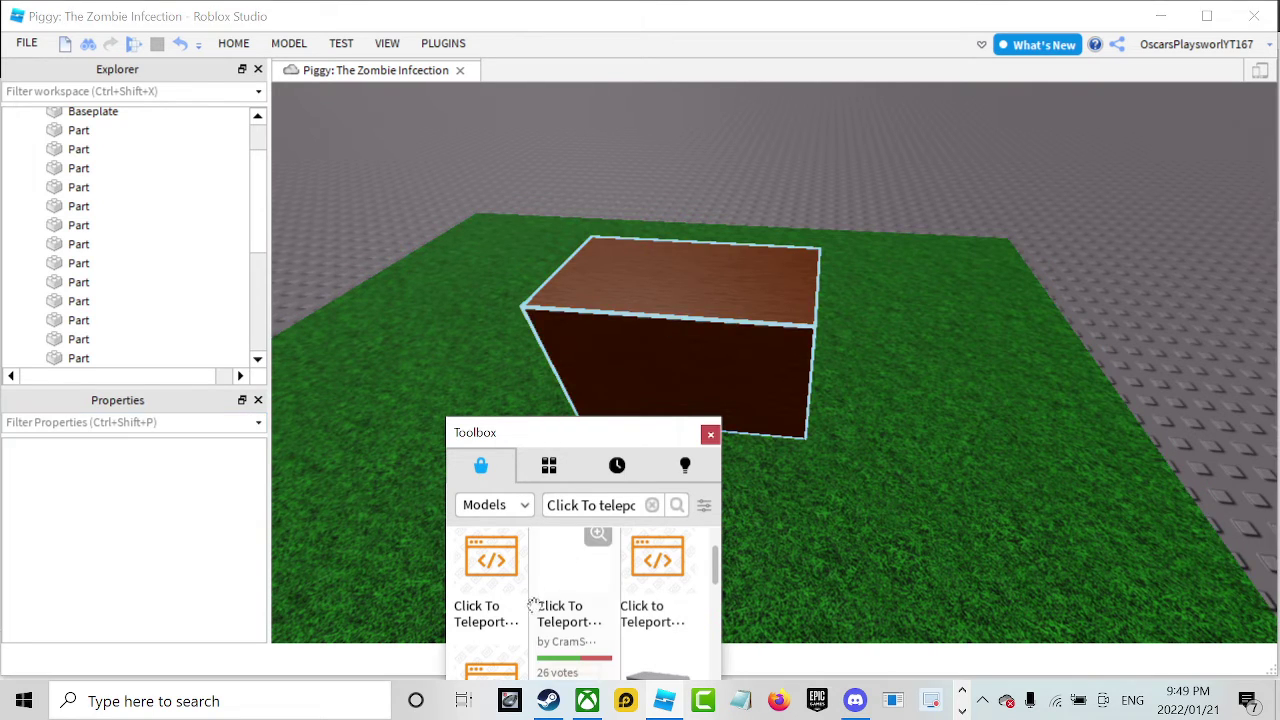
Insert the ClickToTeleportScript model into the workspace, then dock the Toolbox beside the viewport and narrow it.
left_click(489, 605)
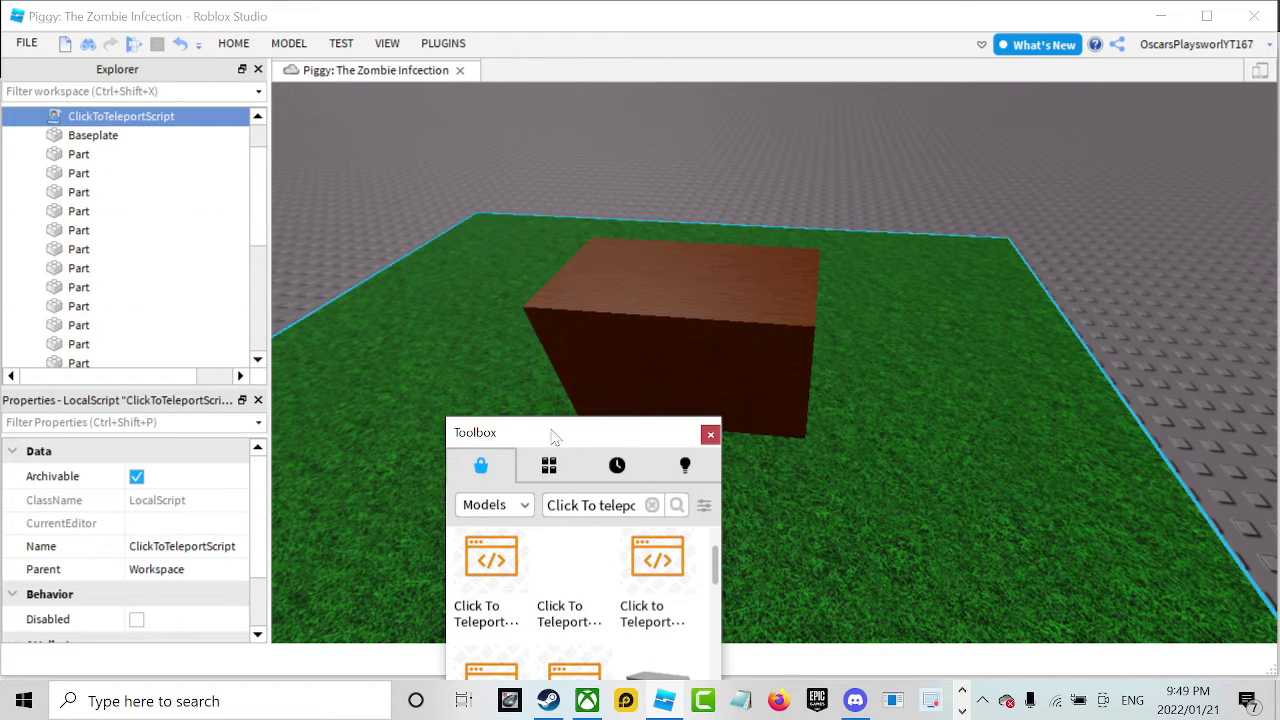
left_click_drag(524, 446, 1236, 202)
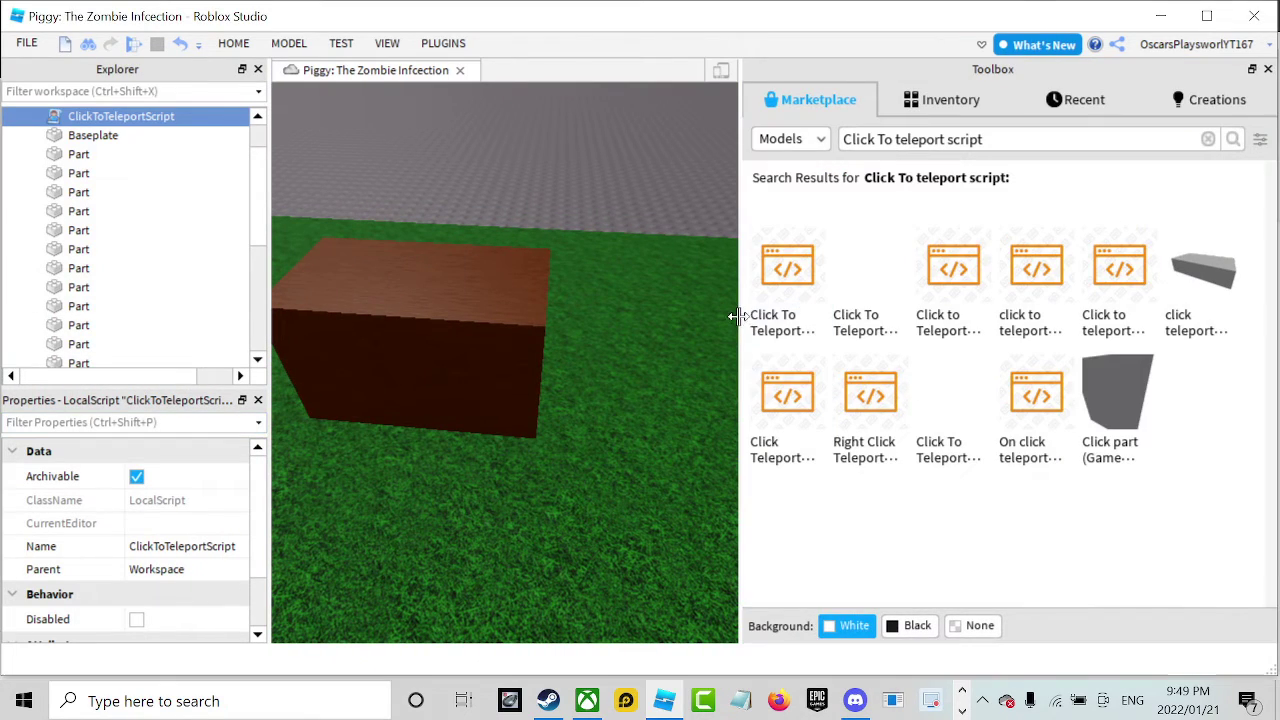
left_click_drag(740, 314, 1005, 298)
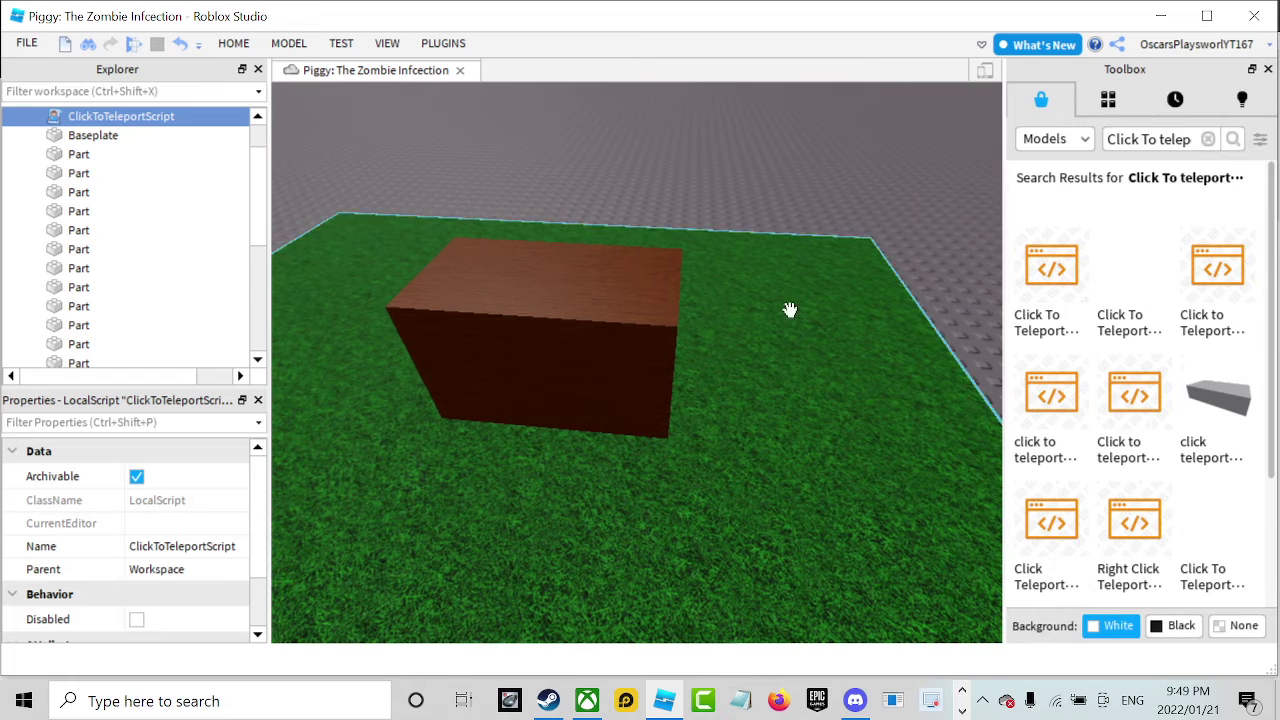
Replace the Toolbox model search with "sign".
right_click_drag(749, 251, 749, 251)
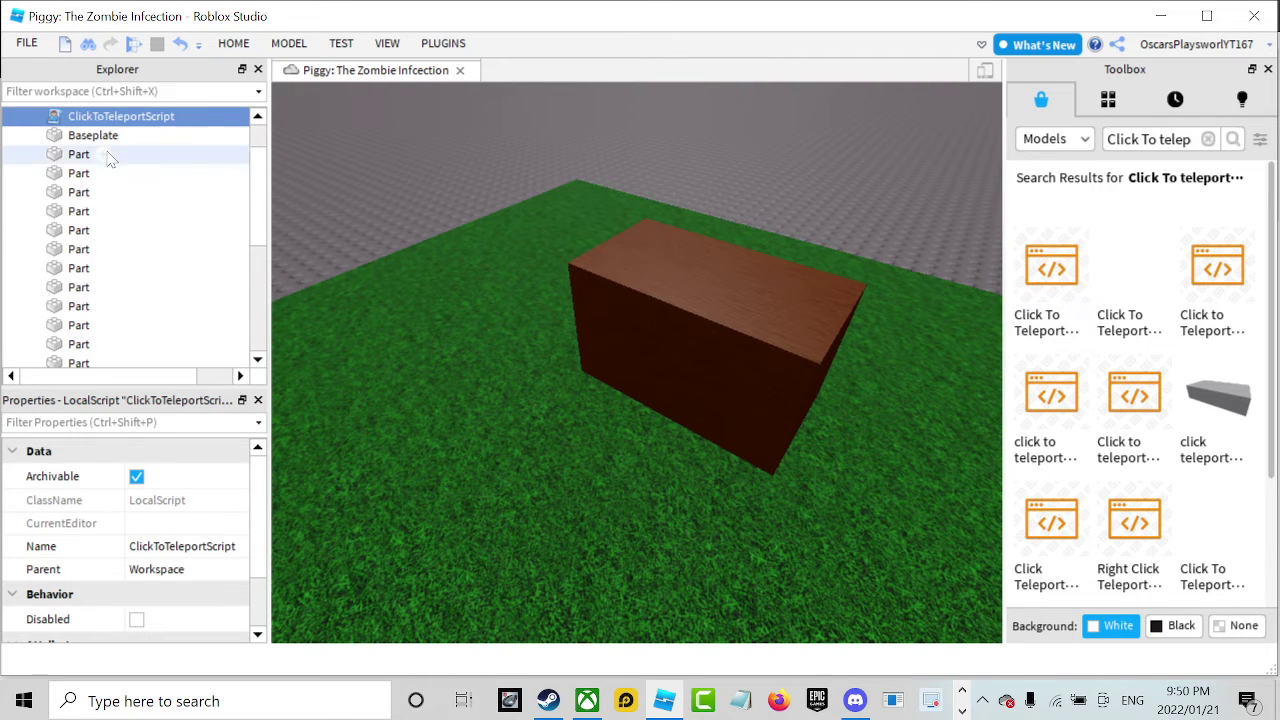
scroll(113, 210, "up", 1)
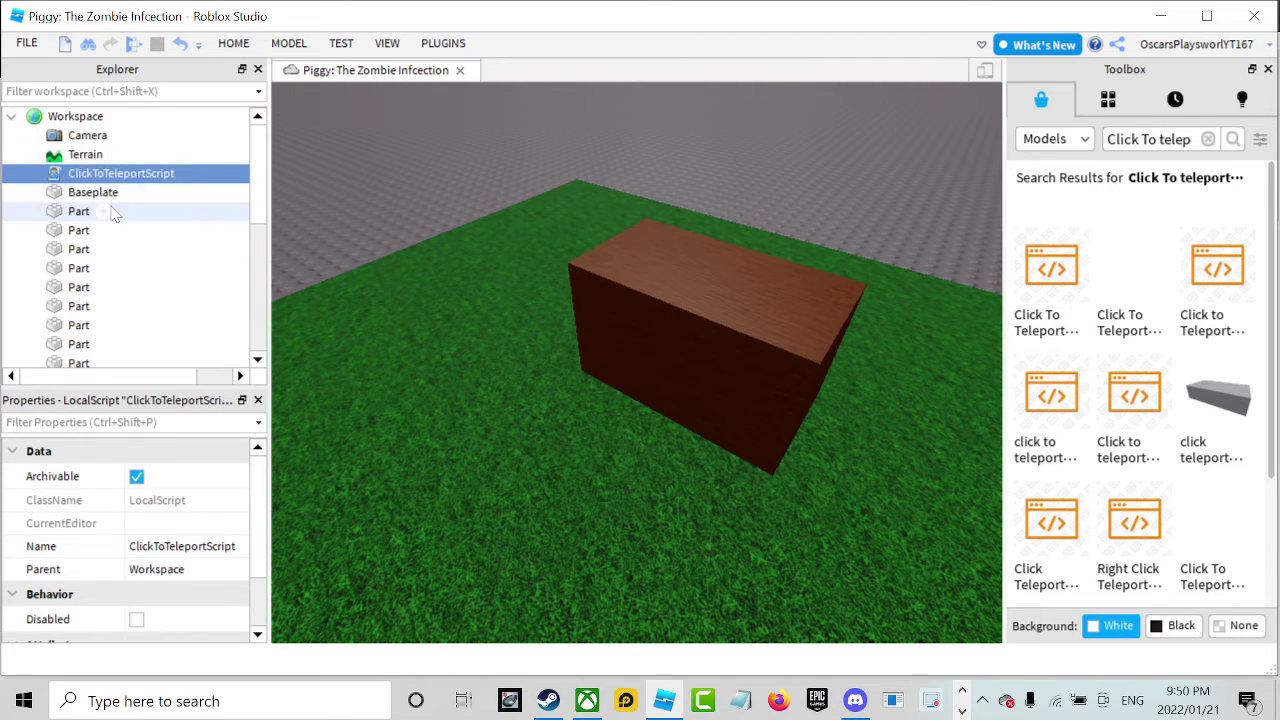
left_click(1208, 140)
type("sign")
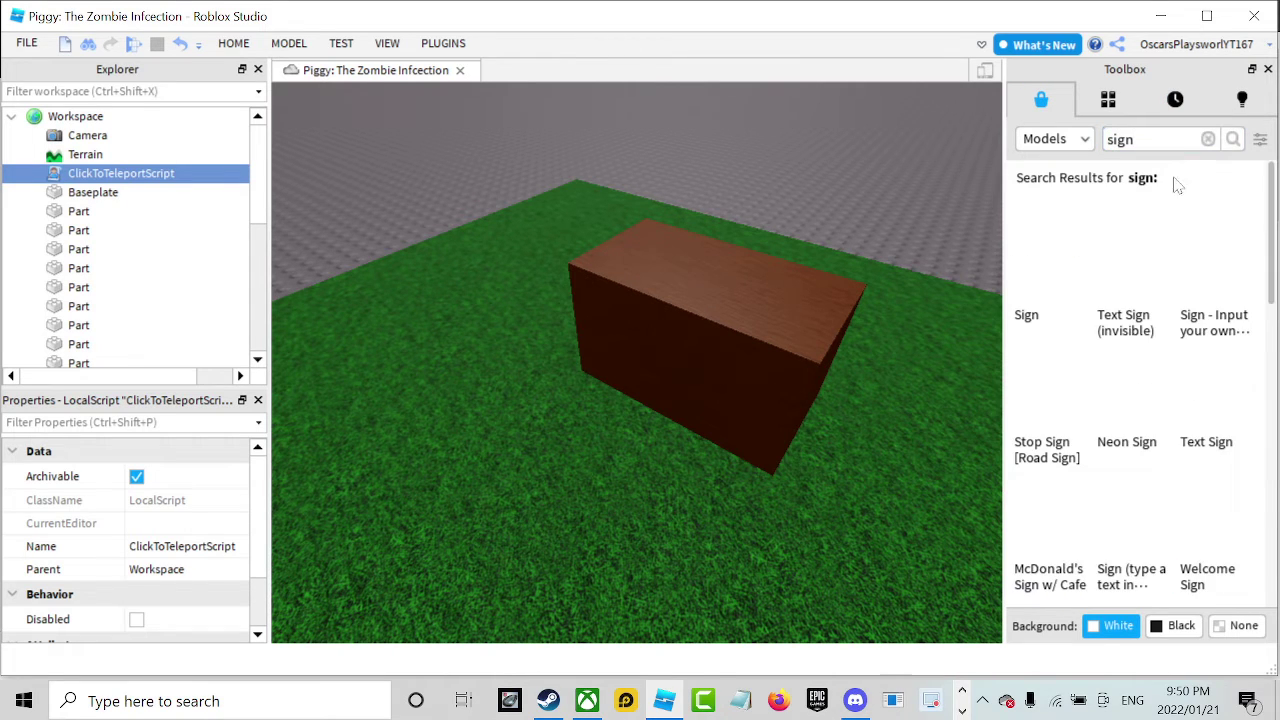
Insert the Text Sign (invisible) model on the wooden box and rotate it so its text faces along the box's long side.
mouse_move(1060, 294)
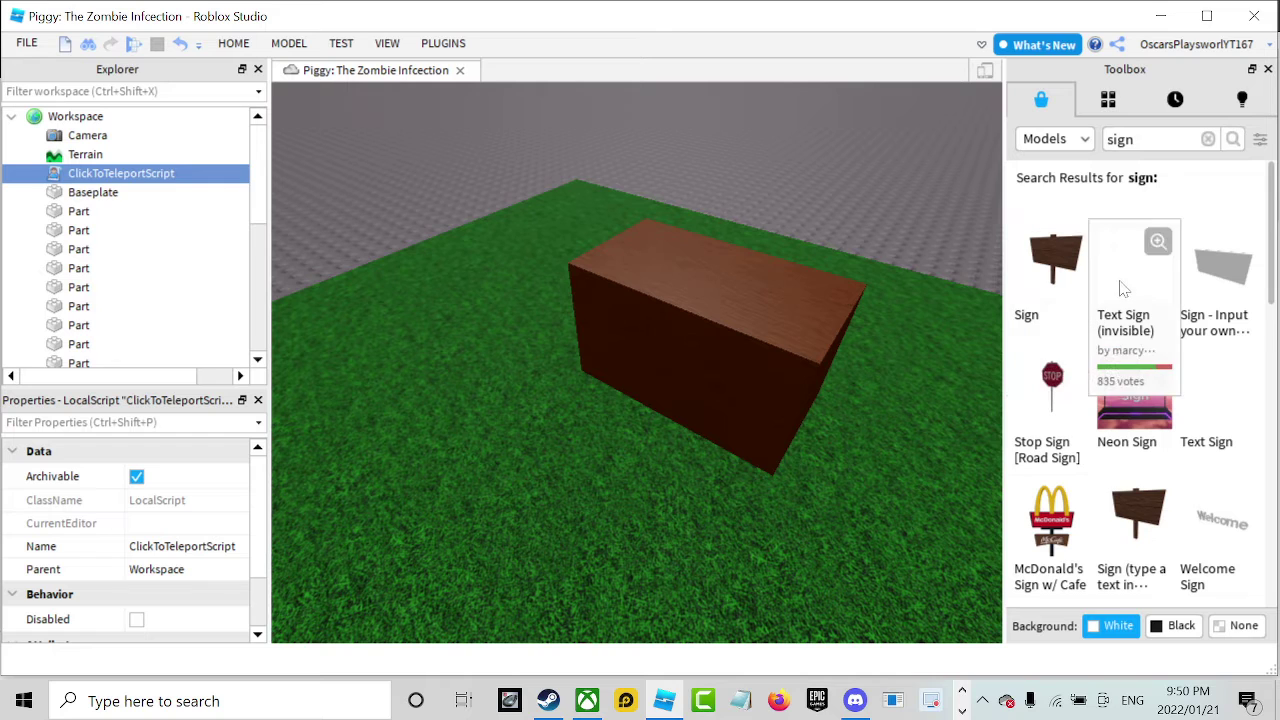
left_click(1123, 290)
left_click_drag(616, 399, 676, 440)
right_click_drag(676, 440, 457, 219)
left_click(240, 46)
left_click(270, 90)
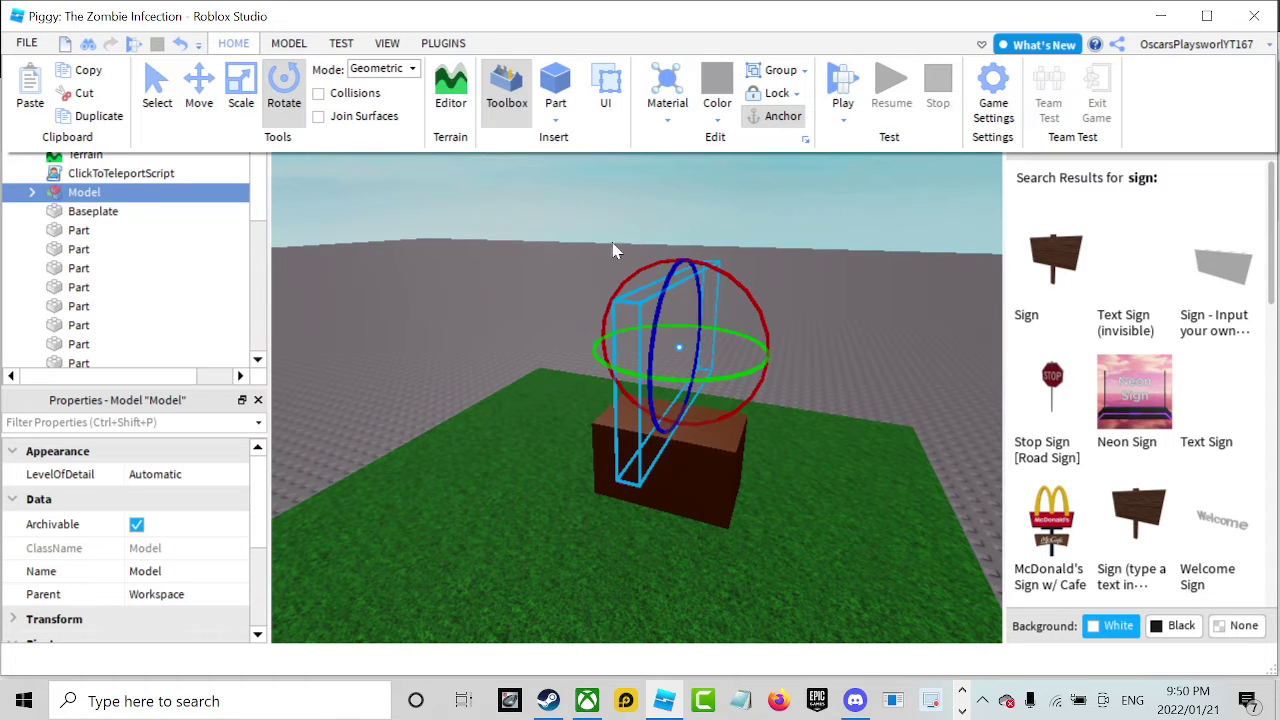
left_click_drag(686, 370, 722, 432)
Scale the text sign down in width and height until it matches the length of the wooden box.
left_click(233, 43)
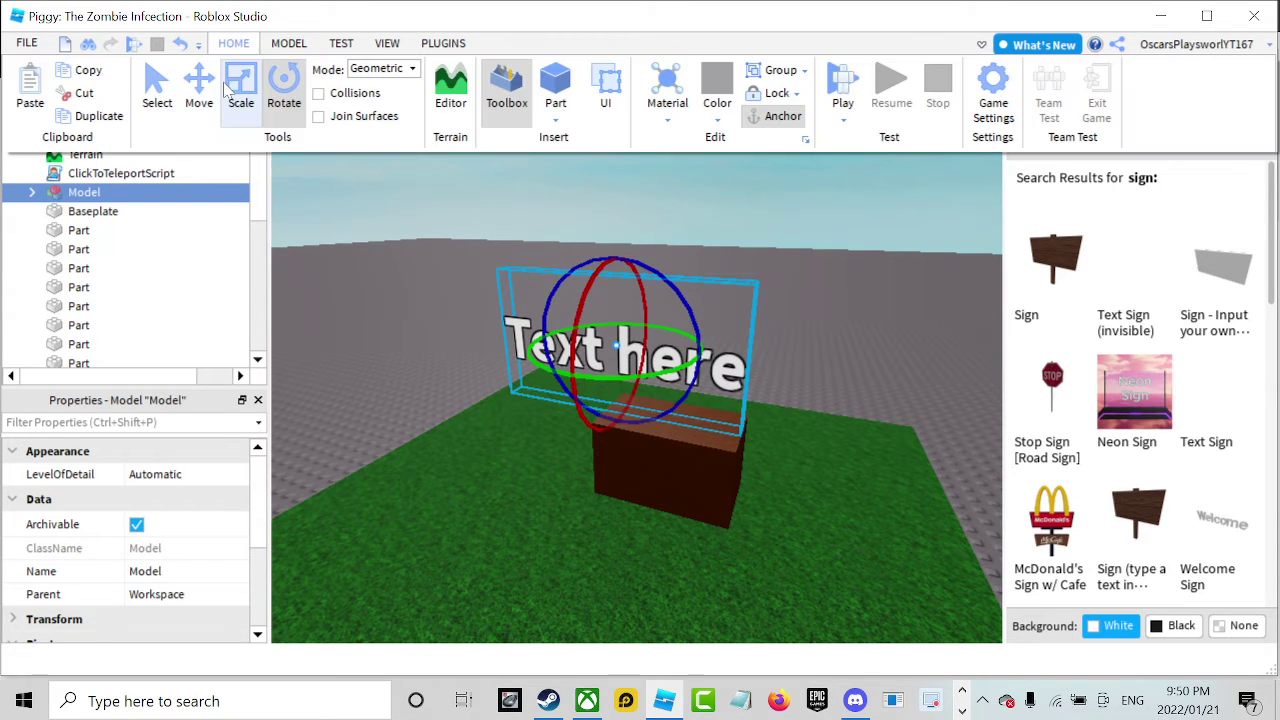
left_click(240, 90)
left_click_drag(514, 333, 586, 347)
left_click_drag(674, 251, 668, 330)
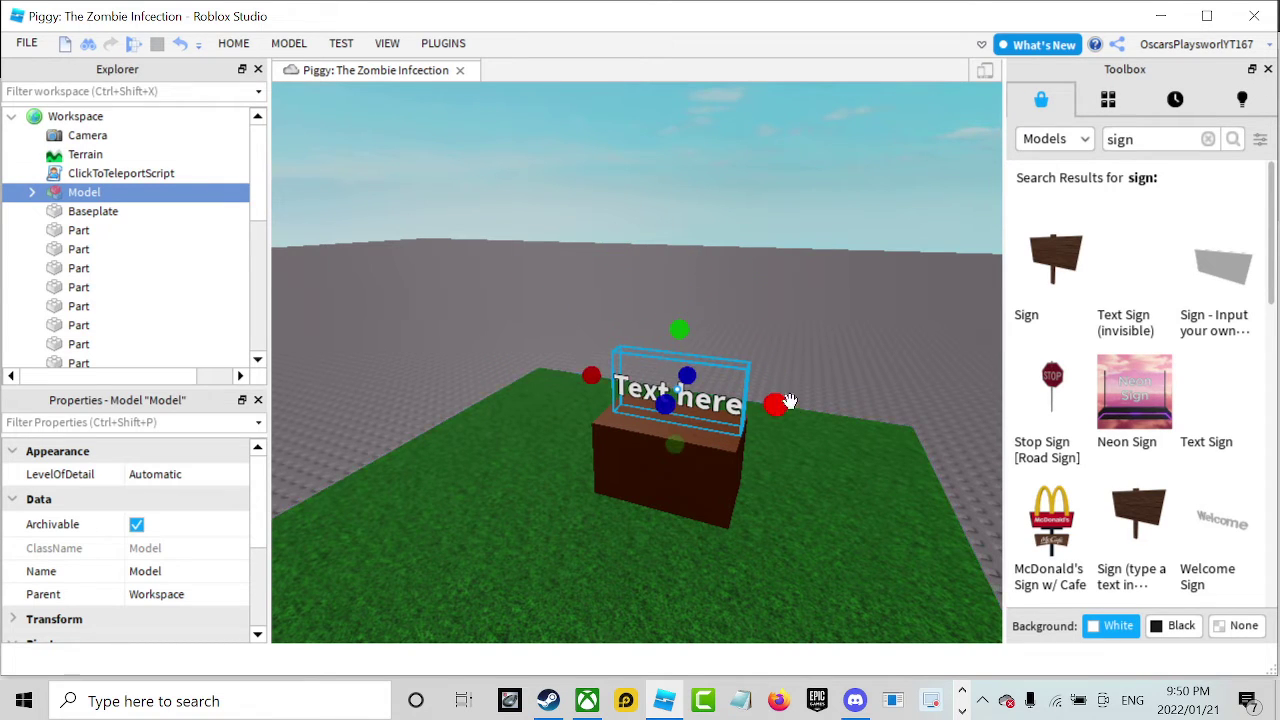
left_click_drag(788, 402, 781, 402)
left_click_drag(681, 312, 680, 320)
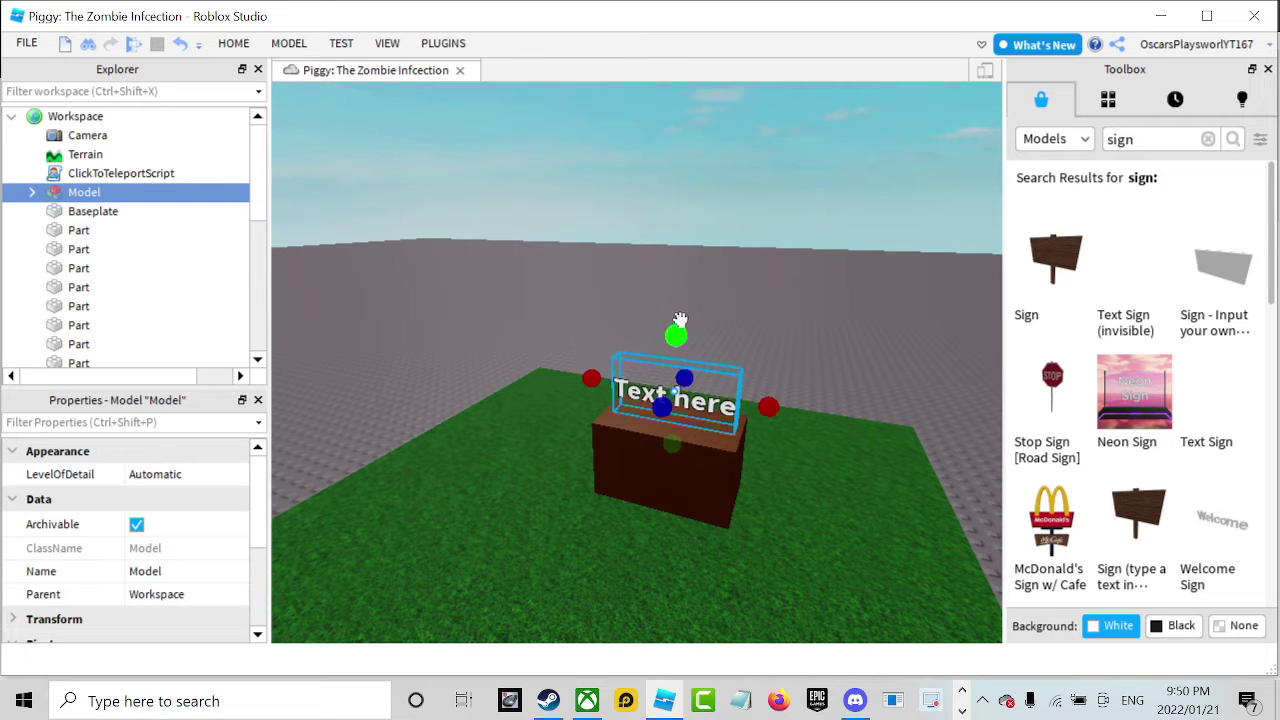
Expand the sign model and nest ClickToTeleportScript inside the Sign part's SurfaceGui.
left_click(31, 188)
left_click(30, 182)
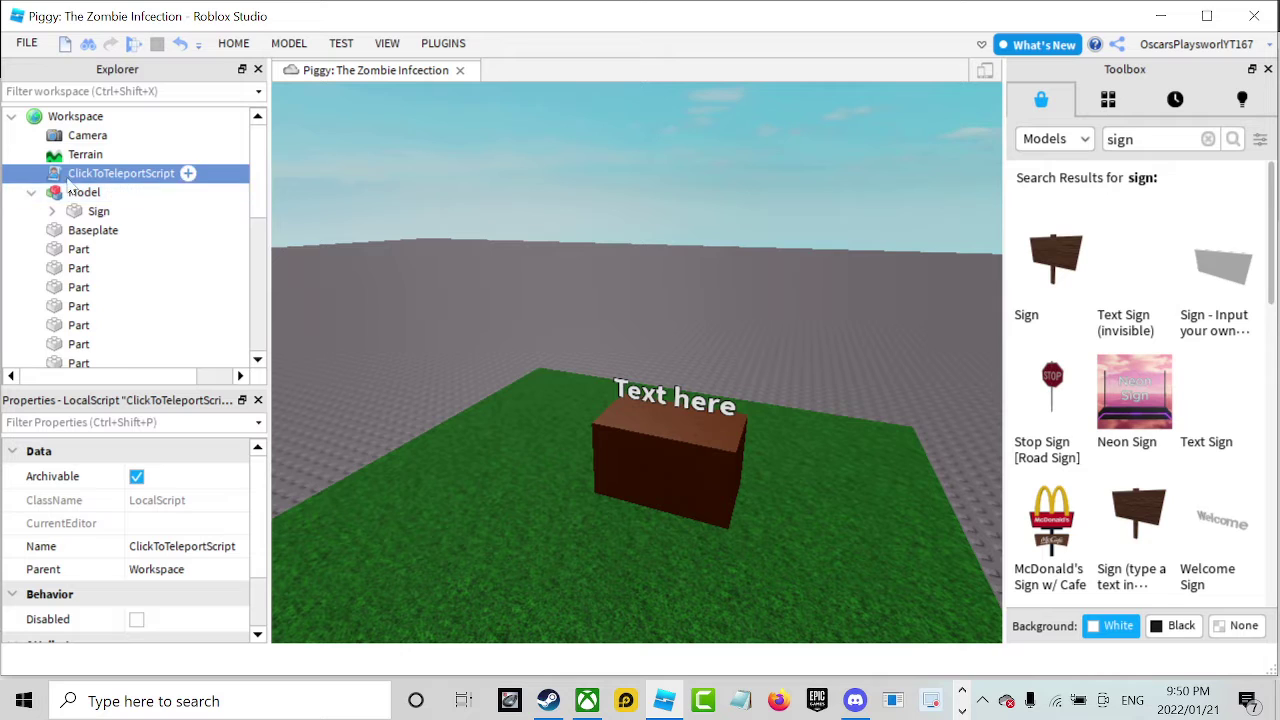
left_click_drag(86, 176, 106, 212)
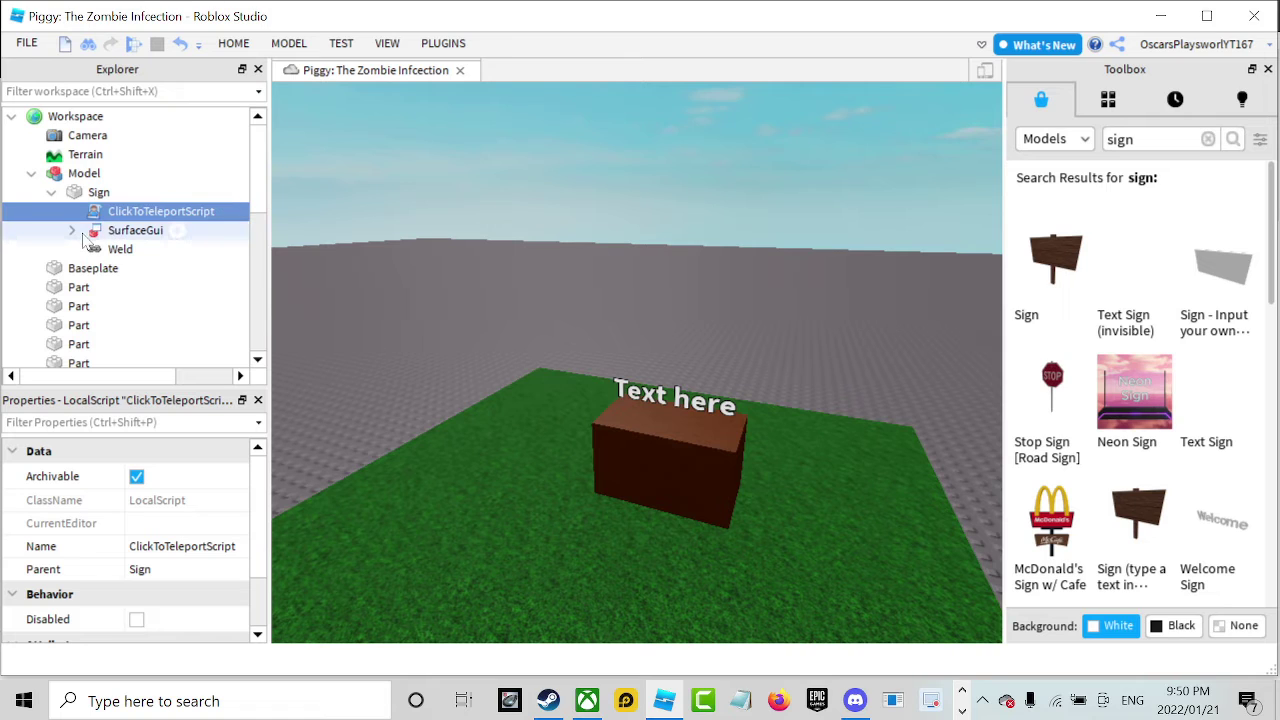
left_click_drag(150, 211, 155, 237)
left_click(124, 250)
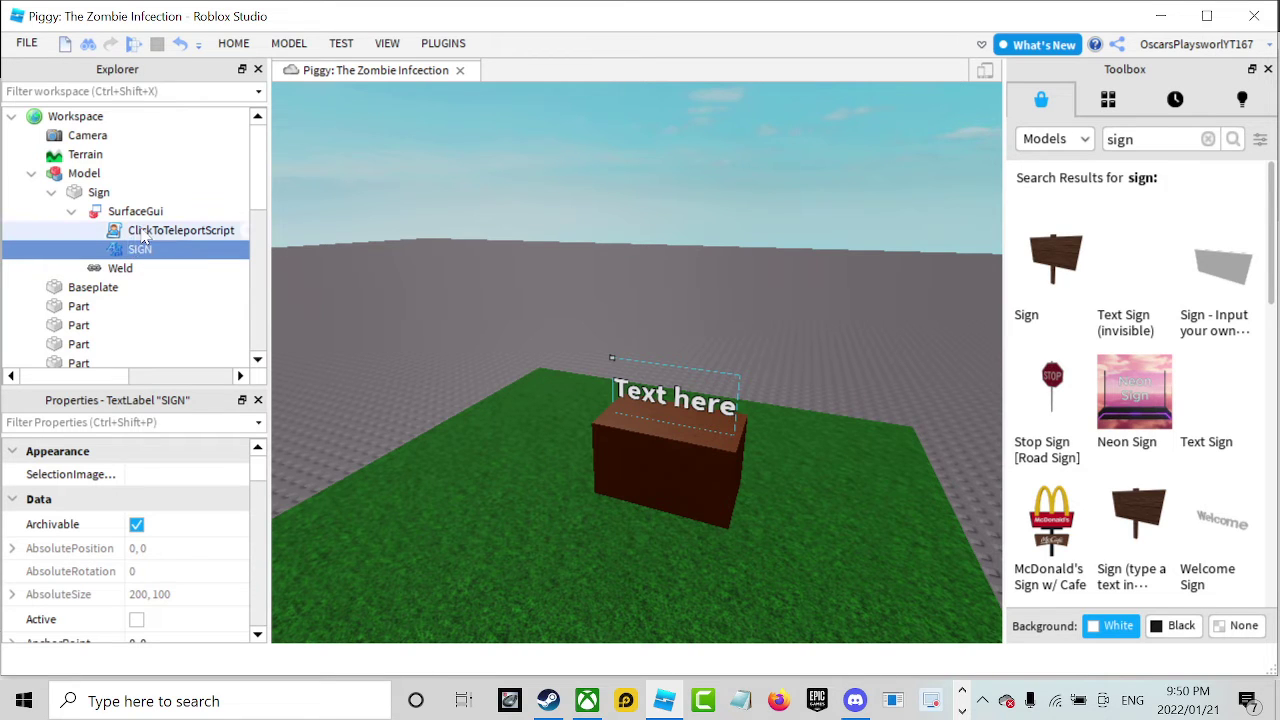
Open ClickToTeleportScript to read its code and return to the 3D view of the place.
left_click(143, 234)
right_click(145, 234)
left_click(358, 10)
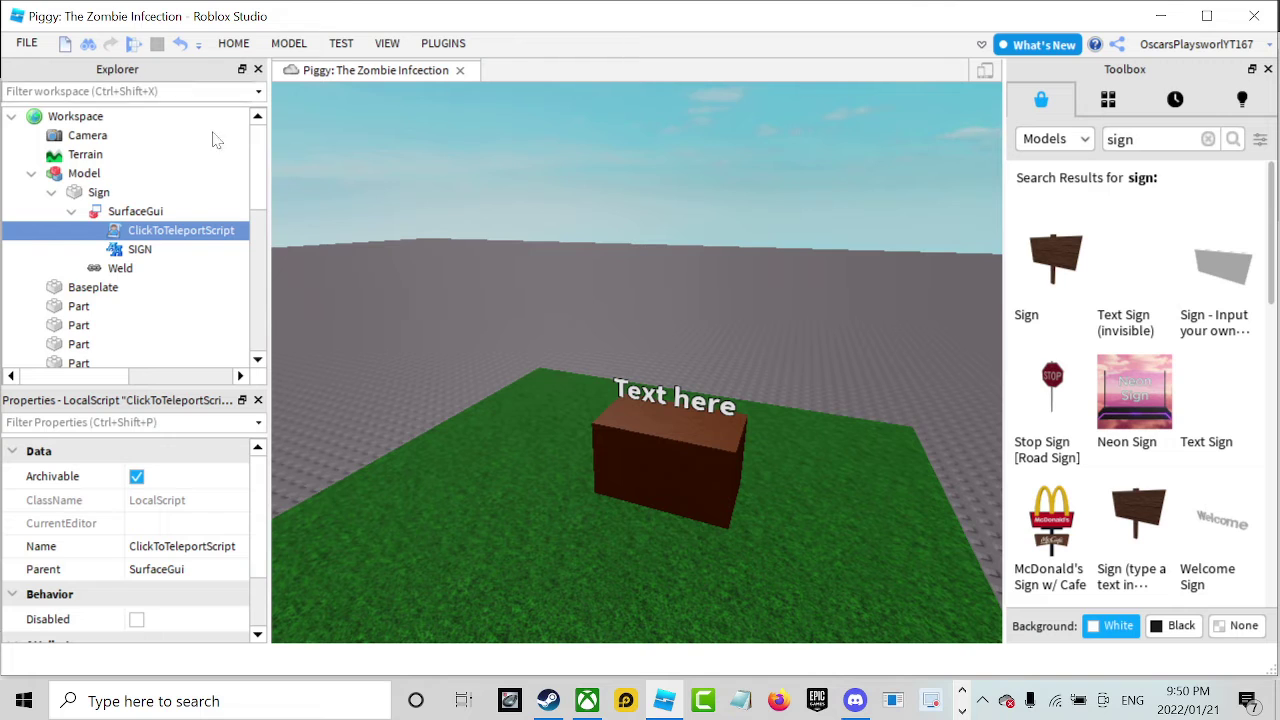
right_click(176, 232)
left_click(212, 11)
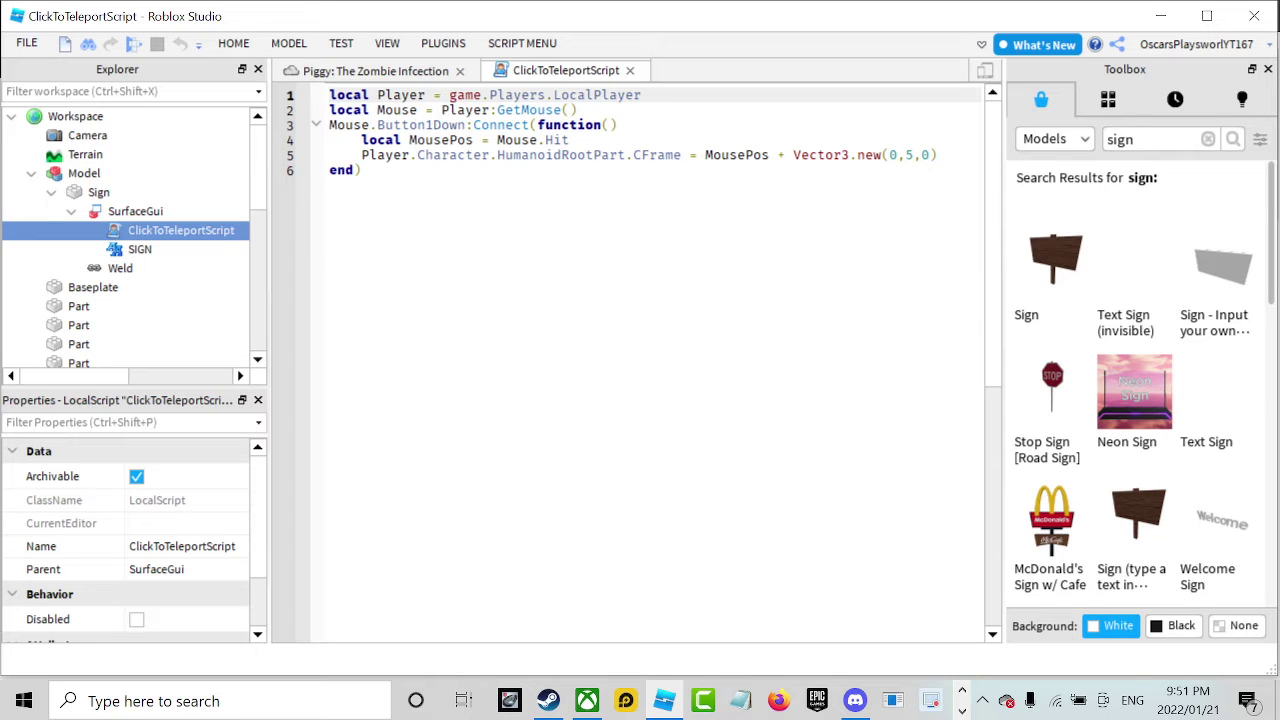
left_click(338, 78)
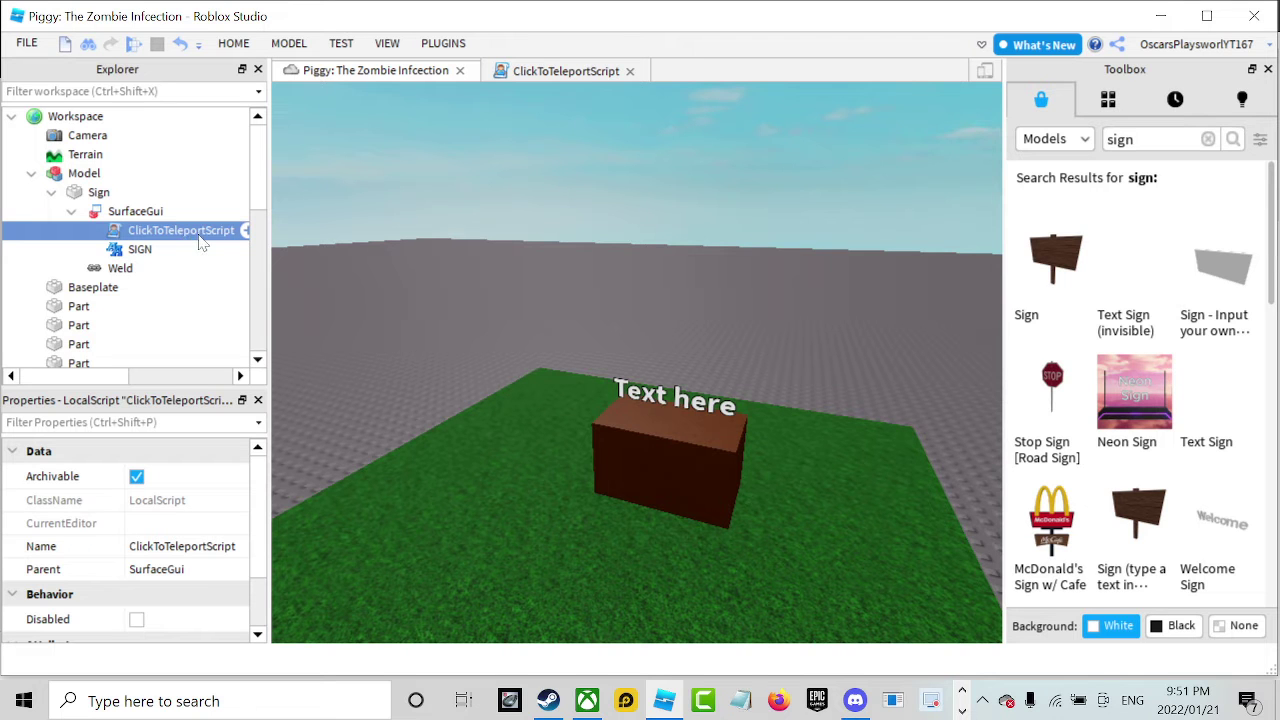
Search the Toolbox models for "click to teleport" and place the "E to Teleport" model on the grass between the box and the house steps.
right_click_drag(735, 211, 783, 199)
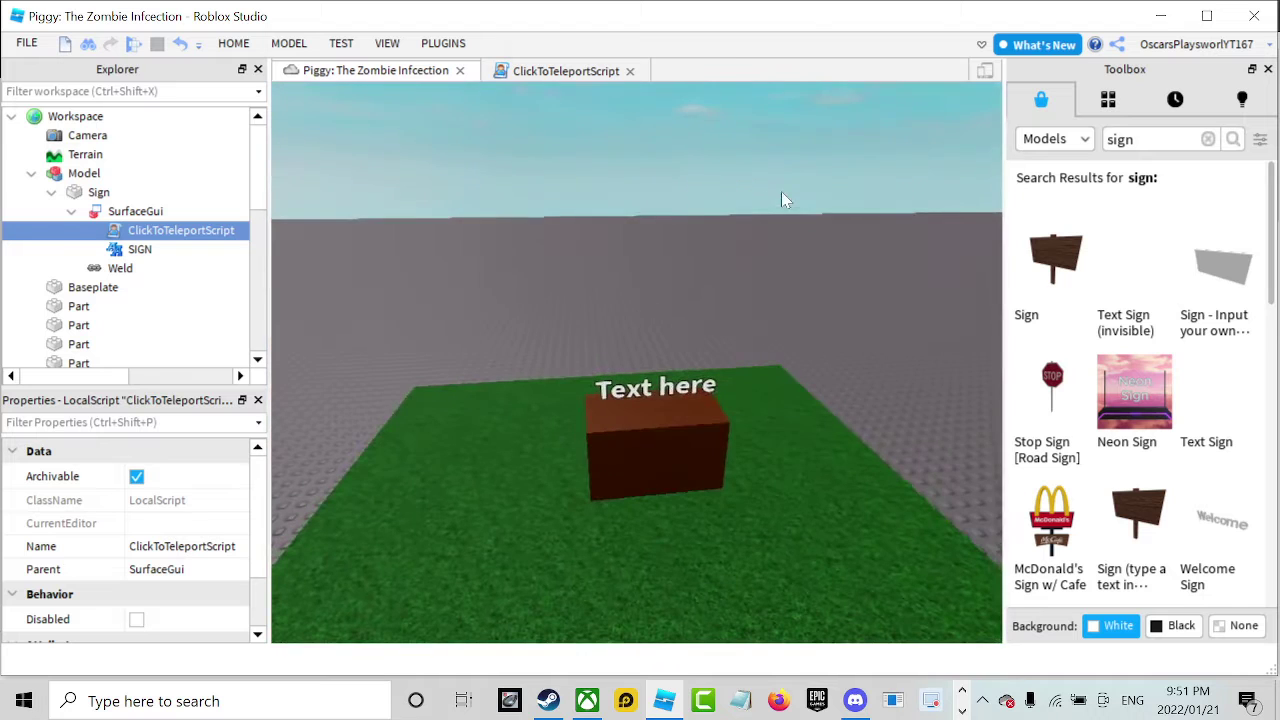
left_click(1207, 139)
type("c")
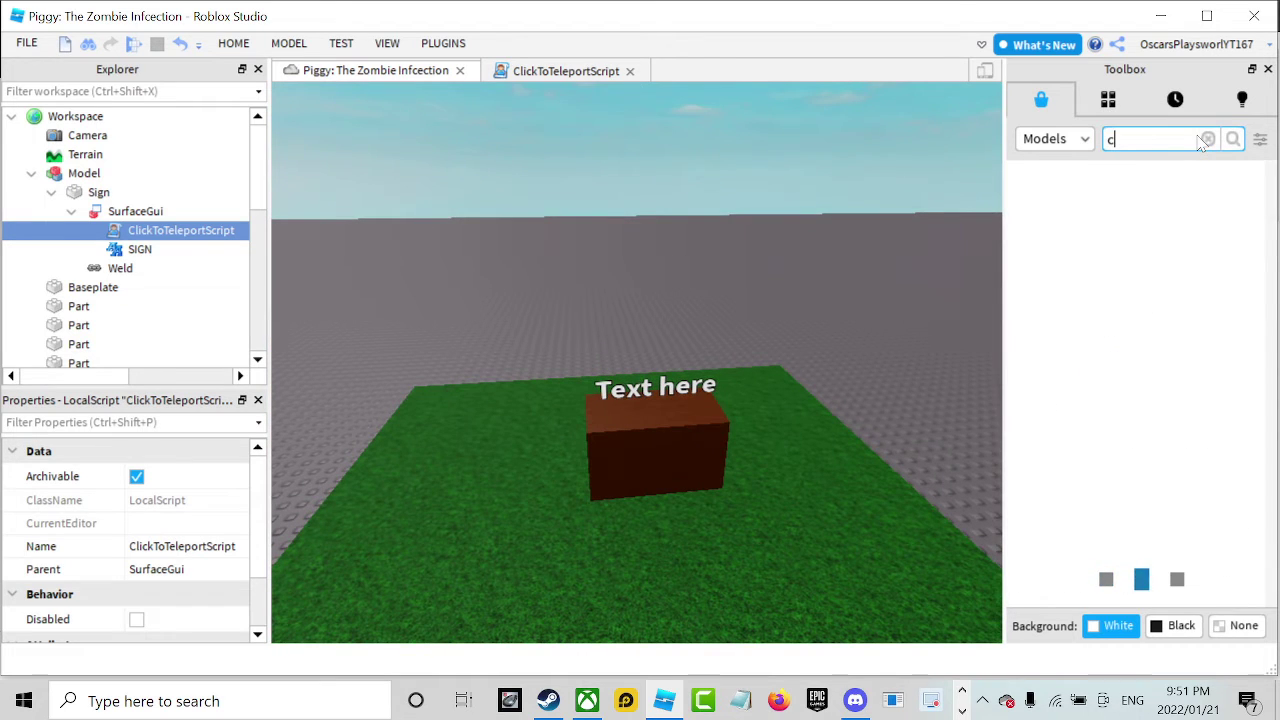
type("lick to tele")
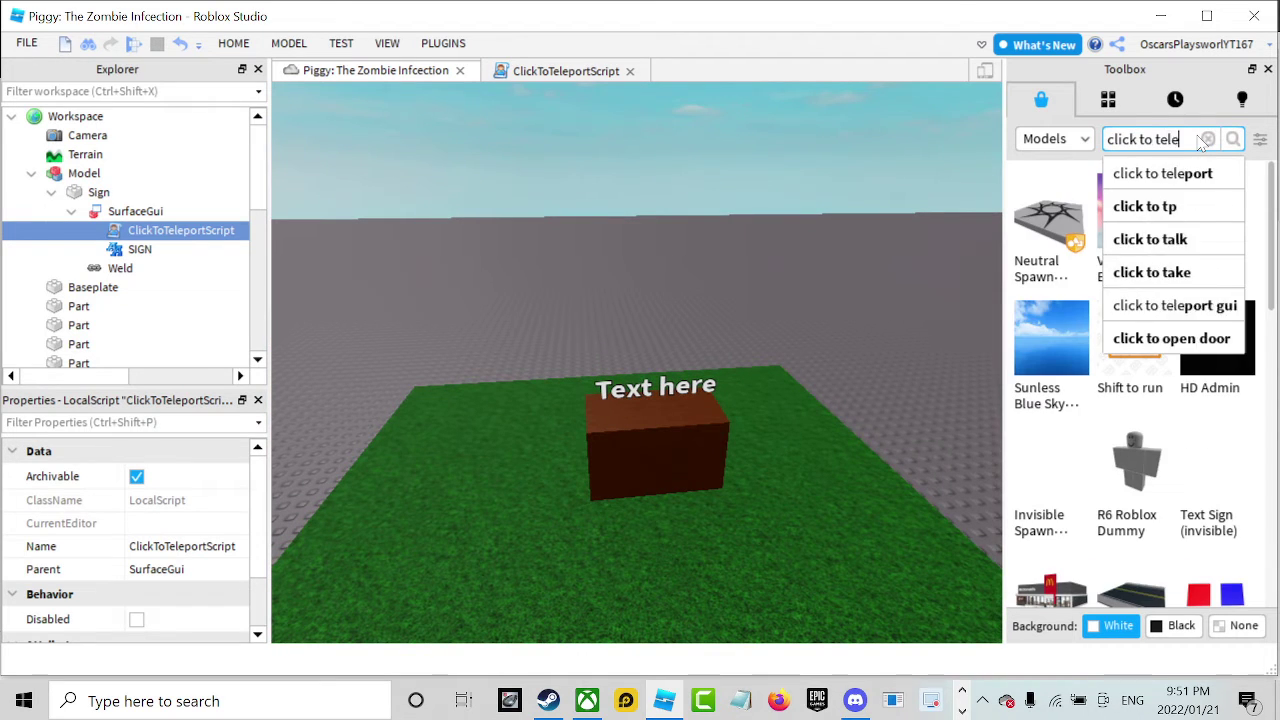
type("port")
key("Return")
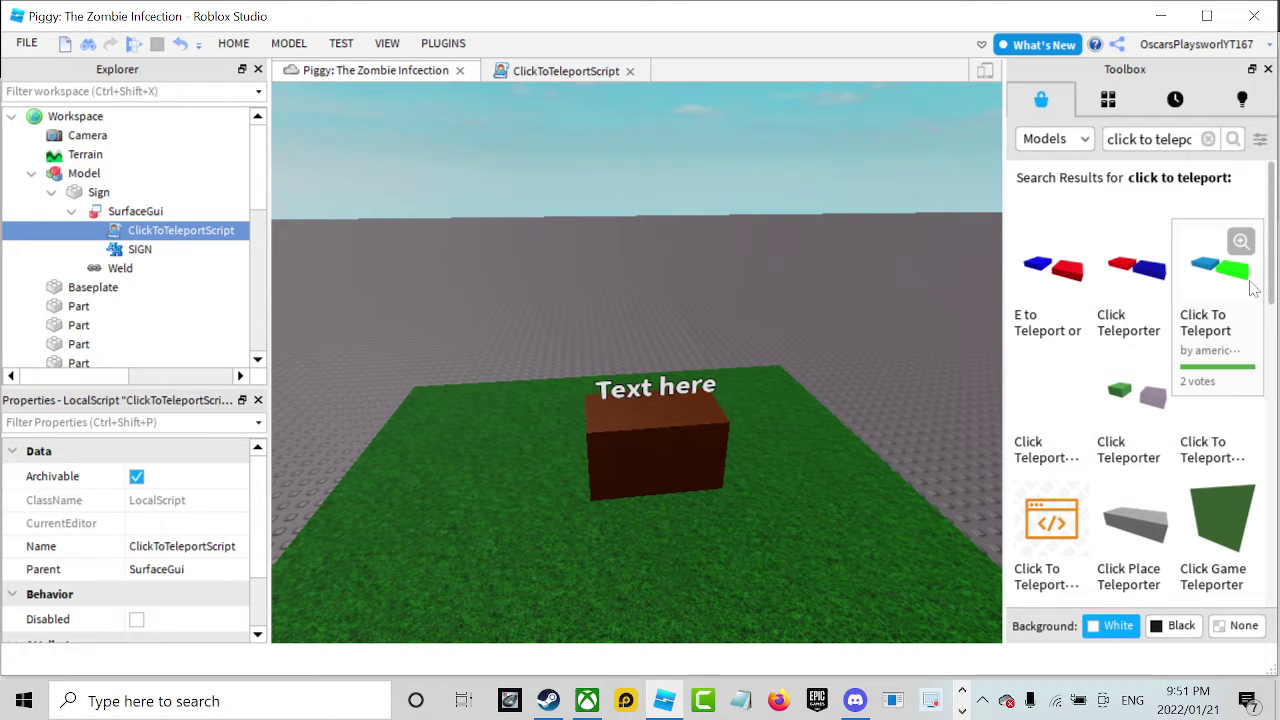
left_click(1060, 301)
left_click_drag(677, 430, 845, 325)
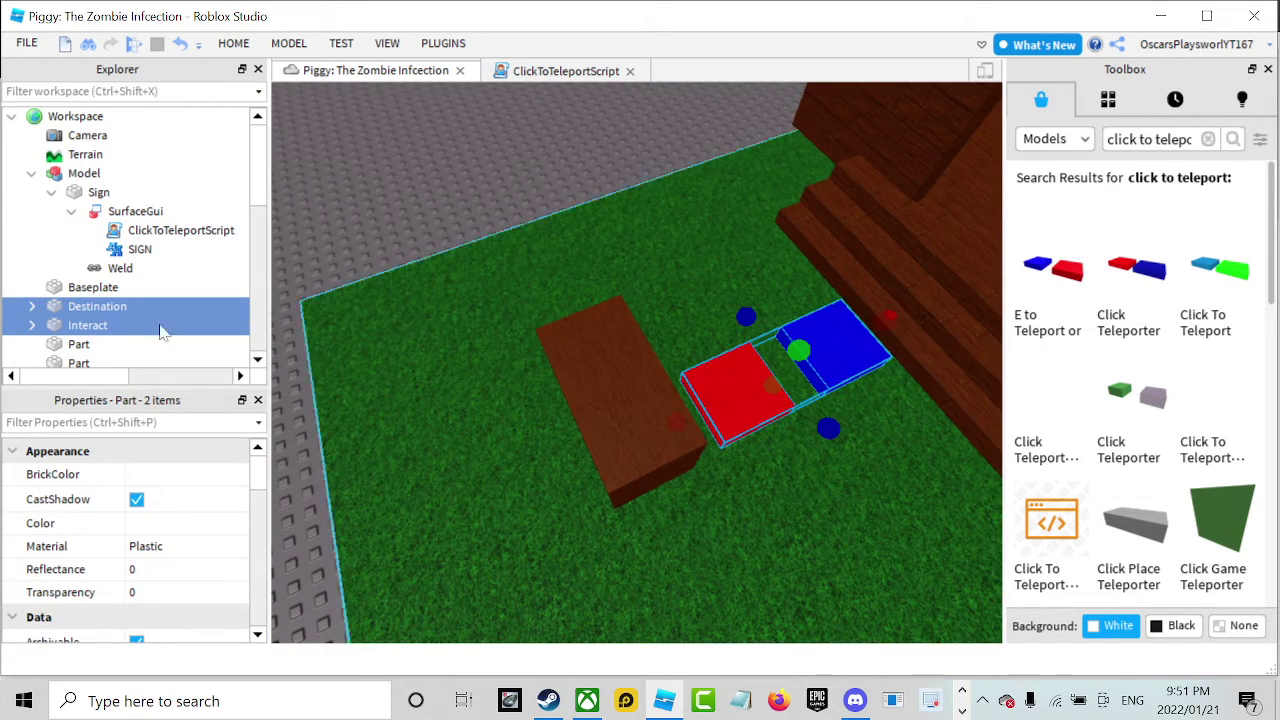
Open the script inside the Destination part's ProximityPrompt to examine its code.
left_click(32, 306)
left_click(52, 325)
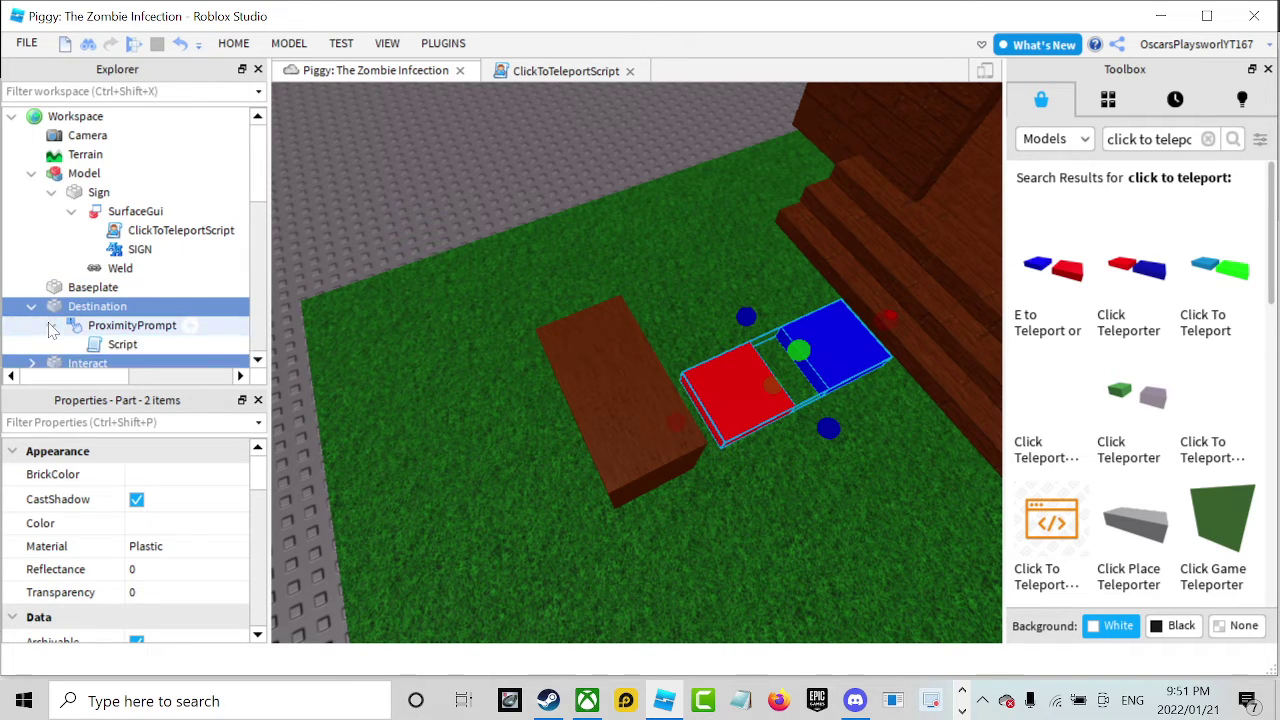
scroll(55, 330, "down", 1)
left_click(100, 290)
right_click(100, 290)
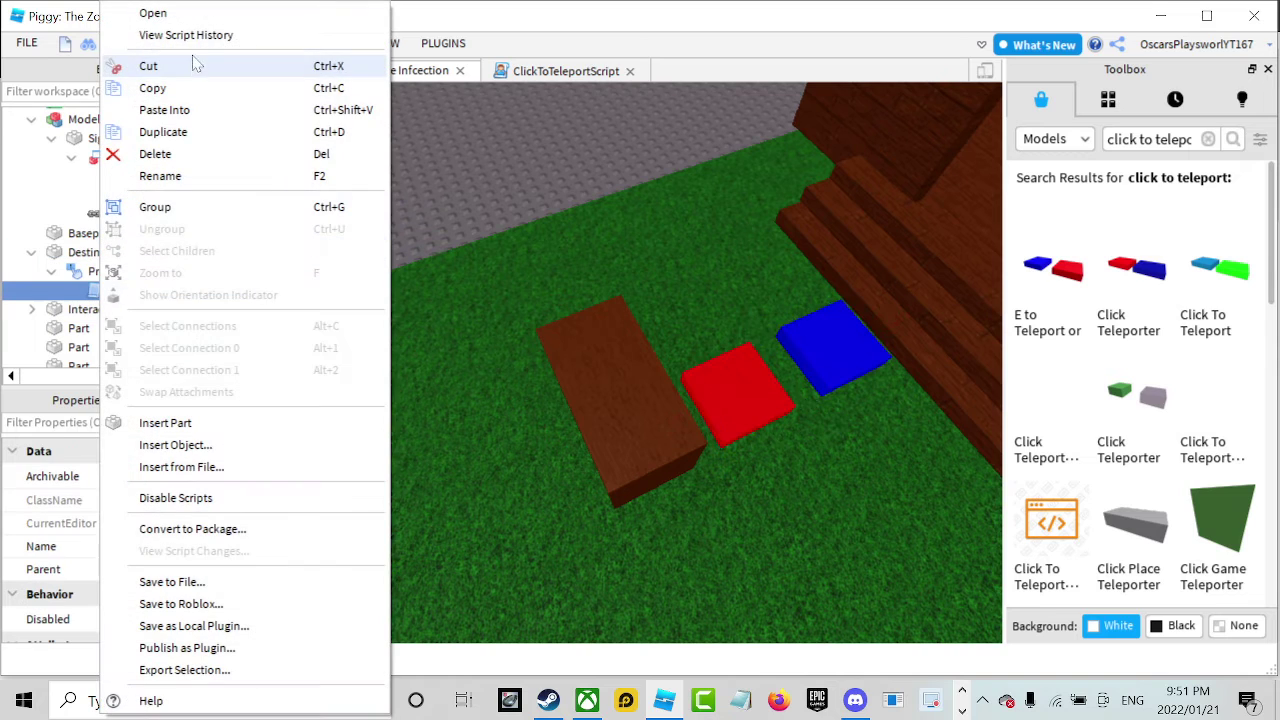
left_click(153, 13)
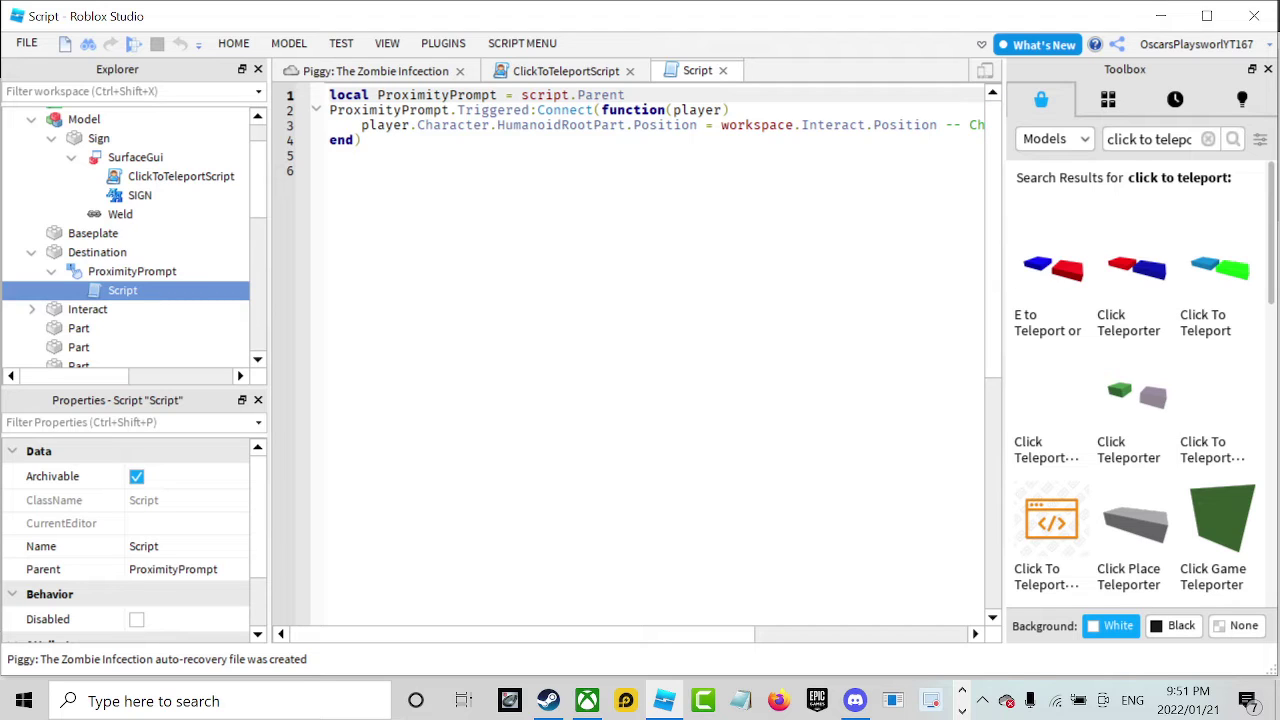
scroll(995, 420, "down", 2)
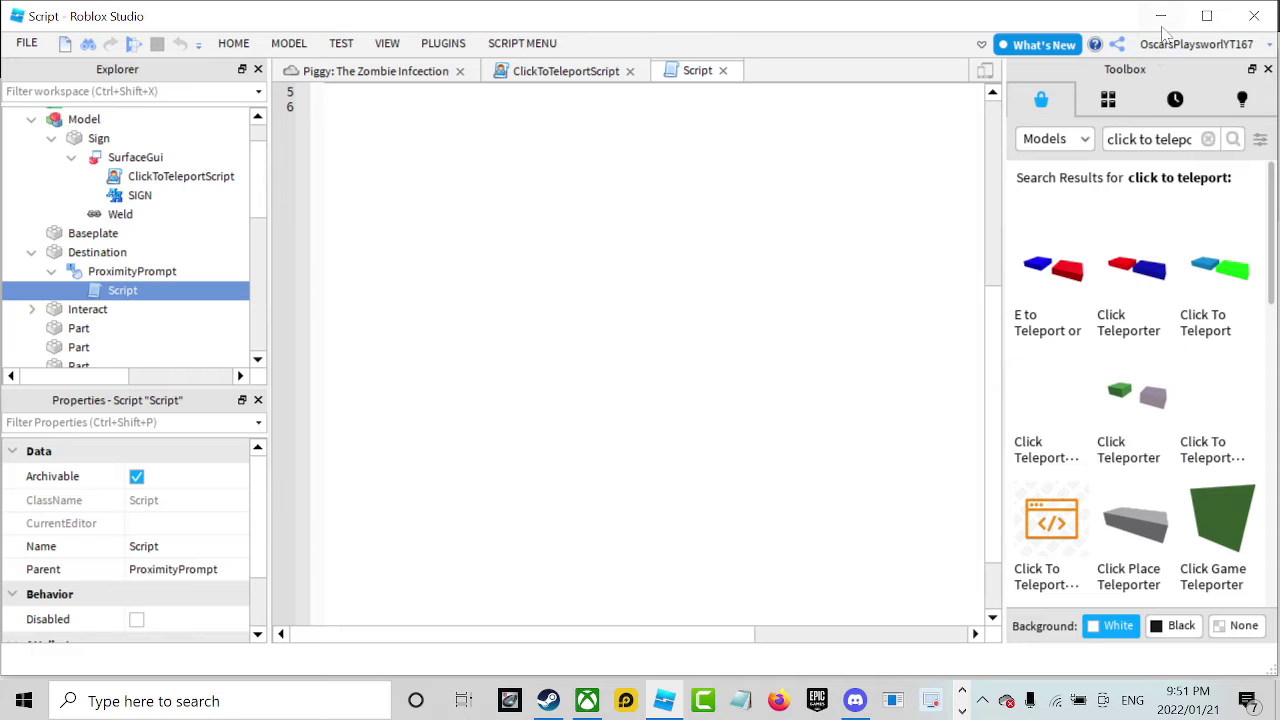
Undock the Toolbox, move it clear of the code, and read the comment at the end of the script's third line.
left_click_drag(1125, 69, 1025, 14)
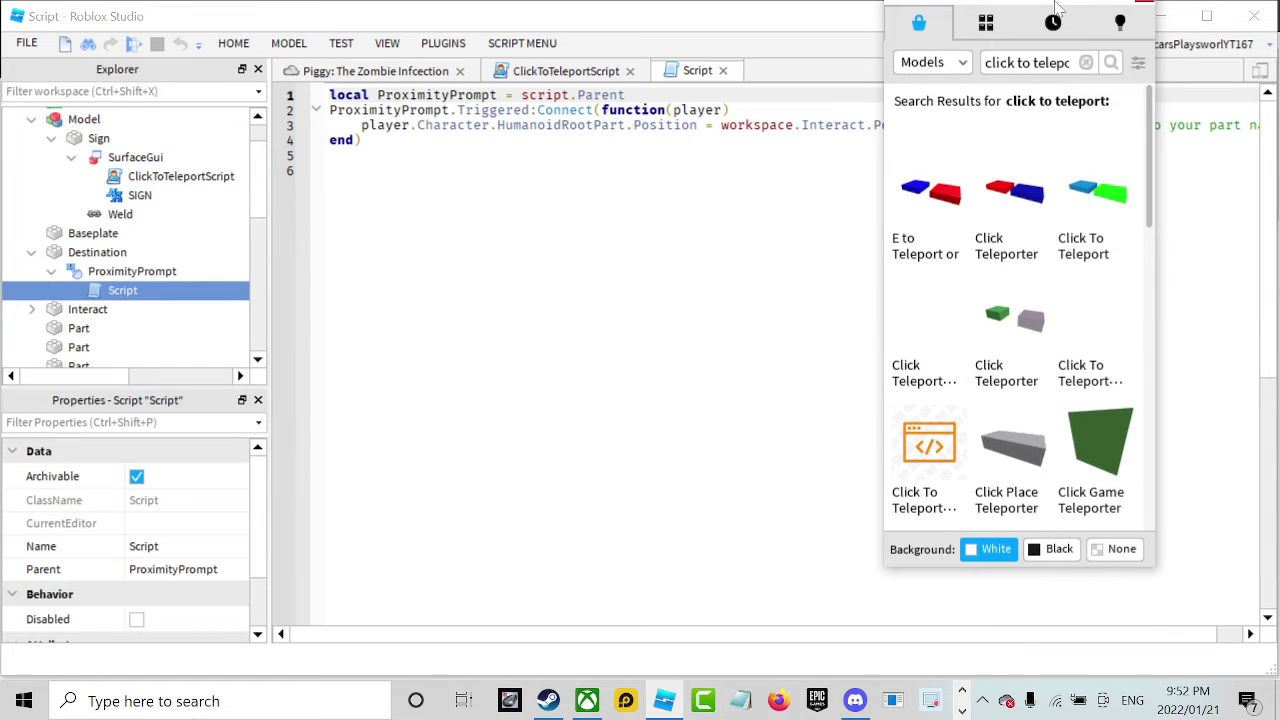
left_click_drag(1058, 12, 957, 368)
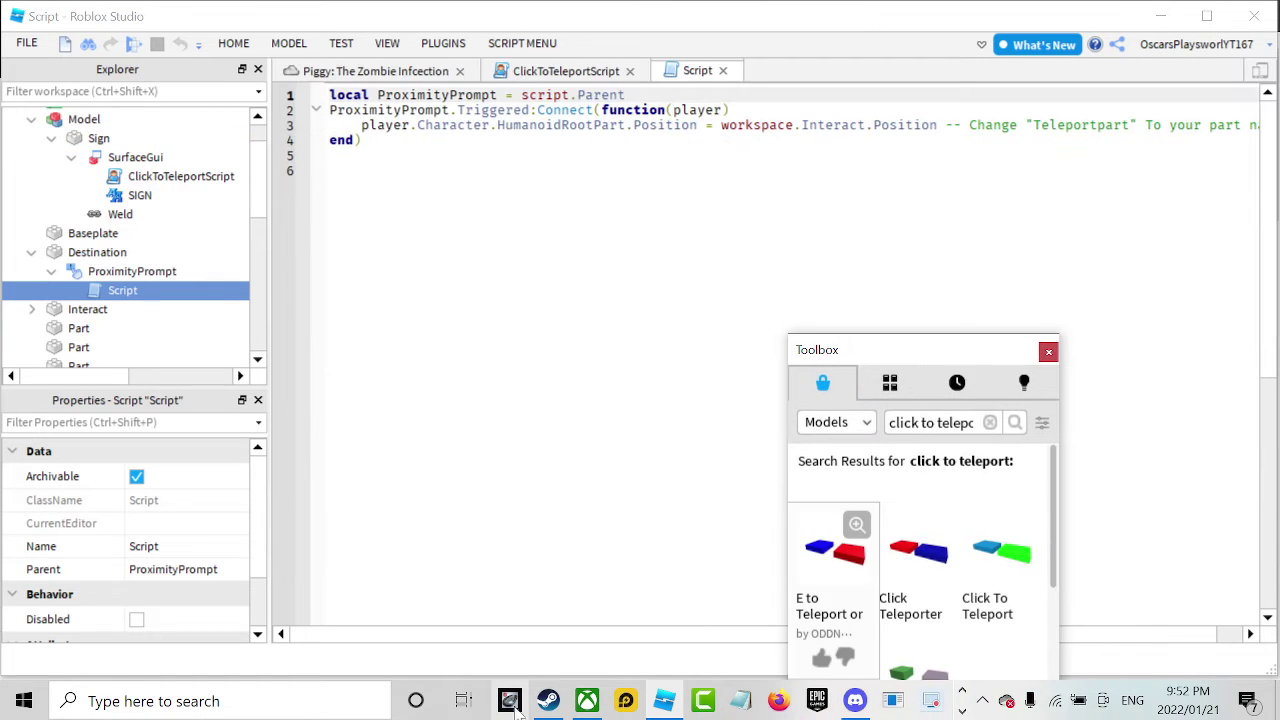
left_click_drag(565, 636, 683, 628)
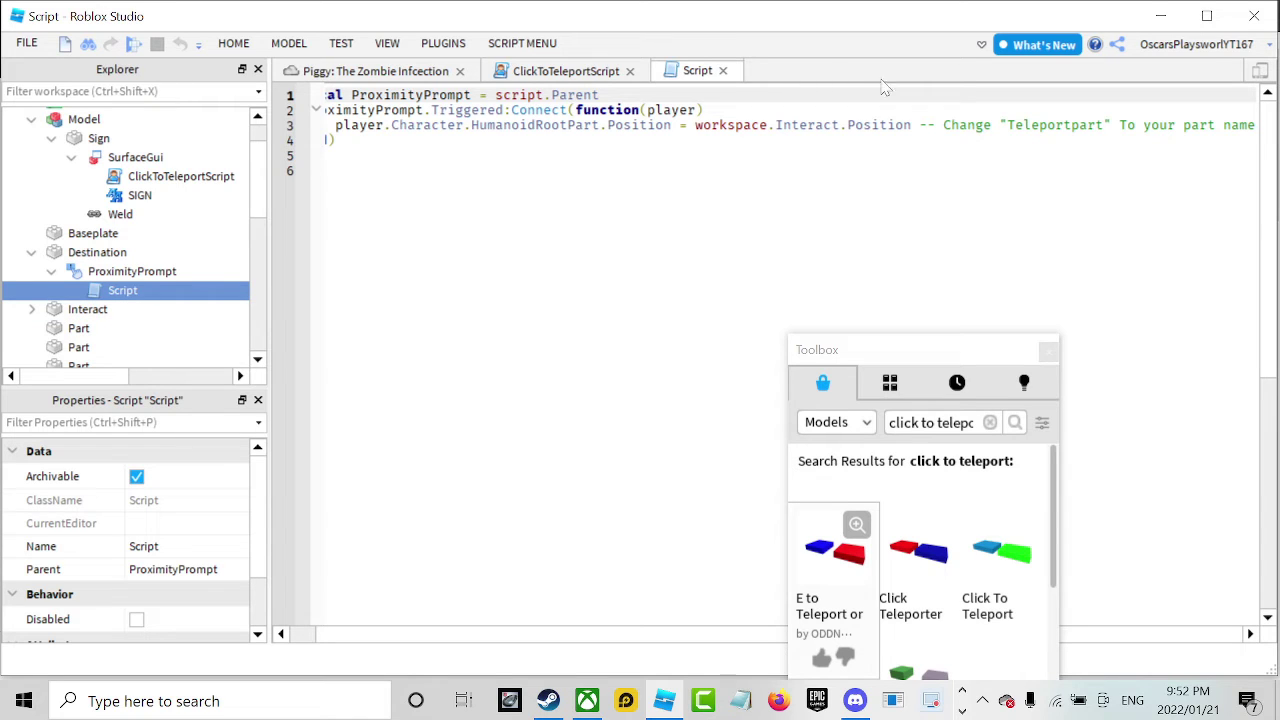
Return to the 3D view, move the red Destination part away from the box to the grass edge, and delete the text sign model.
left_click(374, 73)
right_click_drag(709, 271, 721, 313)
right_click_drag(748, 405, 746, 406)
left_click(687, 425)
left_click_drag(720, 418, 709, 429)
right_click_drag(720, 418, 709, 429)
left_click_drag(709, 429, 689, 430)
right_click_drag(709, 429, 689, 430)
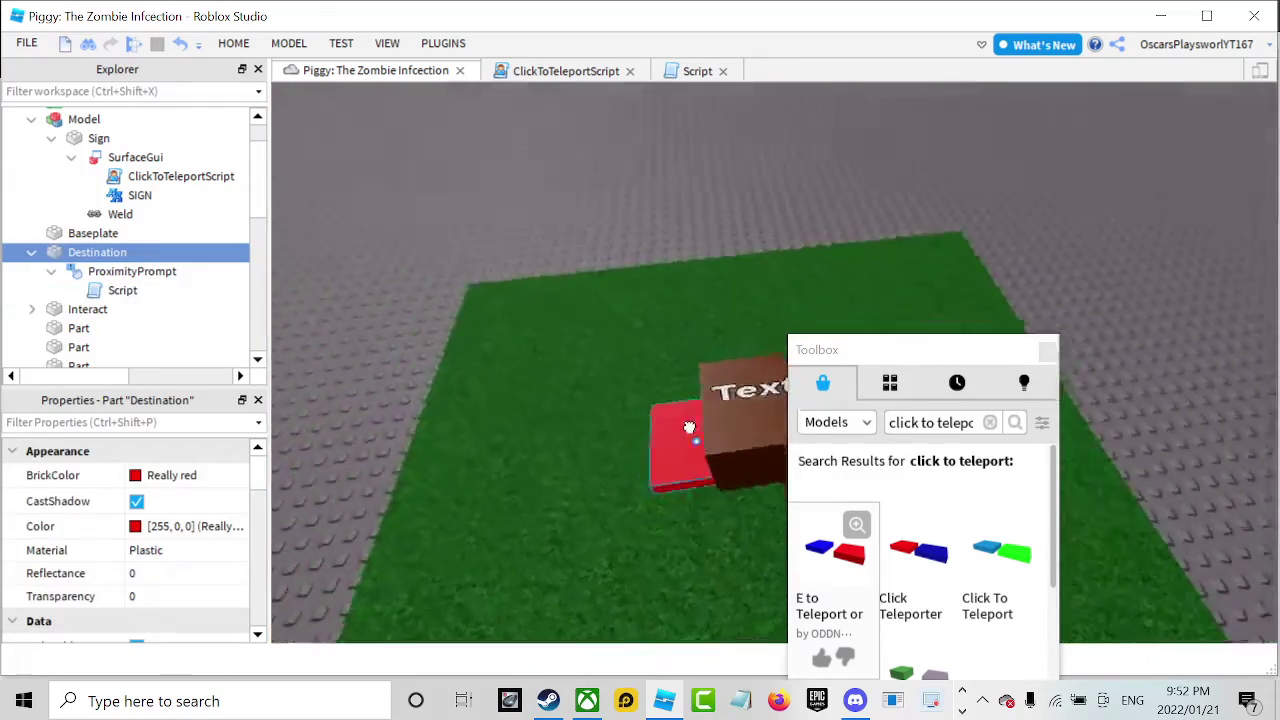
left_click_drag(689, 430, 757, 401)
right_click_drag(689, 430, 757, 401)
left_click_drag(757, 401, 490, 333)
left_click(752, 360)
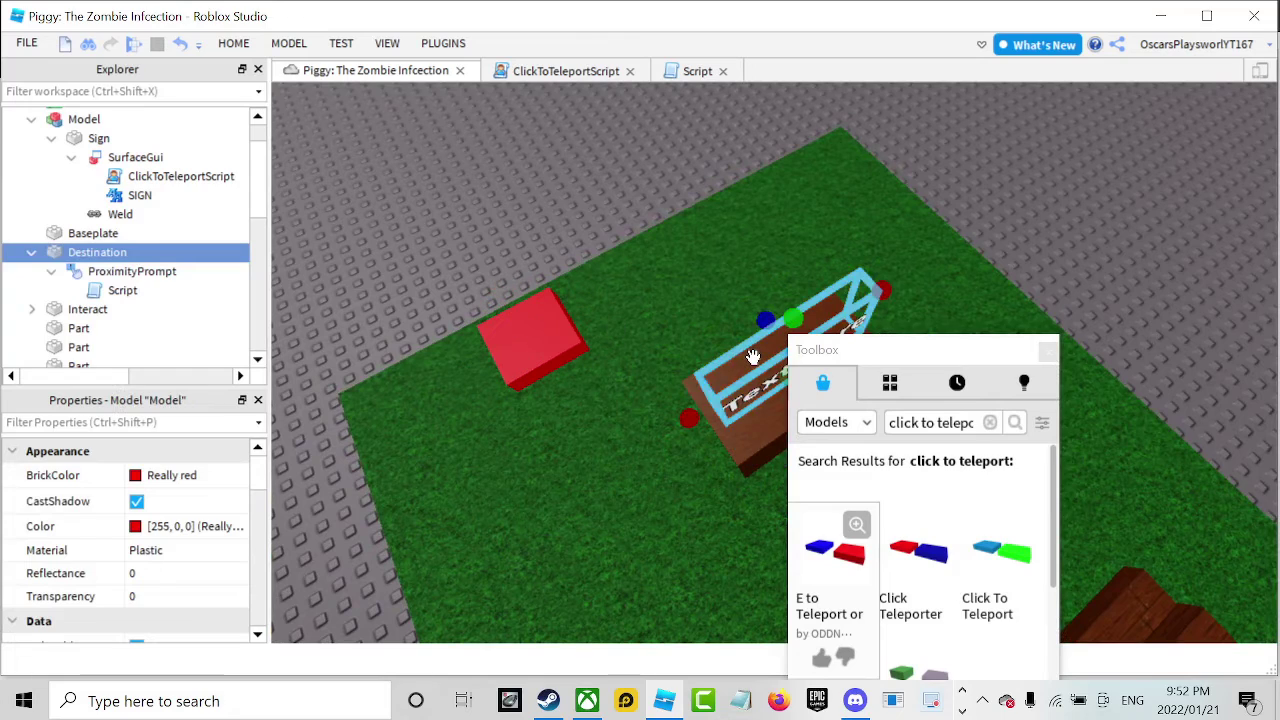
key("Delete")
Move the red Destination part onto the wooden box and rotate it to stand upright.
left_click_drag(565, 352, 781, 331)
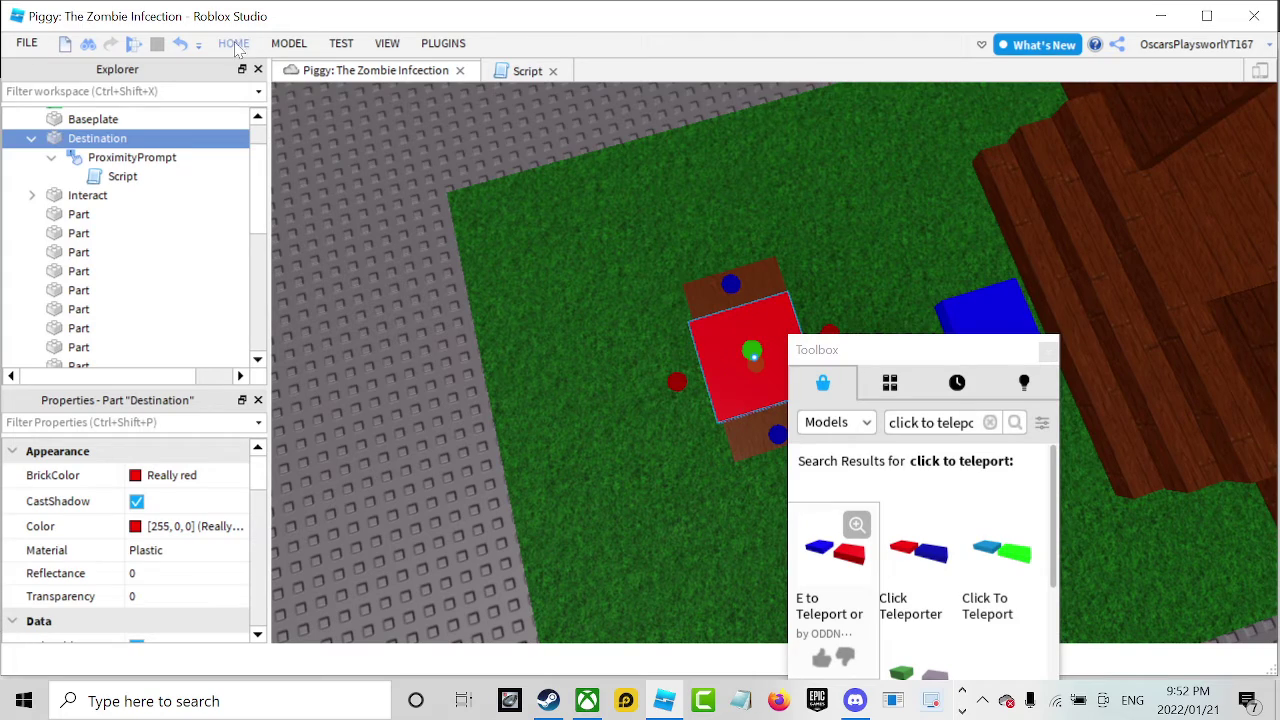
left_click(236, 46)
left_click(284, 96)
right_click_drag(769, 256, 769, 263)
scroll(770, 262, "up", 3)
scroll(770, 264, "down", 3)
scroll(769, 263, "up", 3)
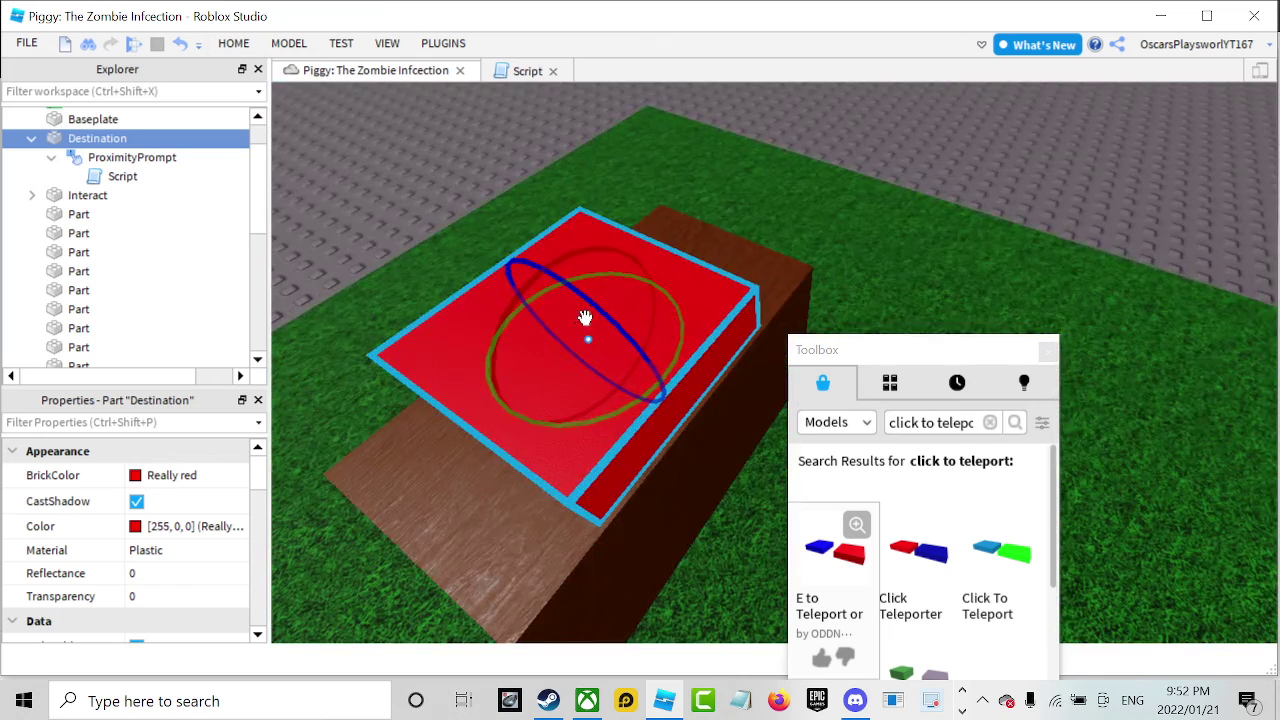
left_click_drag(585, 318, 574, 394)
left_click_drag(486, 403, 521, 451)
scroll(523, 451, "down", 5)
right_click_drag(523, 451, 531, 451)
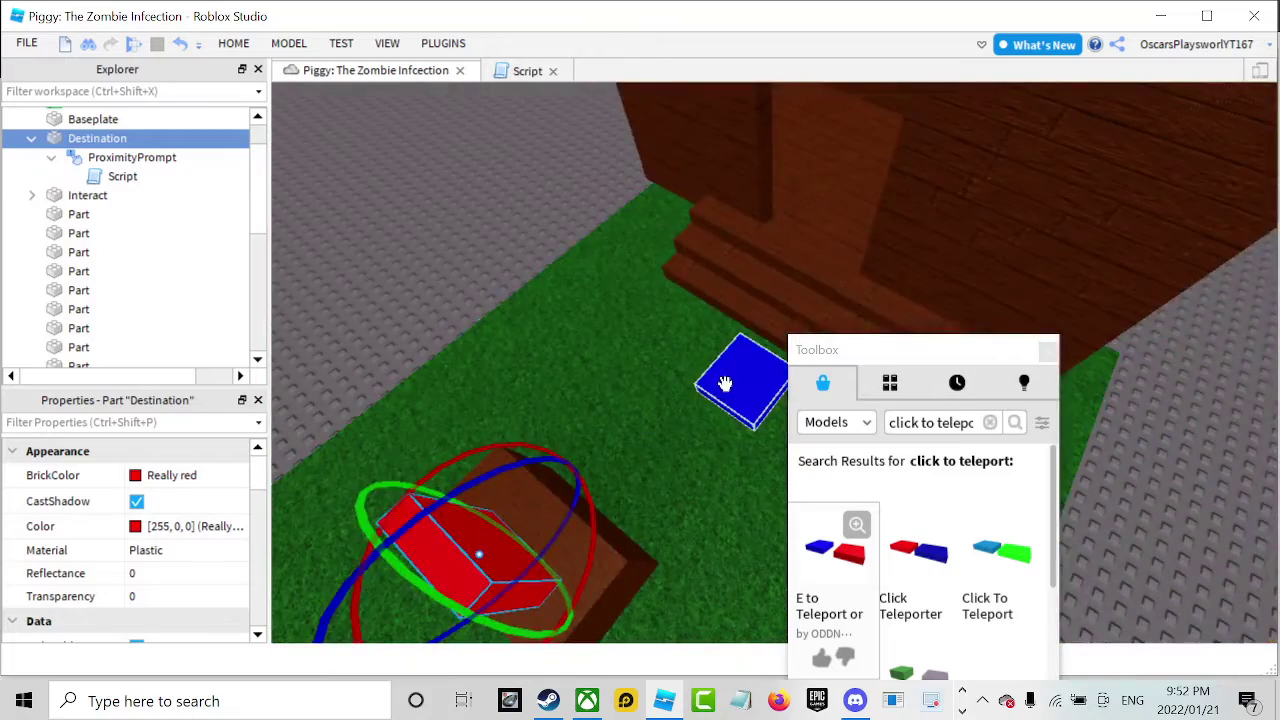
Move the blue Interact part and the red Destination part off the grass onto the baseplate.
left_click_drag(725, 384, 724, 381)
right_click_drag(723, 381, 724, 381)
scroll(724, 381, "down", 5)
left_click_drag(724, 381, 738, 452)
right_click_drag(738, 450, 738, 452)
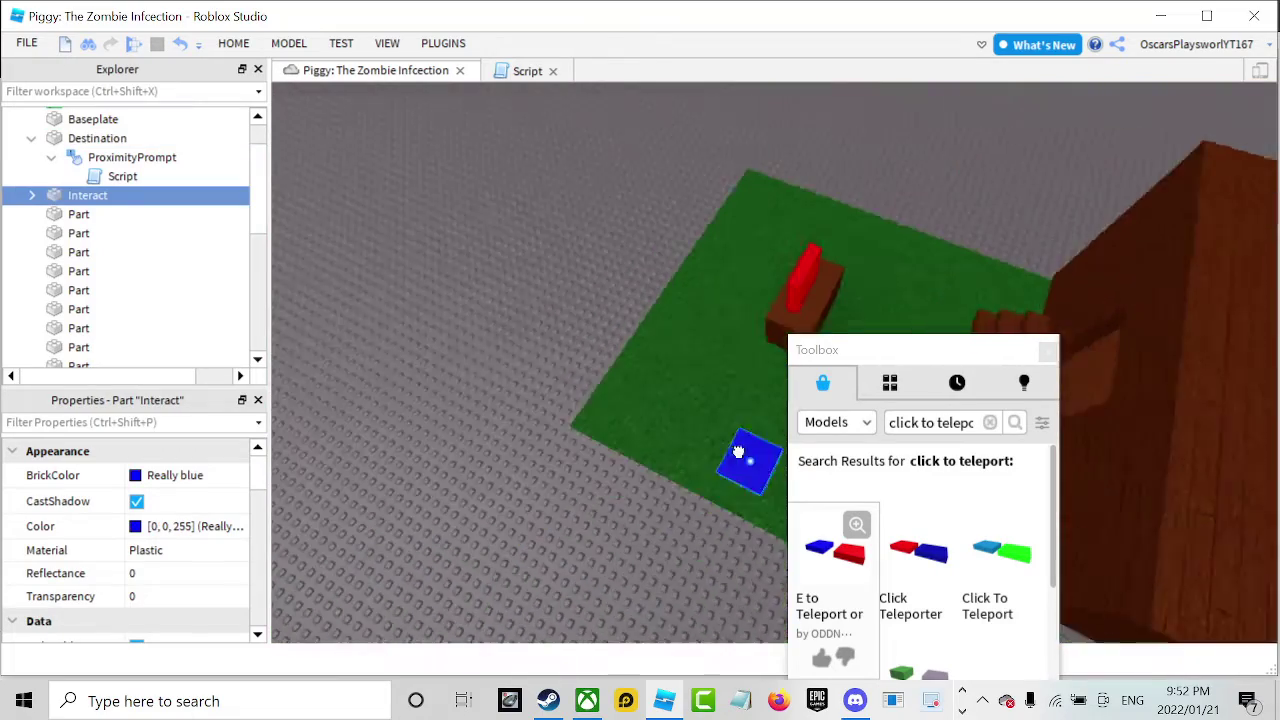
left_click_drag(738, 452, 478, 222)
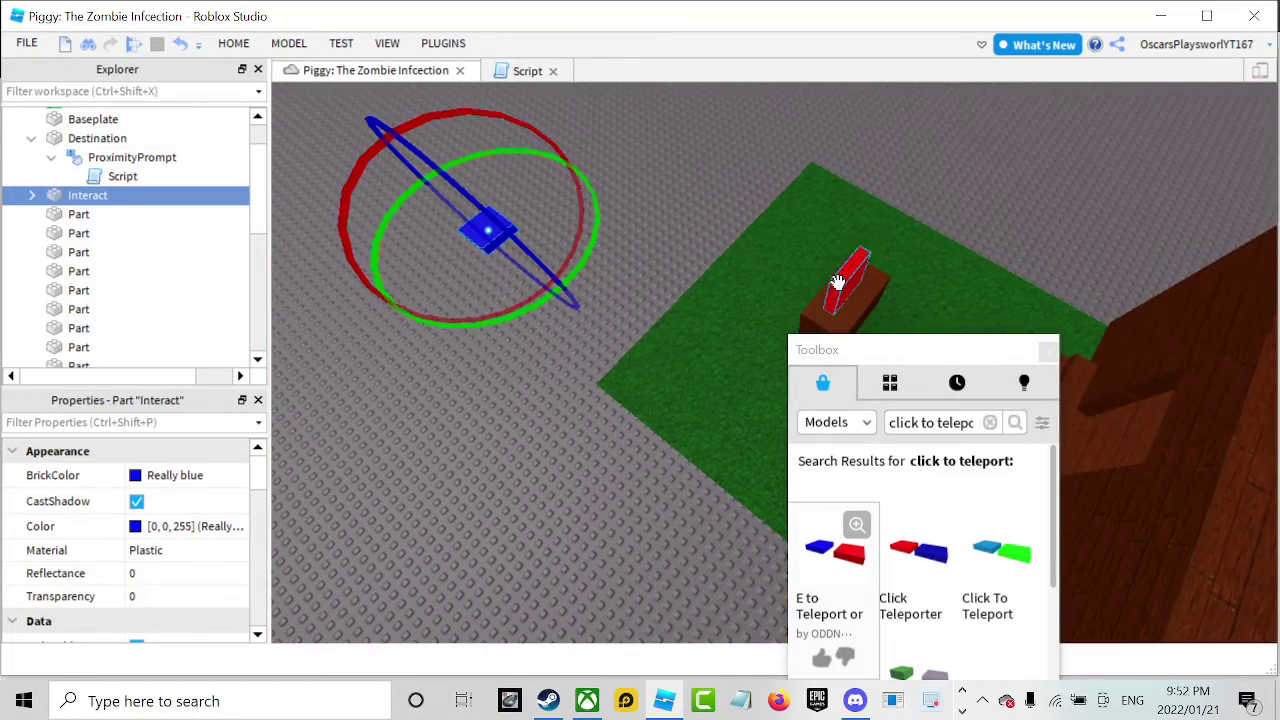
left_click_drag(838, 282, 356, 281)
scroll(391, 264, "down", 3)
right_click_drag(391, 264, 429, 255)
scroll(432, 254, "down", 2)
left_click(453, 253)
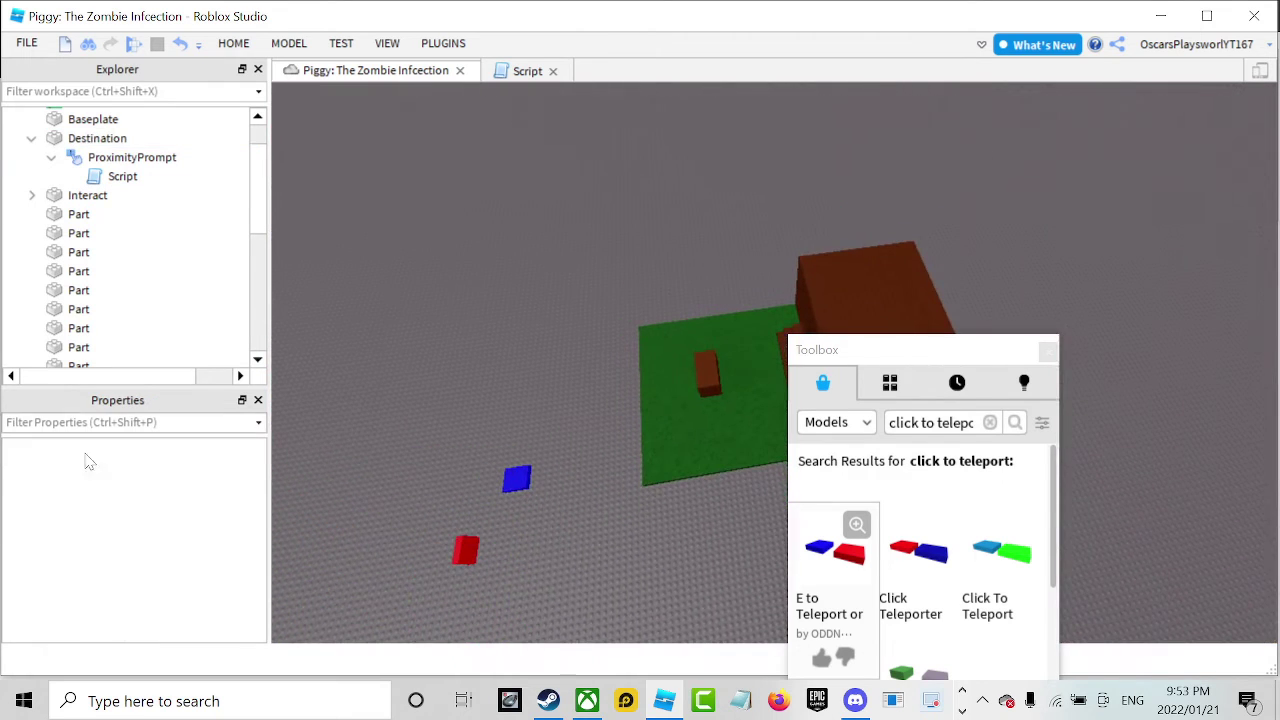
left_click(127, 422)
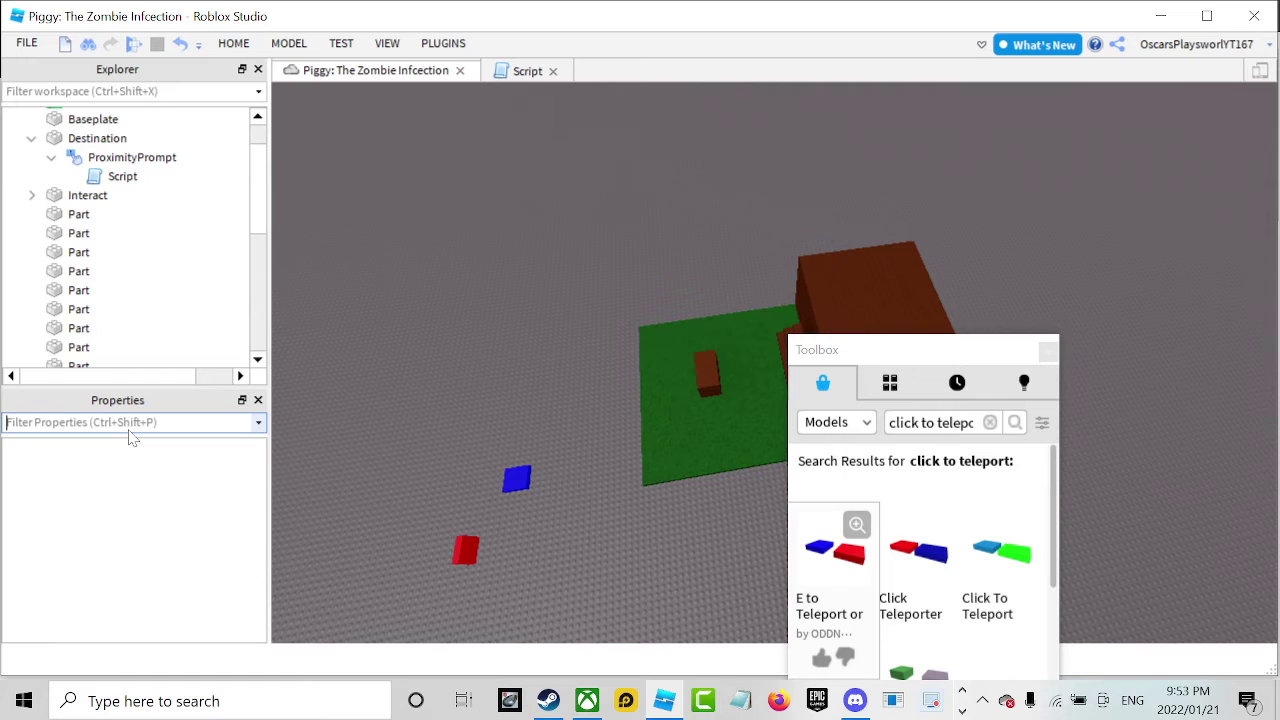
type("do \"CTRL+D\" two tim")
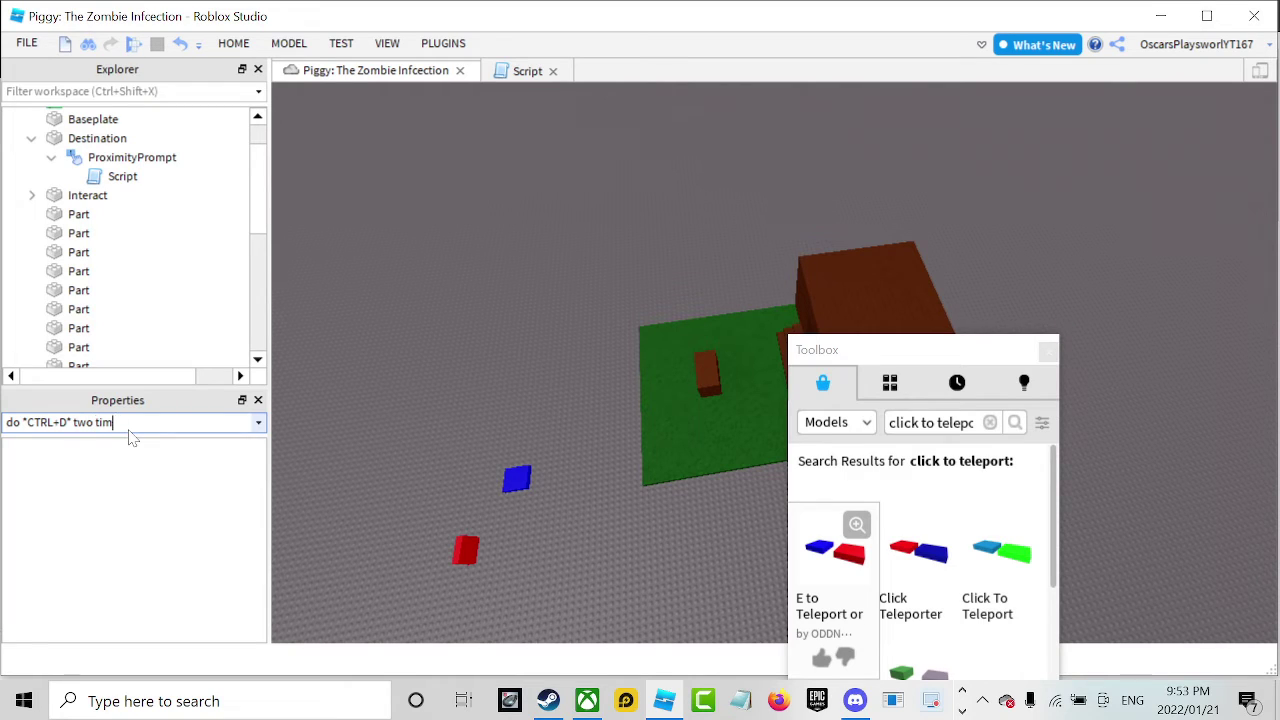
key("BackSpace")
key("BackSpace")
key("BackSpace")
key("BackSpace")
type("or one bci bult one")
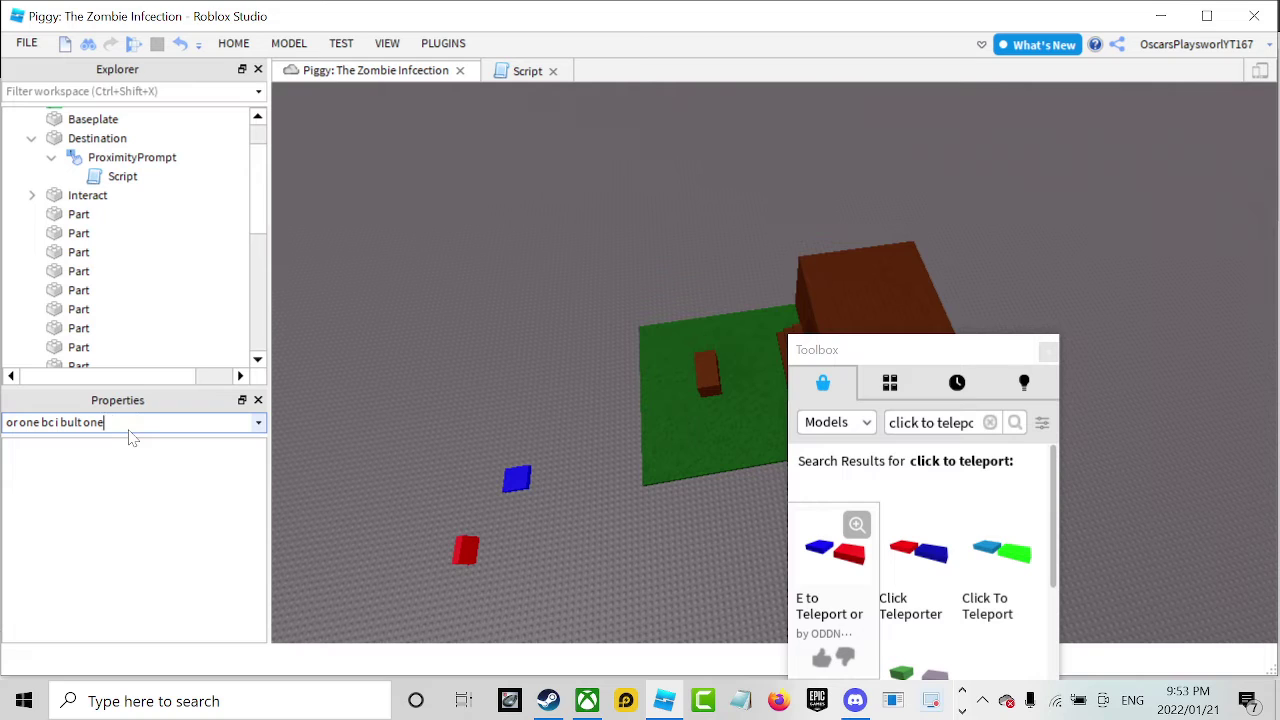
key("BackSpace")
key("BackSpace")
key("BackSpace")
key("BackSpace")
left_click(699, 246)
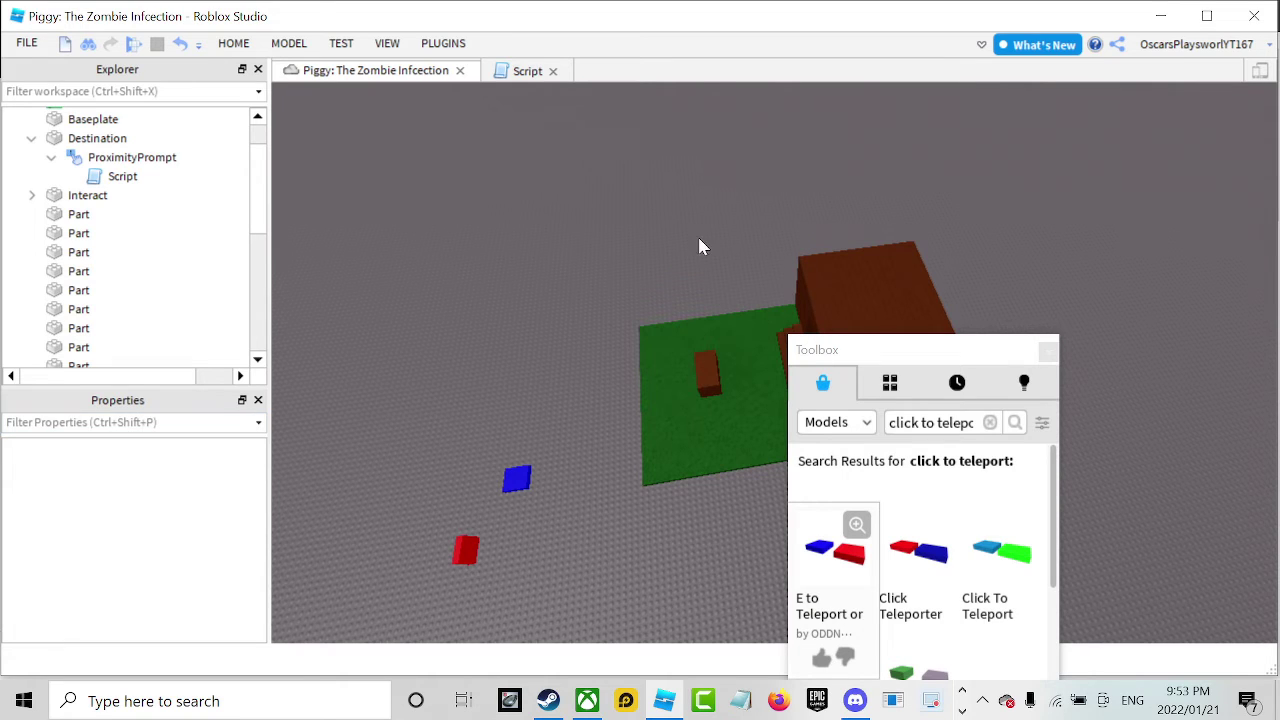
Group the house, grass and wooden box into one model and duplicate the model.
left_click_drag(428, 170, 511, 307)
left_click_drag(606, 213, 1010, 498)
key("ctrl+g")
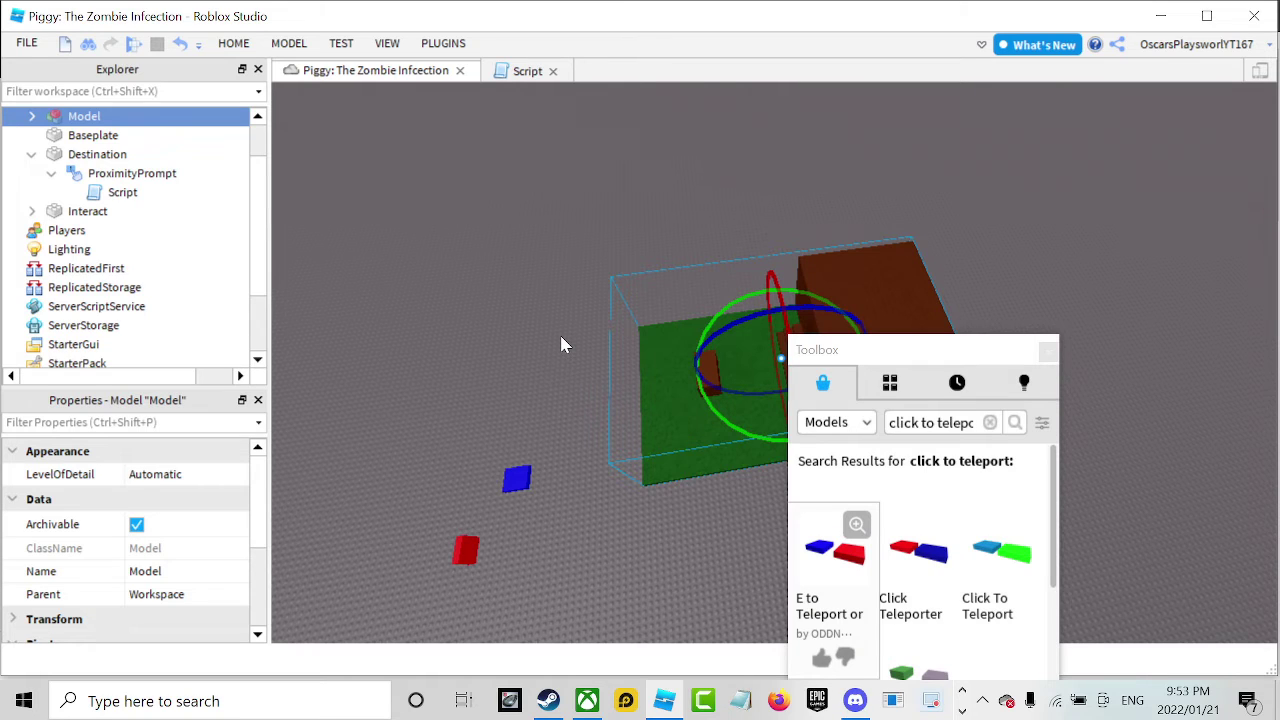
key("ctrl+d")
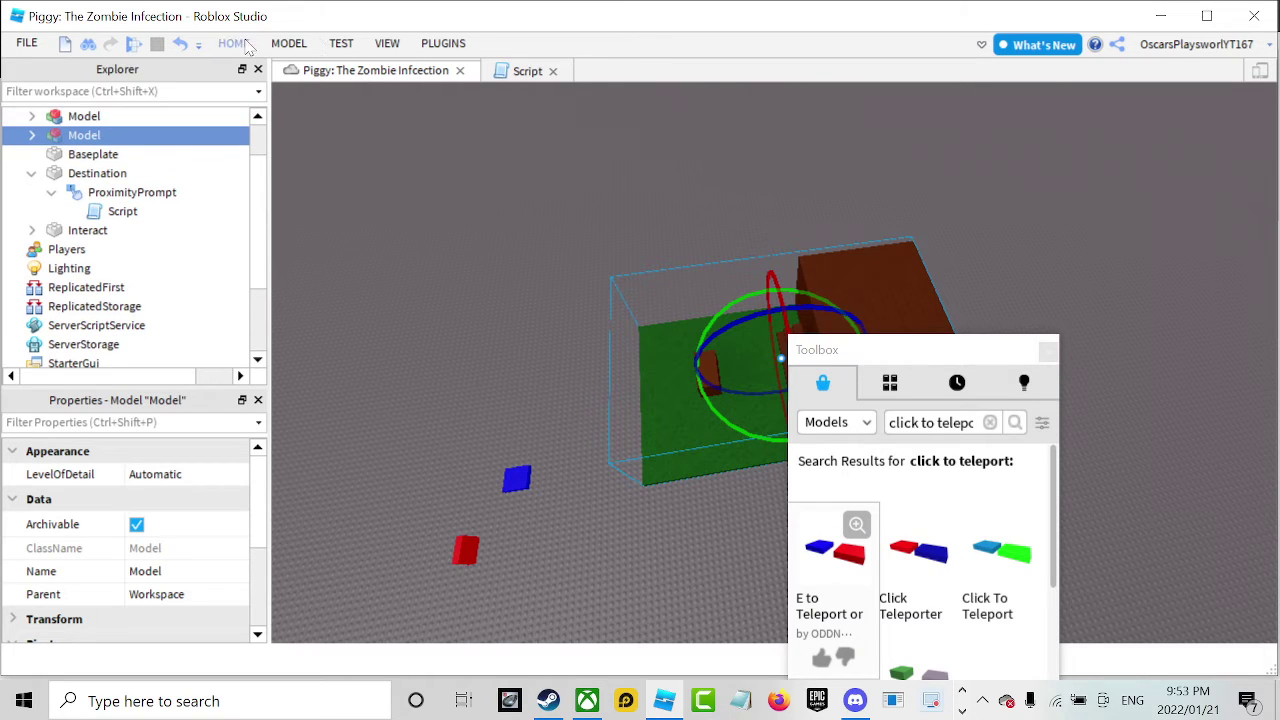
Move the duplicated house model away from the original onto an empty area of the baseplate and focus the view on it.
left_click(248, 47)
left_click(204, 96)
right_click_drag(717, 251, 693, 261)
left_click_drag(705, 324, 1021, 233)
right_click_drag(953, 250, 967, 238)
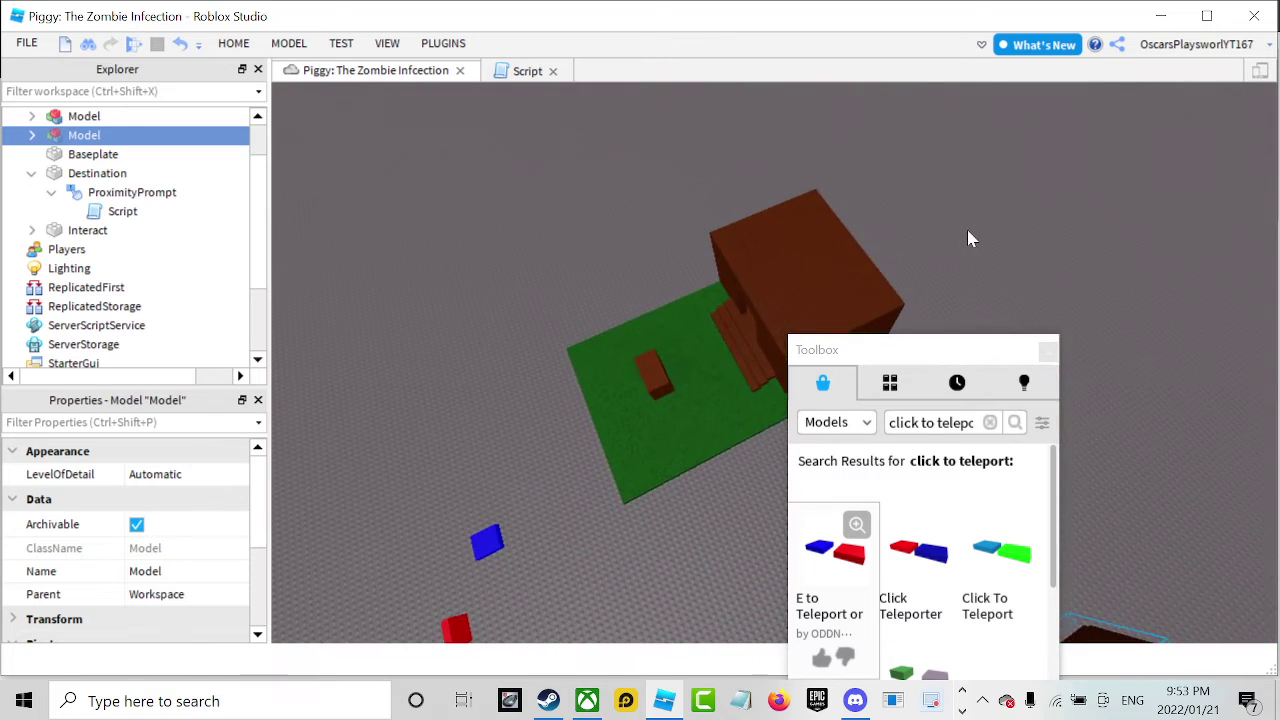
key("f")
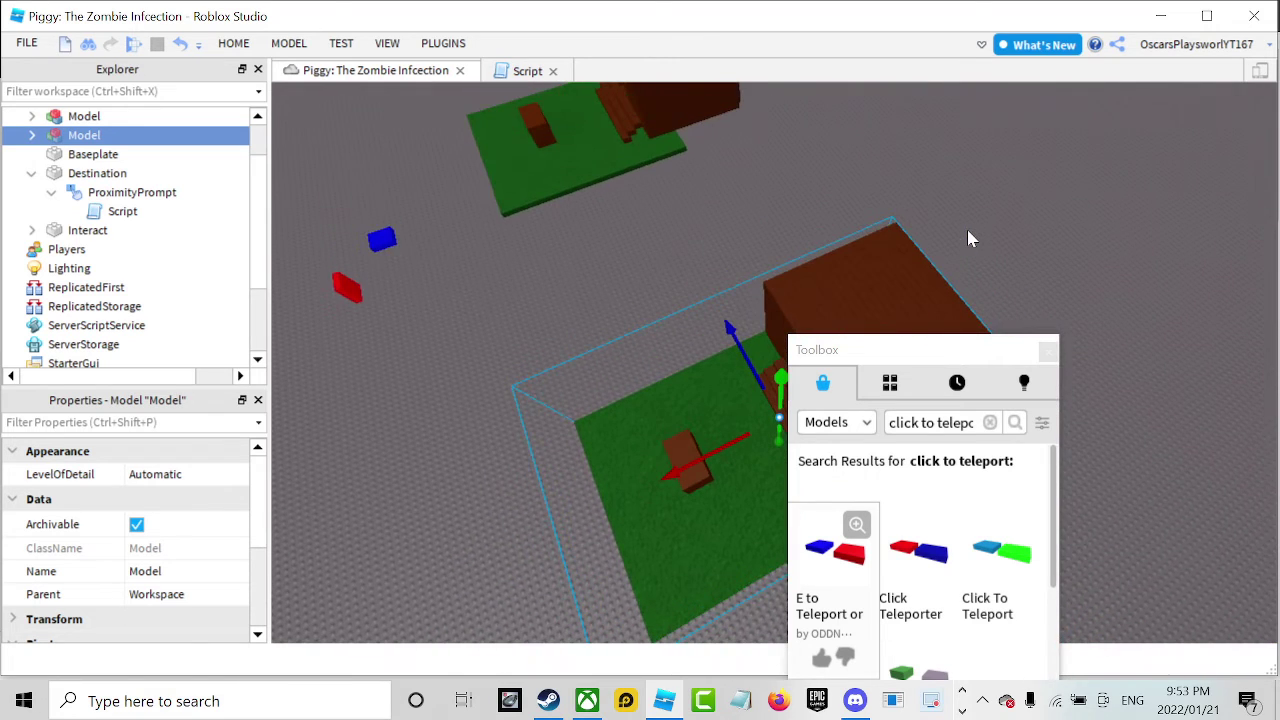
Write the note "after that we need to make a black box around it so the player doesn't see the outside" in the Properties filter and erase it.
left_click(150, 423)
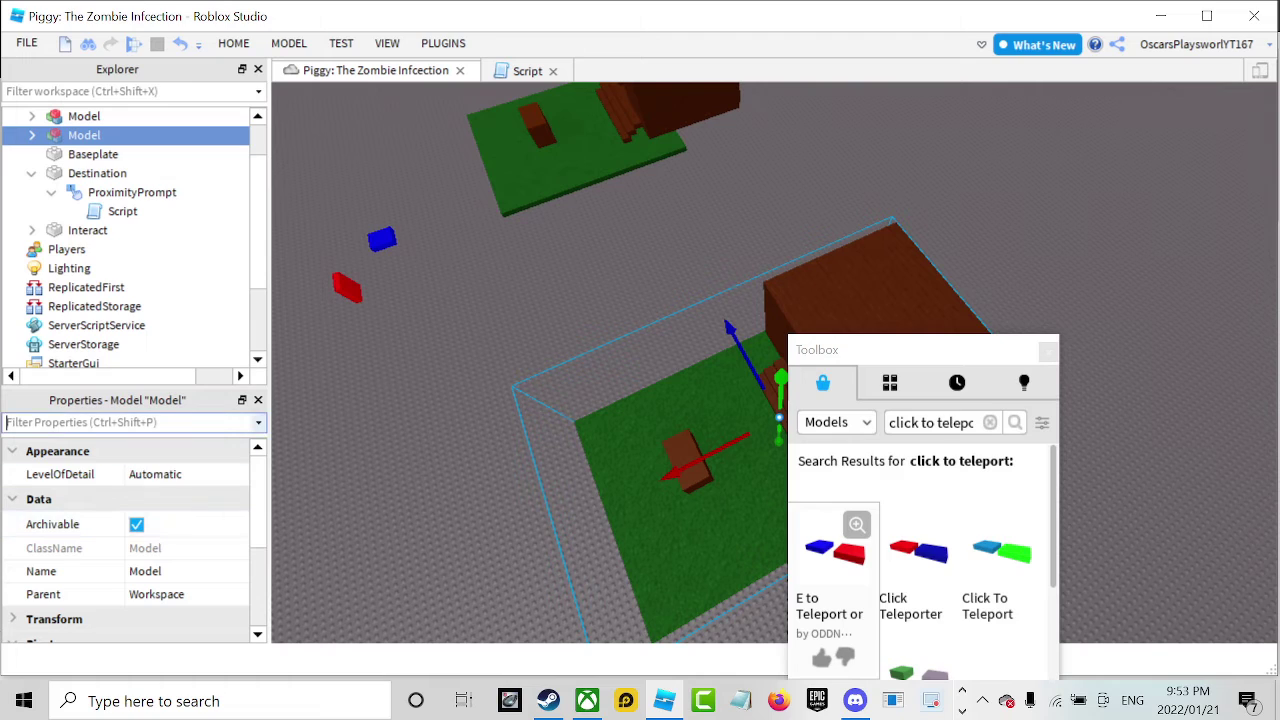
type("aft")
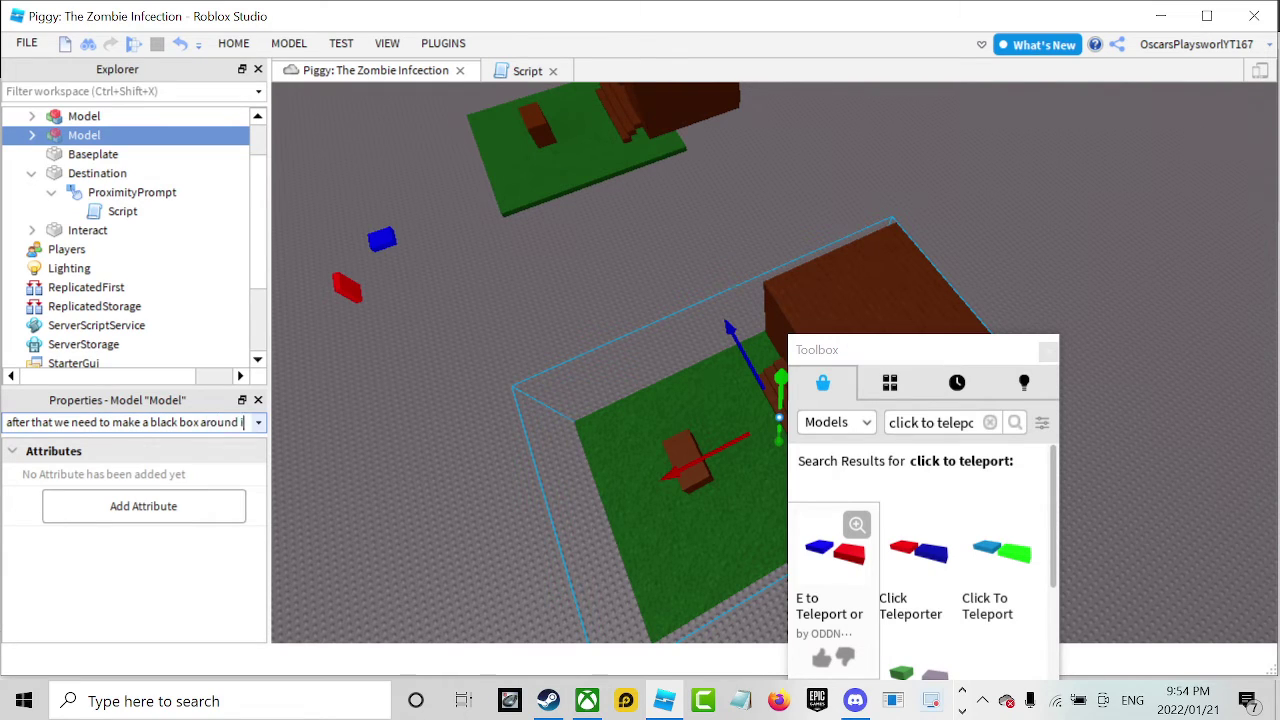
type("t so the play")
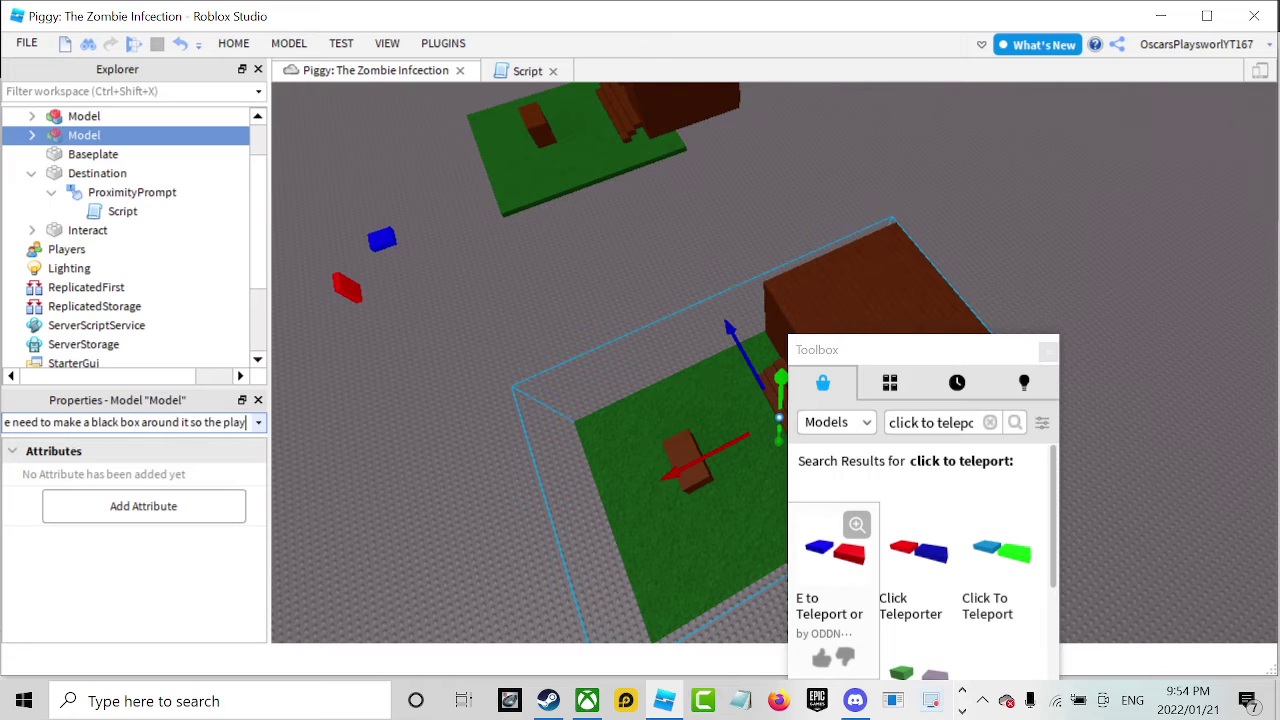
type("er does")
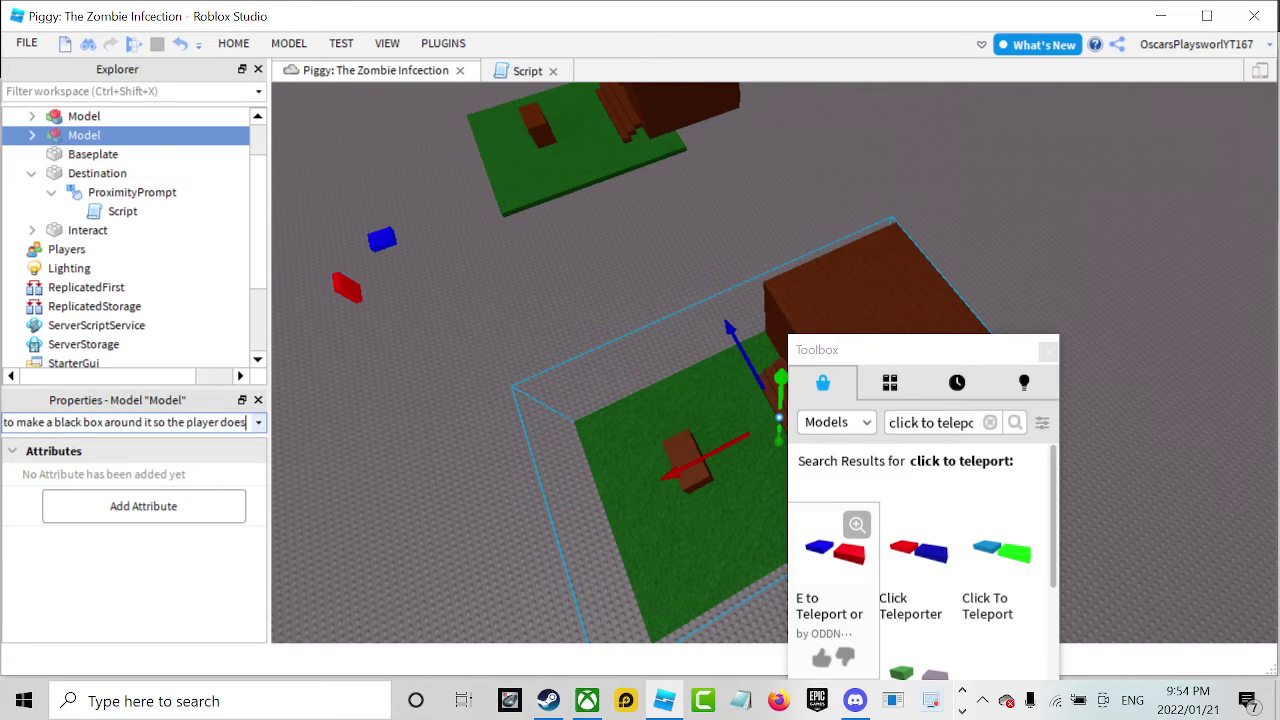
type("n't see")
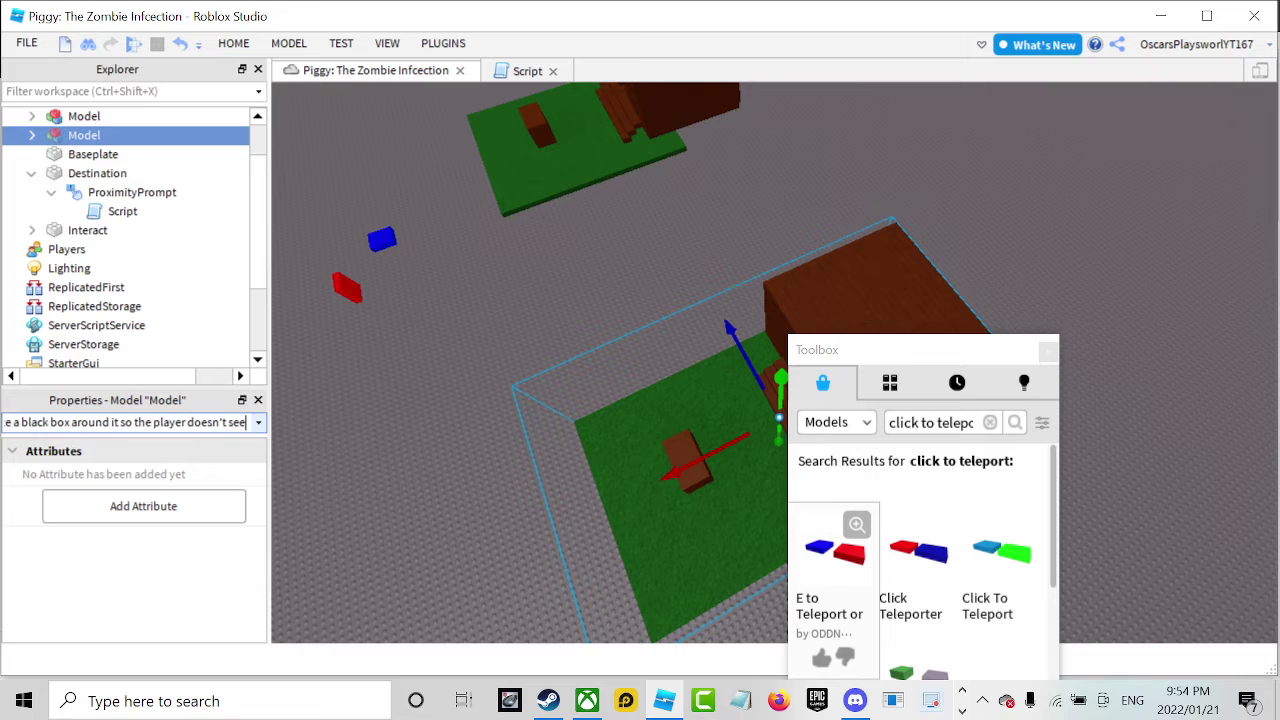
type(" the out")
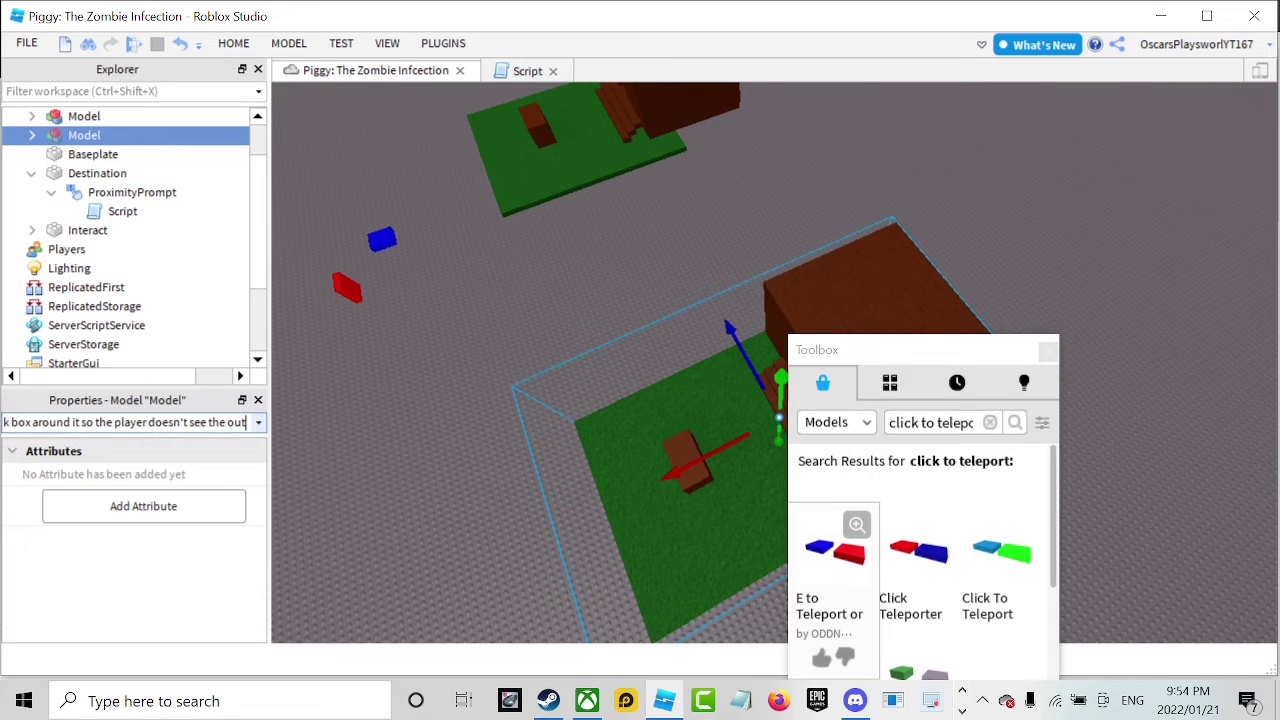
type("side")
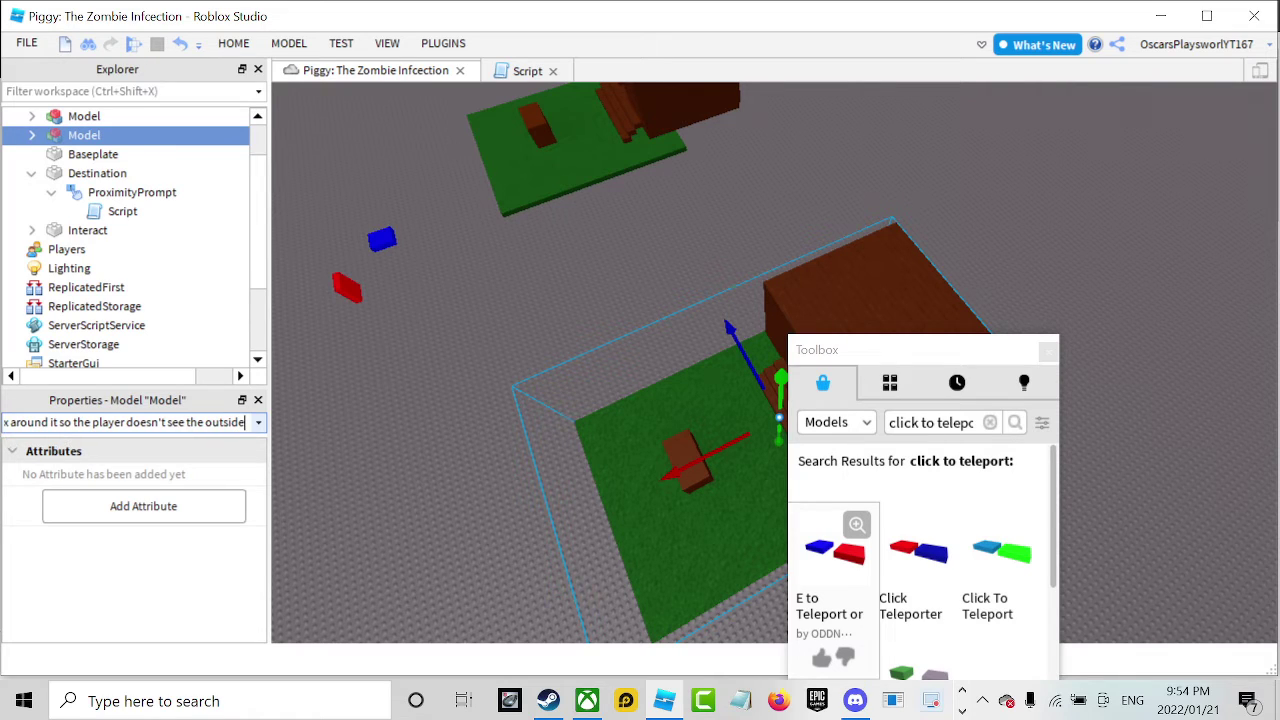
key("BackSpace")
key("BackSpace")
key("BackSpace")
key("BackSpace")
key("BackSpace")
key("BackSpace")
key("BackSpace")
key("BackSpace")
key("BackSpace")
key("BackSpace")
key("BackSpace")
key("BackSpace")
key("BackSpace")
key("BackSpace")
key("BackSpace")
key("BackSpace")
key("BackSpace")
key("BackSpace")
key("BackSpace")
key("BackSpace")
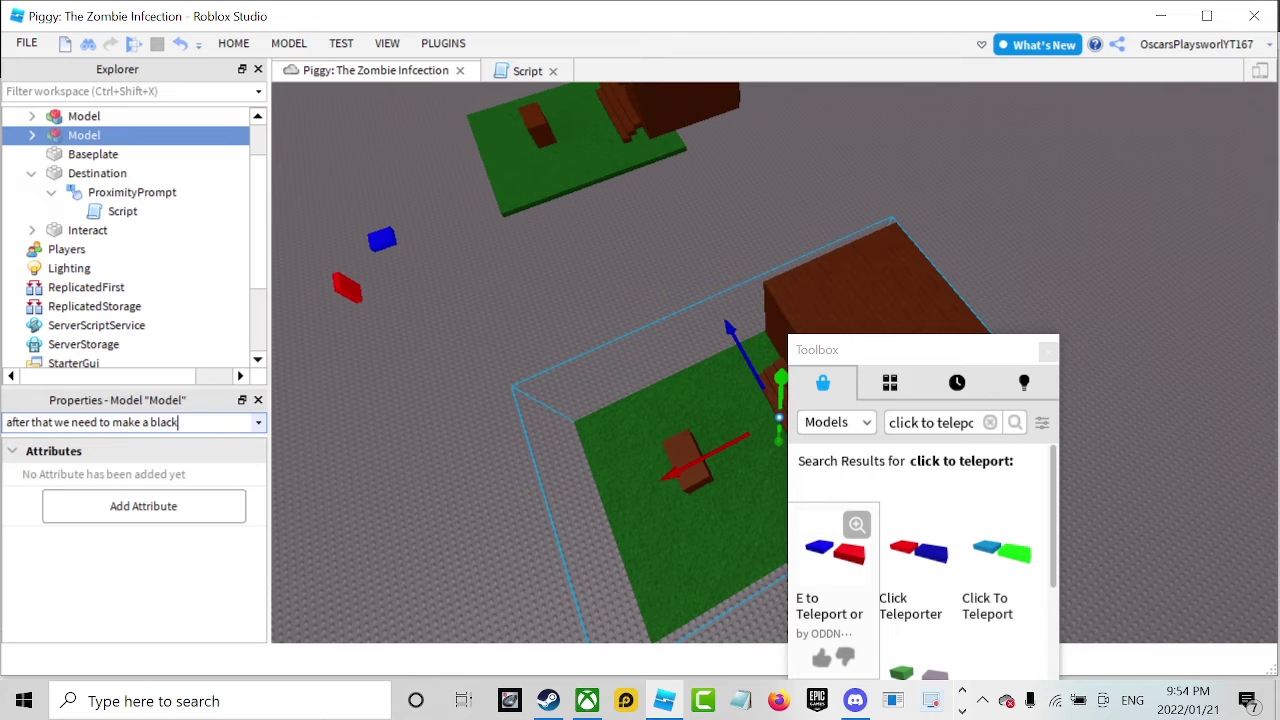
key("BackSpace")
key("BackSpace")
key("BackSpace")
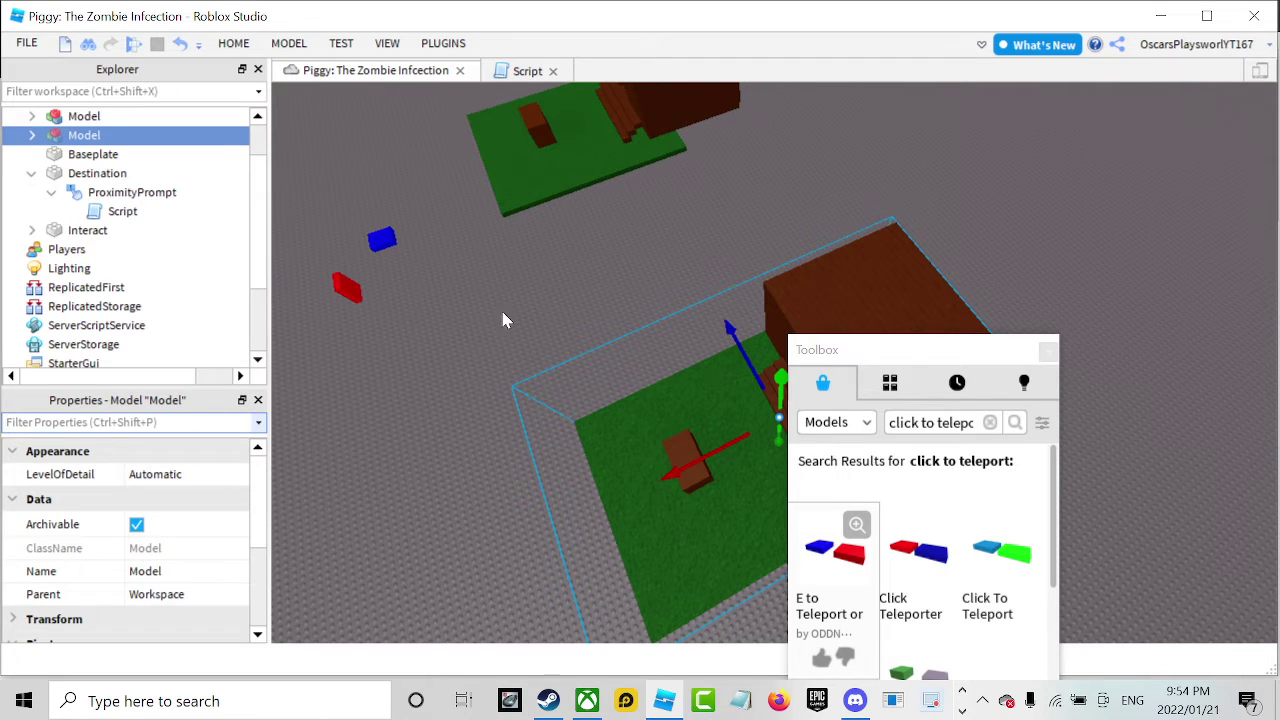
Ungroup both the duplicated house model and the original one into separate parts.
left_click(664, 255)
left_click(702, 409)
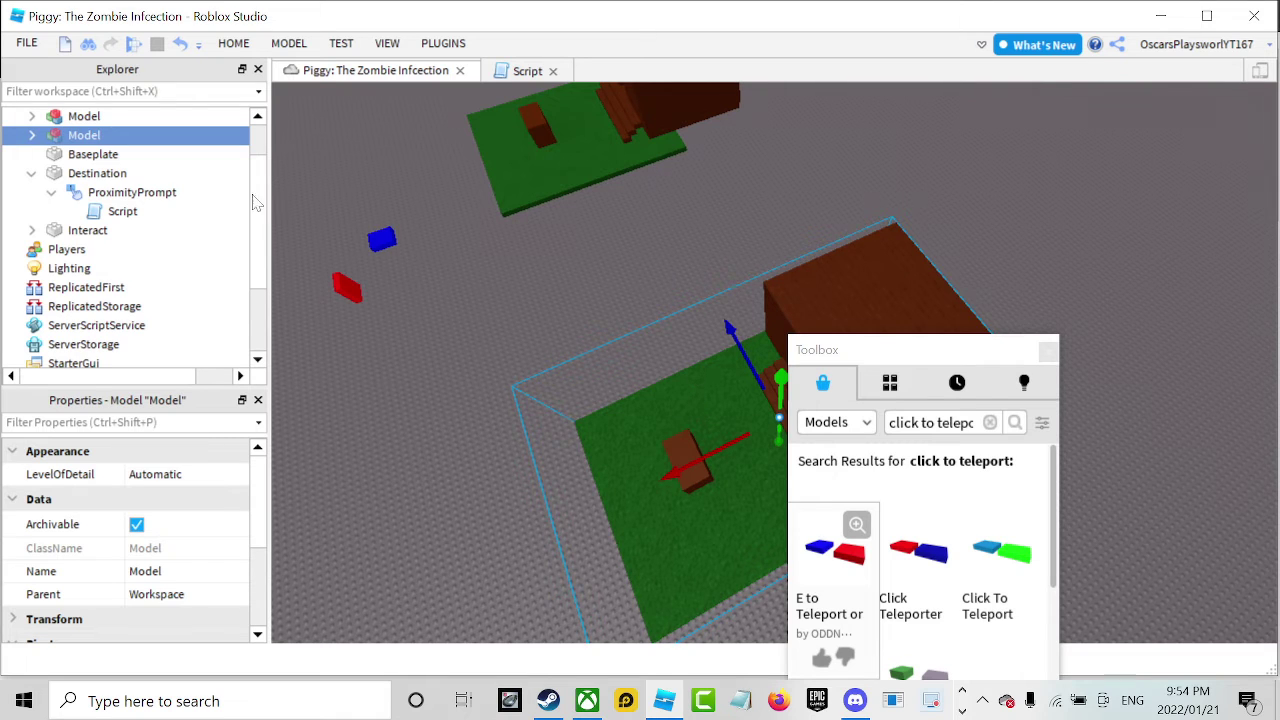
right_click(68, 135)
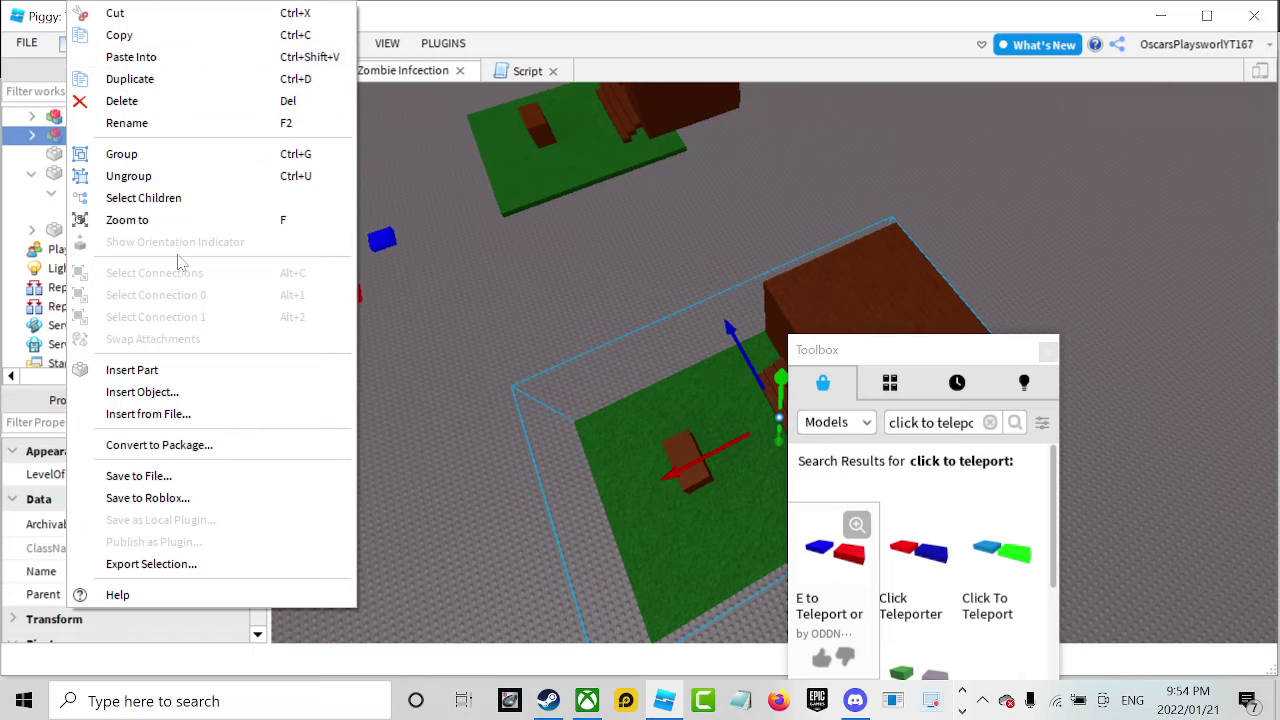
left_click(50, 145)
key("ctrl+u")
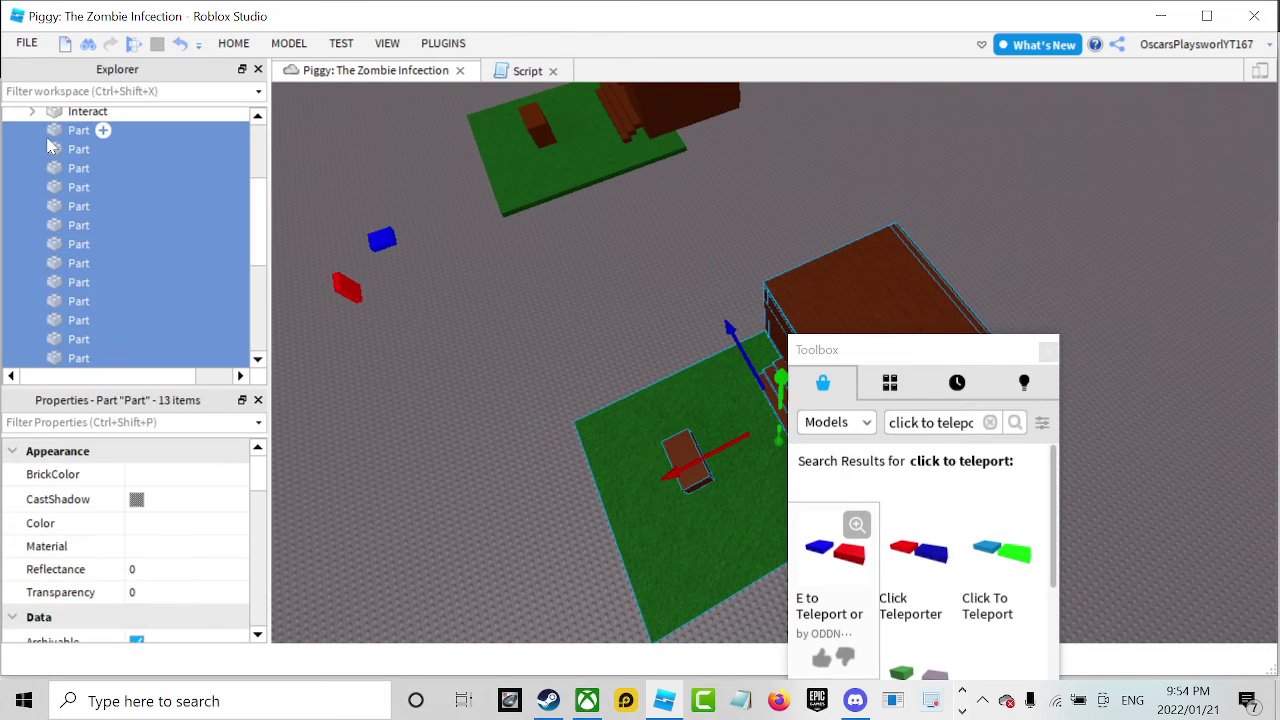
scroll(97, 215, "up", 1)
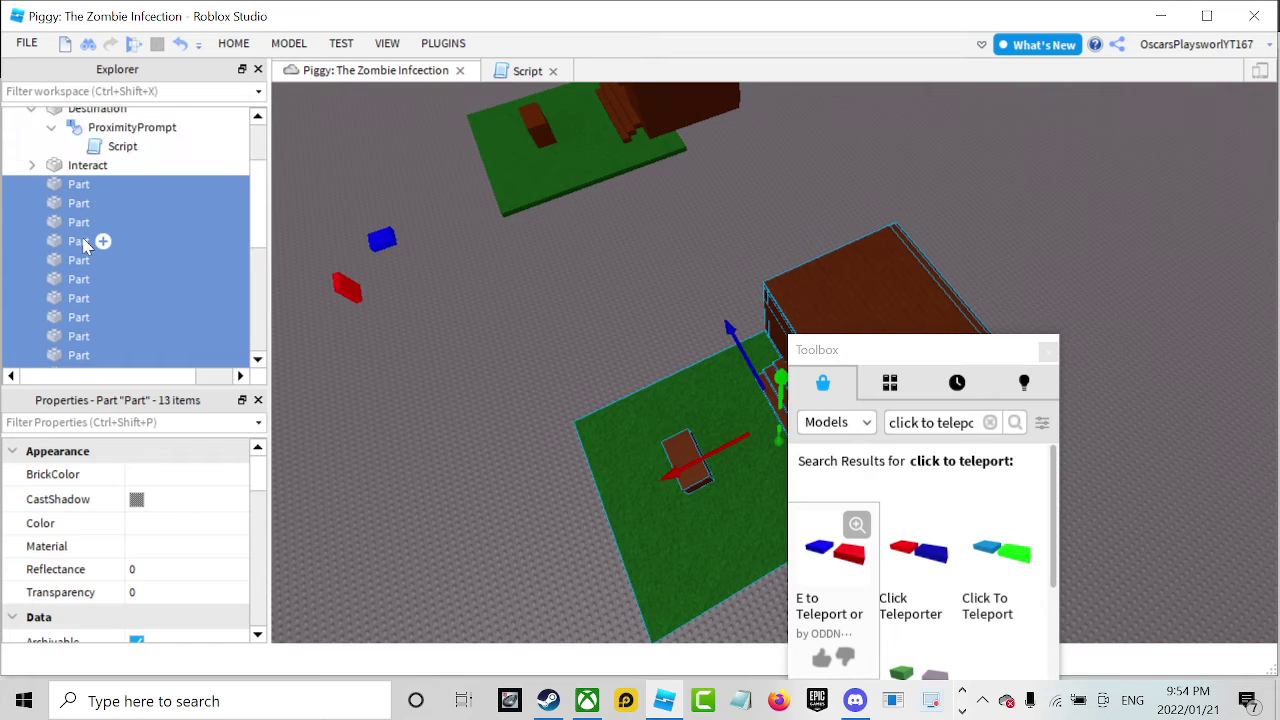
left_click(571, 129)
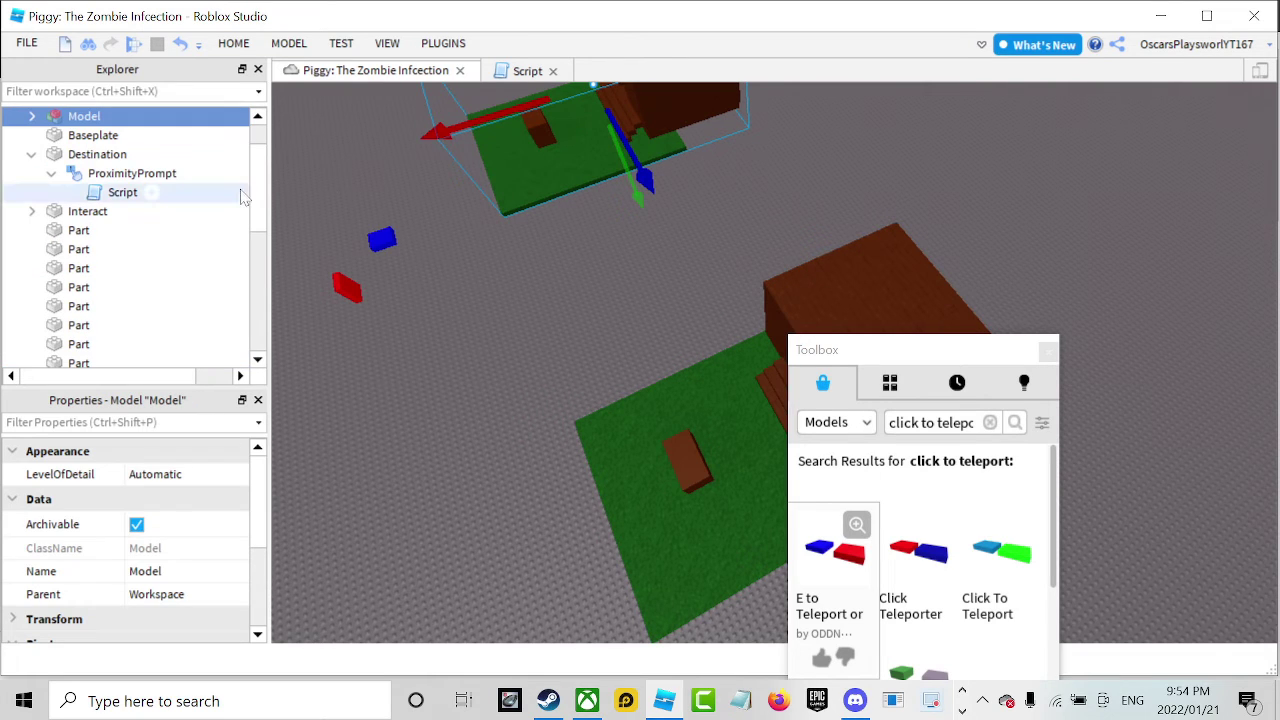
key("ctrl+z")
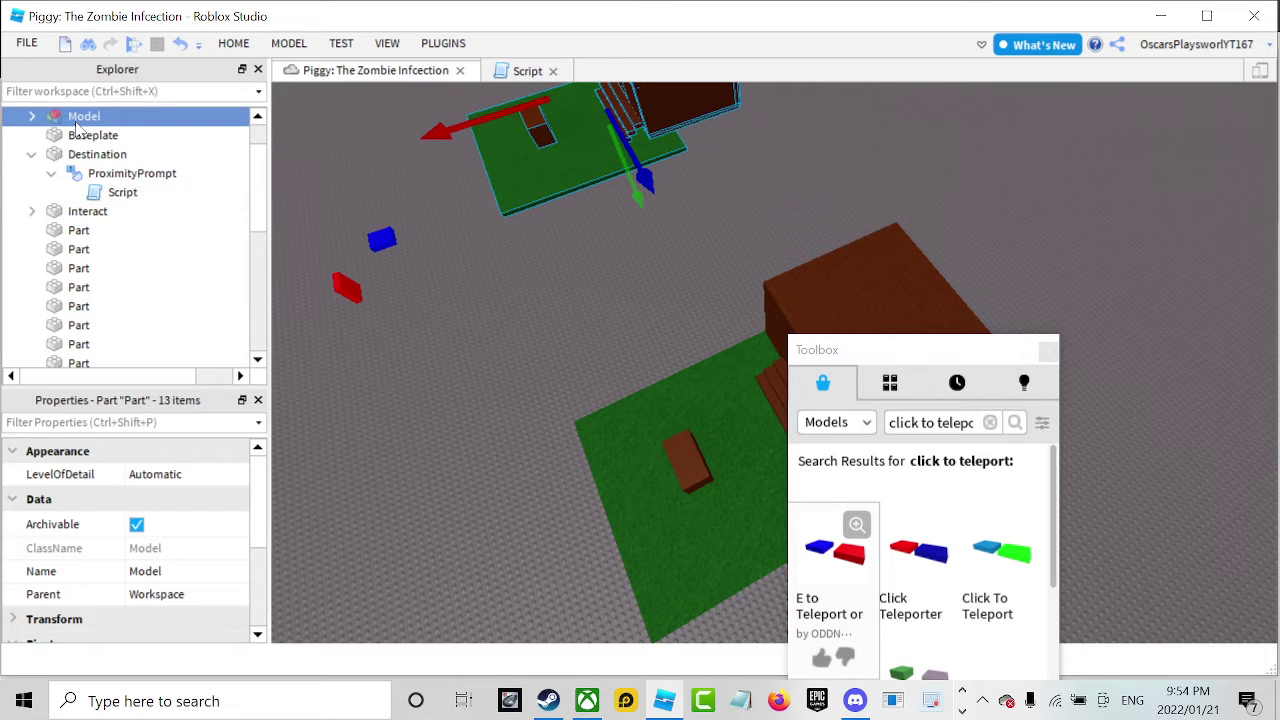
left_click(564, 283)
right_click_drag(564, 283, 564, 274)
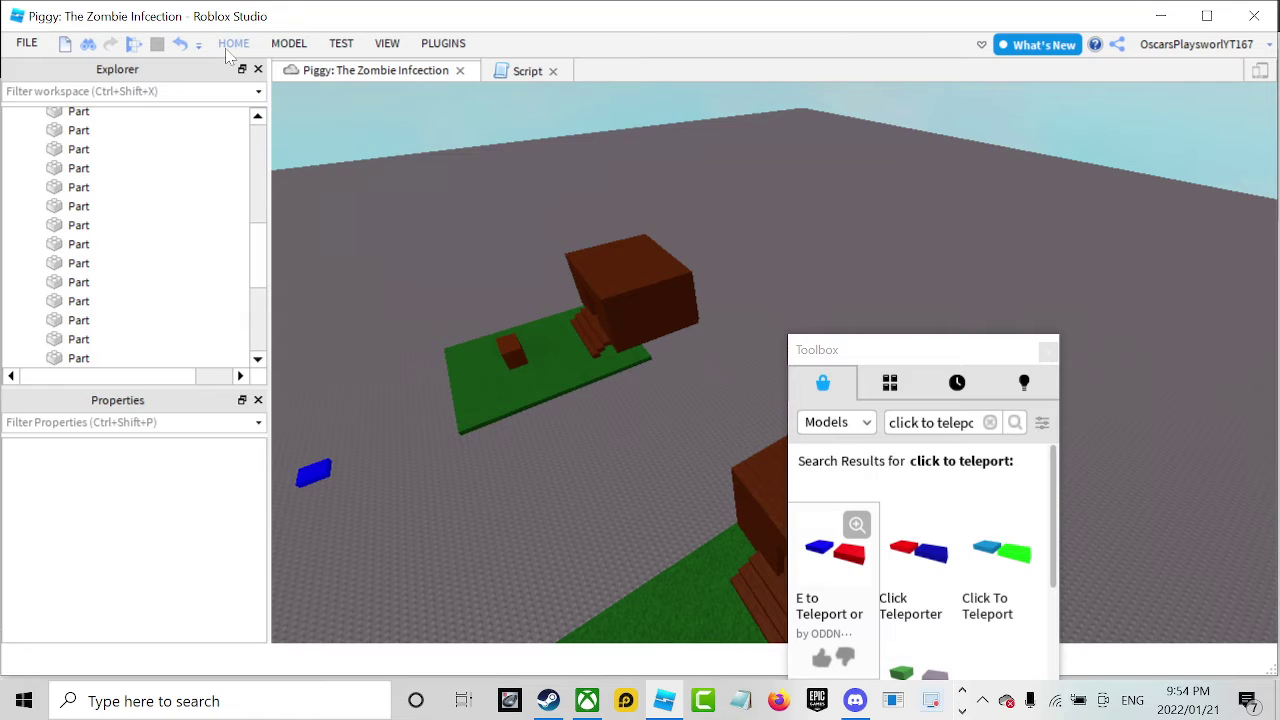
left_click(231, 46)
left_click(117, 424)
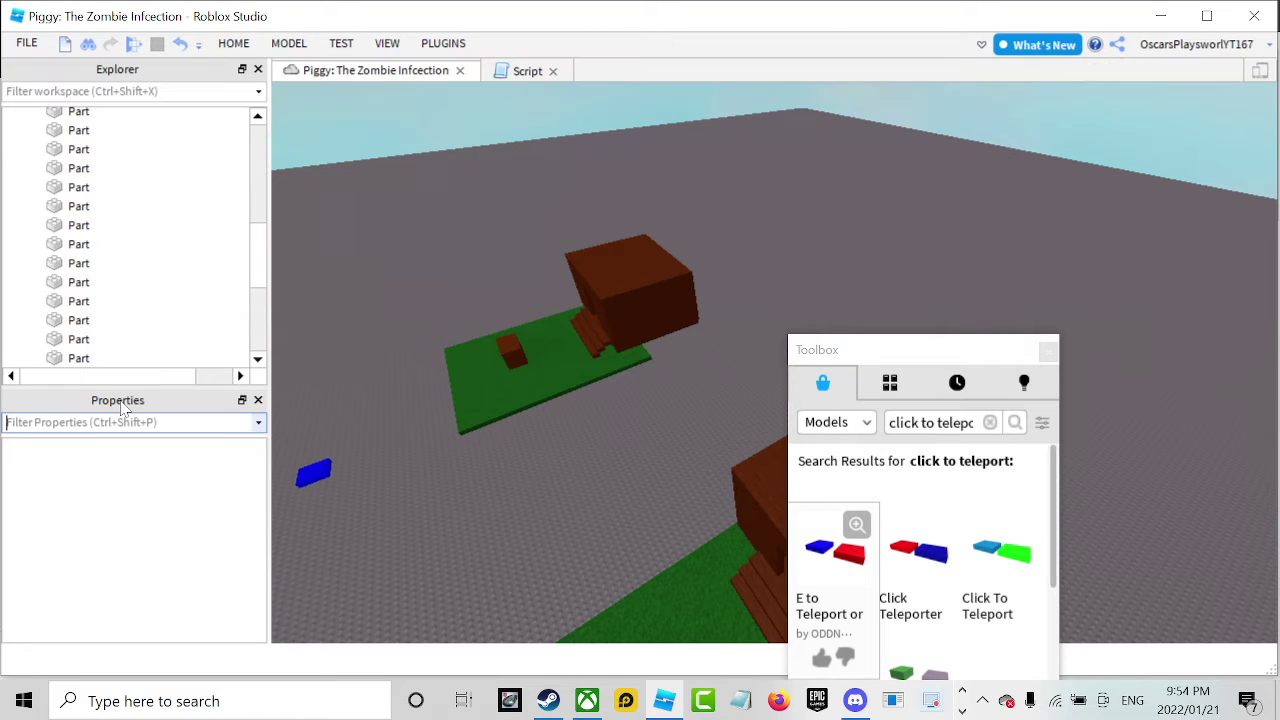
type("in")
key("BackSpace")
key("BackSpace")
key("BackSpace")
key("BackSpace")
key("BackSpace")
key("BackSpace")
key("BackSpace")
key("BackSpace")
Insert a new block part and place it on the baseplate against the grass edge beside the house.
left_click(233, 43)
left_click(556, 88)
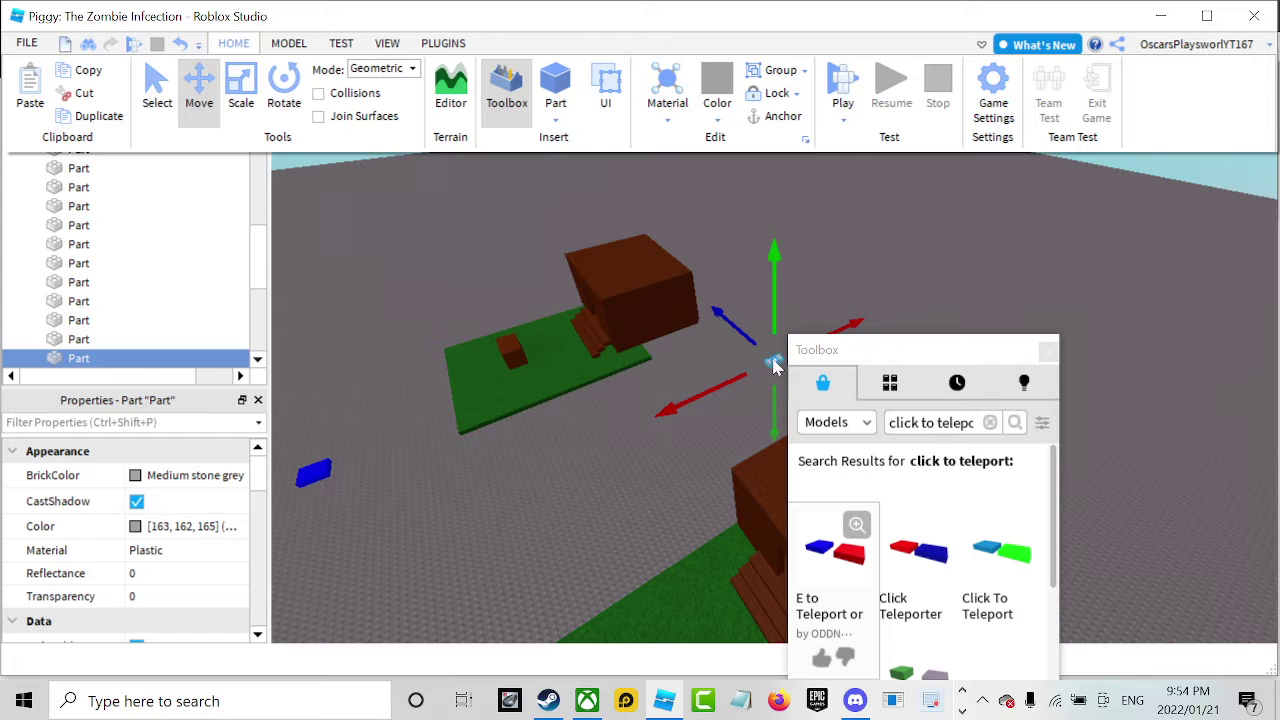
left_click_drag(773, 366, 626, 378)
scroll(628, 370, "up", 4)
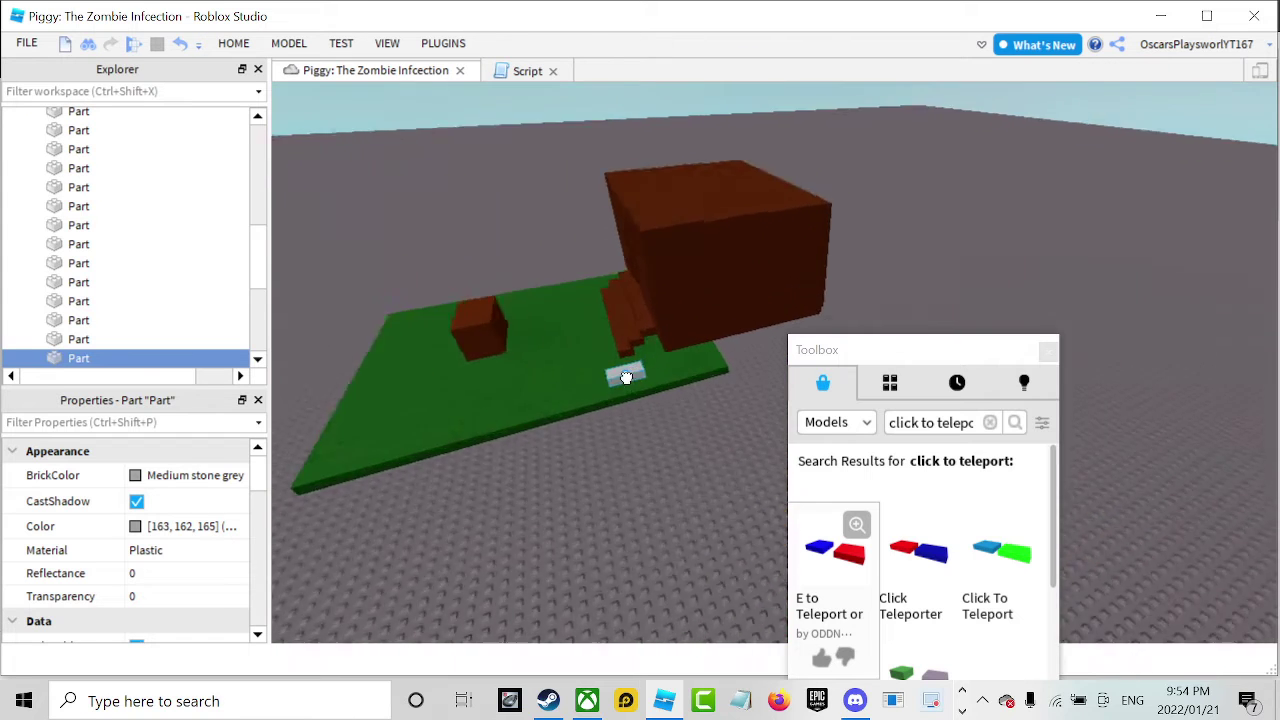
scroll(625, 377, "up", 5)
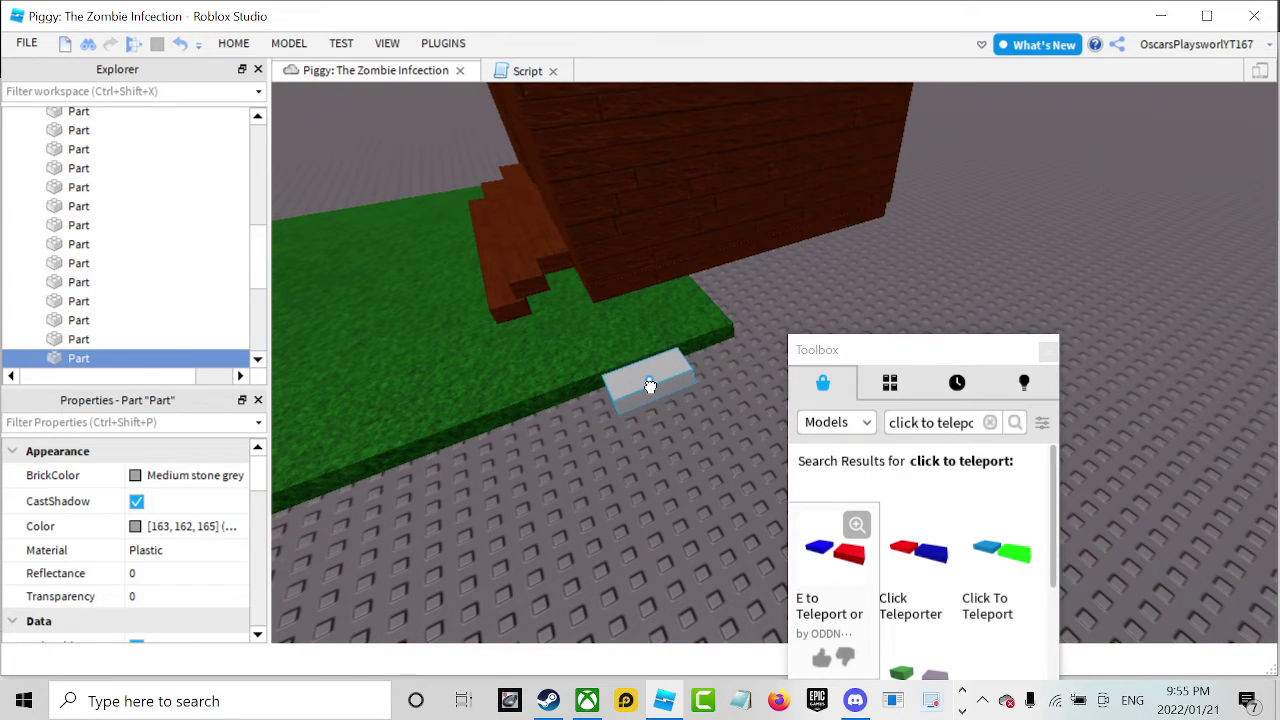
left_click(650, 383)
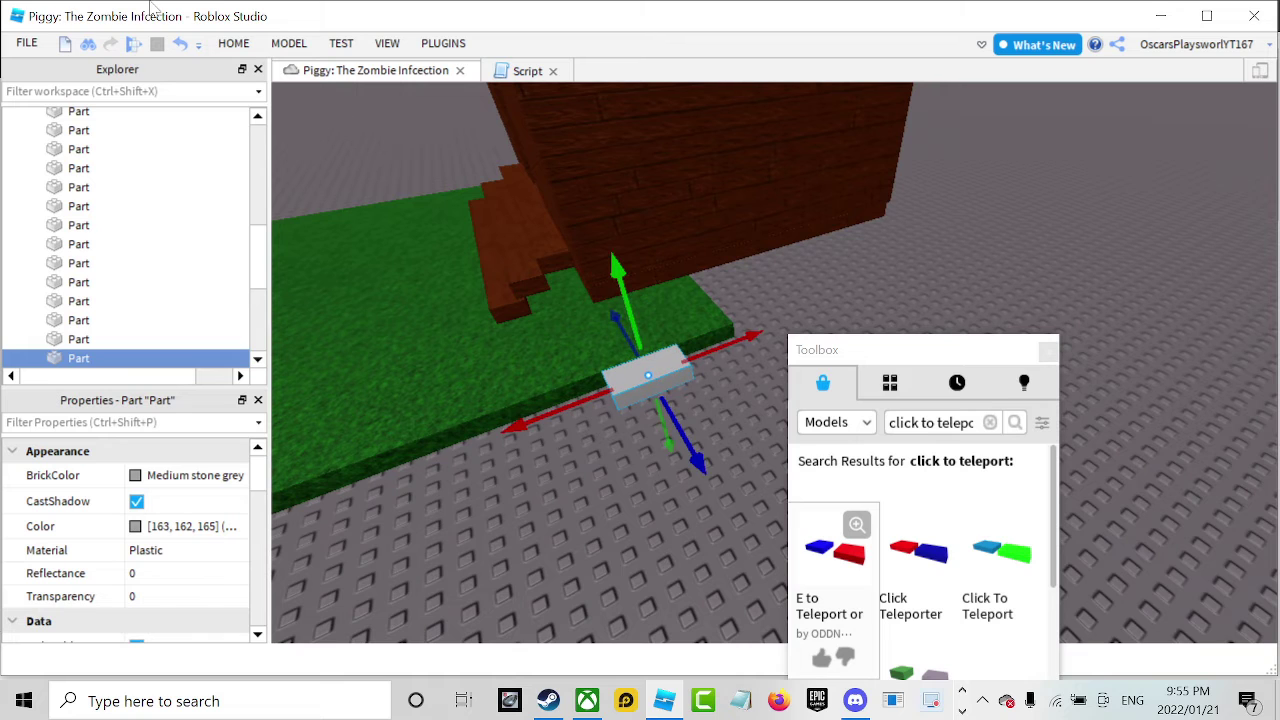
Scale the new part into a tall wall that runs along the whole grass edge and past the house.
left_click(233, 43)
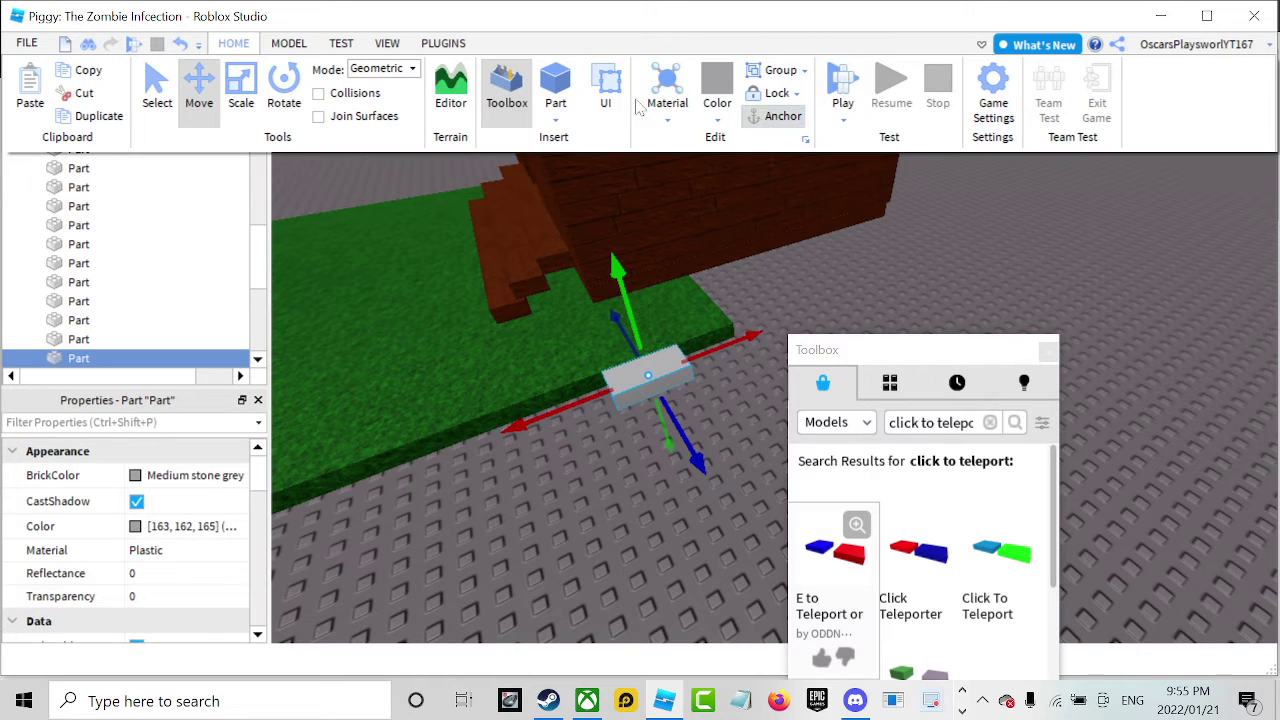
left_click(246, 48)
left_click(241, 50)
left_click(241, 88)
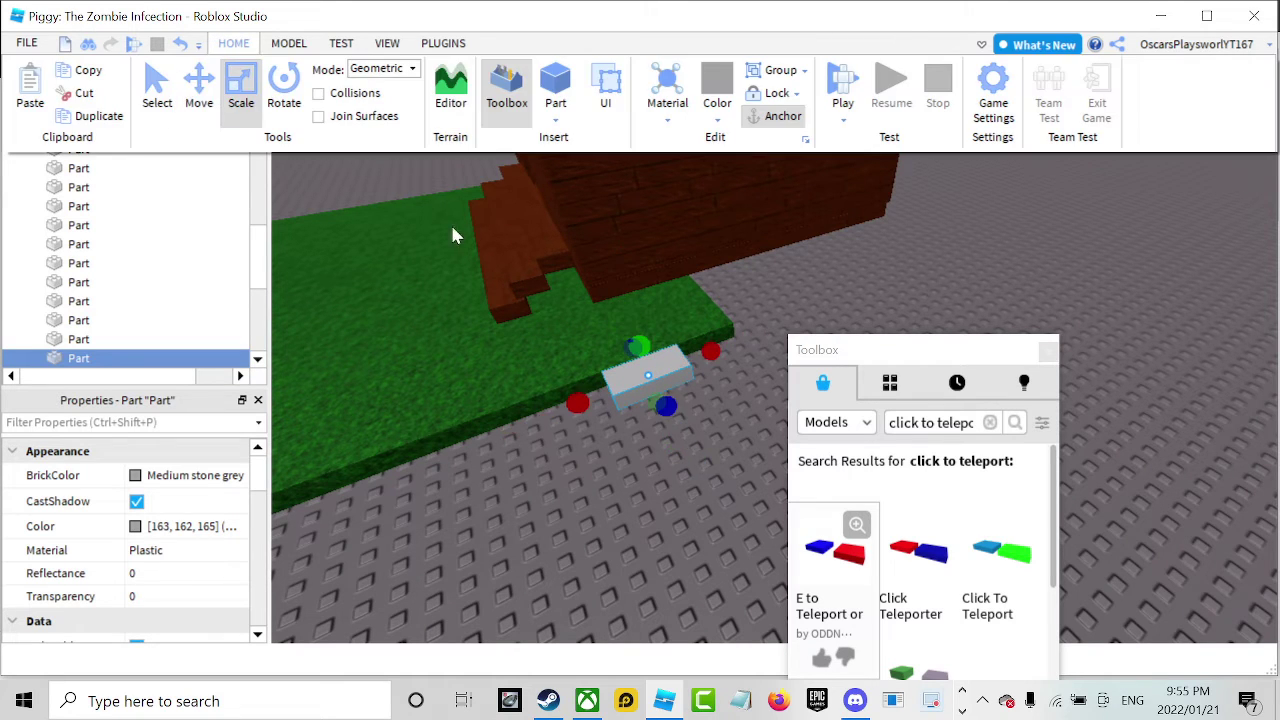
left_click_drag(703, 362, 838, 265)
scroll(838, 264, "down", 8)
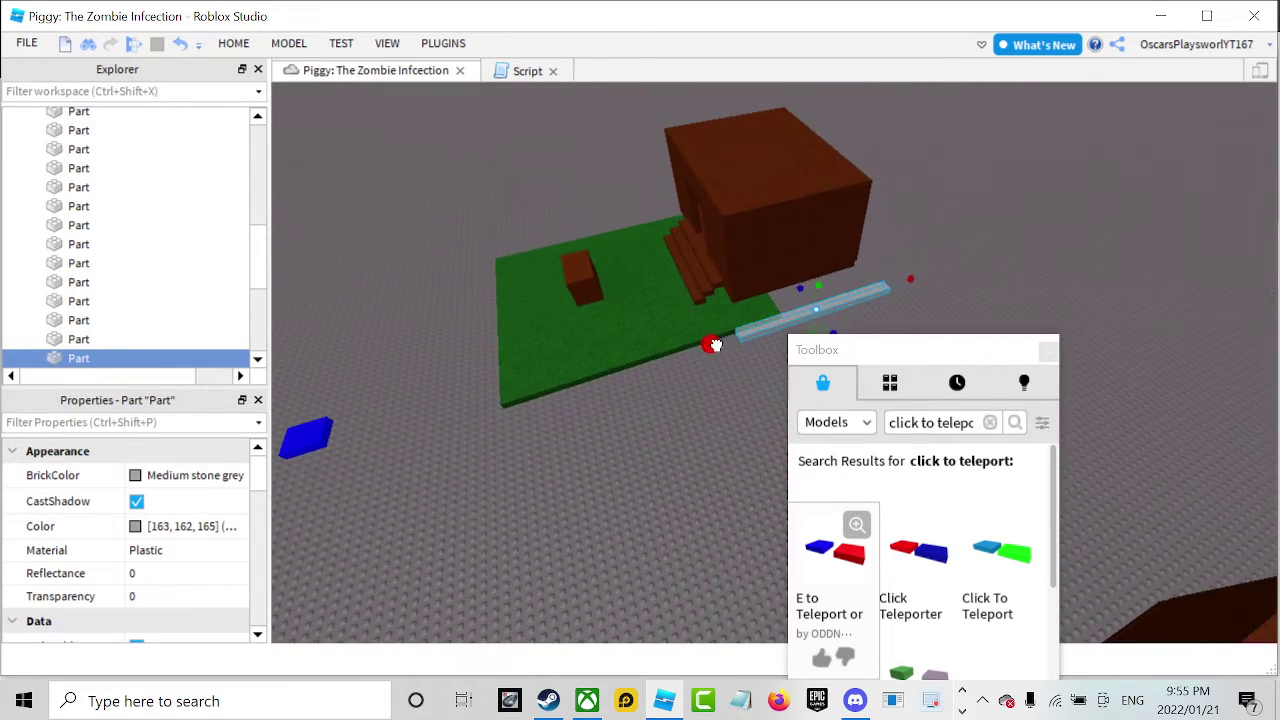
left_click_drag(716, 345, 474, 424)
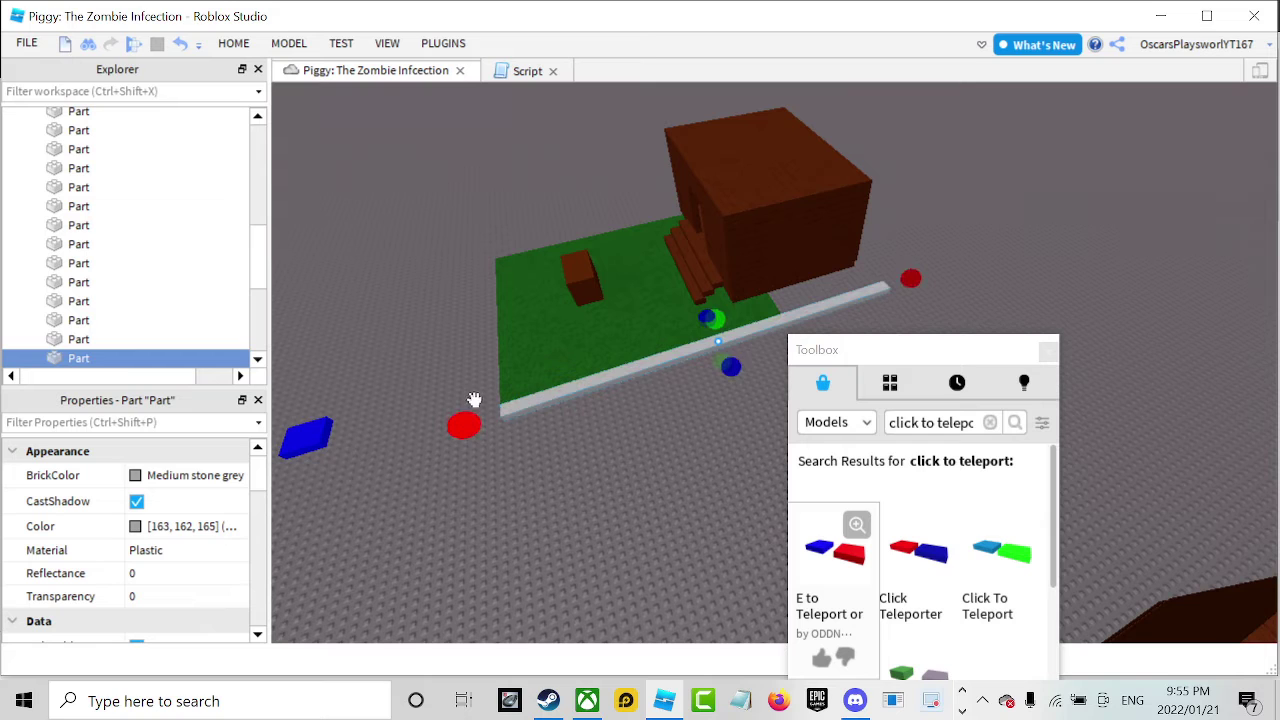
left_click_drag(720, 314, 663, 141)
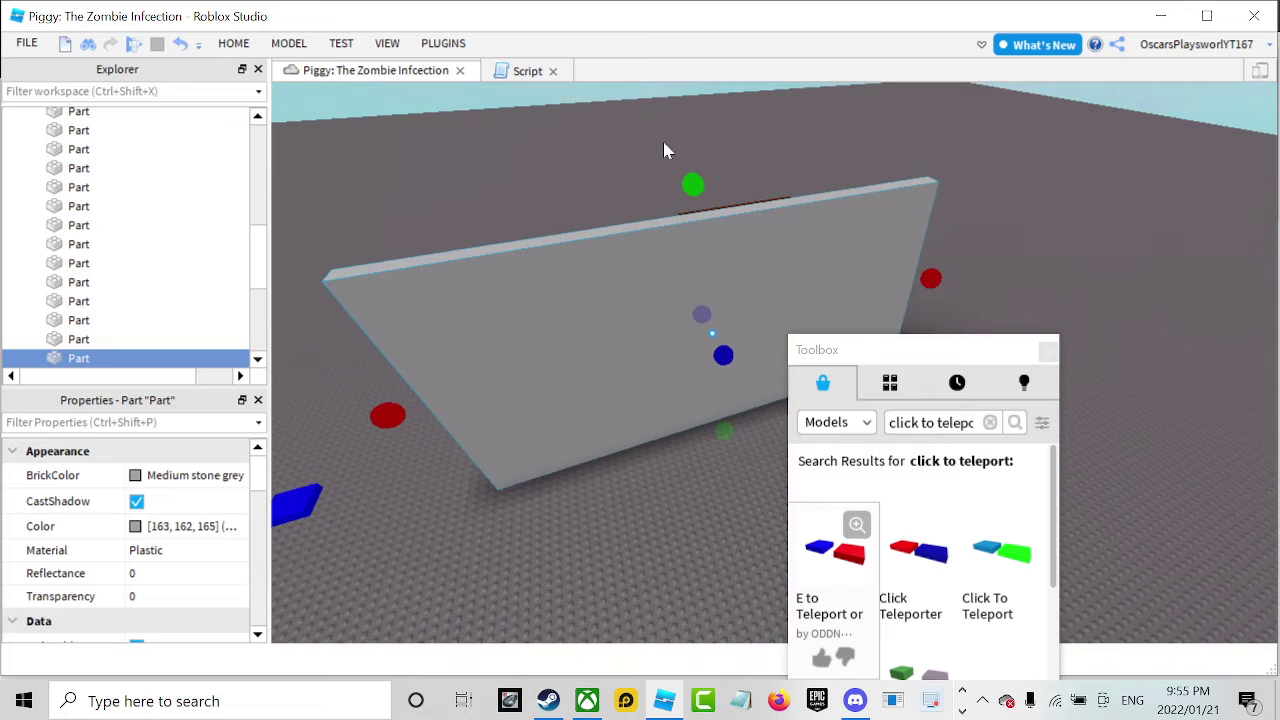
right_click_drag(640, 368, 640, 400)
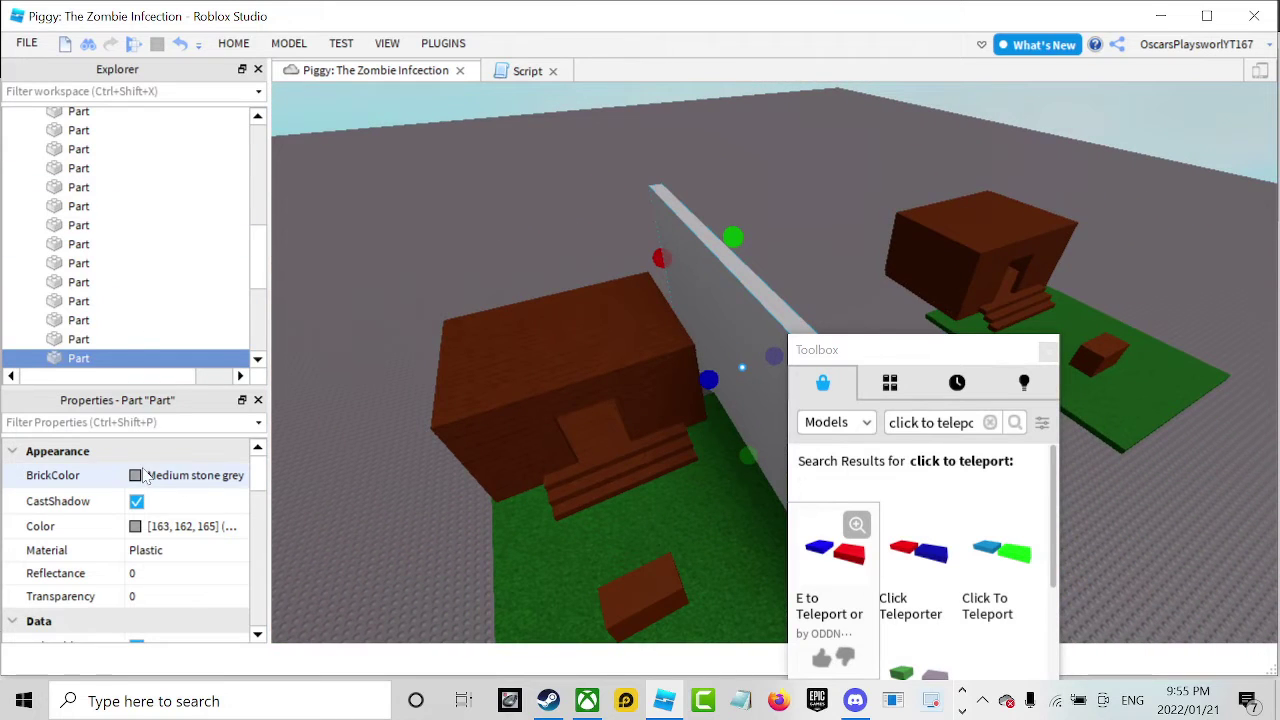
Set the tall wall's BrickColor to Really black and its material to Neon.
left_click(148, 476)
left_click(218, 660)
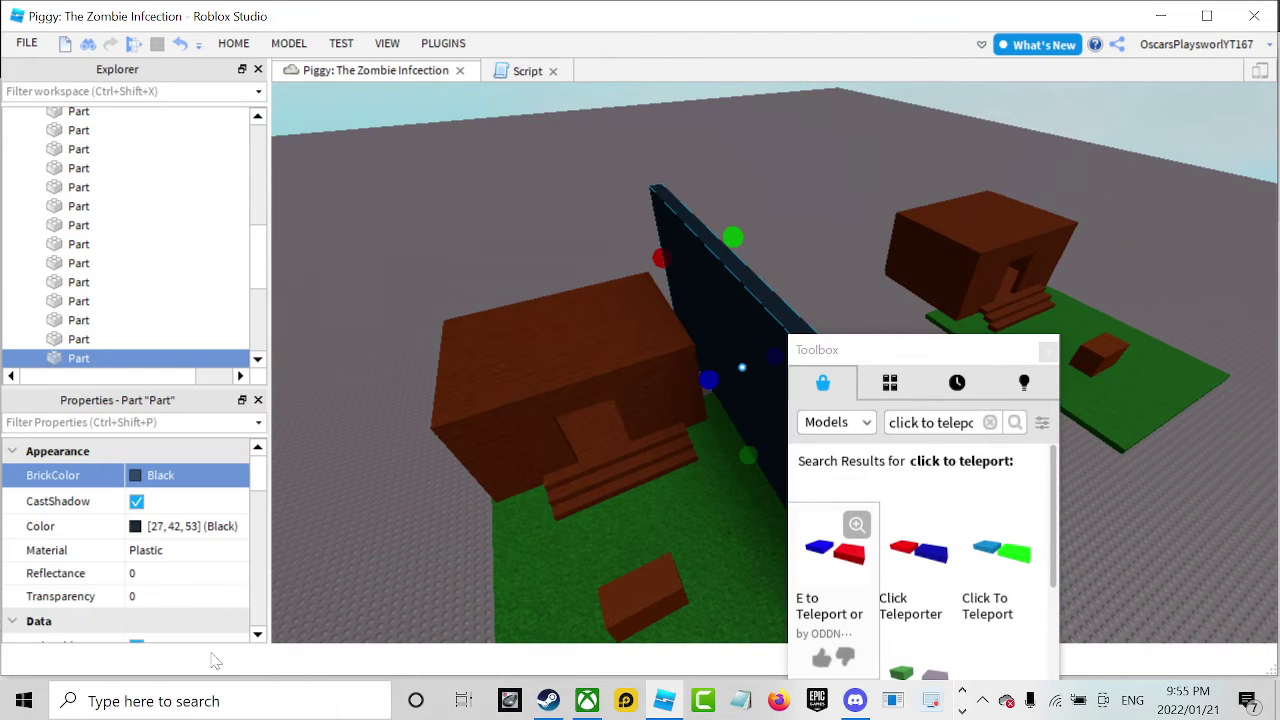
right_click_drag(654, 263, 652, 262)
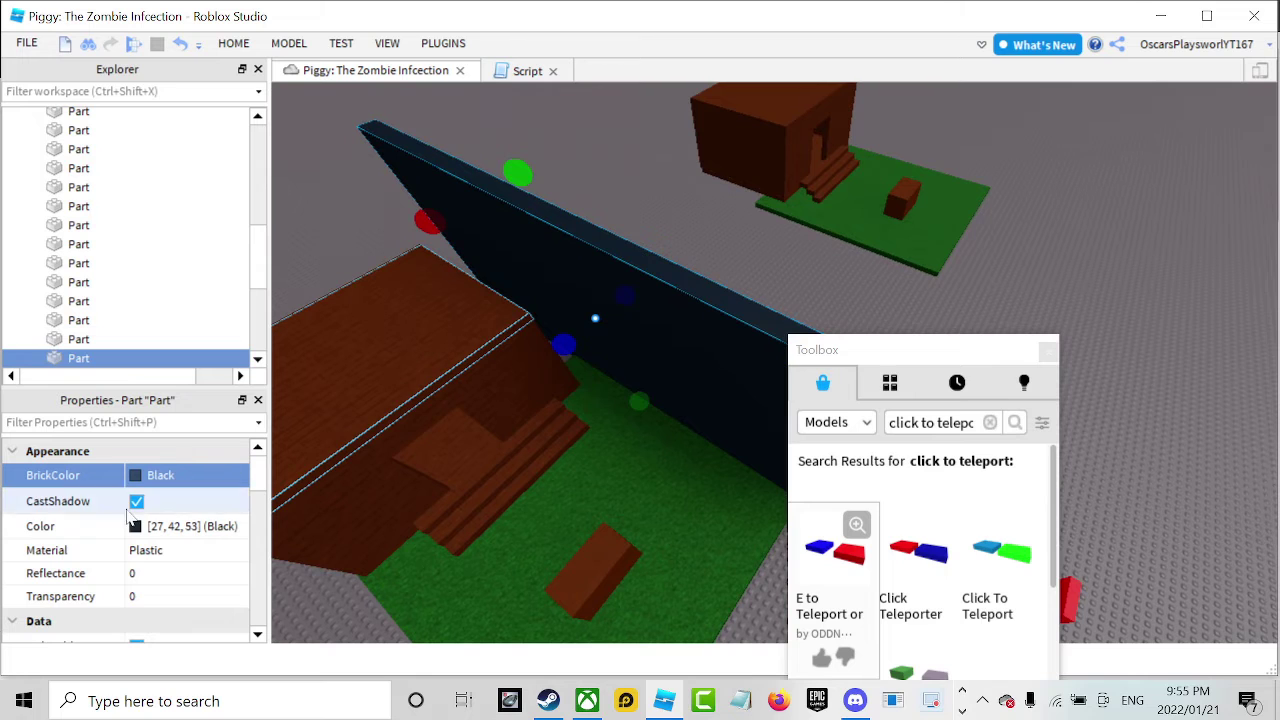
left_click(135, 476)
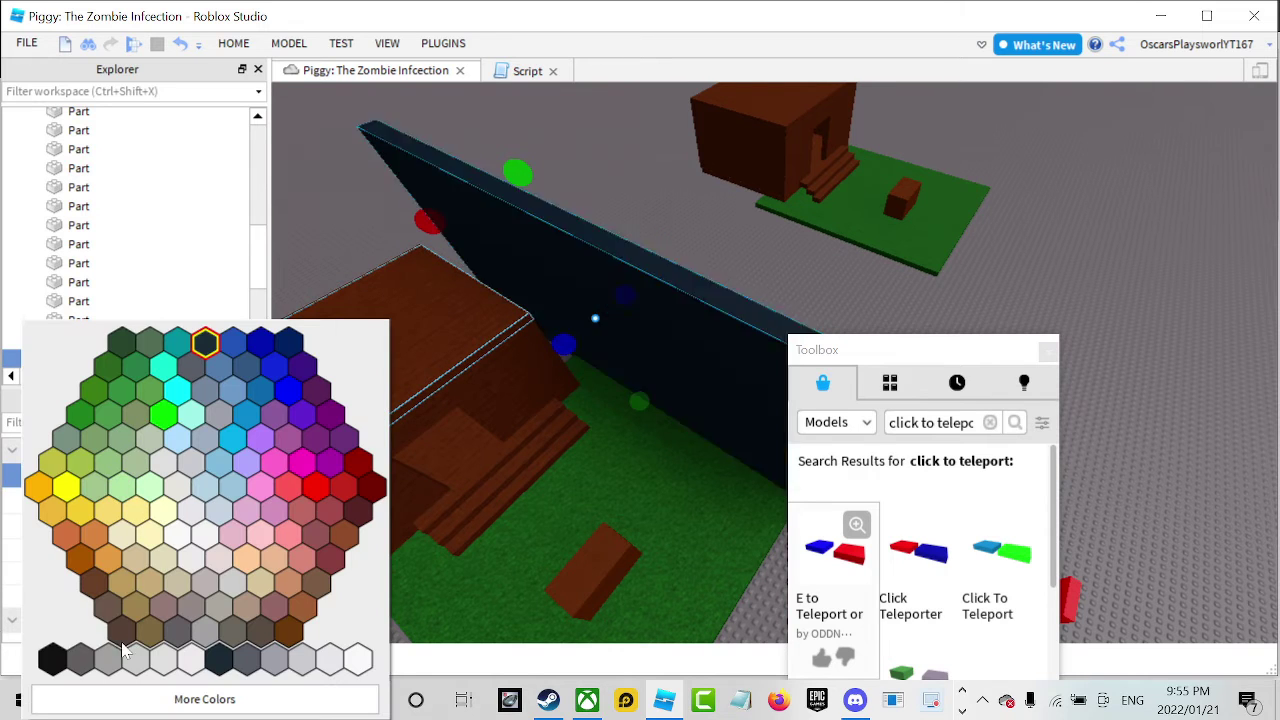
left_click(52, 658)
left_click(160, 553)
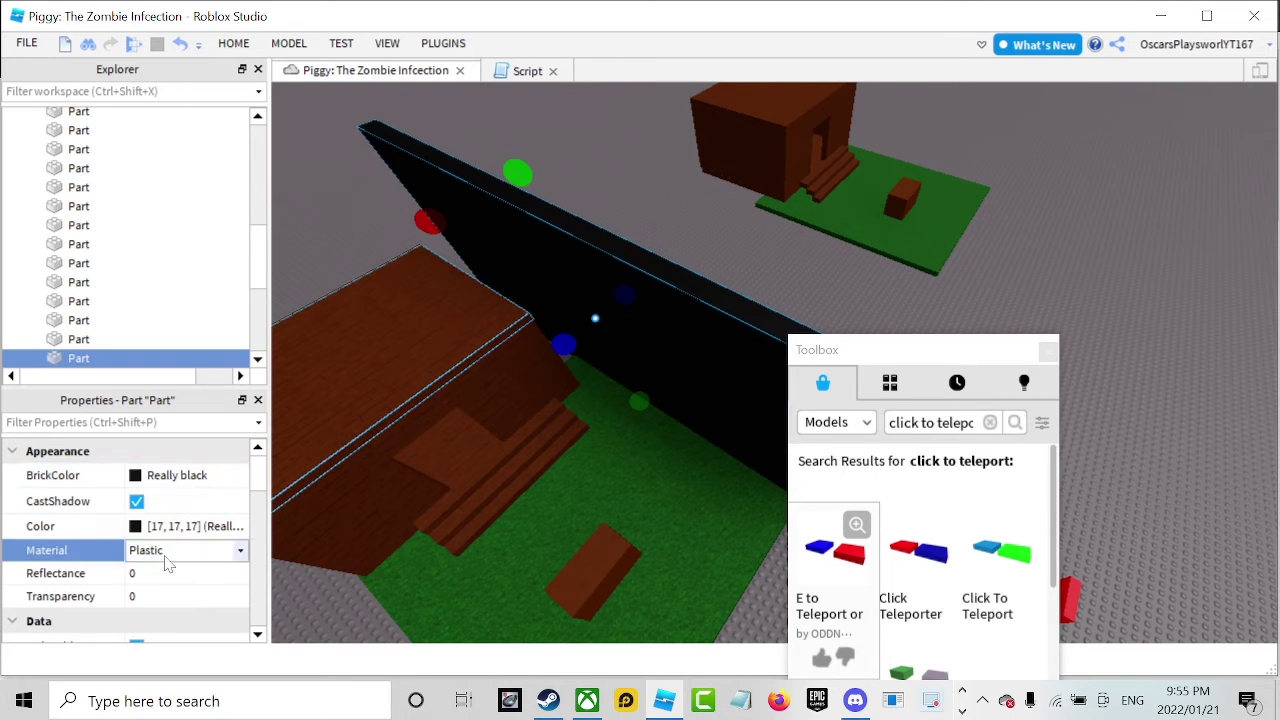
left_click(163, 553)
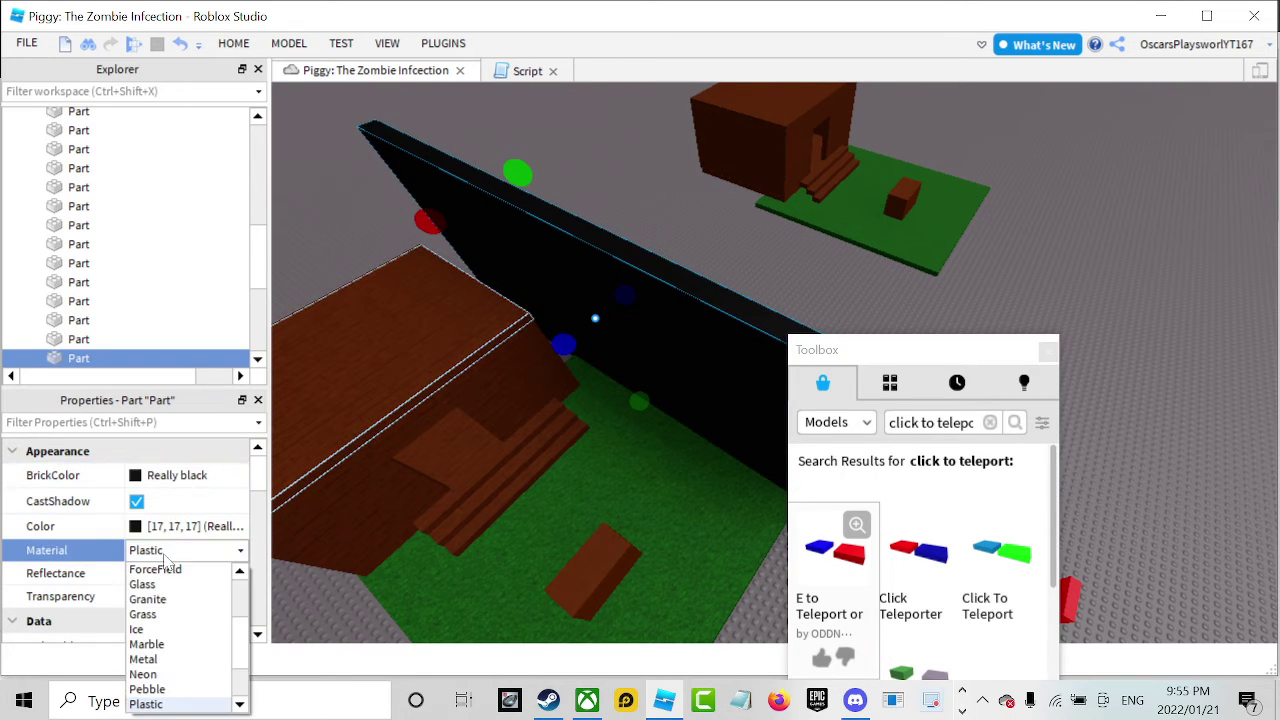
left_click(150, 674)
Duplicate the black wall and move the copy to the opposite edge of the grass, on the other side of the house.
right_click_drag(748, 316, 757, 312)
key("w")
key("w")
scroll(756, 309, "down", 5)
key("a")
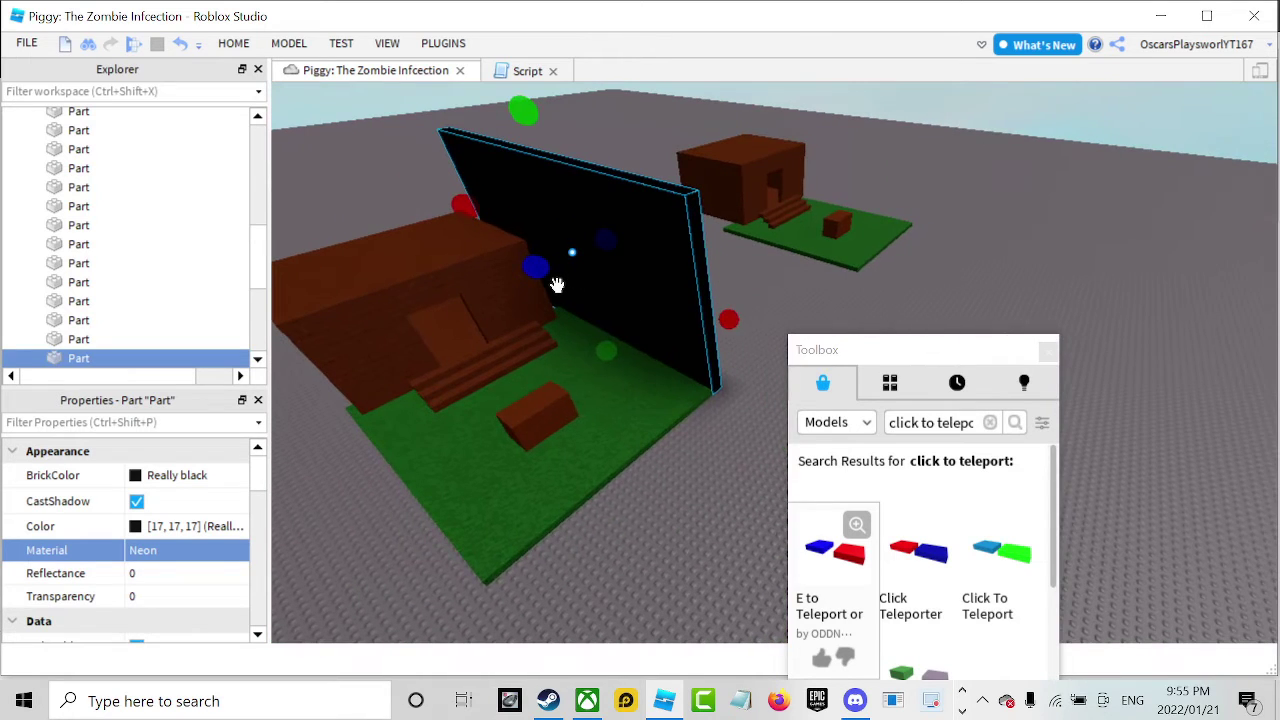
left_click(233, 43)
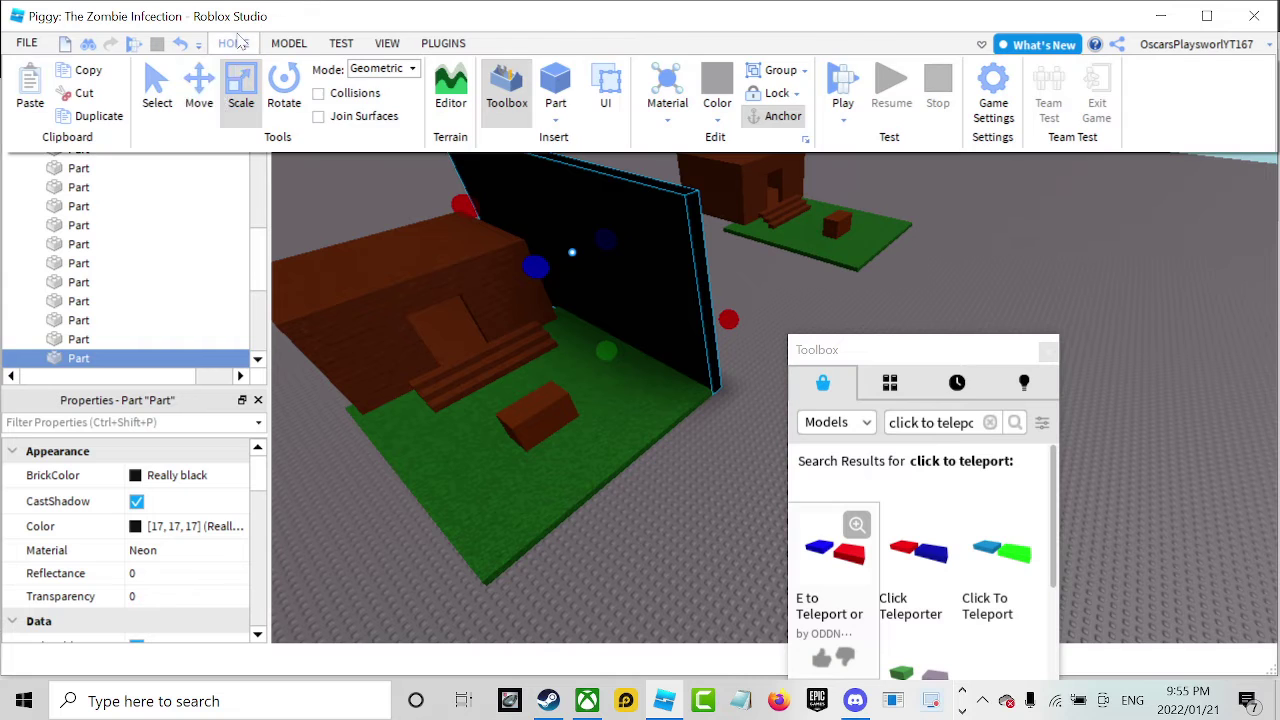
left_click(199, 88)
right_click_drag(561, 276, 446, 322)
left_click(426, 423)
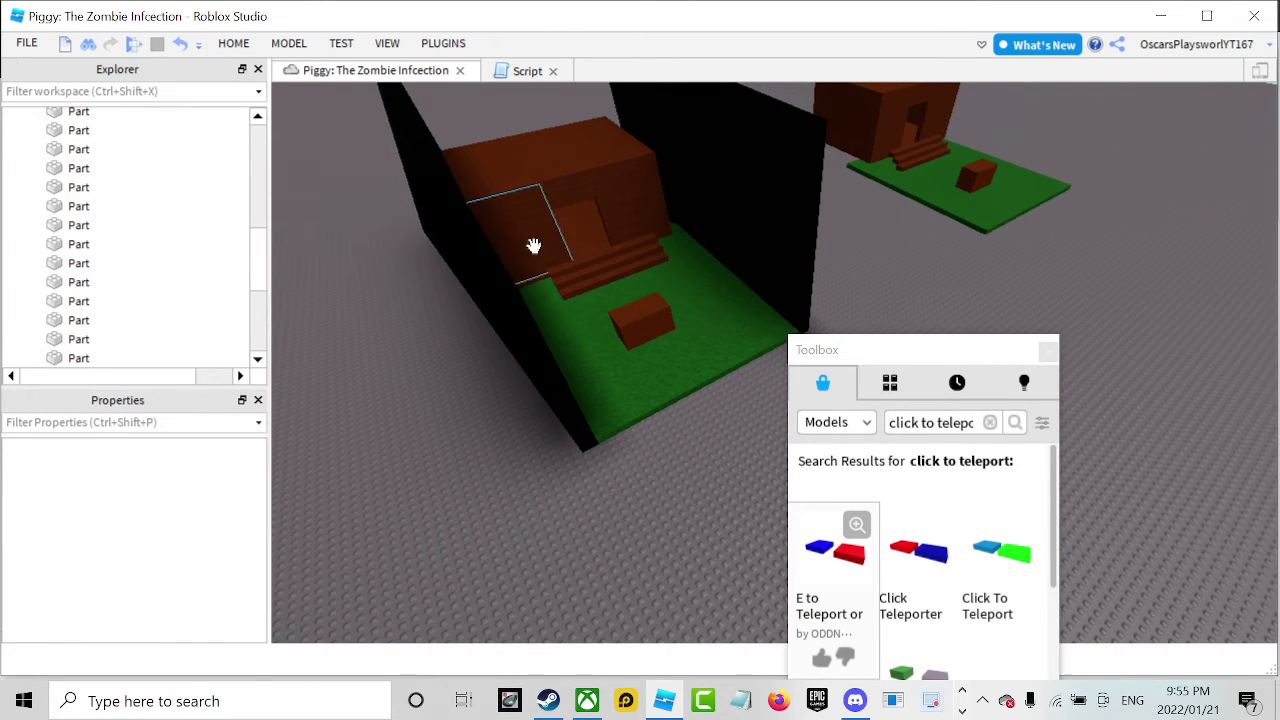
Duplicate a side wall and rotate the copy so it stands across the open front edge of the grass.
scroll(572, 174, "up", 5)
scroll(571, 172, "down", 6)
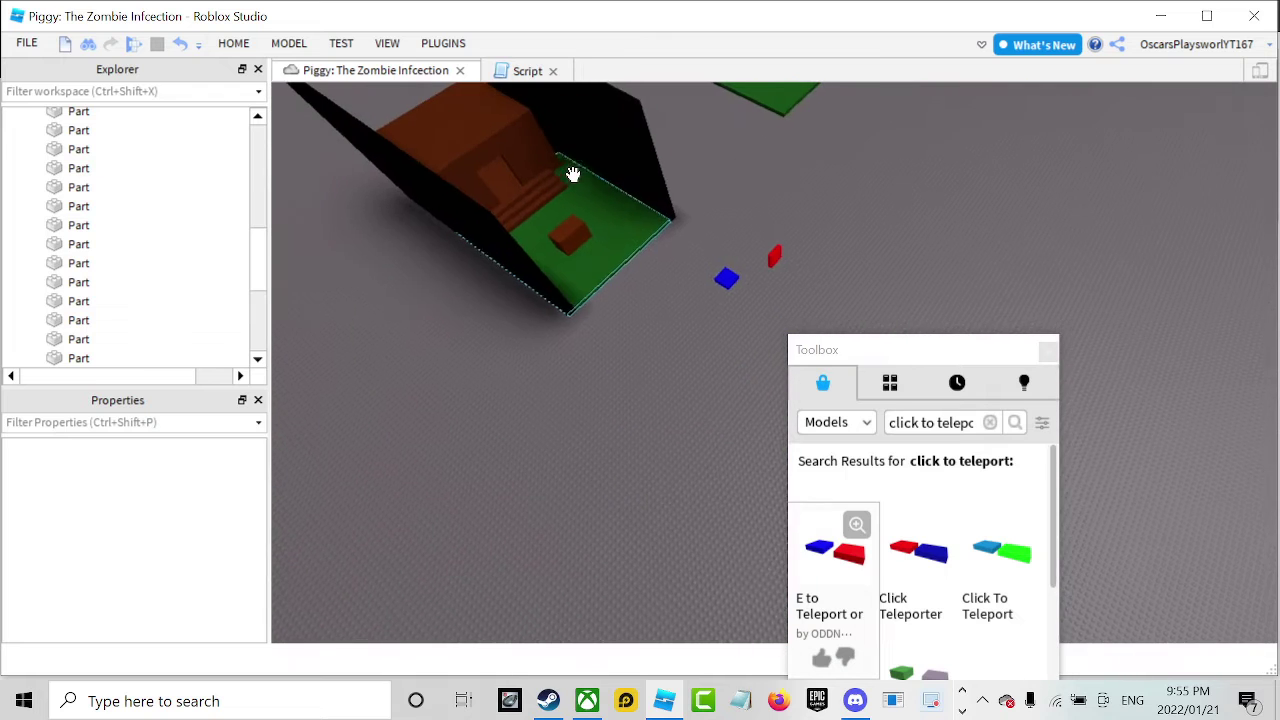
left_click(608, 160)
key("ctrl+d")
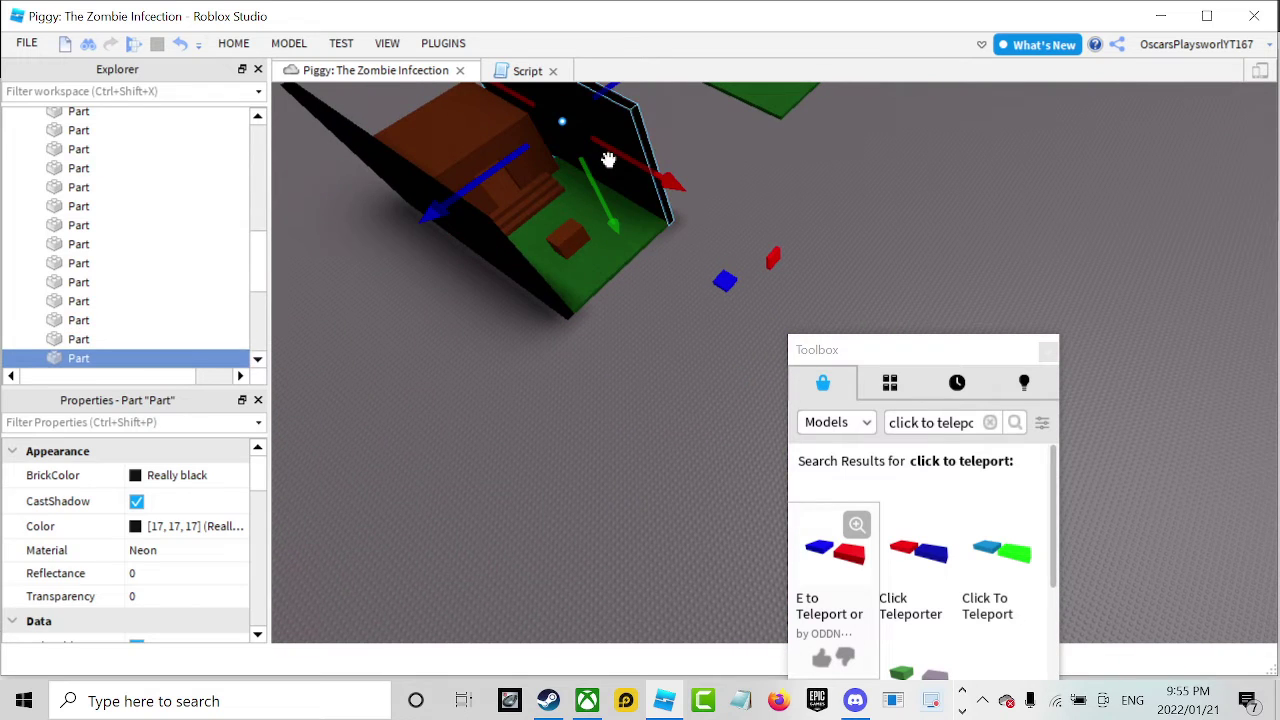
left_click_drag(617, 157, 740, 197)
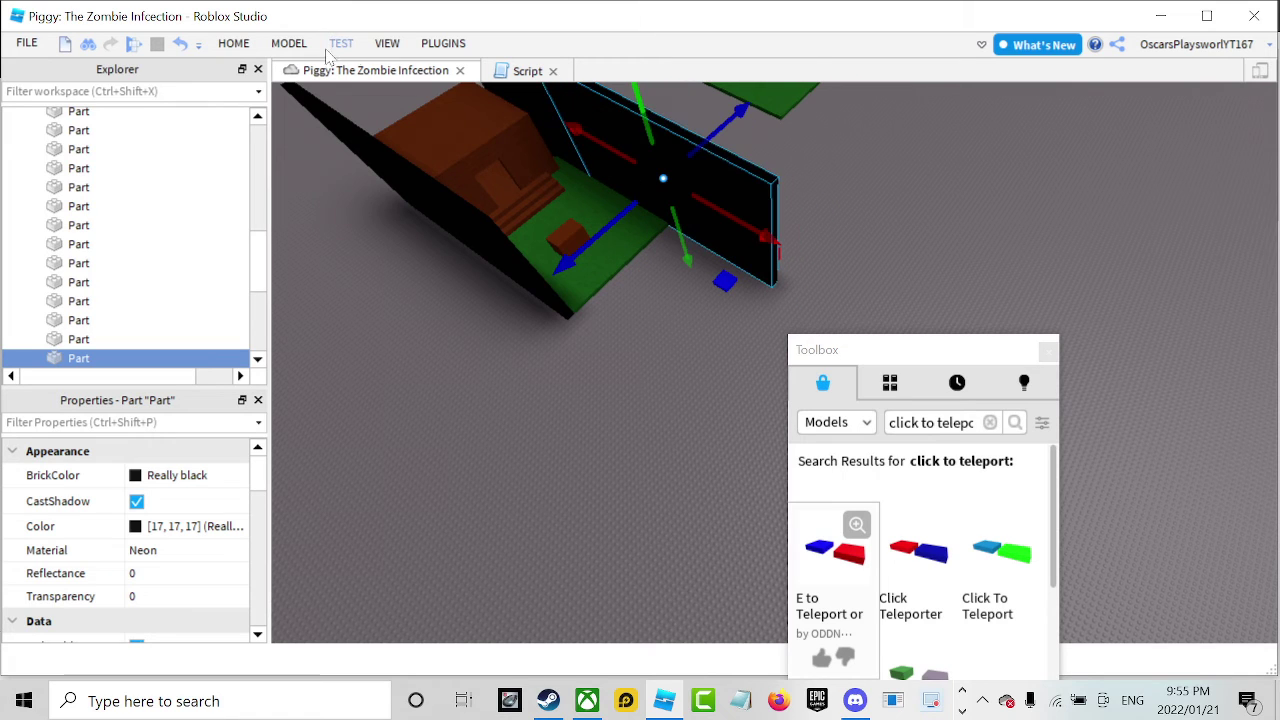
left_click(233, 46)
left_click(284, 88)
left_click_drag(697, 255, 573, 197)
left_click_drag(575, 206, 574, 306)
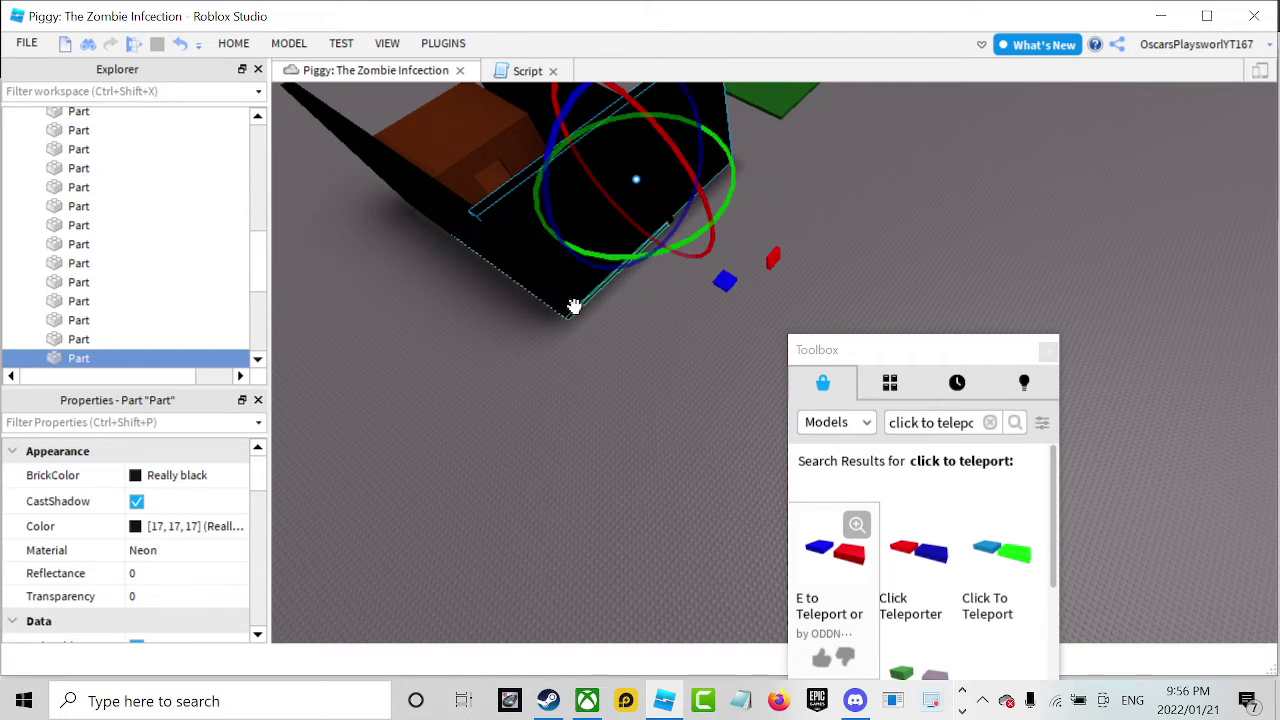
Scale the front wall so its ends line up with the two side walls.
scroll(523, 183, "up", 5)
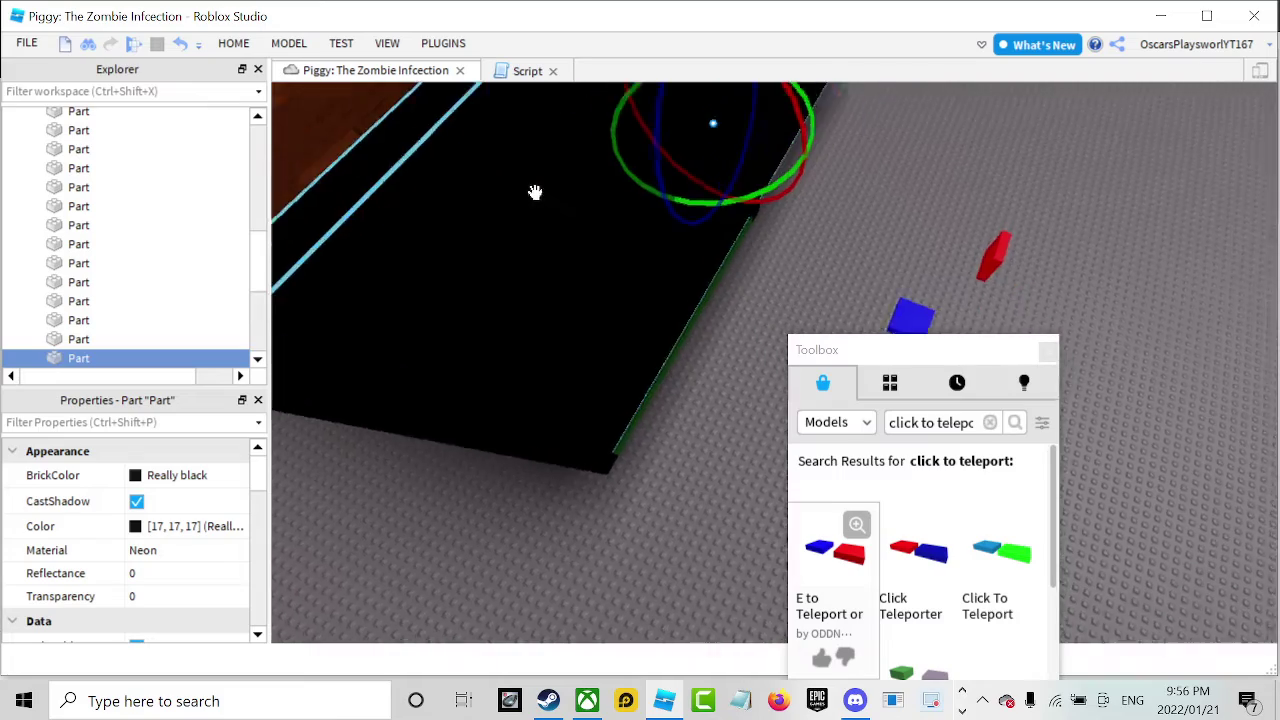
right_click_drag(535, 192, 530, 193)
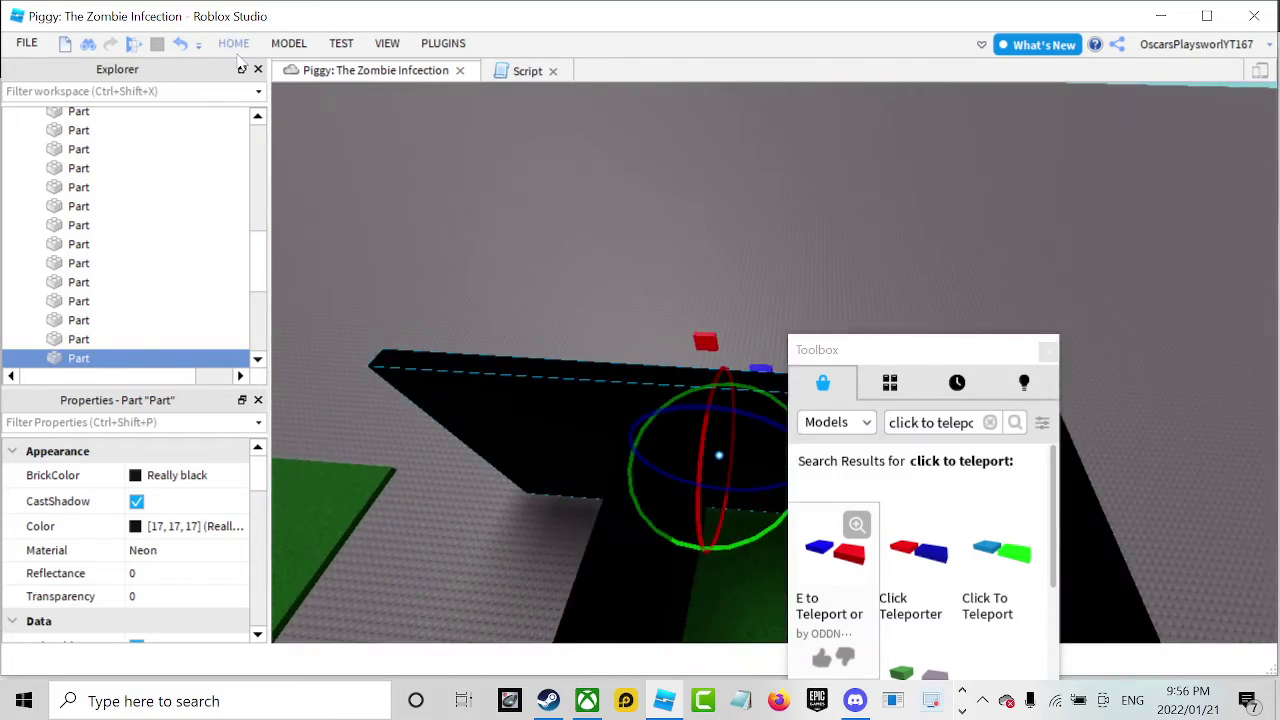
left_click(234, 43)
left_click(240, 88)
right_click_drag(477, 438, 593, 423)
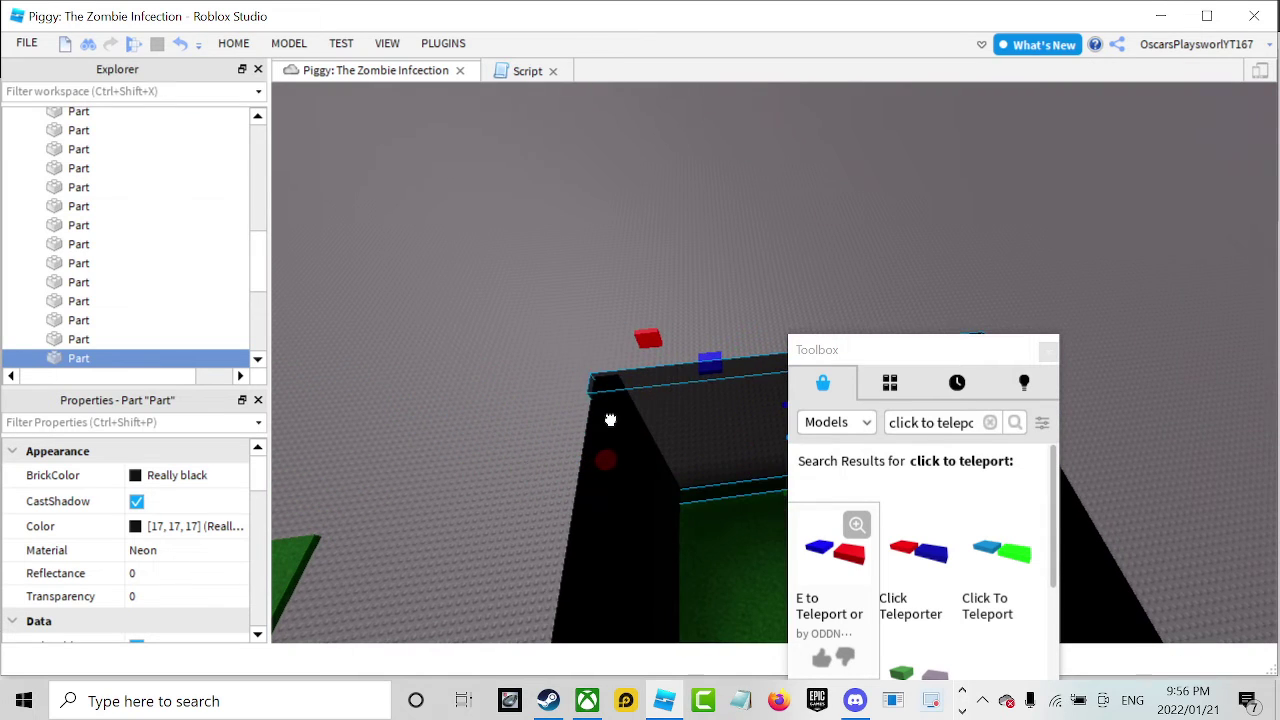
Check the enclosure from inside, and place a copy of the front wall behind the house to close the open back end.
left_click(779, 240)
right_click_drag(779, 240, 779, 241)
scroll(779, 241, "up", 8)
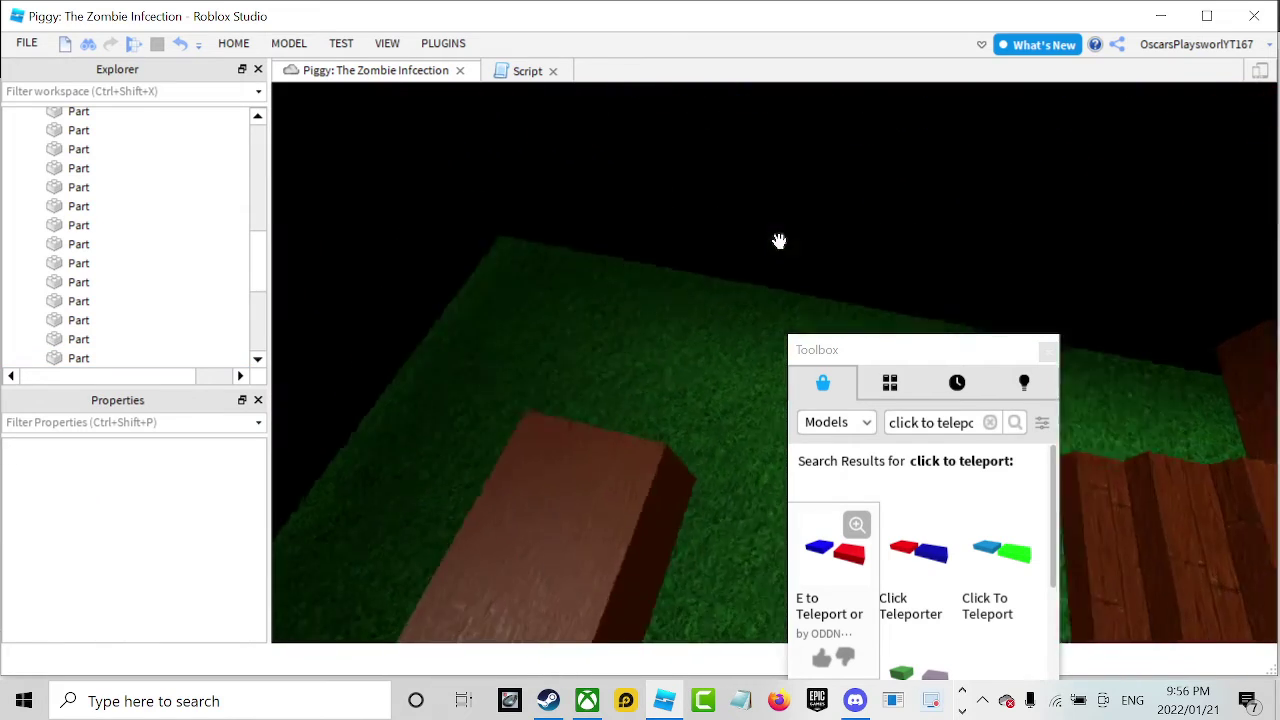
scroll(779, 241, "down", 10)
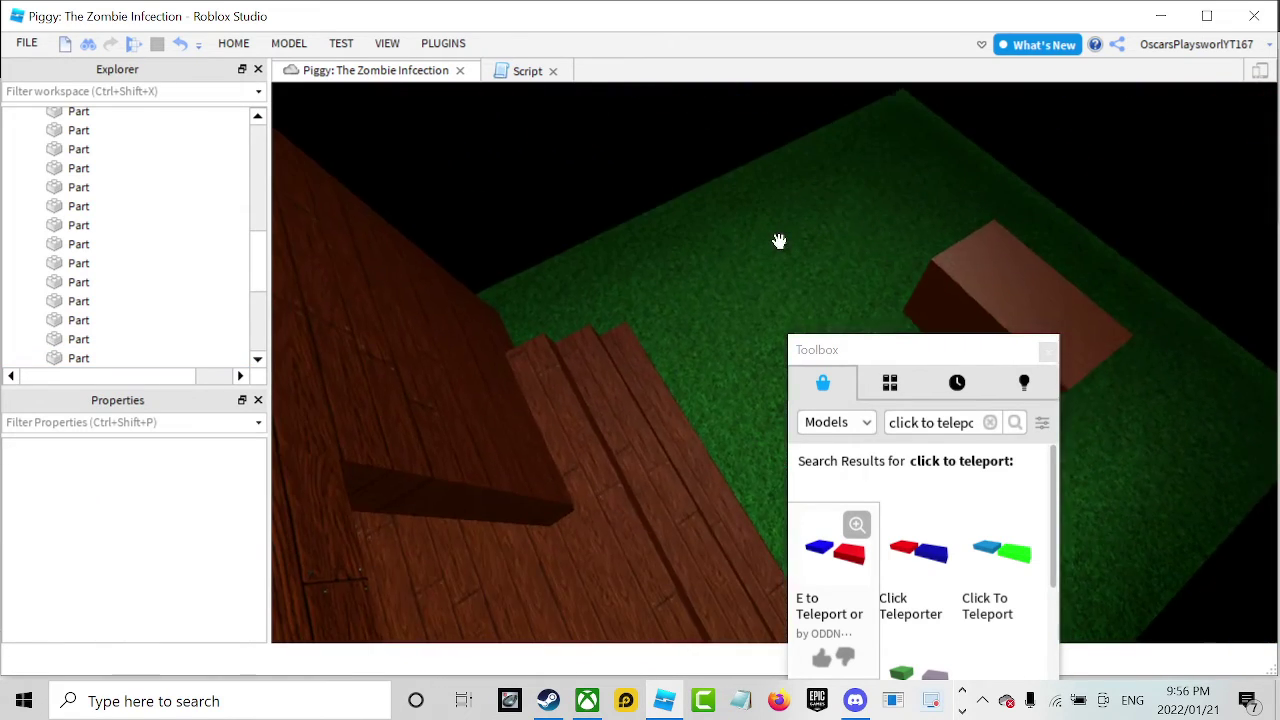
left_click(760, 279)
scroll(760, 279, "down", 8)
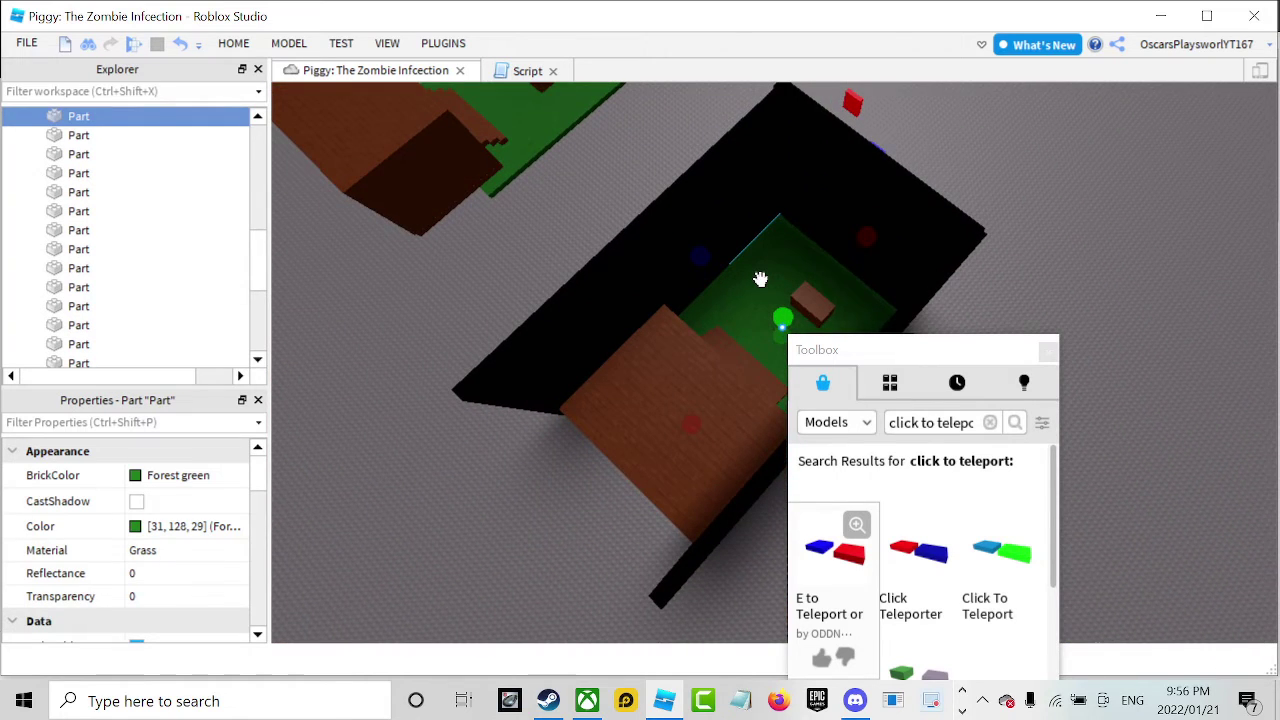
left_click(852, 184)
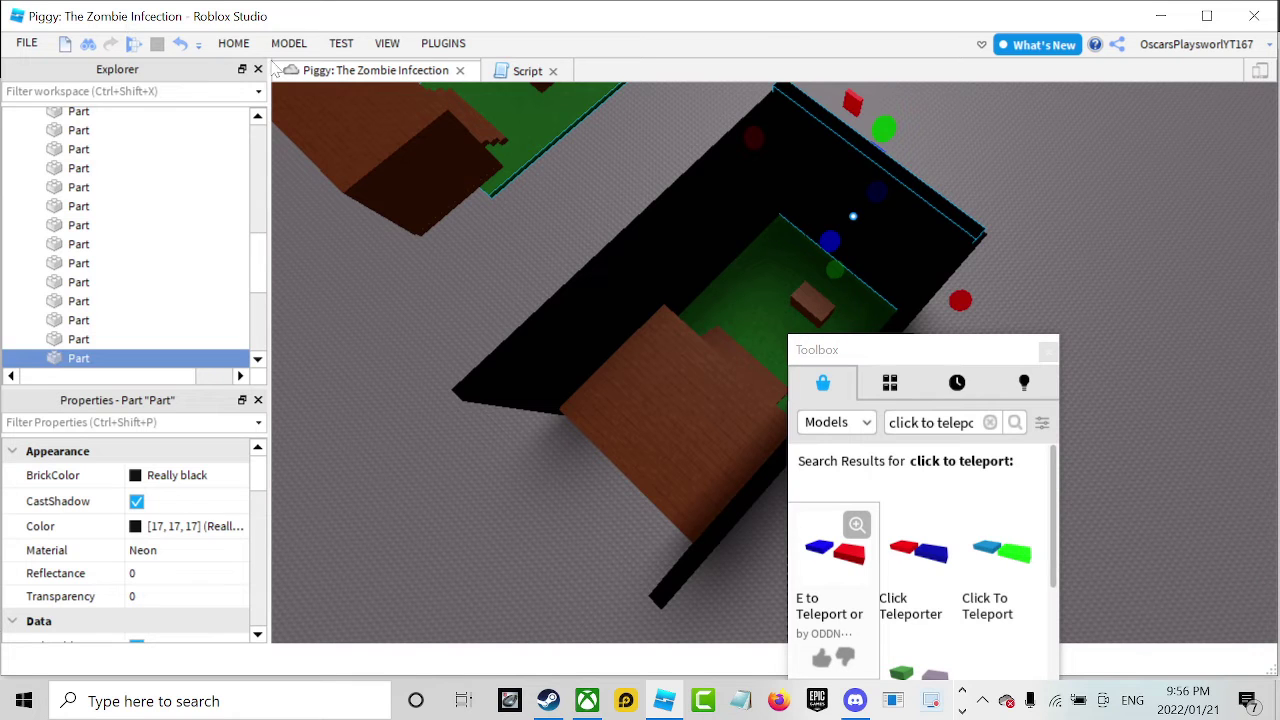
left_click(233, 43)
key("ctrl+2")
left_click_drag(803, 266, 536, 369)
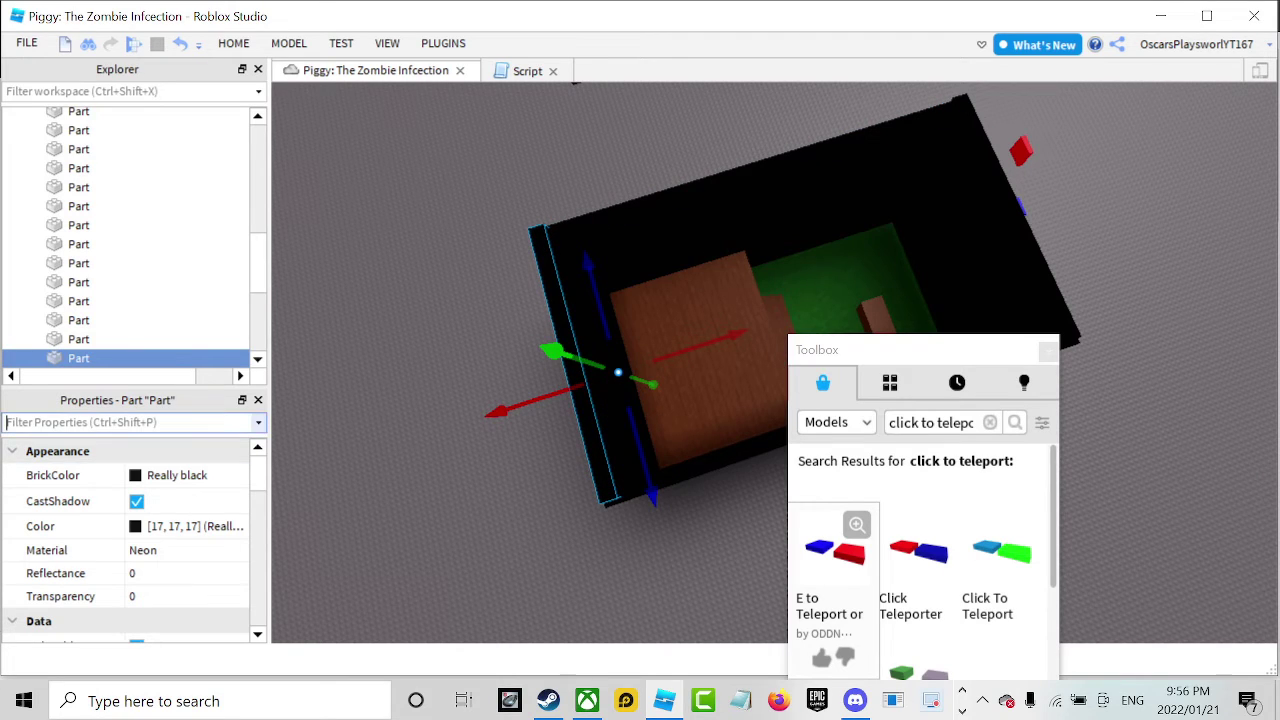
Write the note "now grab the floor" in the Properties filter and erase it.
type("now grab the floor")
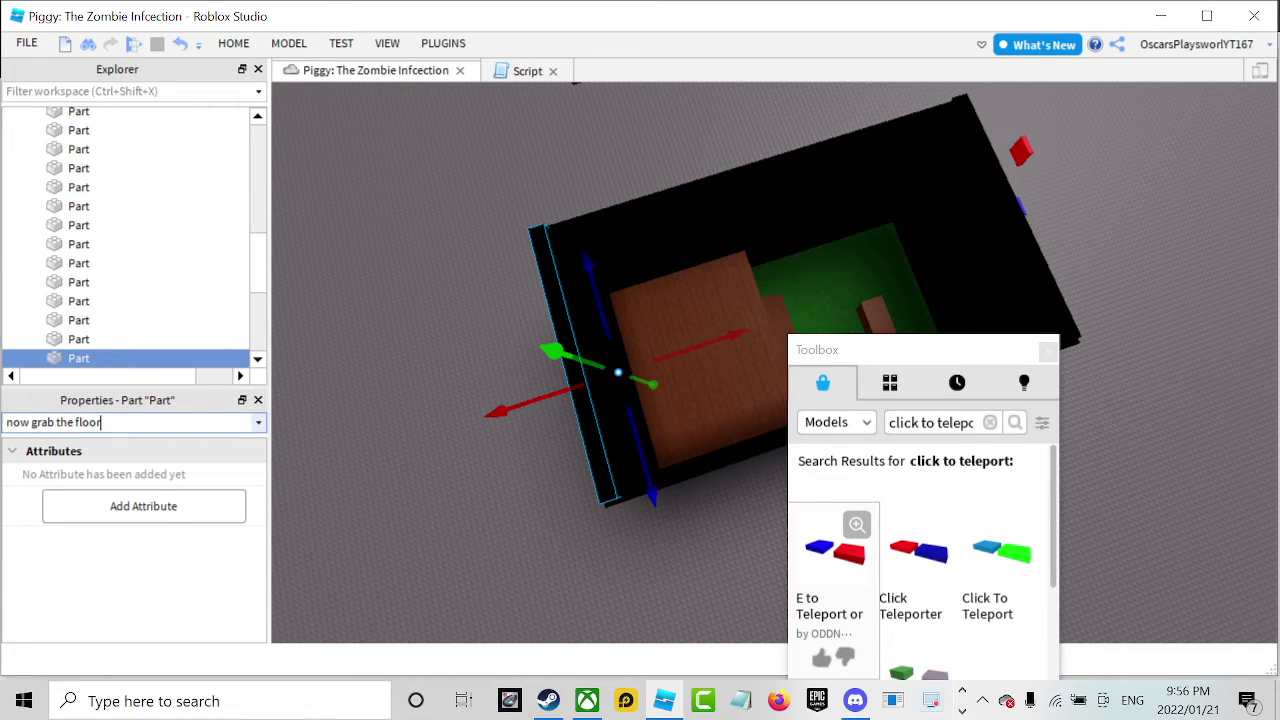
key("BackSpace")
key("BackSpace")
key("BackSpace")
key("BackSpace")
key("BackSpace")
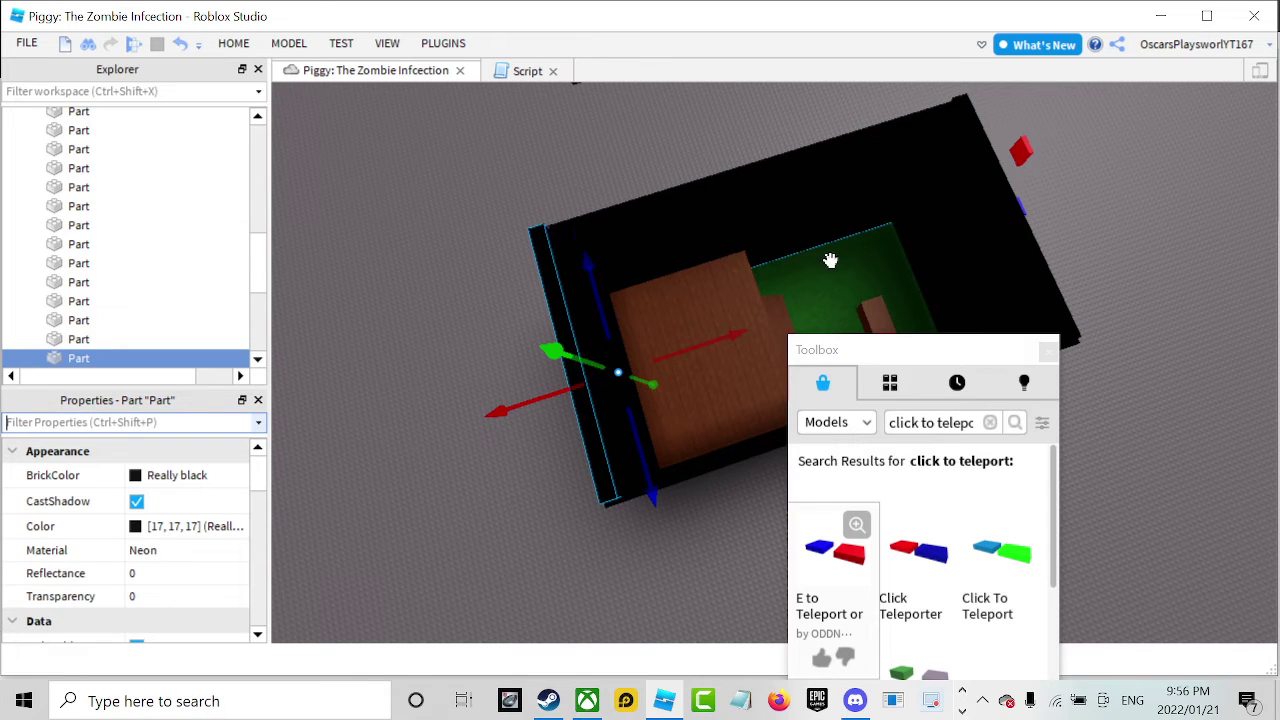
Select the grass floor inside the walls, and write and erase the note "press CTRL D or" in the Properties filter.
left_click(834, 266)
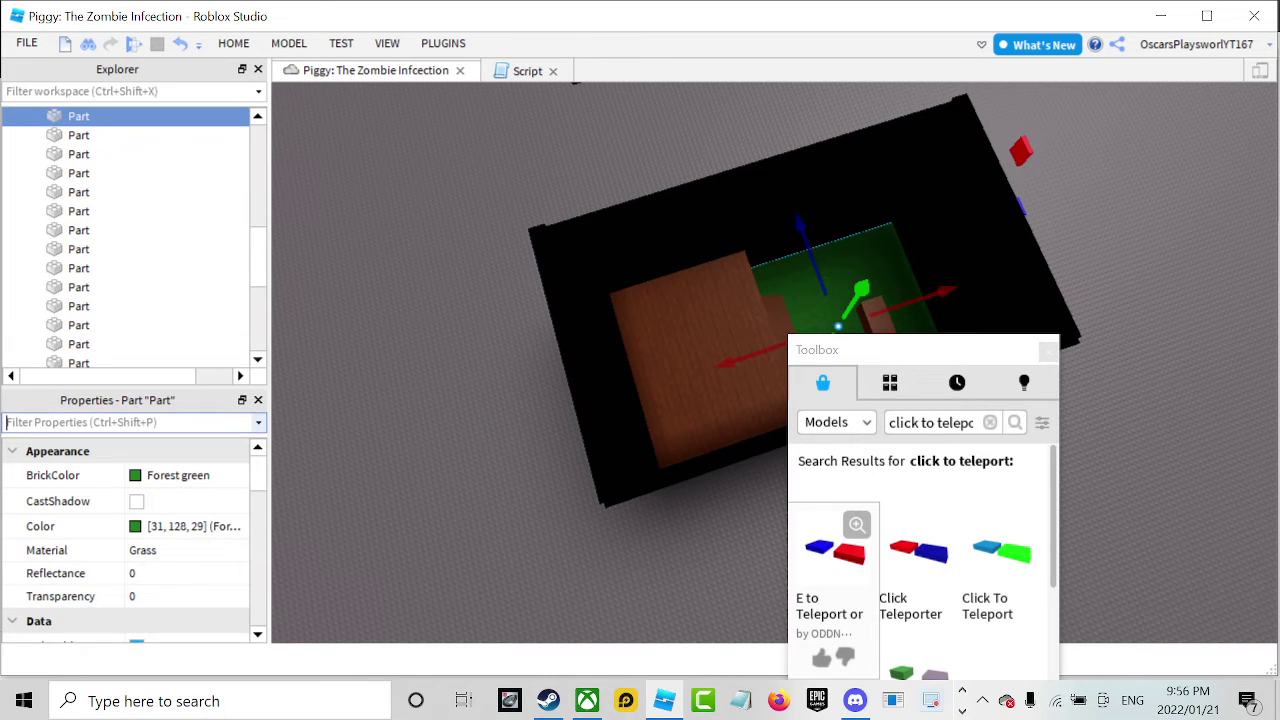
type("press CTRL D or")
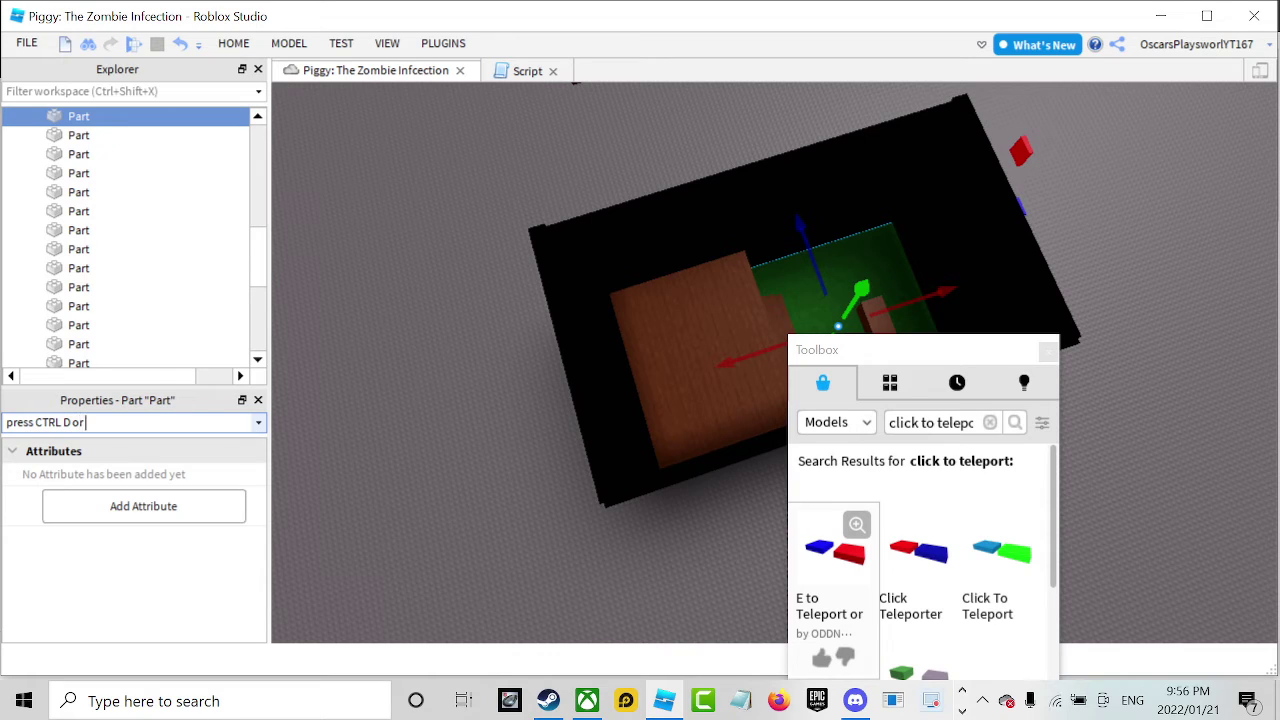
key("BackSpace")
key("BackSpace")
key("BackSpace")
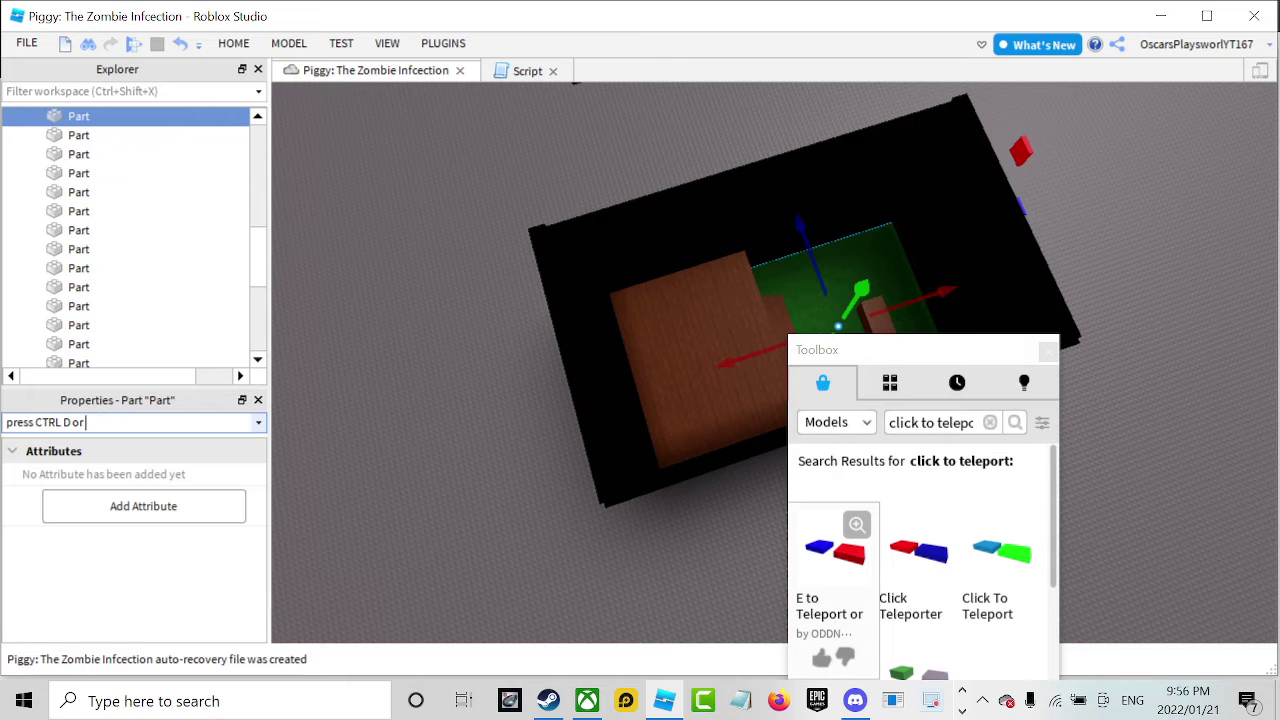
key("BackSpace")
key("BackSpace")
key("BackSpace")
key("BackSpace")
key("BackSpace")
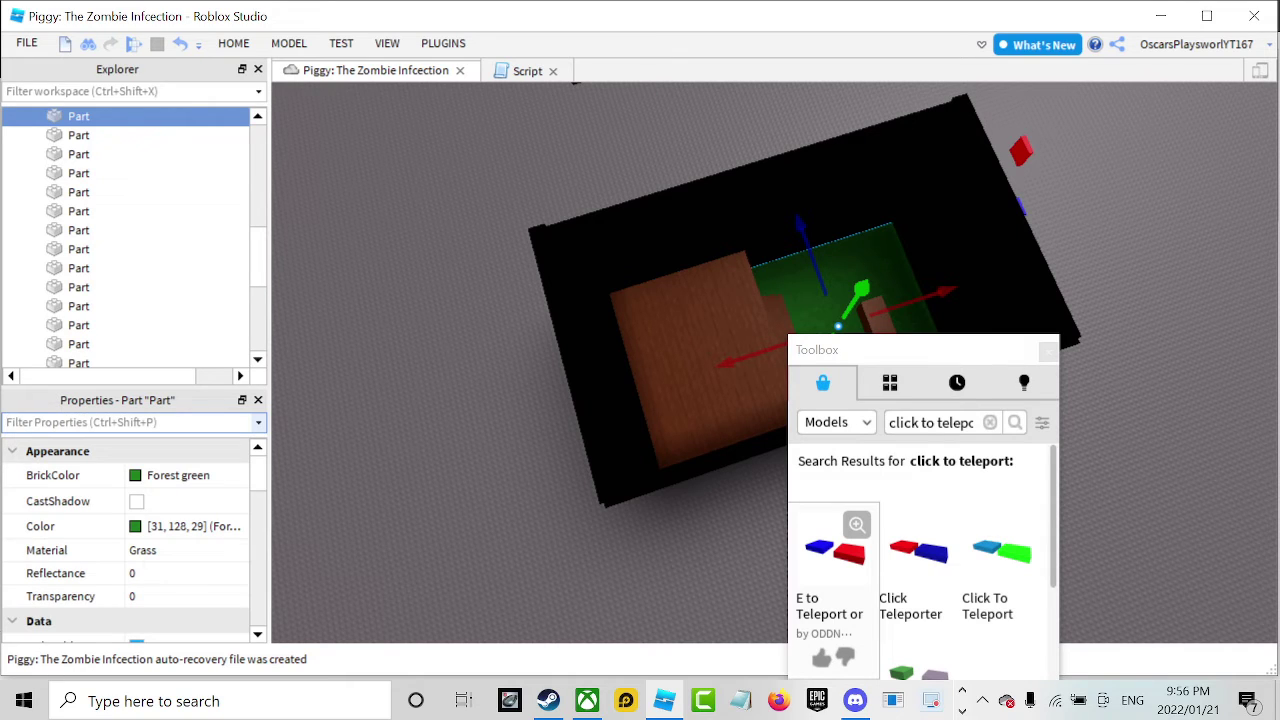
Duplicate the grass floor, raise the copy to the top of the walls and scale it to cover the whole box as a roof.
key("ctrl+d")
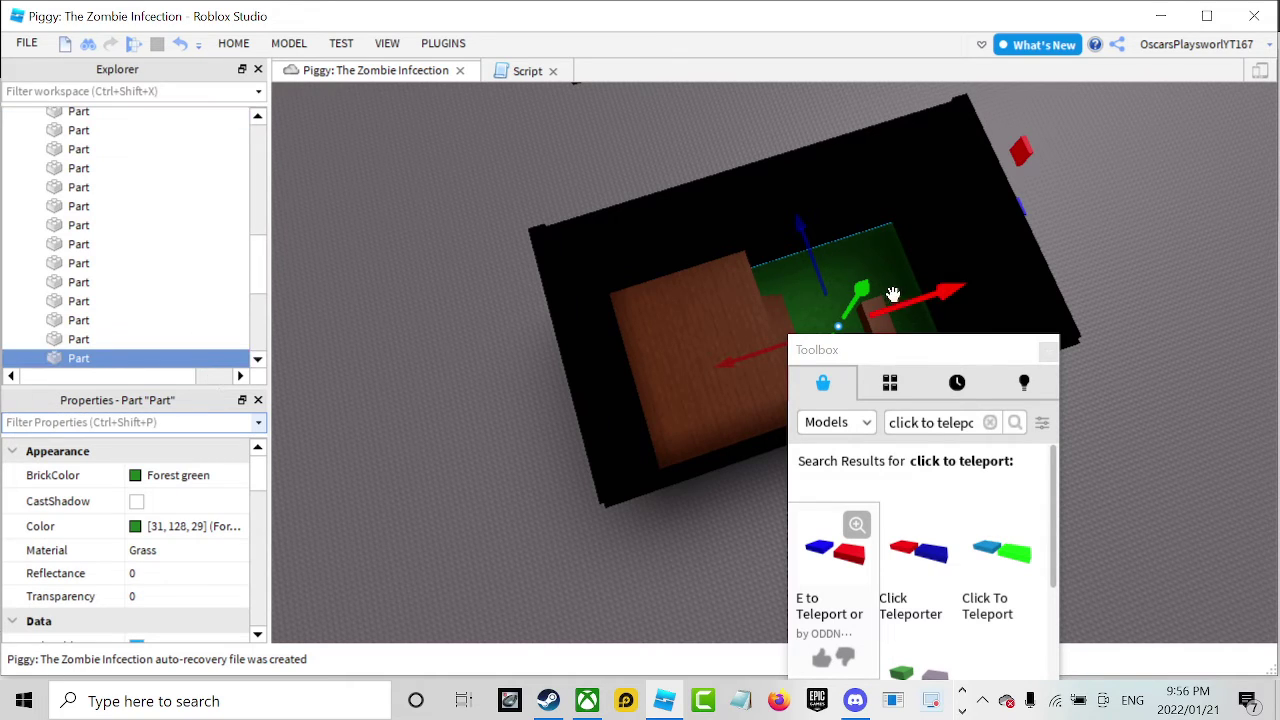
left_click_drag(862, 288, 887, 189)
left_click(233, 43)
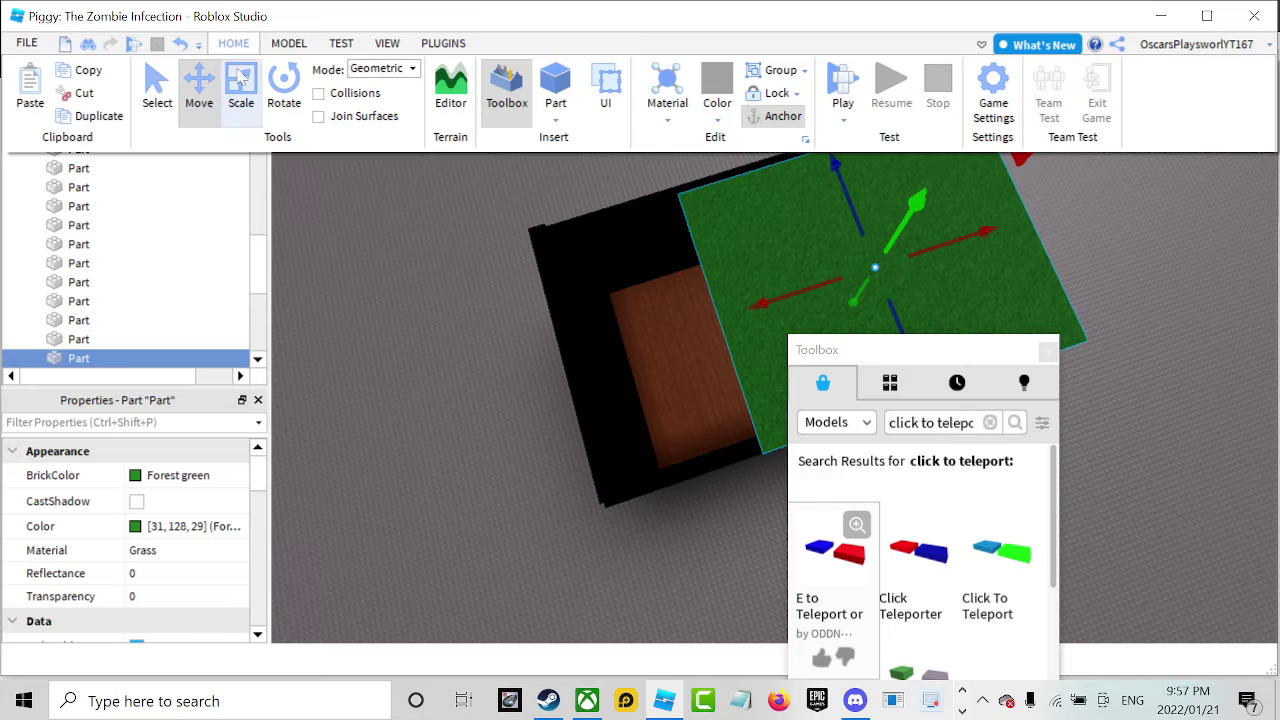
left_click(241, 88)
left_click_drag(698, 319, 538, 345)
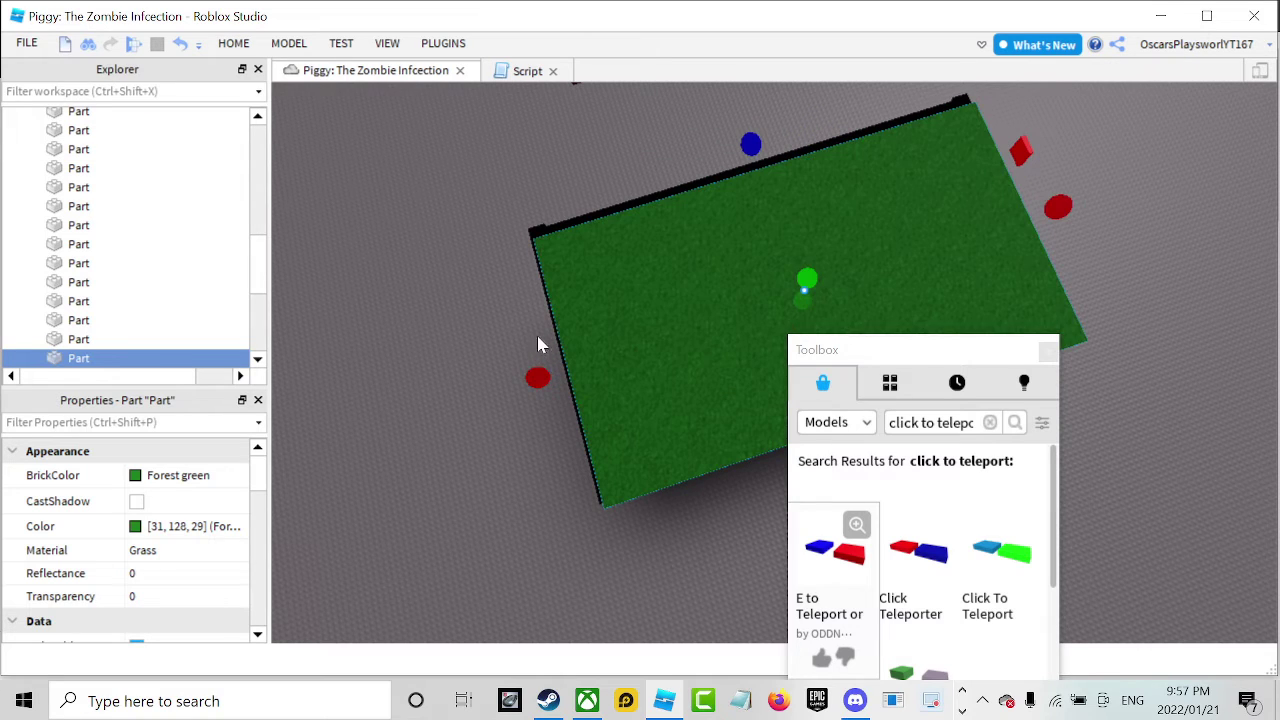
left_click_drag(738, 148, 735, 136)
left_click_drag(538, 370, 526, 372)
left_click(460, 472)
Select the green roof part, and write and erase the note "change the brick color" in the Properties filter.
right_click_drag(628, 380, 629, 379)
key("w")
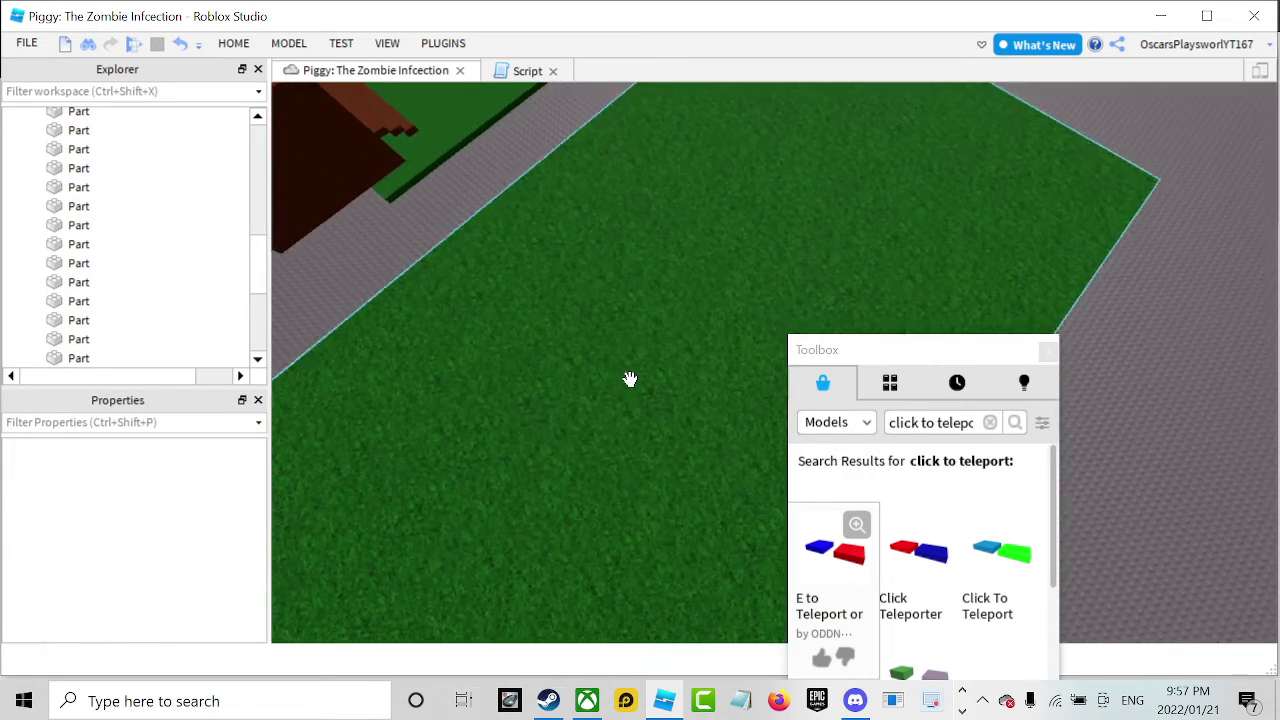
left_click(630, 378)
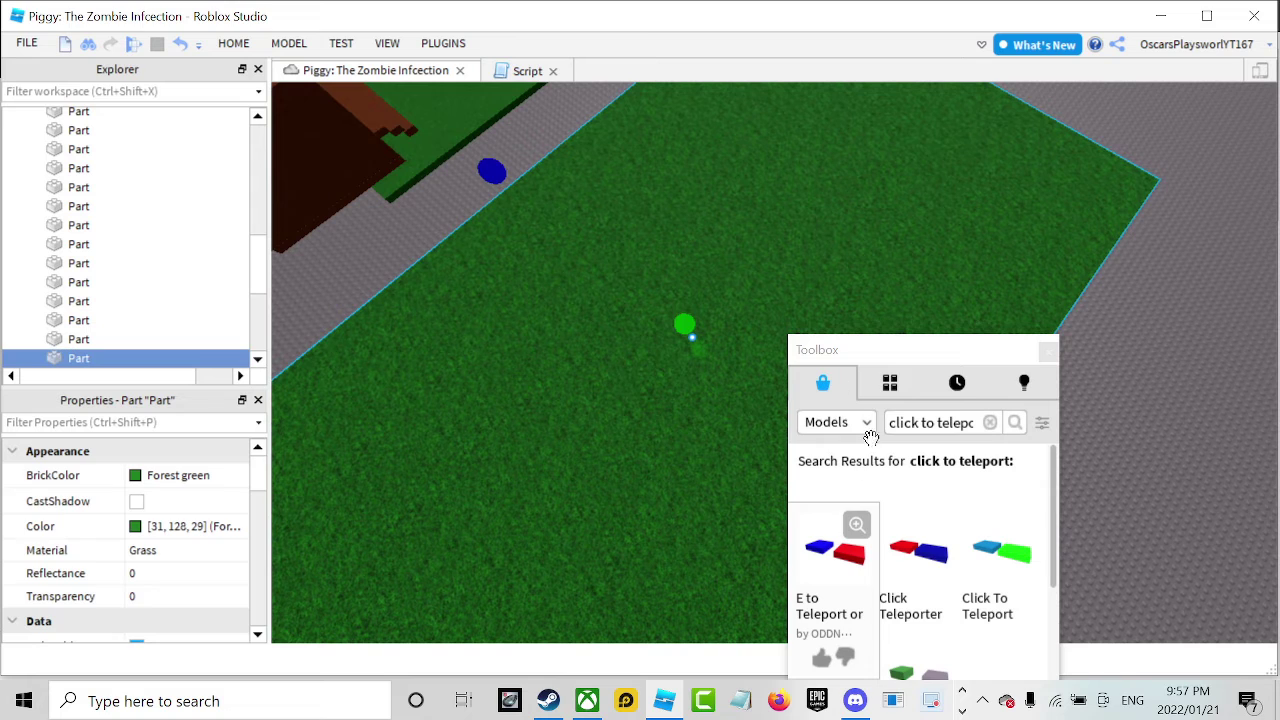
left_click(156, 431)
type("change the brick color")
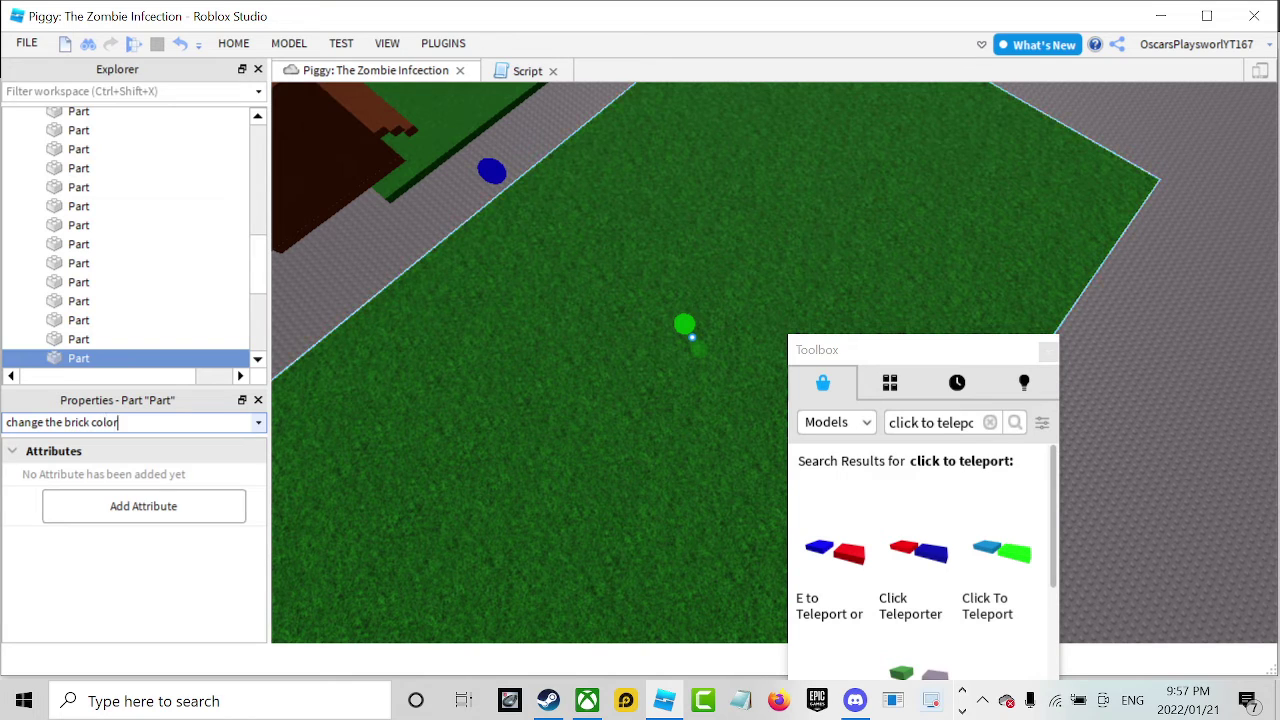
key("BackSpace")
key("BackSpace")
key("BackSpace")
key("BackSpace")
key("BackSpace")
key("BackSpace")
key("BackSpace")
key("BackSpace")
key("BackSpace")
key("BackSpace")
key("BackSpace")
key("BackSpace")
key("BackSpace")
key("BackSpace")
Set the roof part's brick color to Black and its material to Neon.
left_click(140, 476)
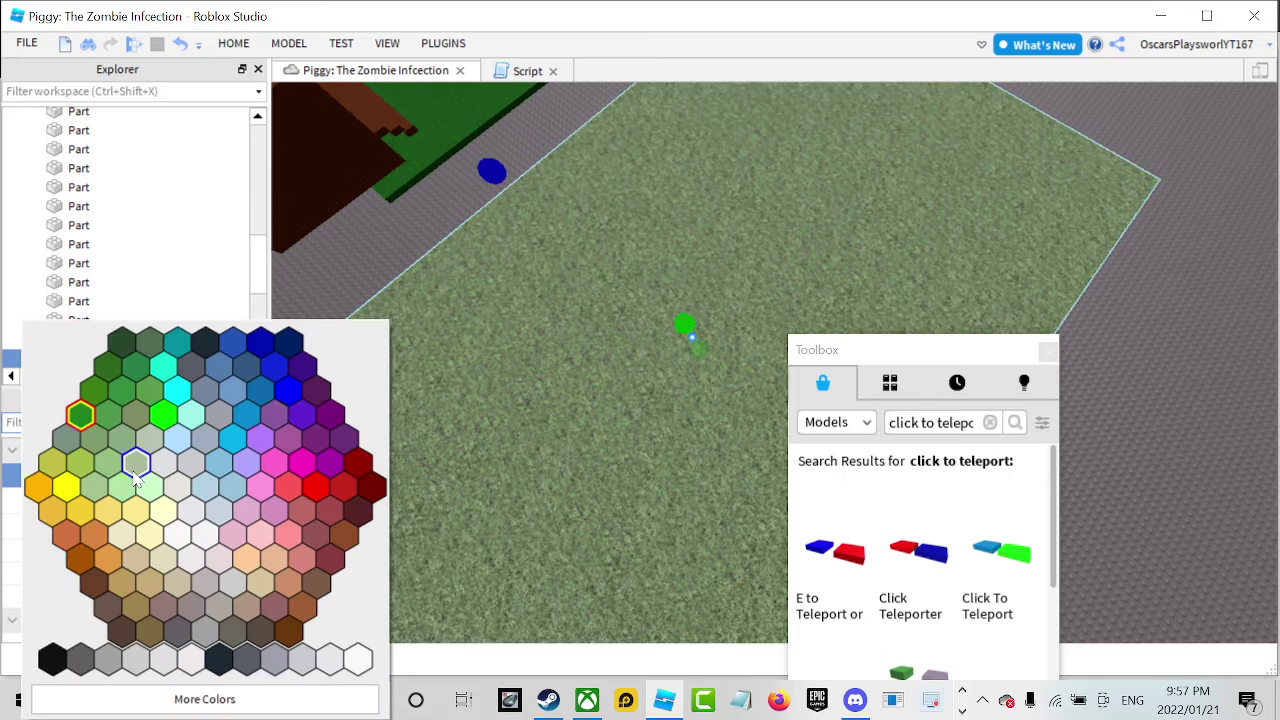
left_click(222, 660)
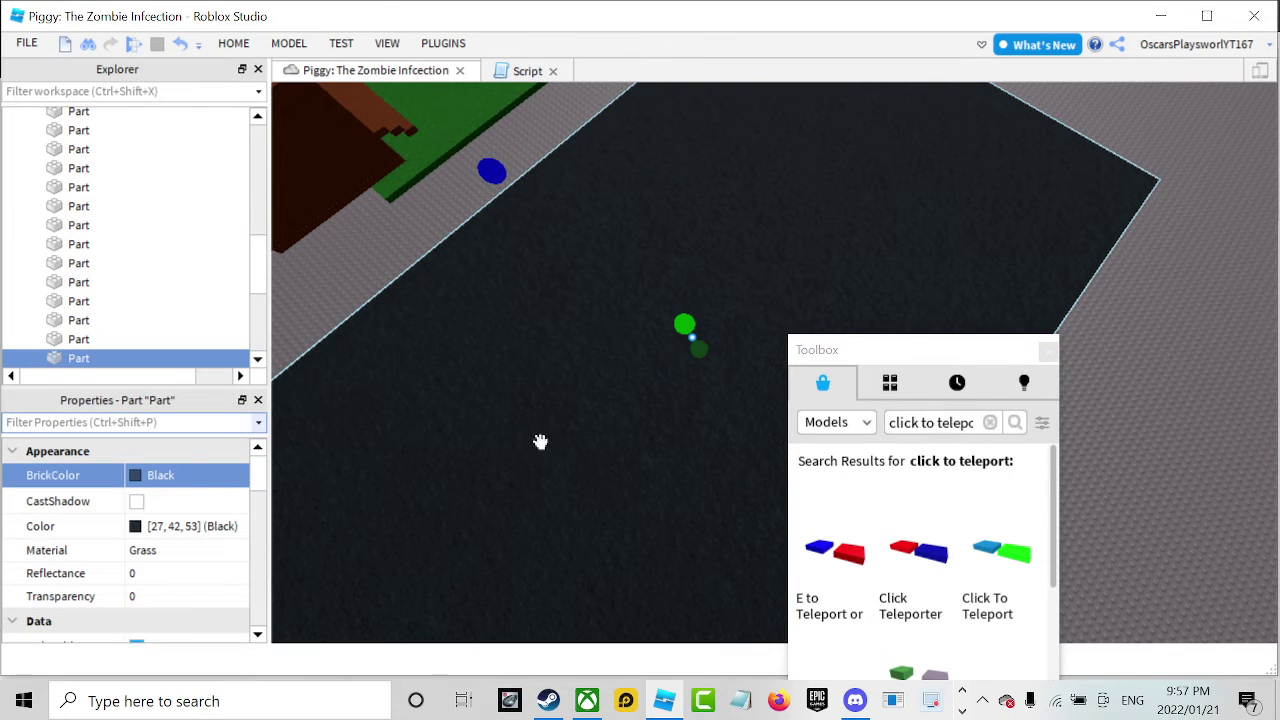
left_click(142, 551)
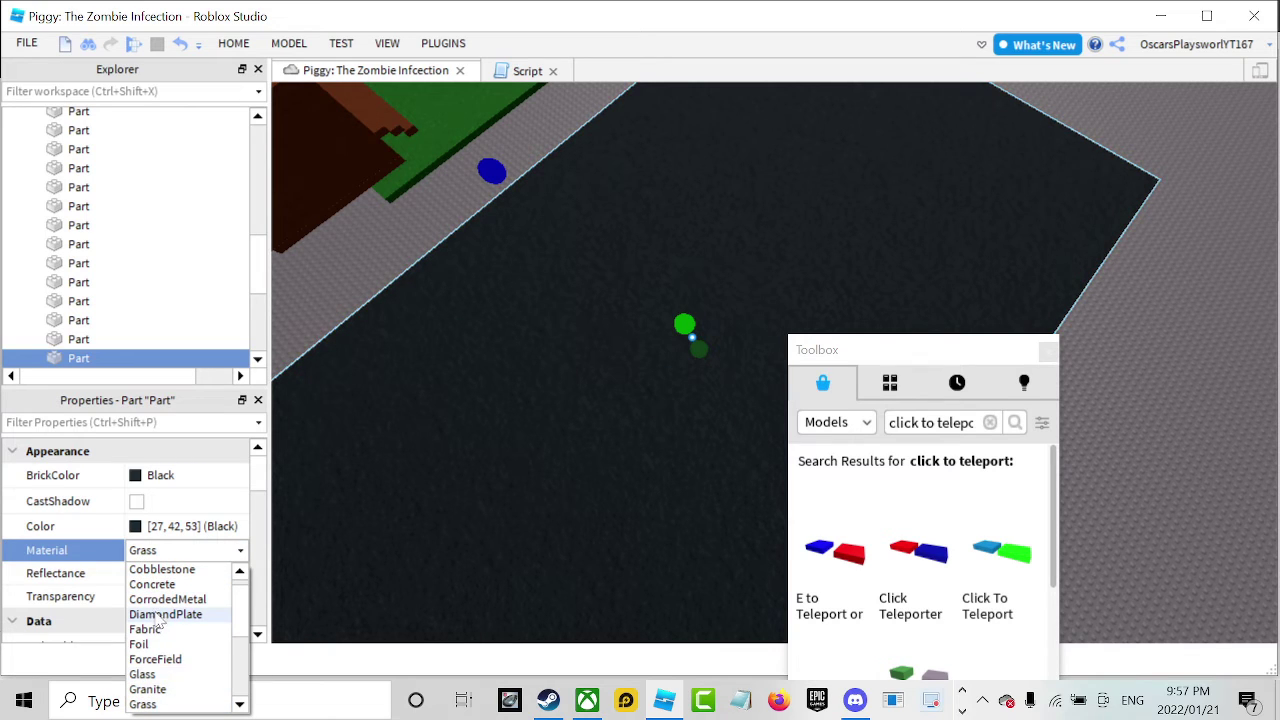
scroll(172, 652, "down", 3)
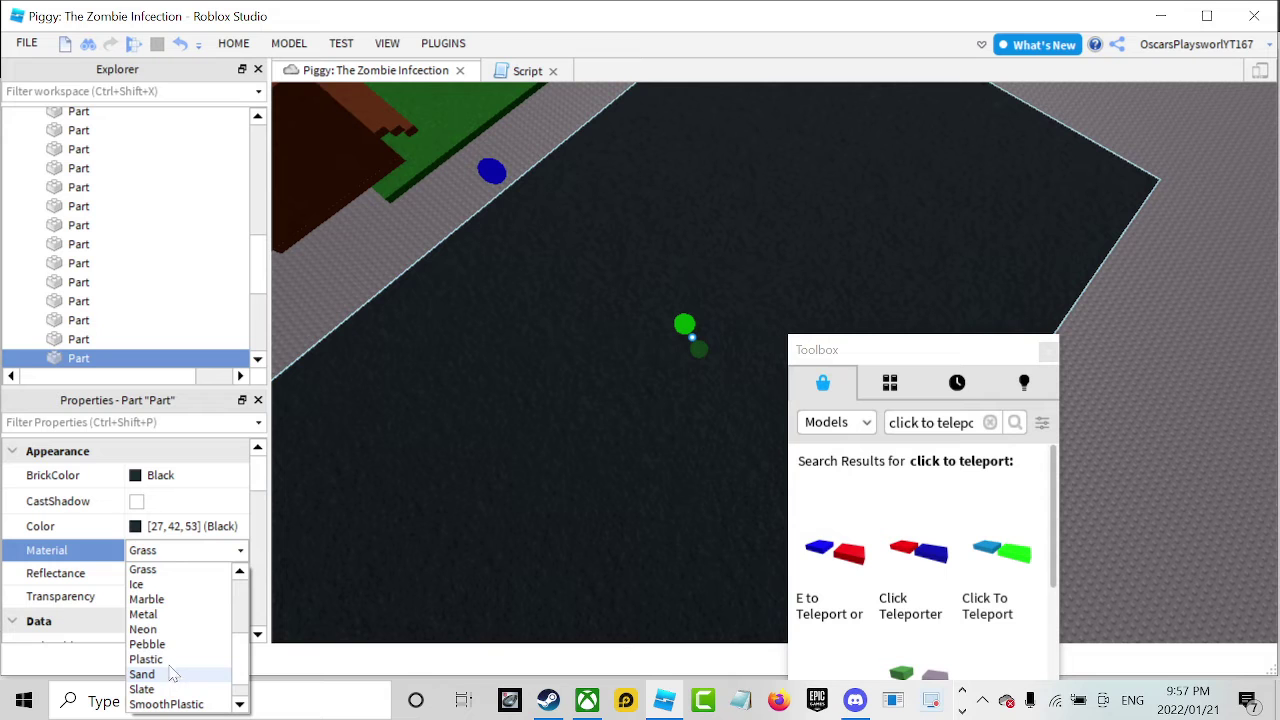
left_click(155, 630)
right_click_drag(587, 319, 658, 276)
left_click(640, 293)
key("w")
key("s")
left_click(753, 213)
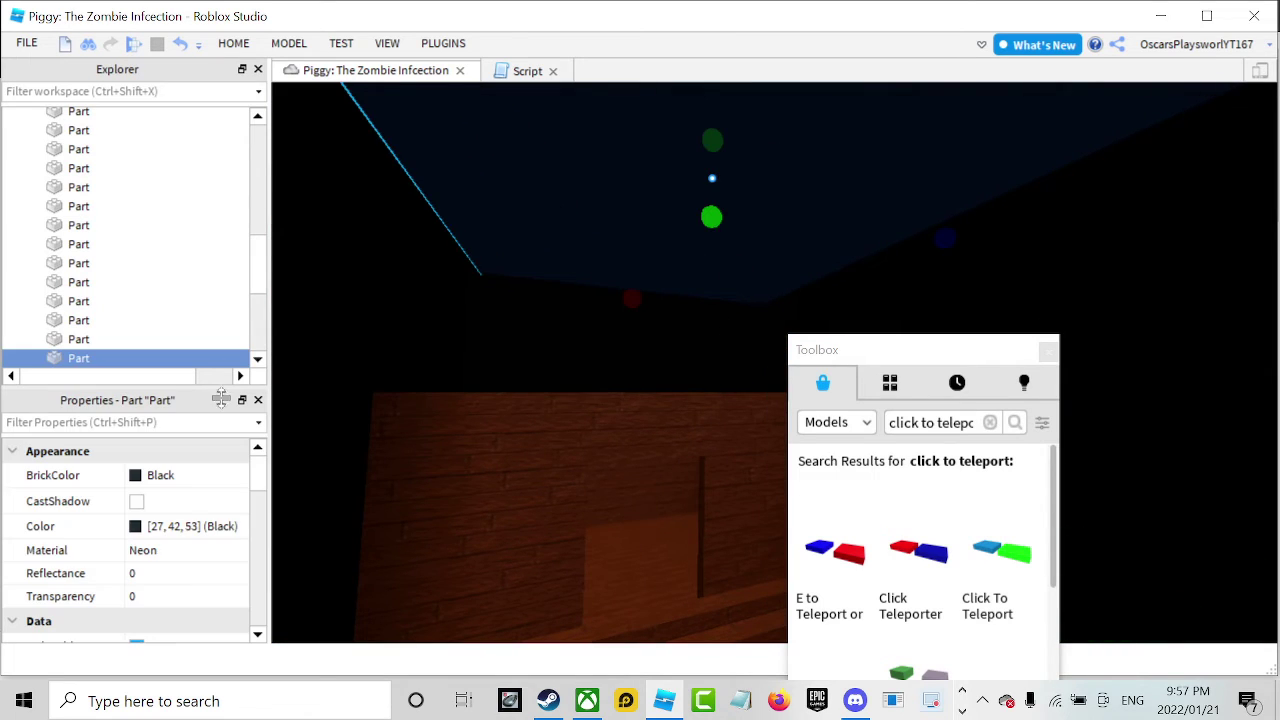
Change the roof part's brick color to Really black to match the walls of the box.
left_click(133, 474)
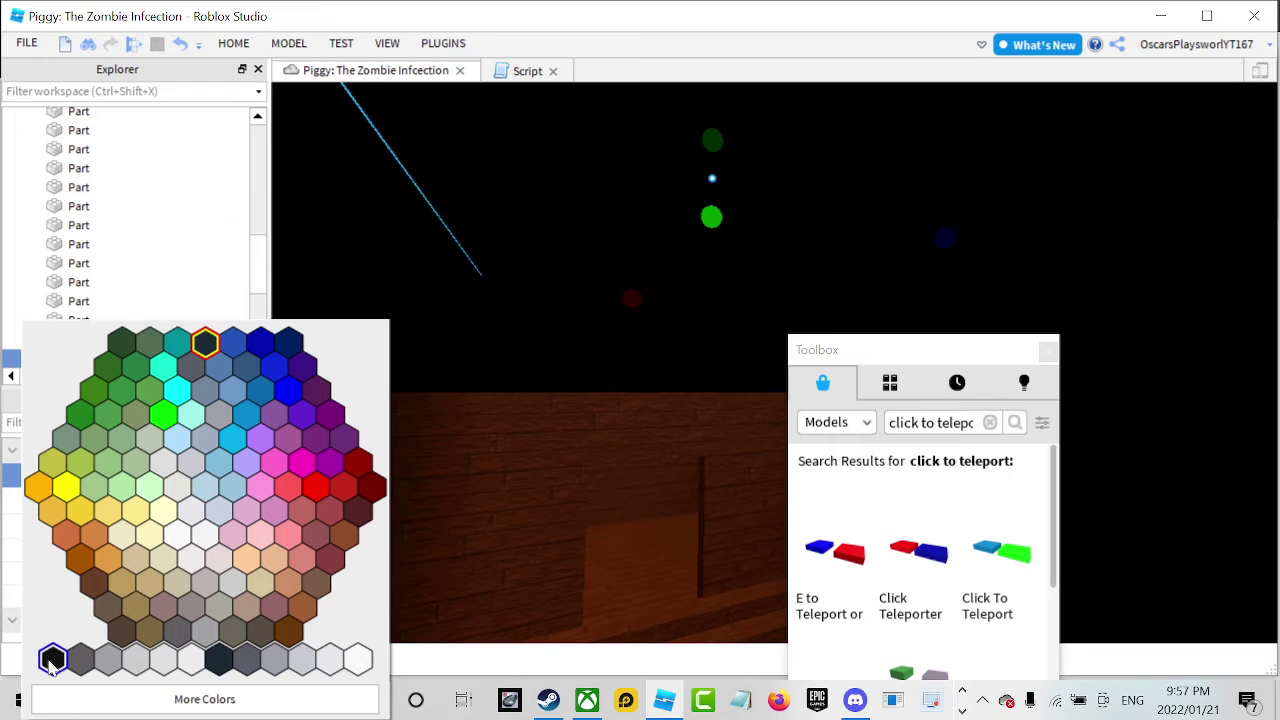
left_click(50, 661)
right_click_drag(372, 340, 375, 349)
scroll(375, 347, "down", 10)
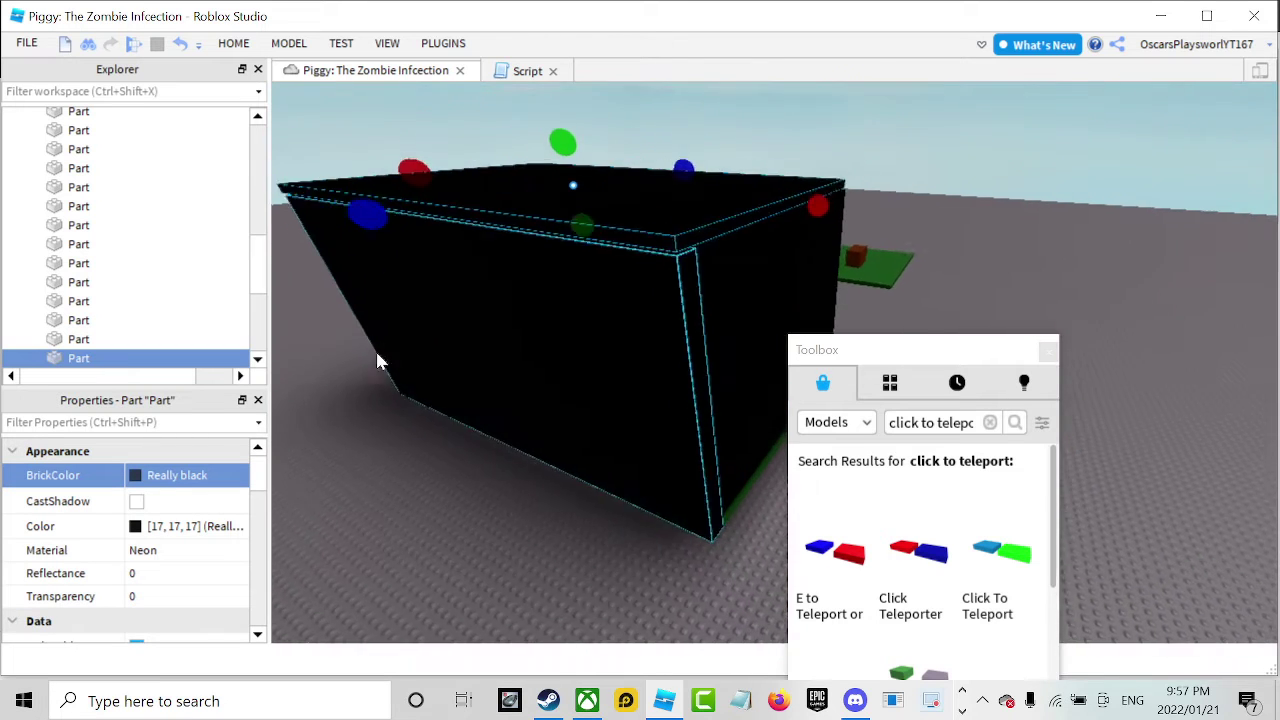
Search the Toolbox models for "Light block" and insert the pale yellow Light Block on the grass inside the box.
left_click(441, 452)
scroll(441, 452, "up", 4)
scroll(443, 455, "up", 5)
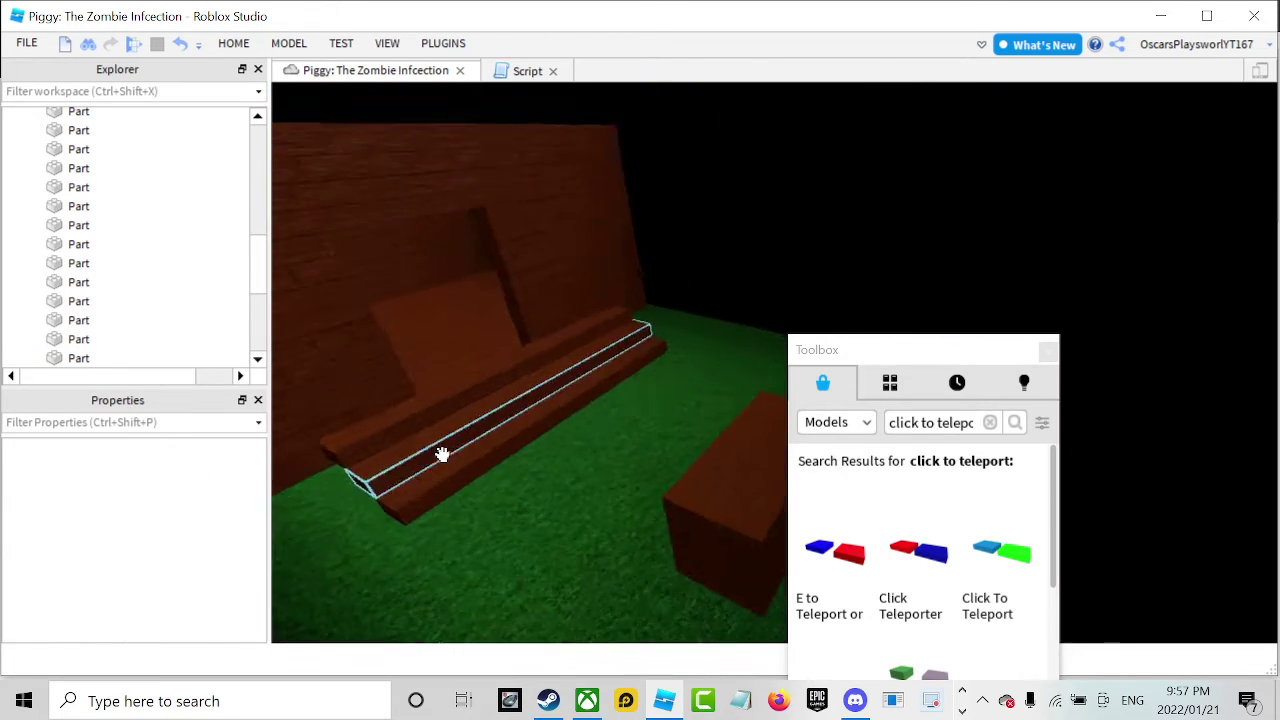
right_click_drag(442, 455, 456, 435)
scroll(455, 435, "down", 5)
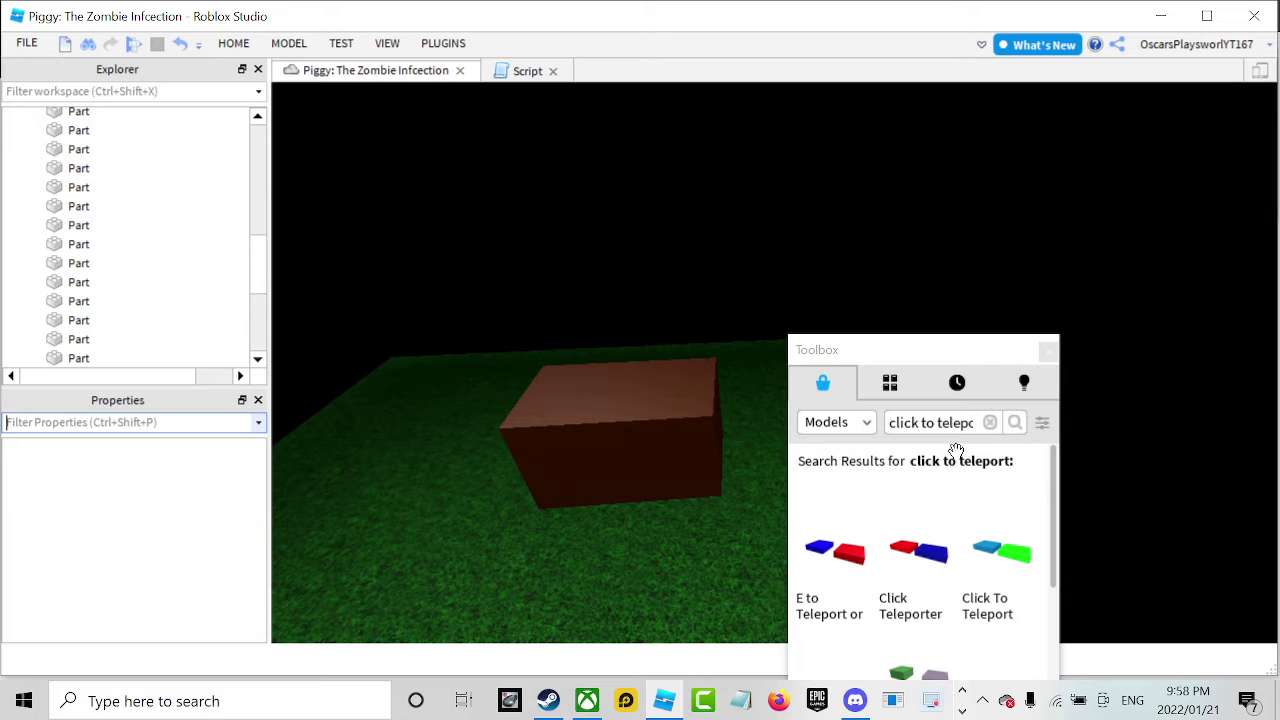
left_click(990, 422)
type("Light block")
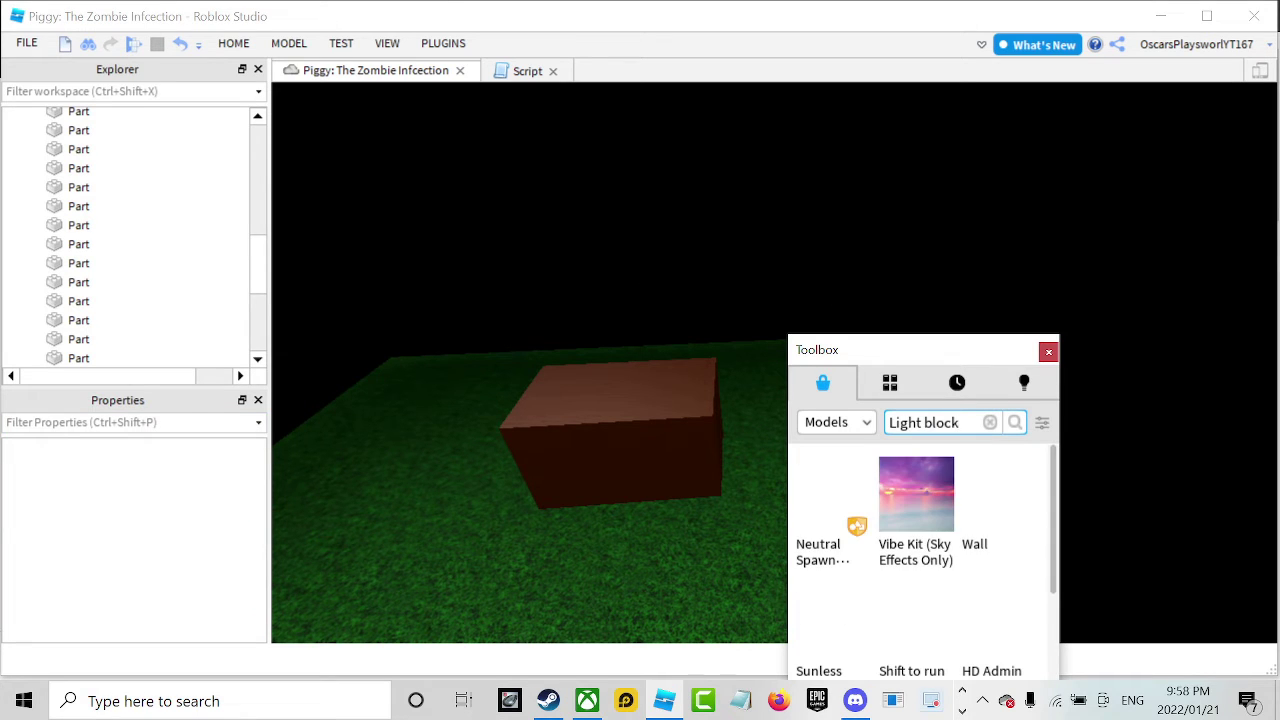
key("Return")
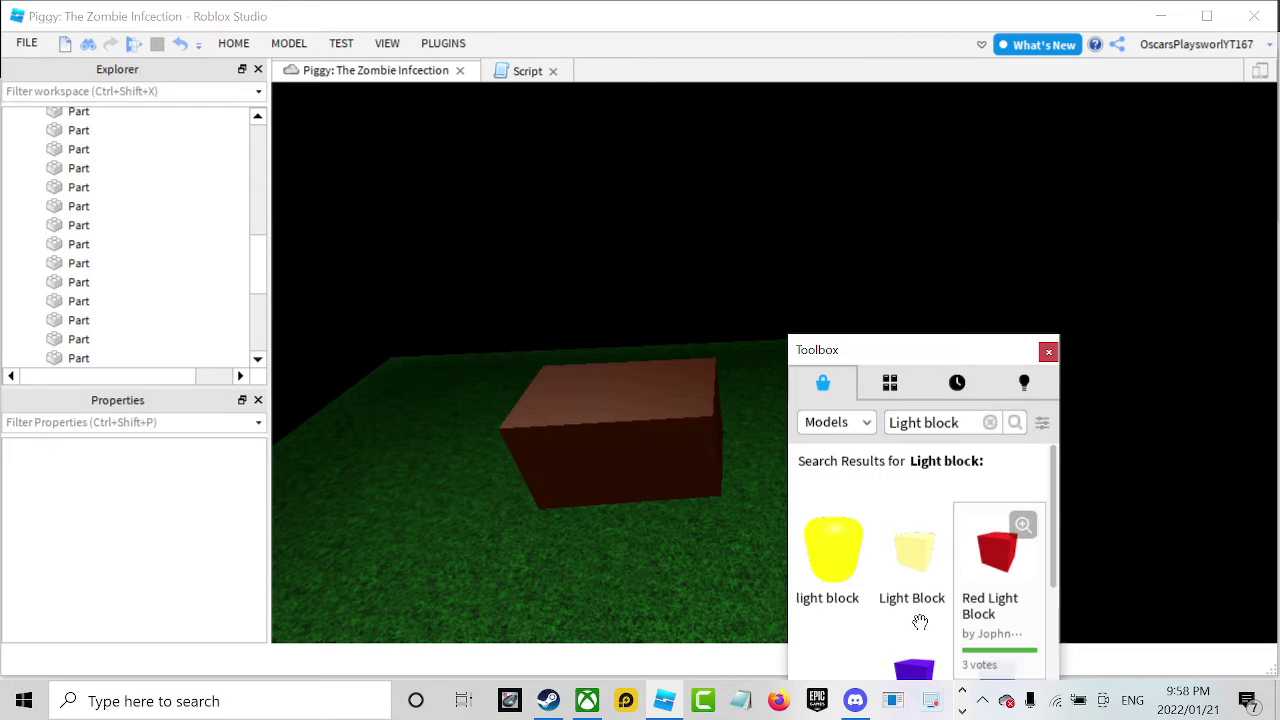
scroll(921, 577, "down", 2)
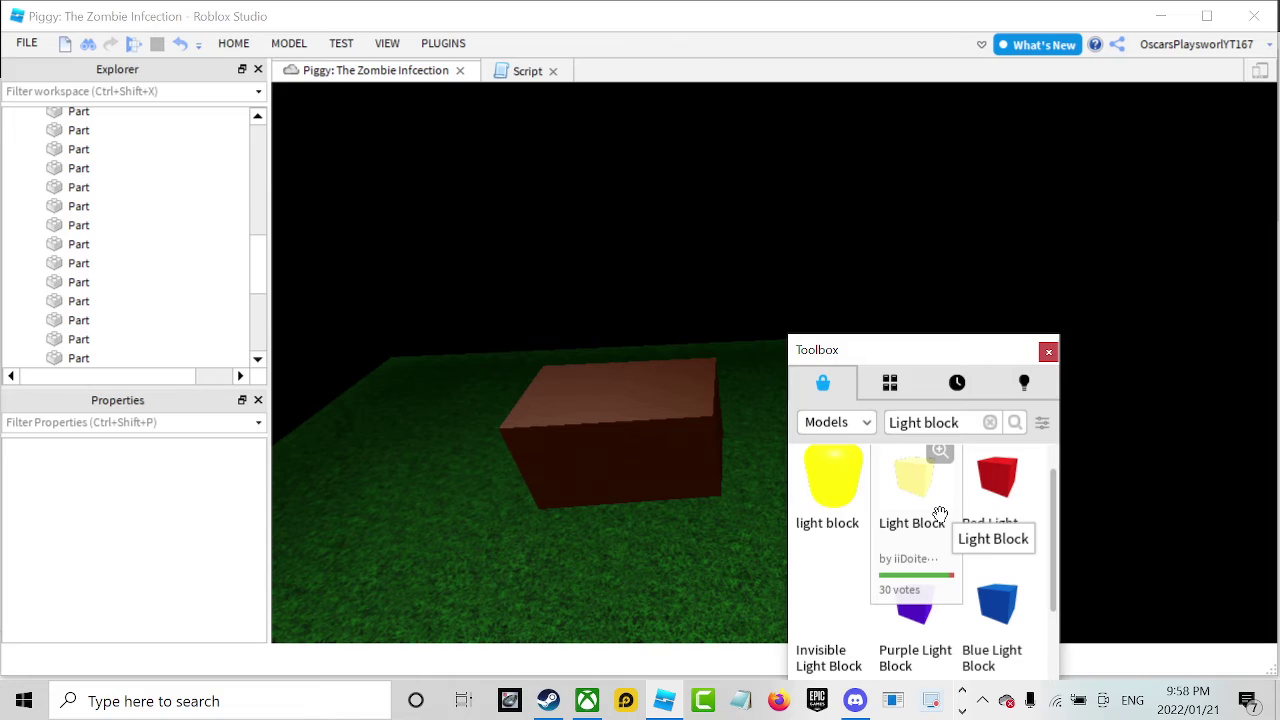
left_click(940, 514)
right_click_drag(700, 350, 671, 371)
scroll(740, 378, "down", 5)
scroll(782, 366, "up", 3)
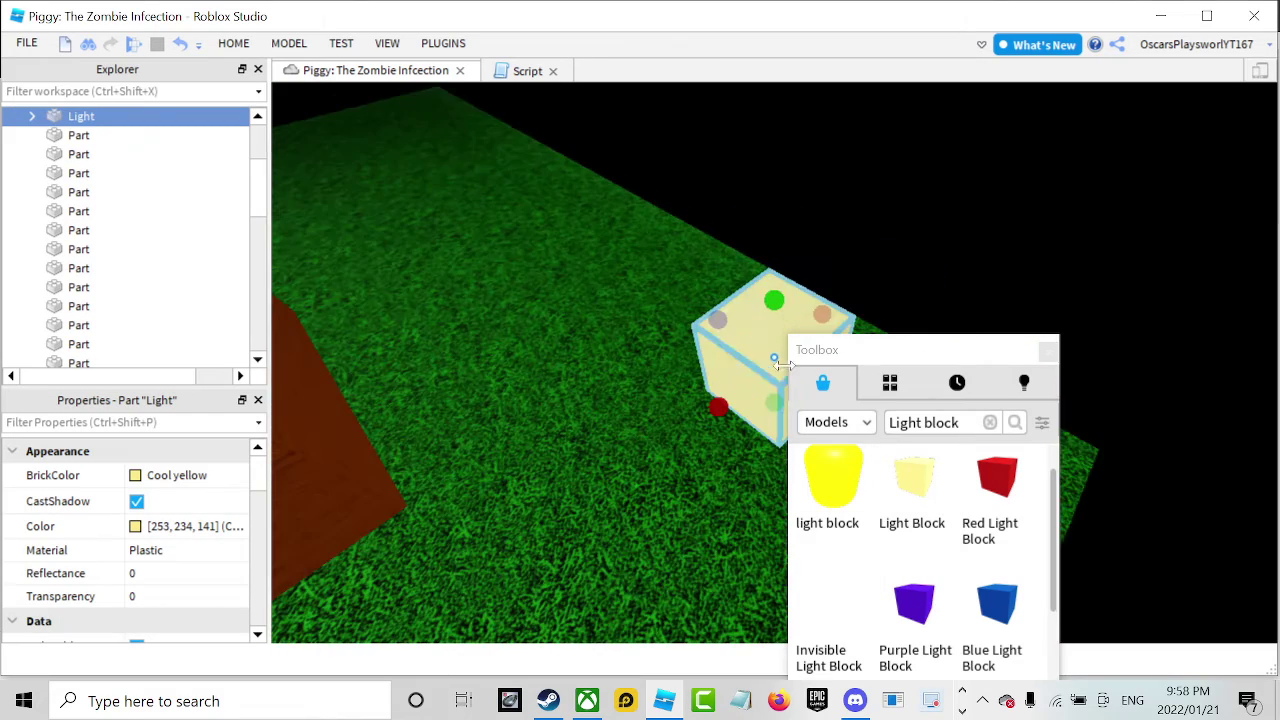
Raise the light block from the grass to the upper part of the black box, close to the roof.
left_click_drag(762, 362, 762, 362)
right_click_drag(762, 362, 762, 362)
left_click_drag(762, 362, 763, 360)
right_click_drag(762, 362, 763, 360)
left_click_drag(763, 360, 769, 236)
right_click_drag(769, 236, 767, 193)
left_click_drag(744, 184, 786, 122)
Examine how the light block sits against the roof and the neighbouring black wall of the box.
left_click(622, 218)
right_click_drag(622, 220, 623, 219)
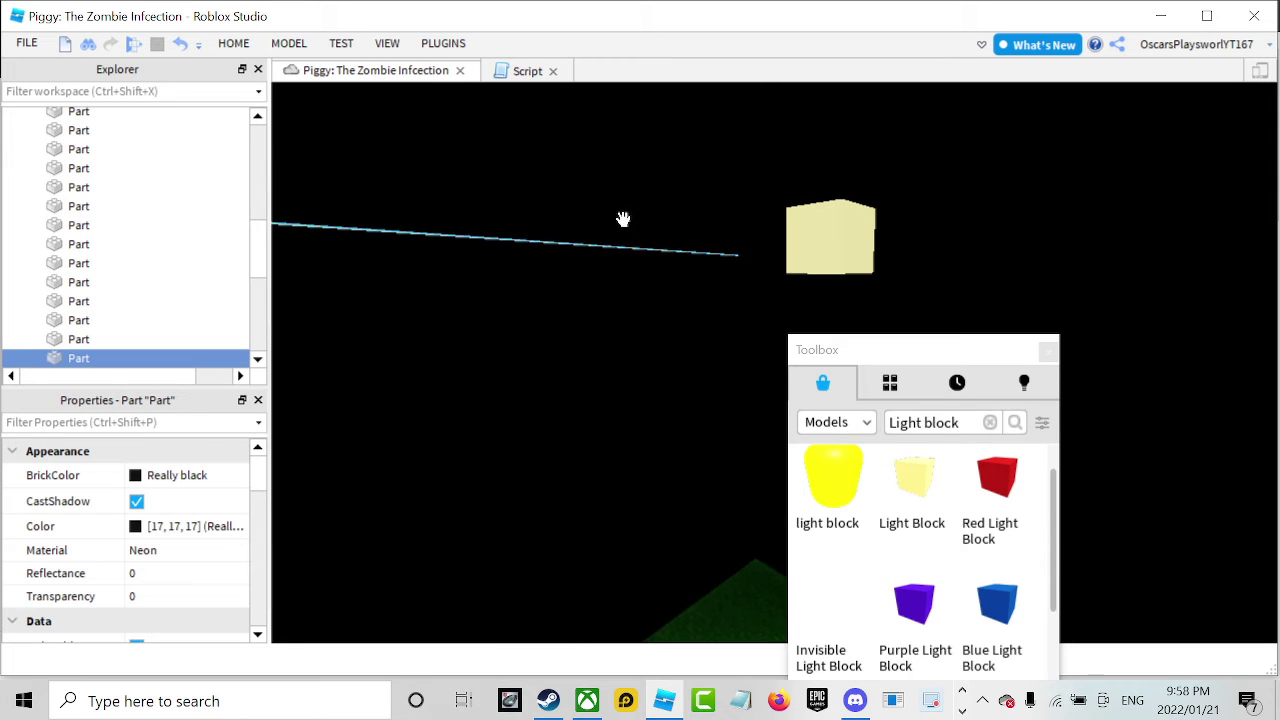
scroll(588, 212, "down", 3)
scroll(597, 316, "up", 1)
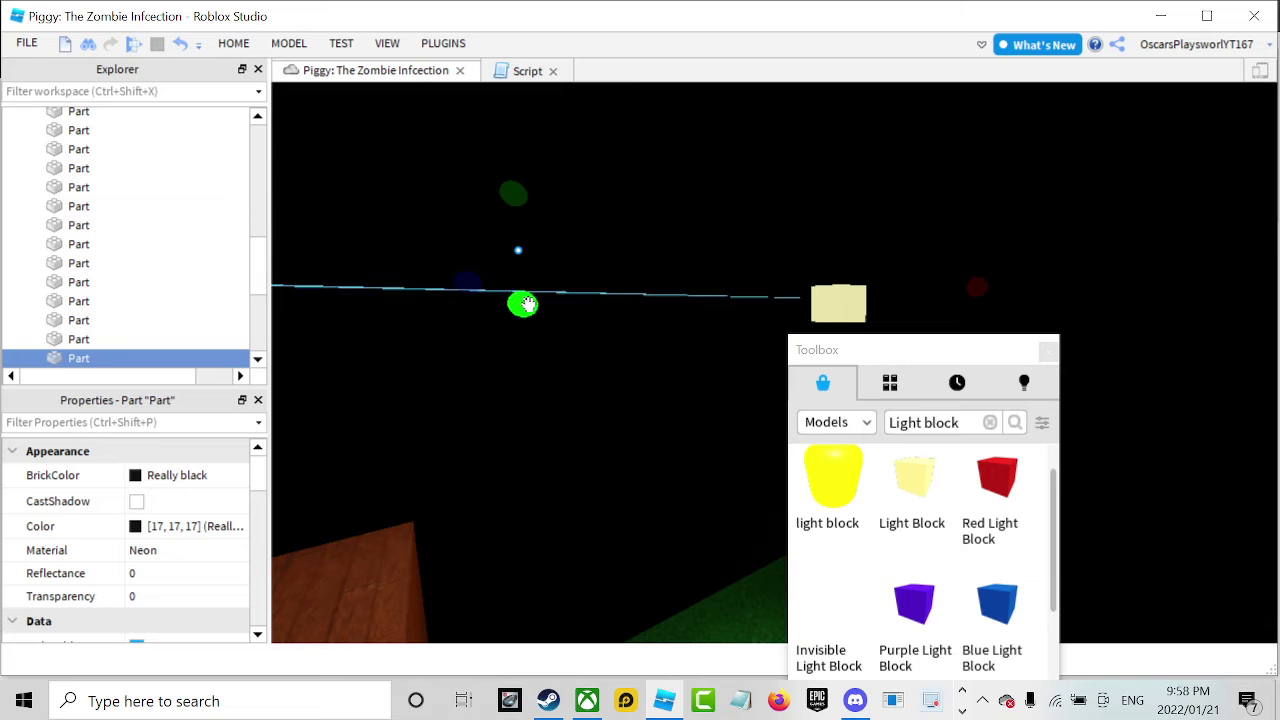
left_click(828, 297)
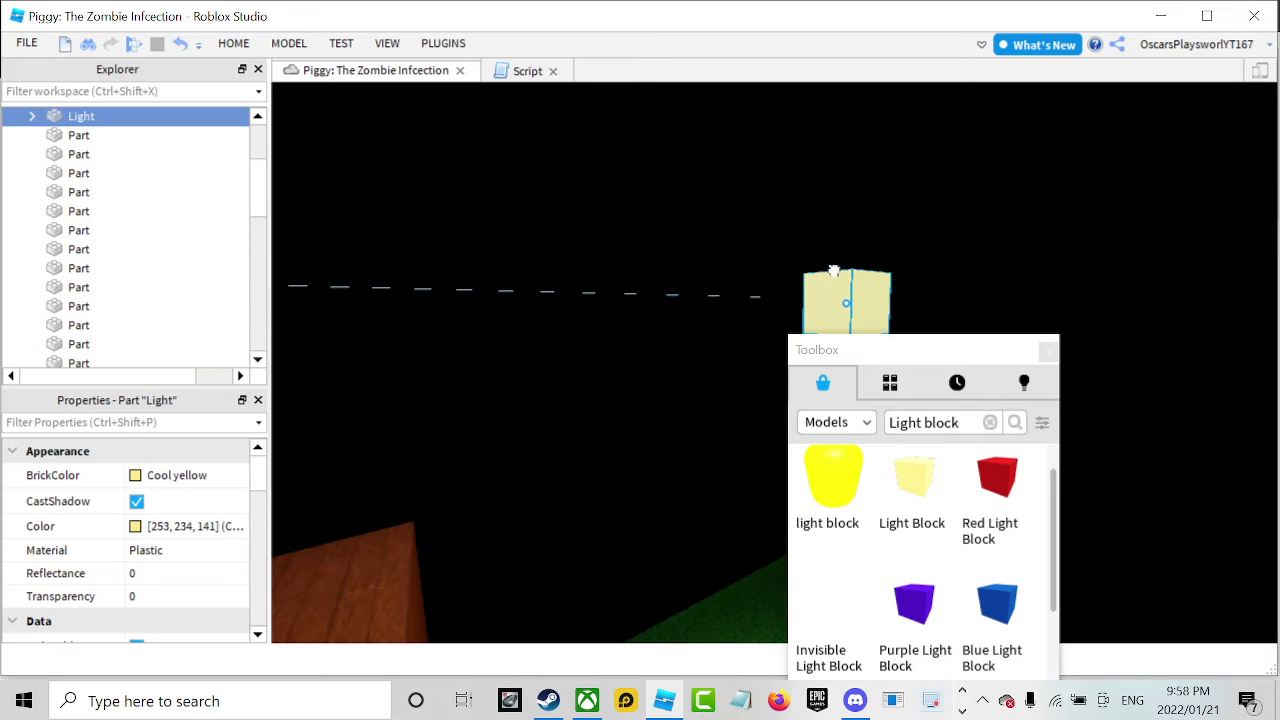
right_click_drag(834, 273, 834, 272)
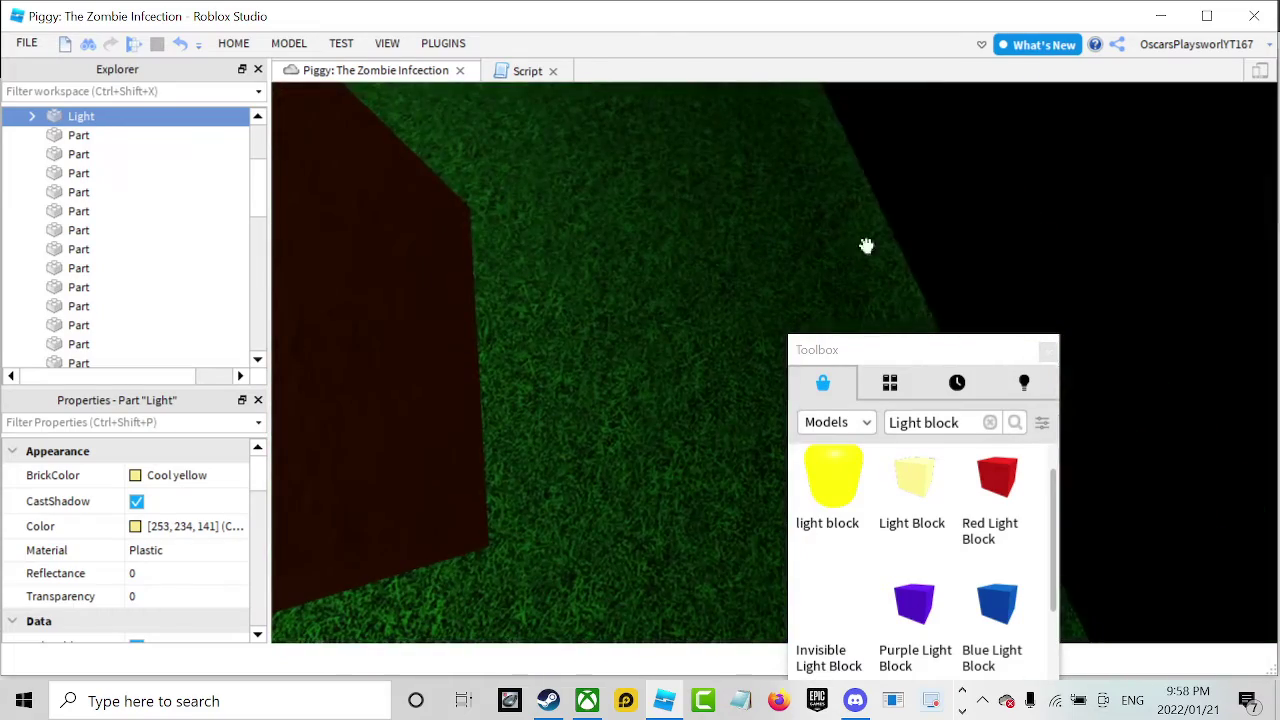
left_click(963, 200)
right_click_drag(963, 200, 935, 206)
right_click_drag(841, 209, 834, 212)
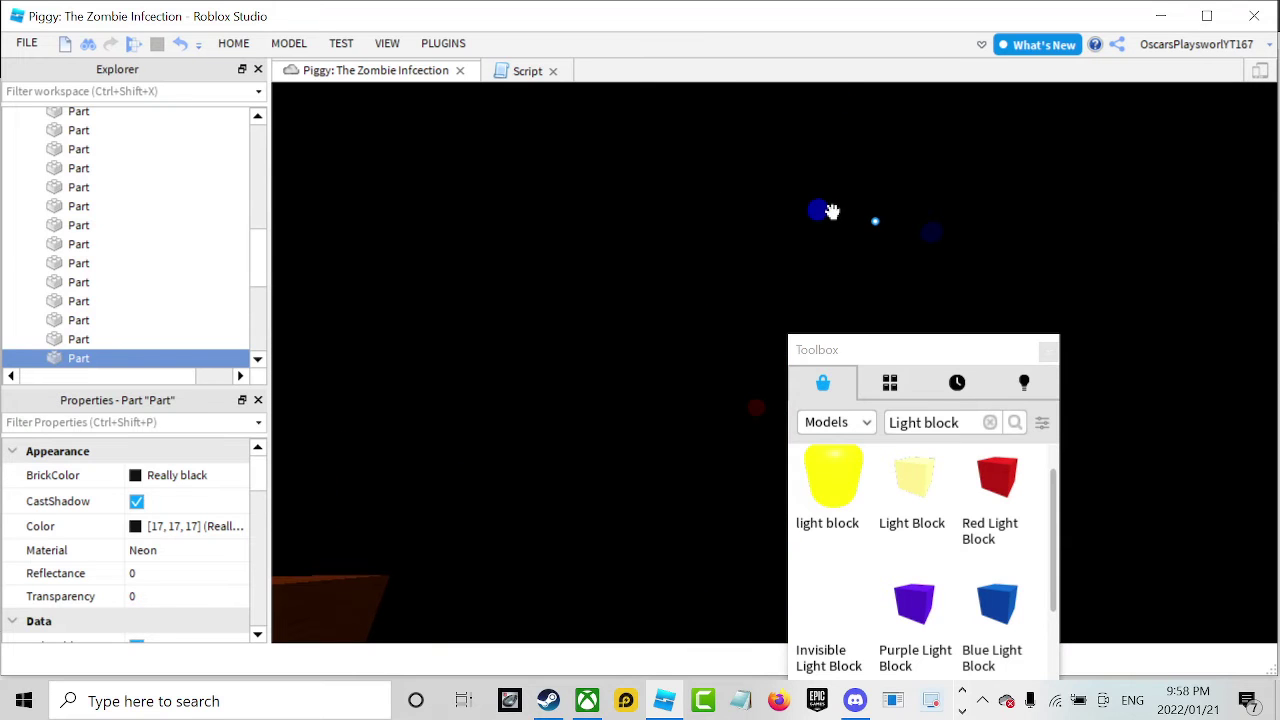
left_click_drag(822, 211, 820, 211)
right_click_drag(816, 209, 819, 211)
scroll(819, 211, "down", 10)
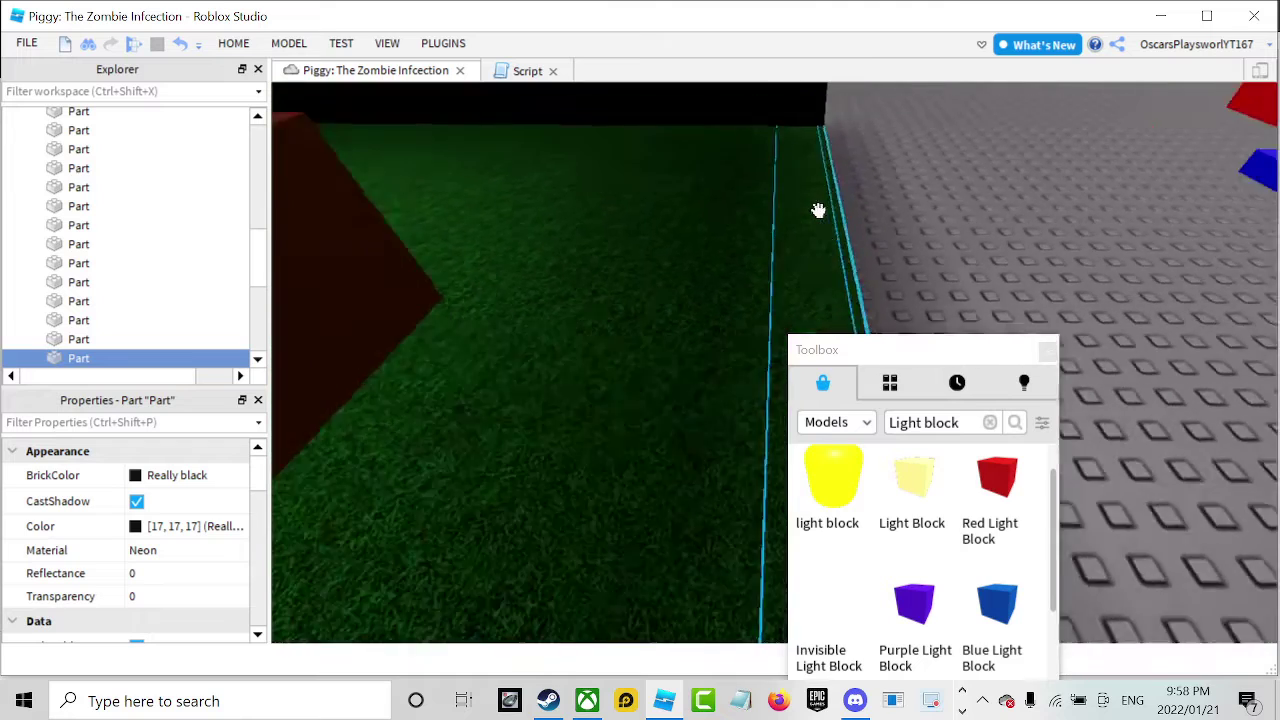
left_click(858, 167)
key("w")
right_click_drag(858, 167, 857, 164)
right_click_drag(800, 290, 800, 291)
key("w")
scroll(756, 444, "down", 3)
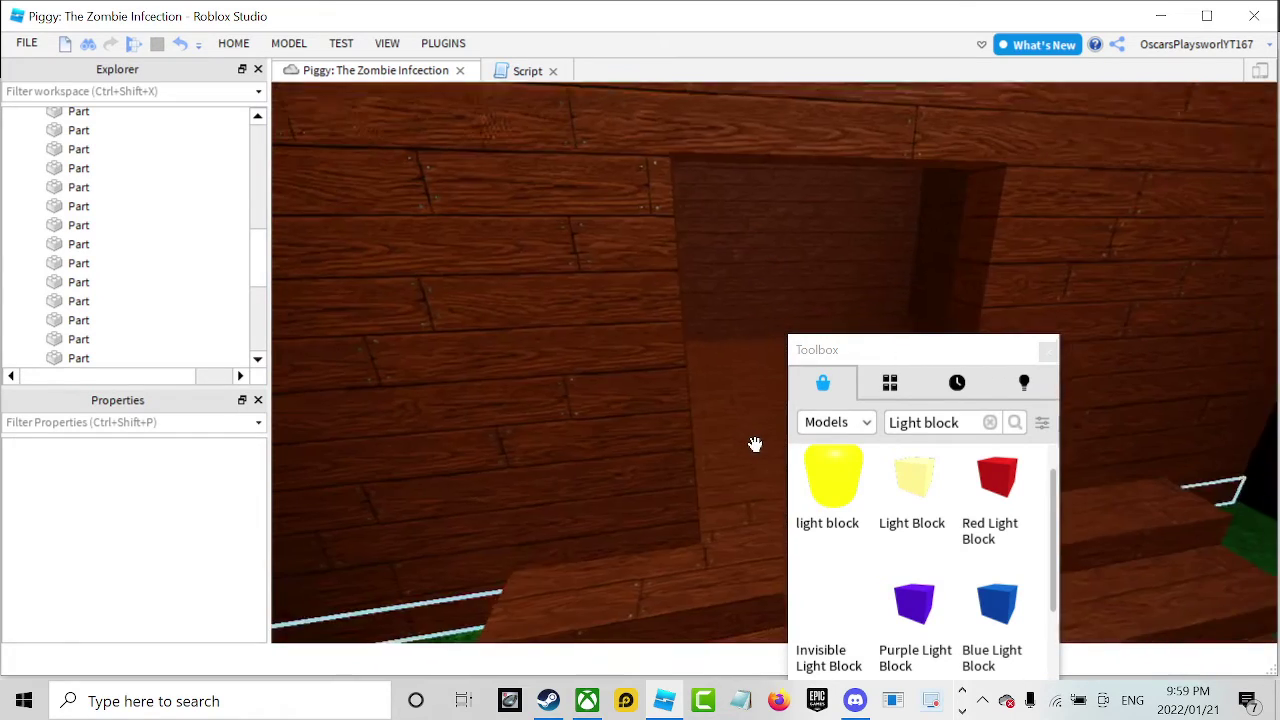
scroll(754, 443, "up", 3)
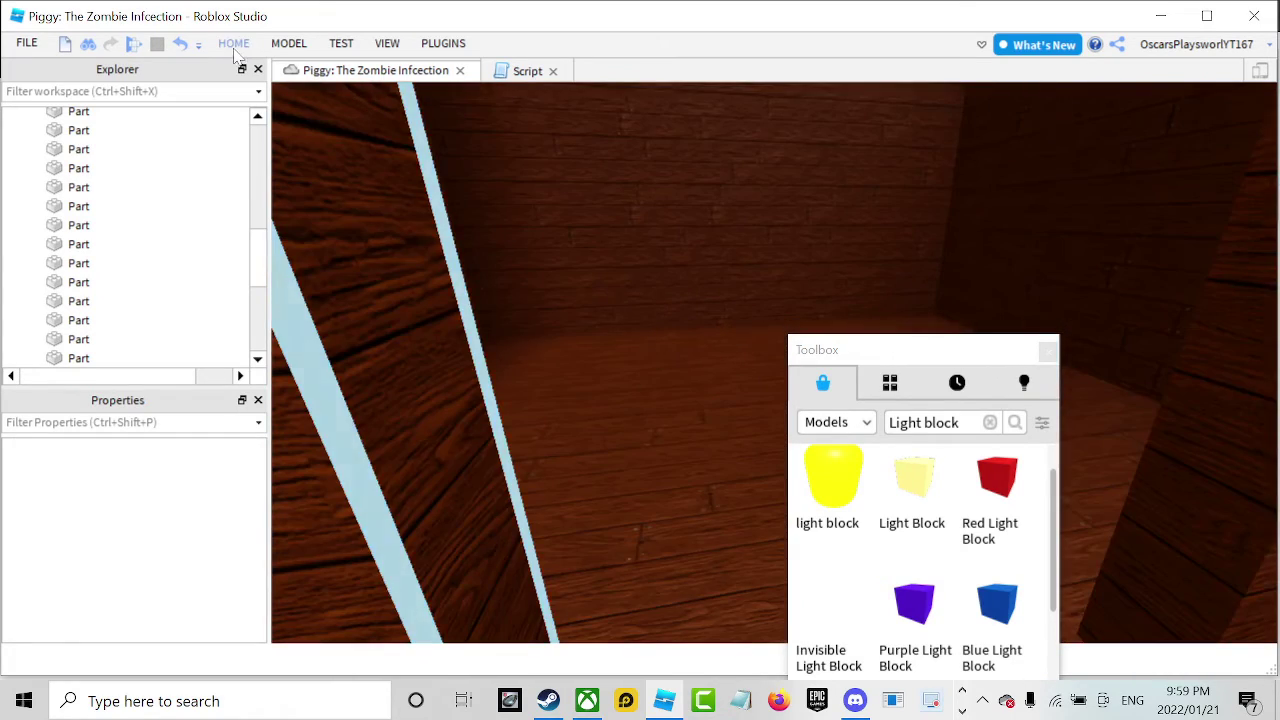
left_click(233, 43)
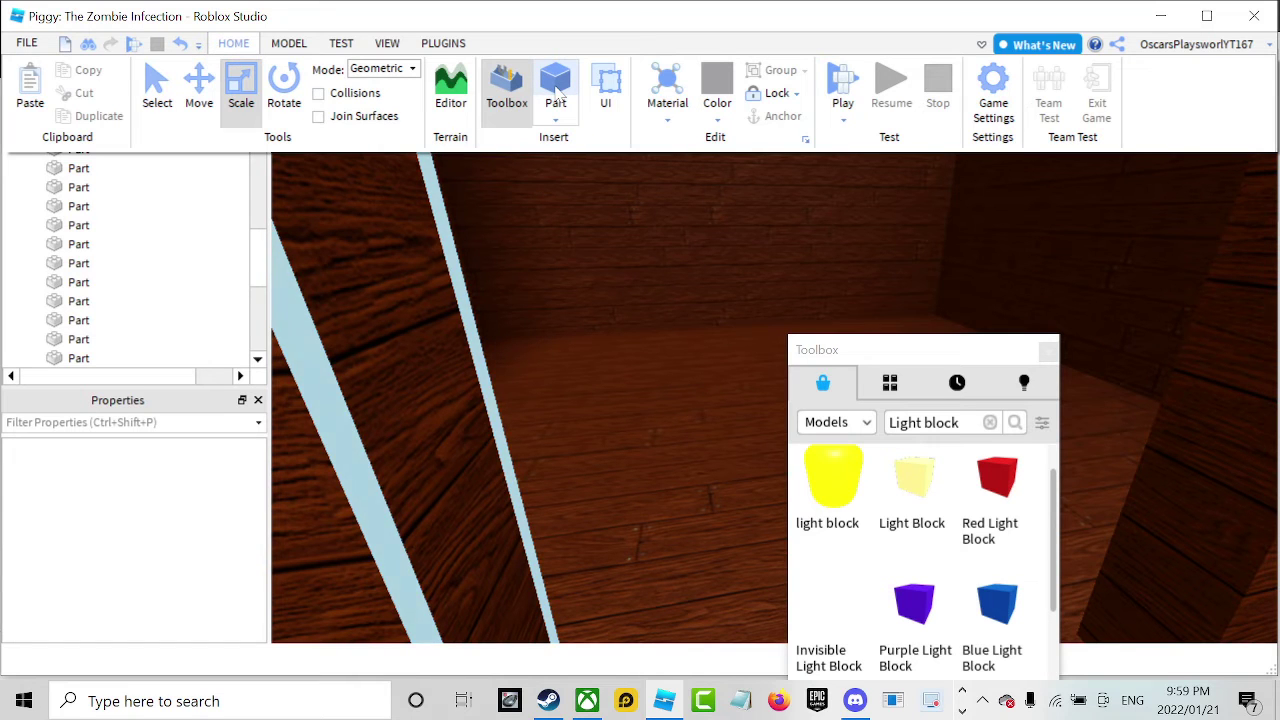
left_click(557, 90)
left_click_drag(748, 378, 718, 428)
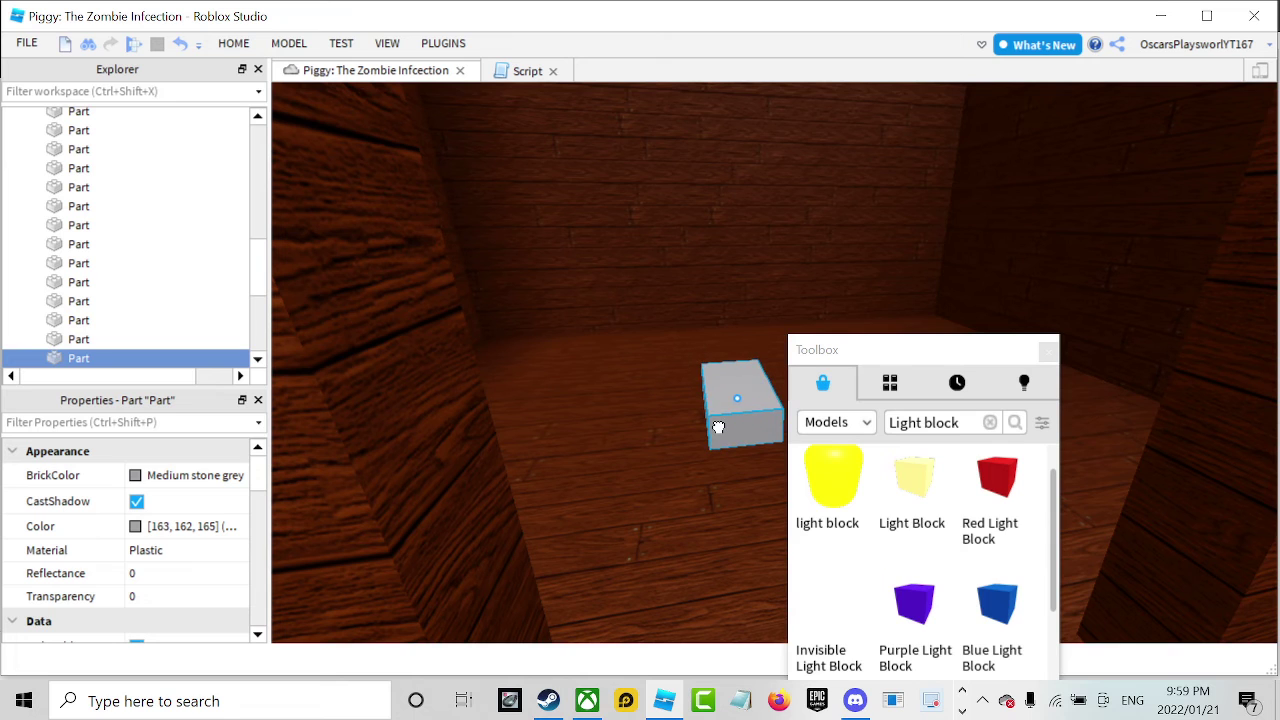
left_click(236, 44)
left_click(286, 92)
left_click_drag(696, 388, 765, 405)
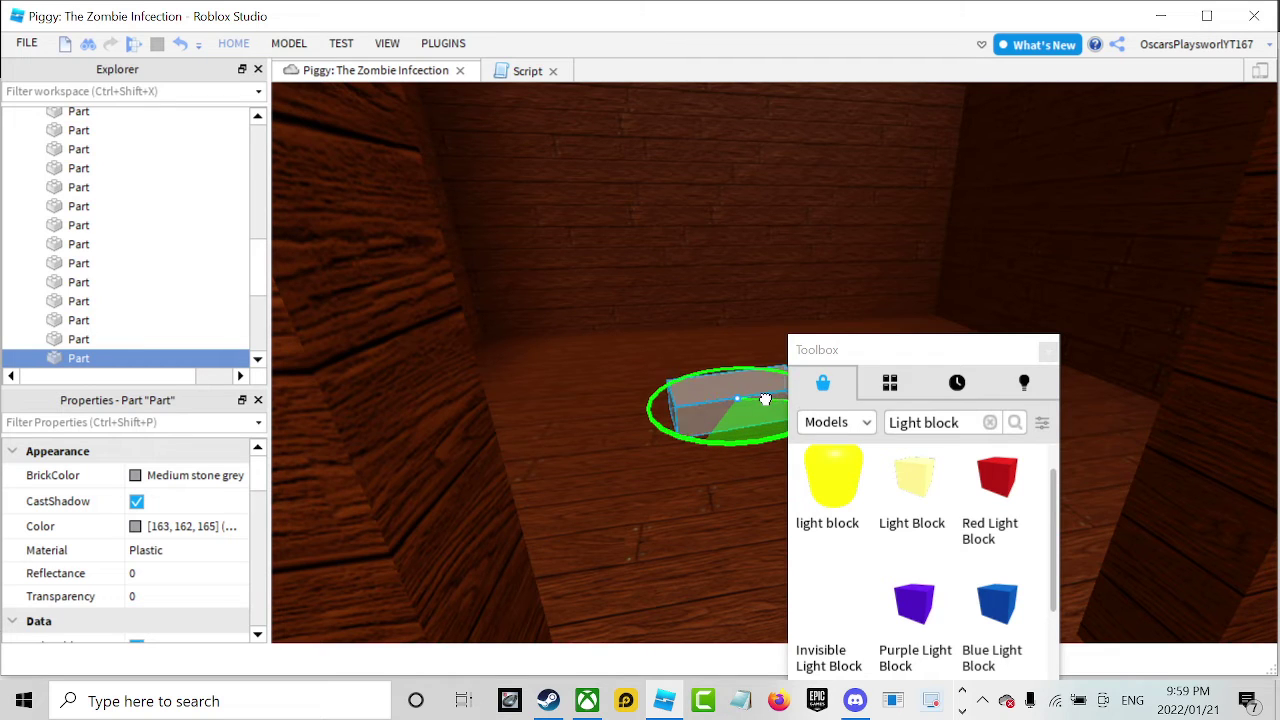
key("Delete")
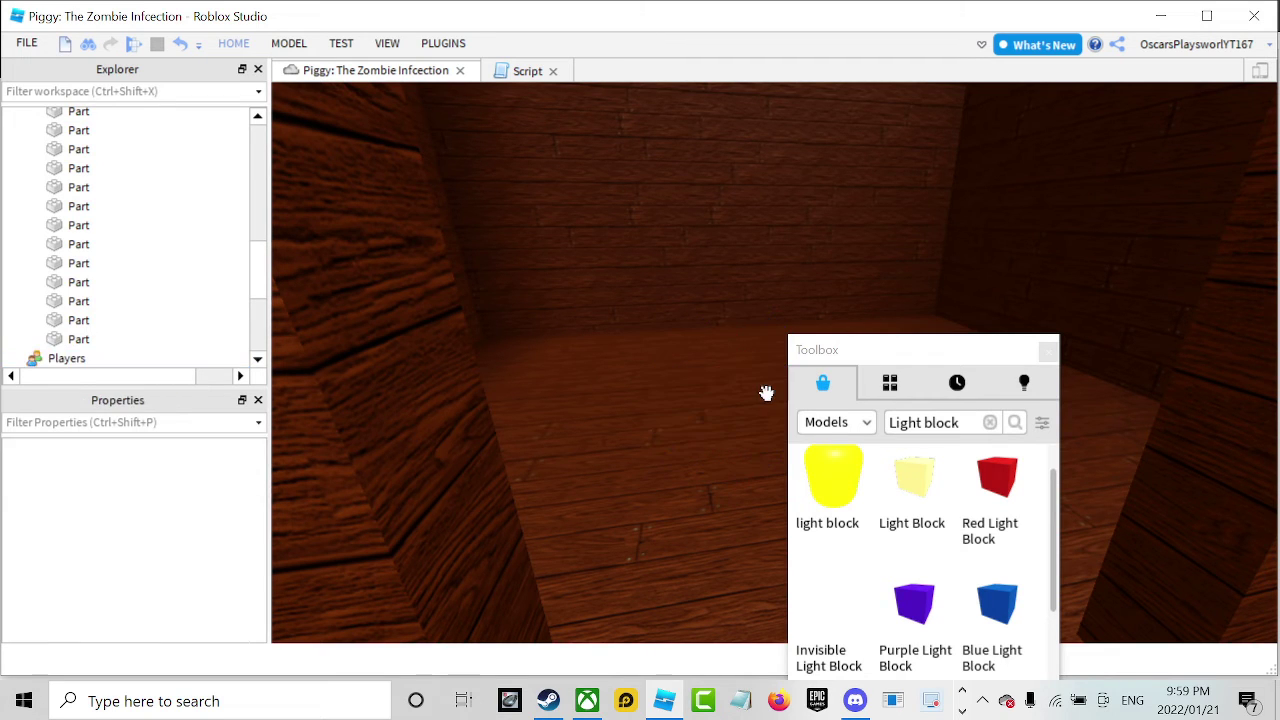
Move the red Destination part onto the wooden block on the grass and activate the Rotate tool.
right_click_drag(766, 391, 738, 377)
key("w")
key("w")
key("w")
left_click(600, 329)
right_click_drag(737, 329, 733, 330)
left_click_drag(733, 330, 792, 332)
key("w")
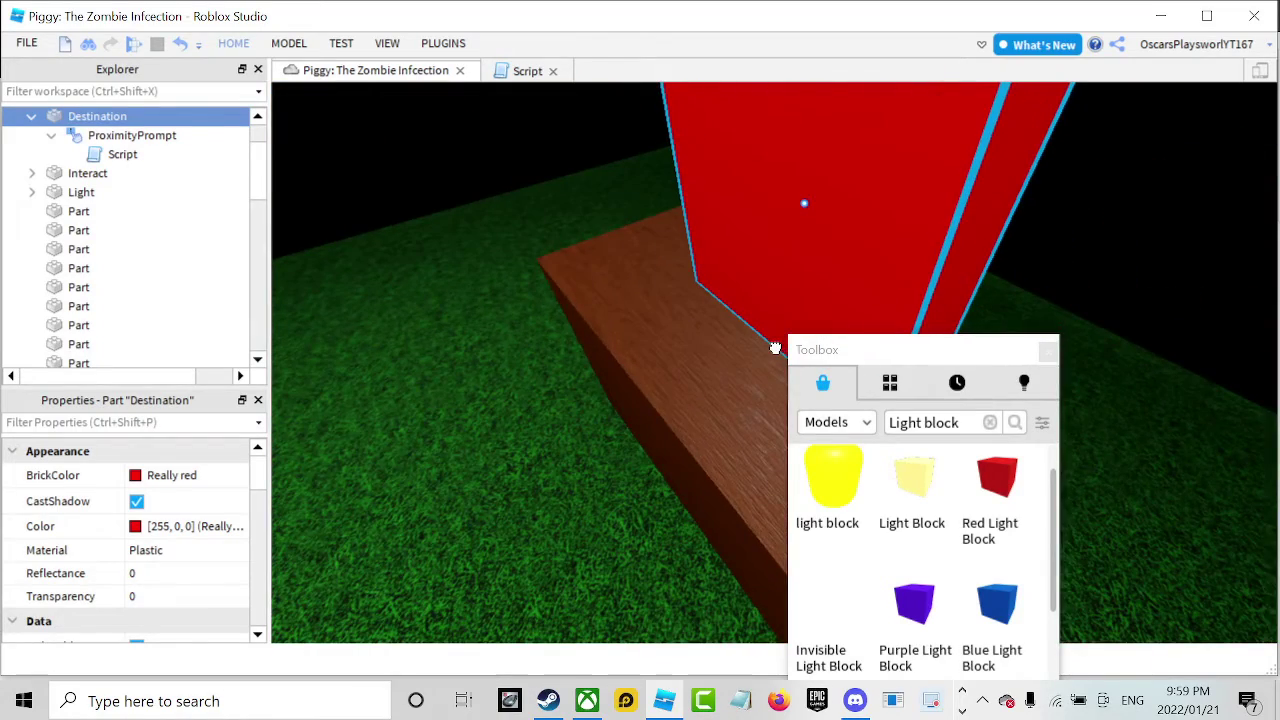
key("ctrl+4")
scroll(771, 349, "down", 5)
key("a")
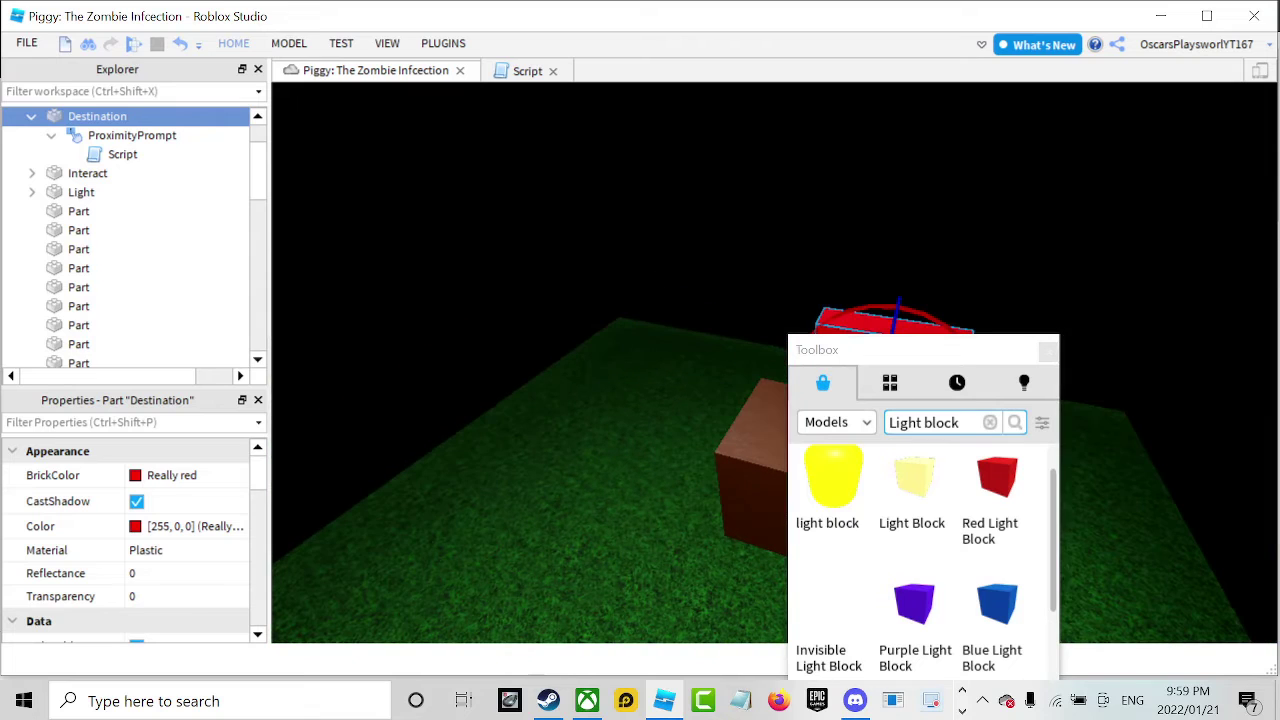
Search the Toolbox models for "sign" and insert the Text Sign (invisible) model.
left_click(985, 422)
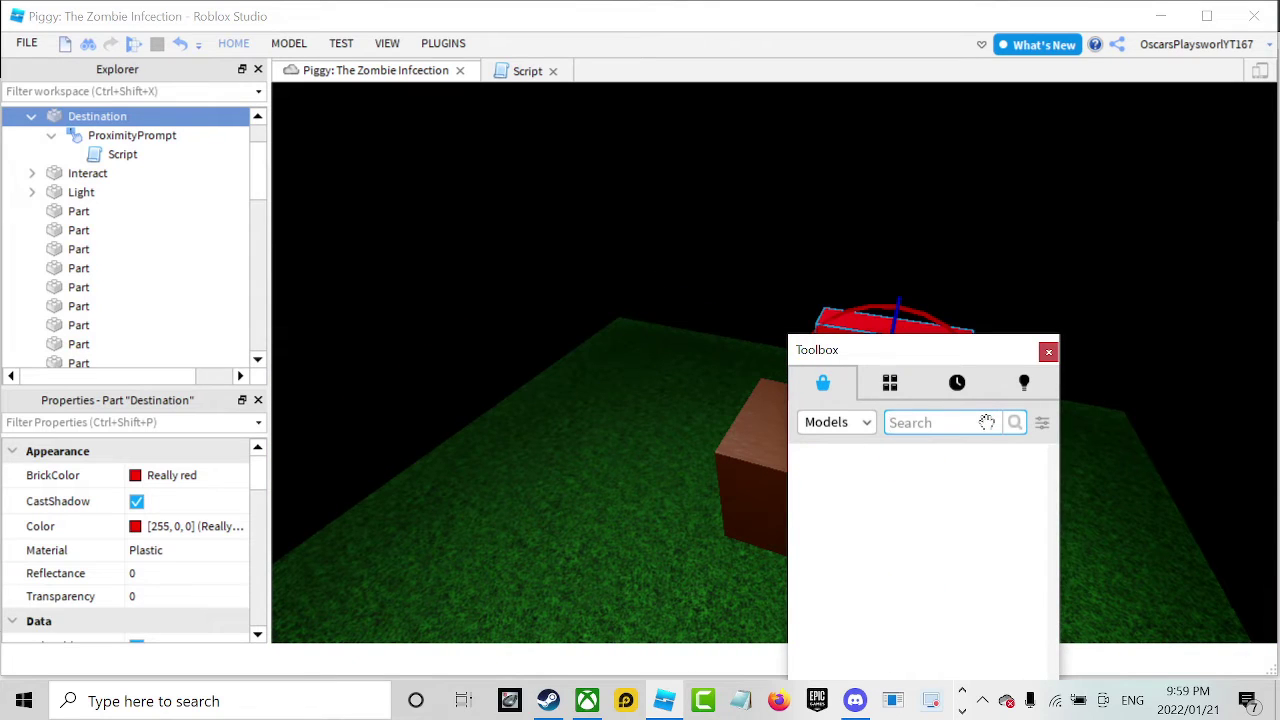
type("sign")
key("Return")
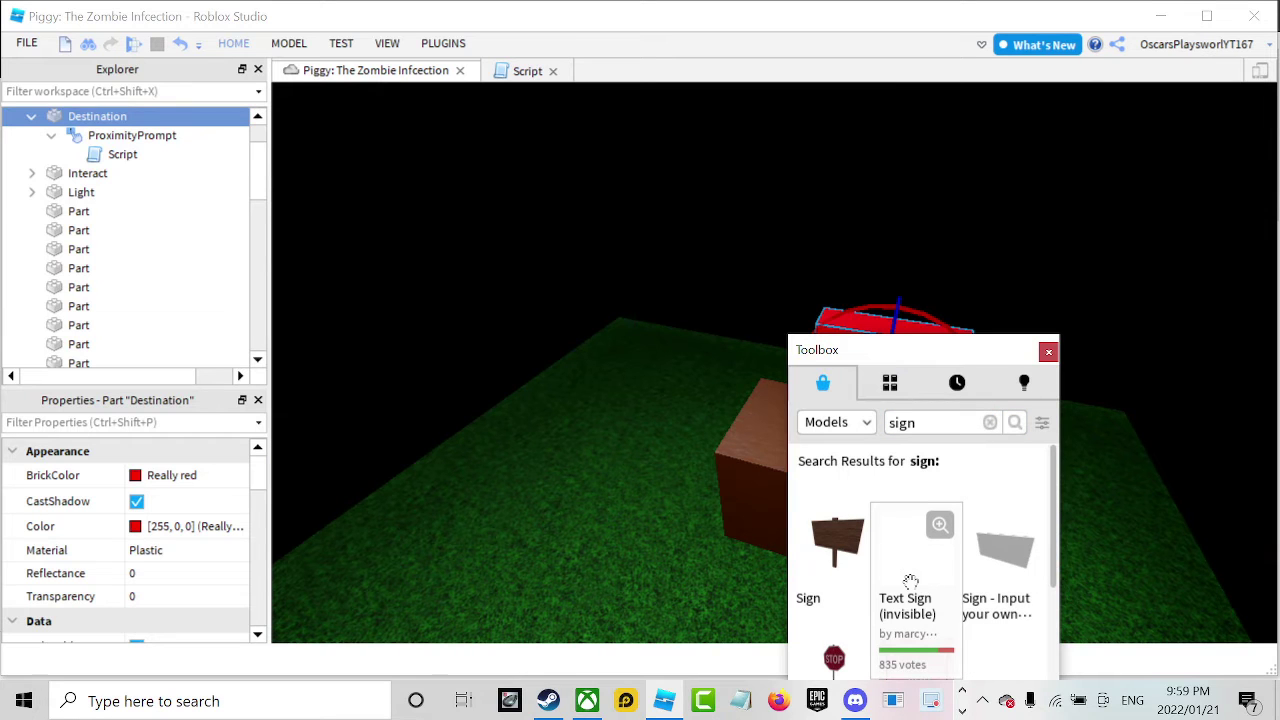
left_click(908, 582)
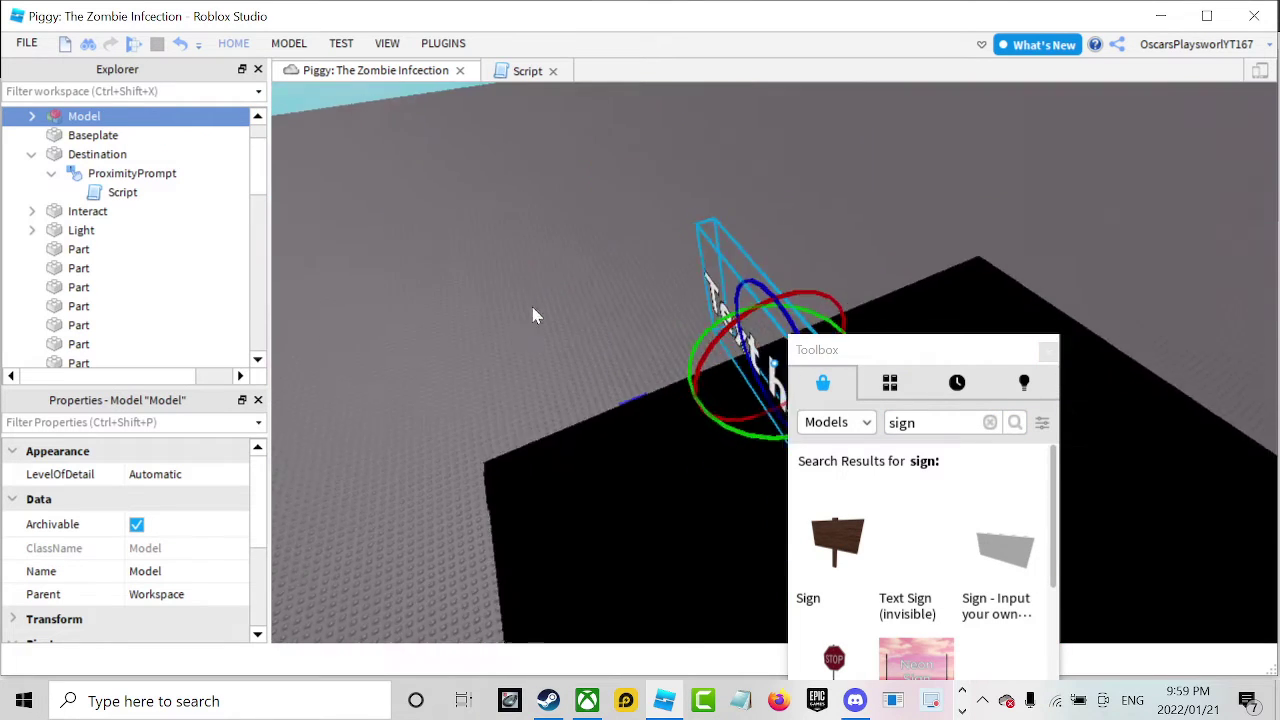
Move the text sign into the black box, between the wooden block and the house steps.
right_click_drag(533, 316, 634, 331)
left_click_drag(664, 370, 674, 378)
right_click_drag(674, 375, 674, 378)
scroll(674, 378, "up", 2)
scroll(676, 380, "down", 8)
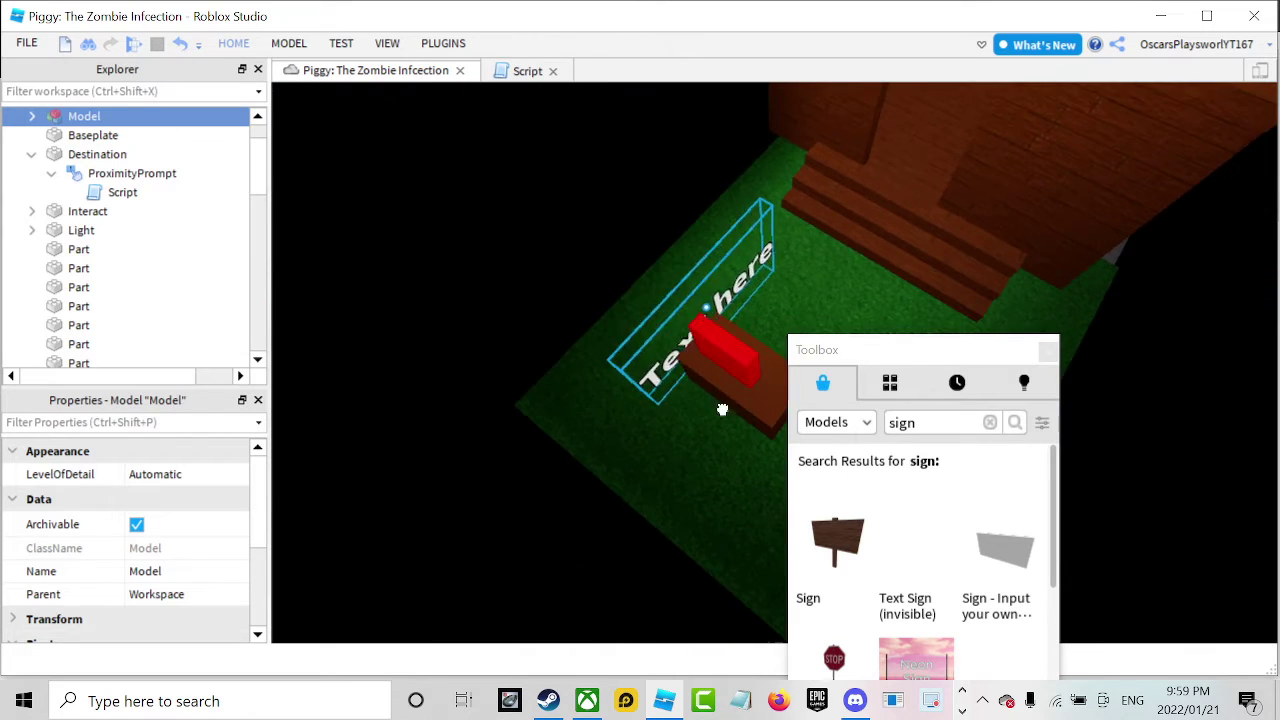
right_click_drag(778, 398, 778, 397)
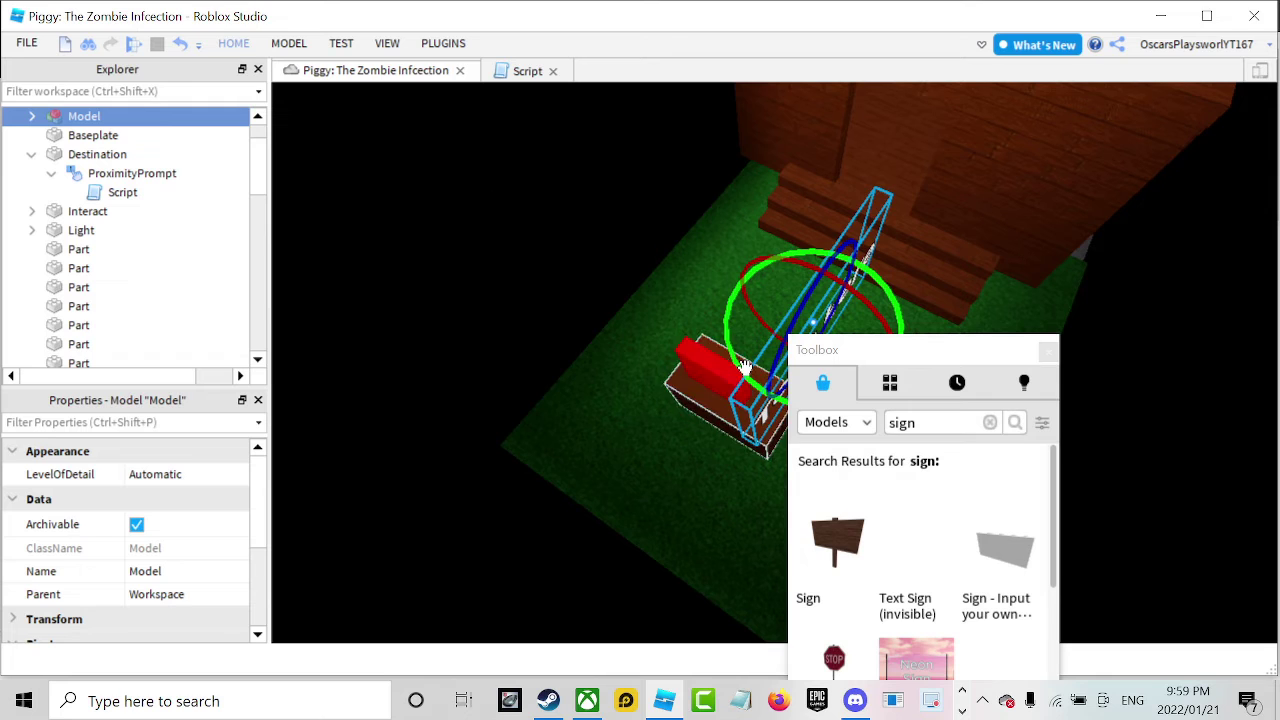
Rotate the text sign about its vertical axis so its text faces the house steps.
left_click_drag(745, 367, 788, 370)
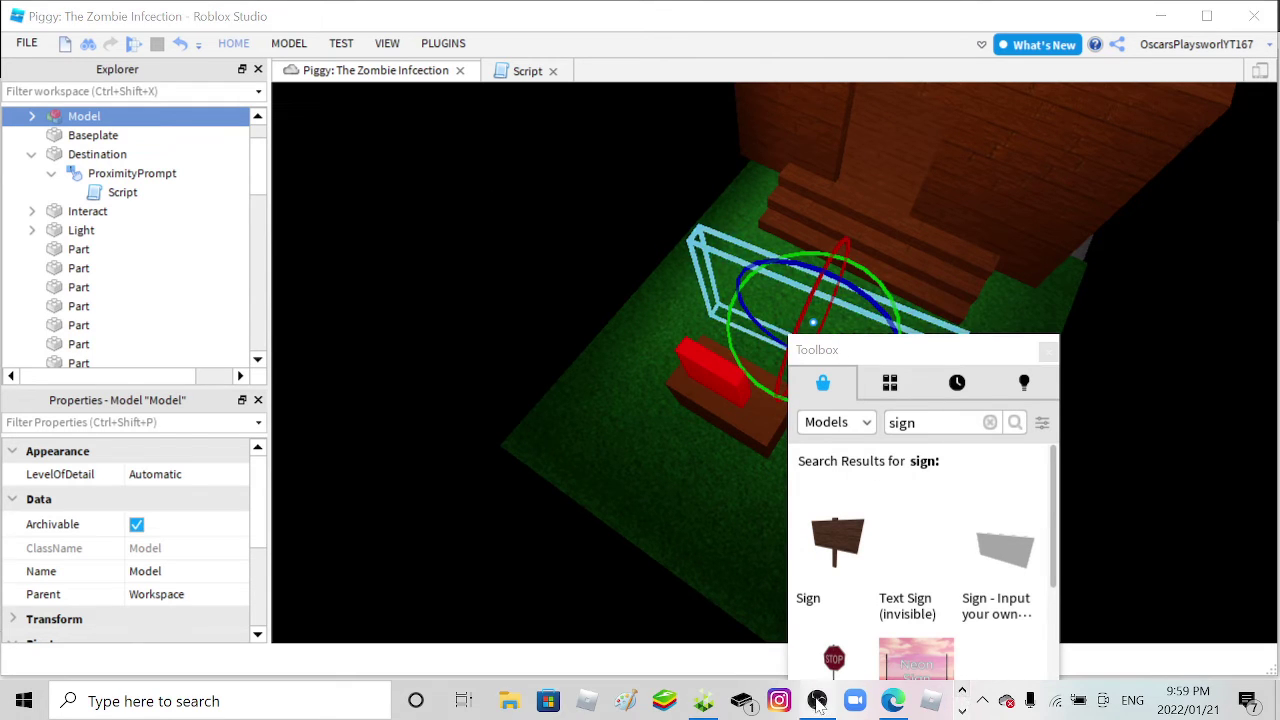
left_click(818, 702)
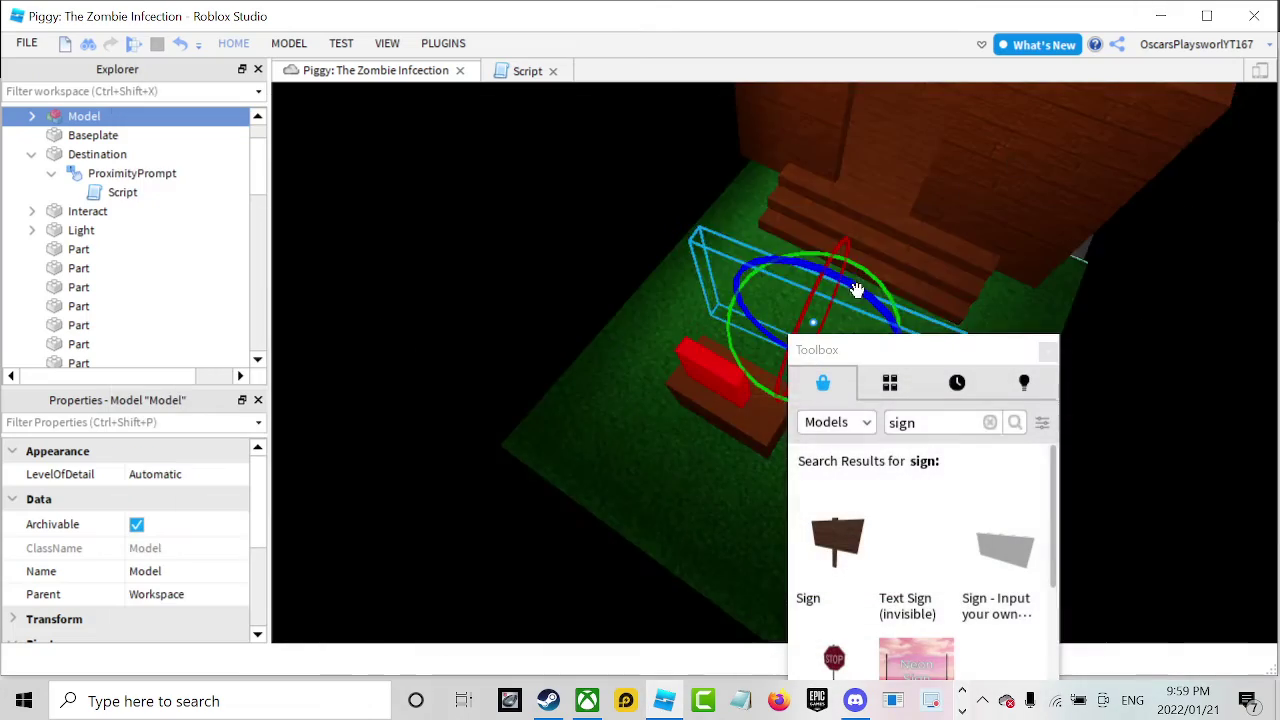
key("f")
right_click_drag(861, 262, 890, 315)
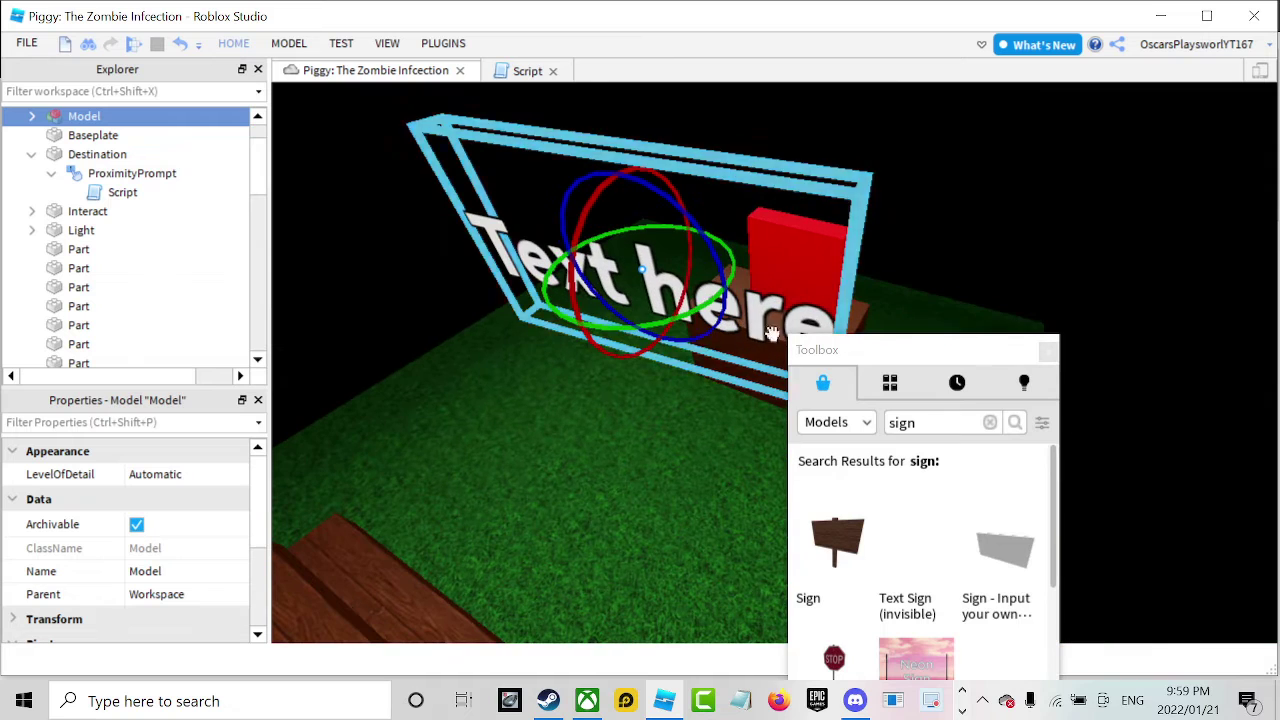
Move the text sign up in front of the red Destination part and scale it down to about that part's size.
left_click_drag(690, 320, 707, 289)
key("ctrl+4")
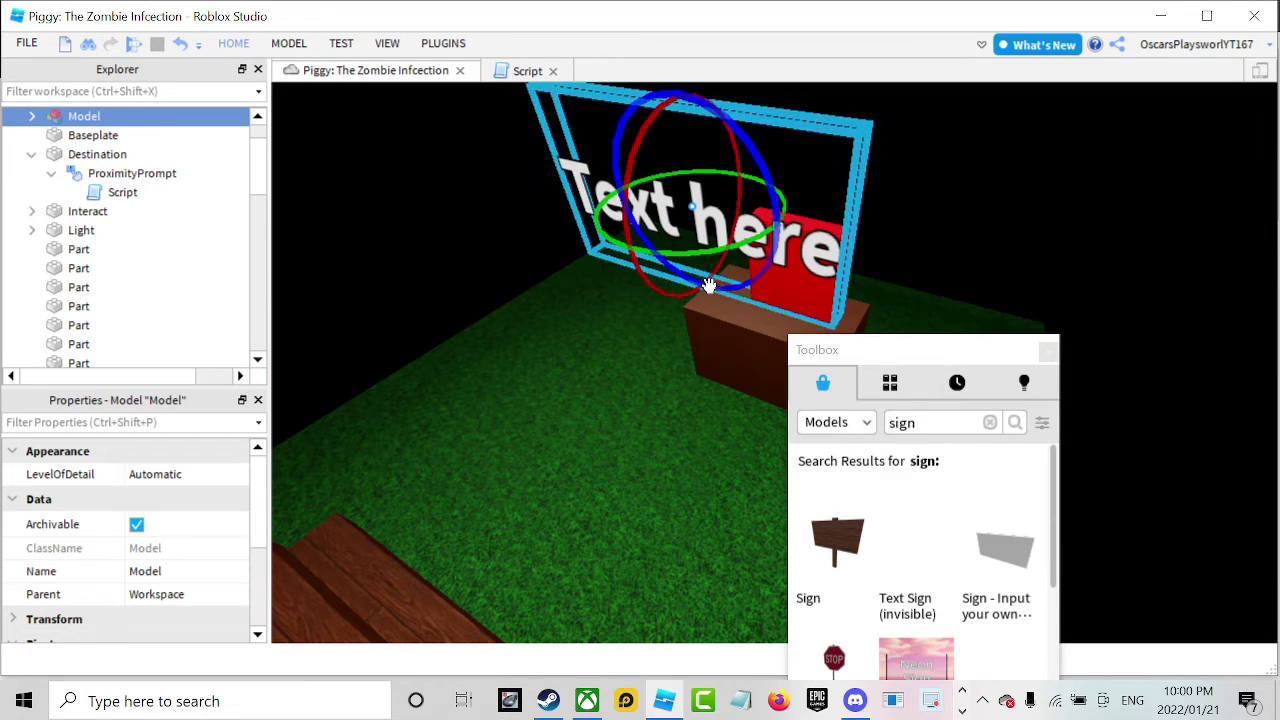
left_click(233, 43)
left_click(241, 72)
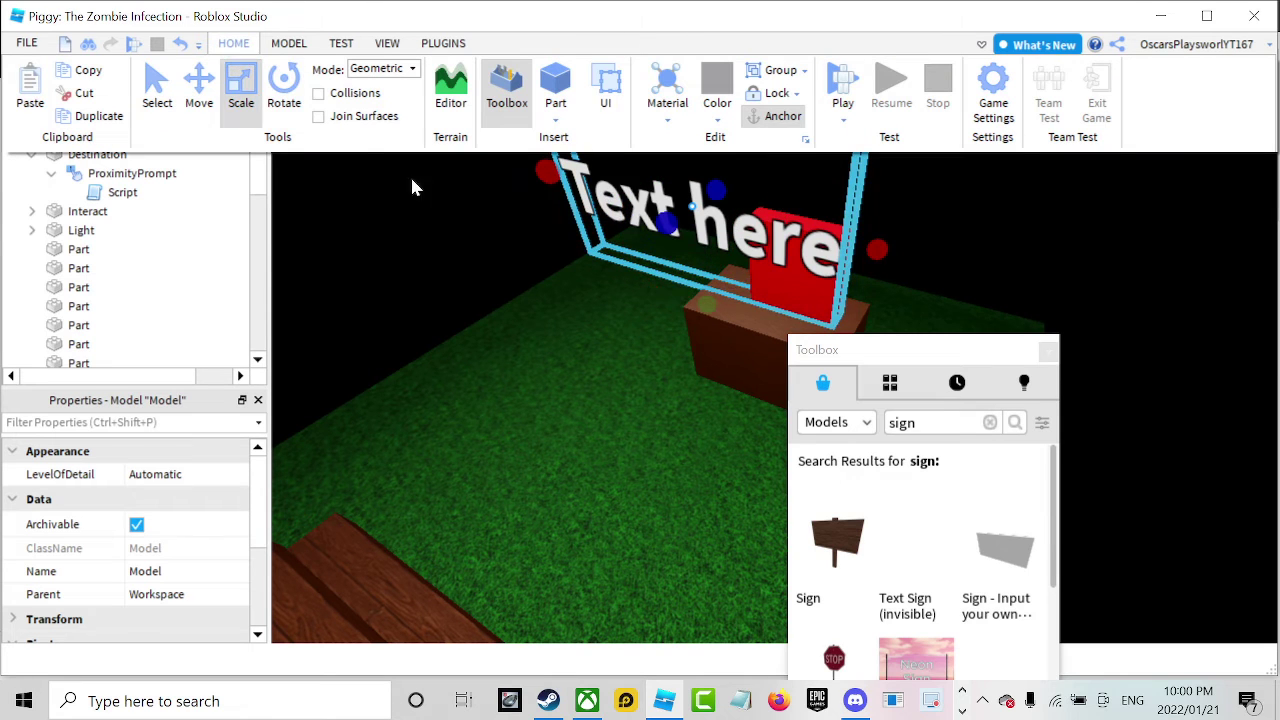
left_click_drag(546, 172, 659, 195)
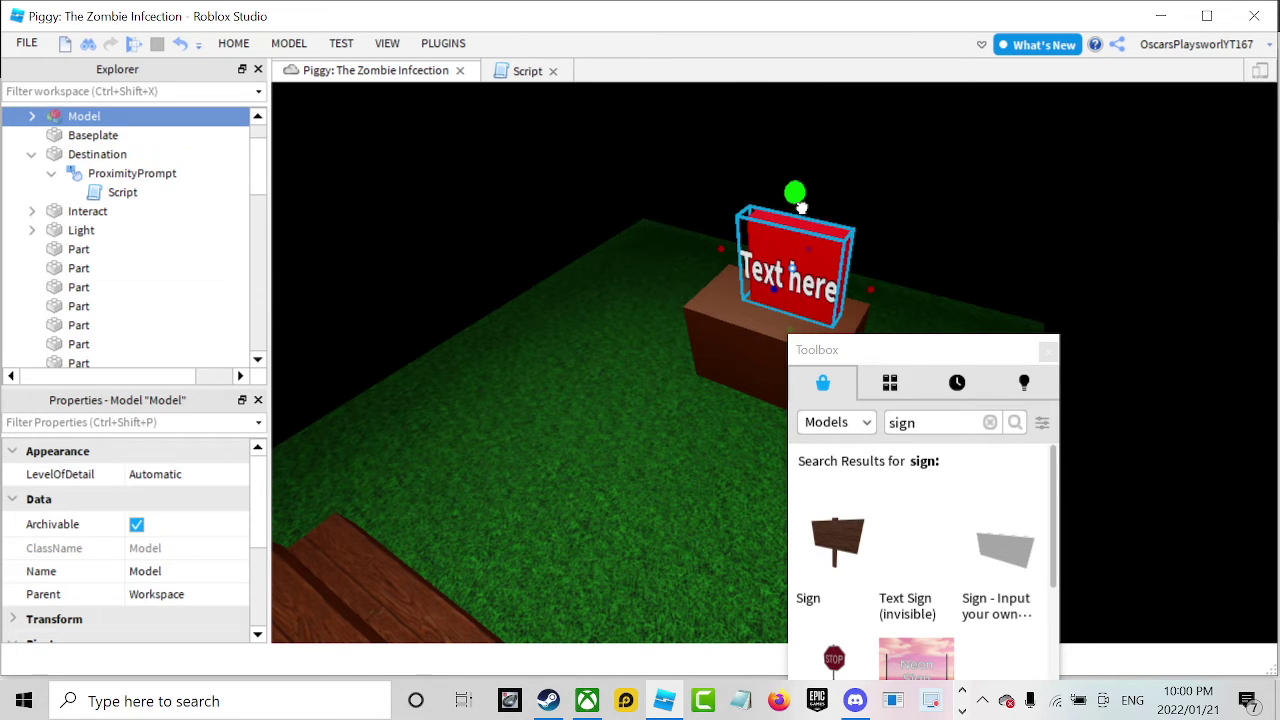
right_click_drag(804, 206, 813, 211)
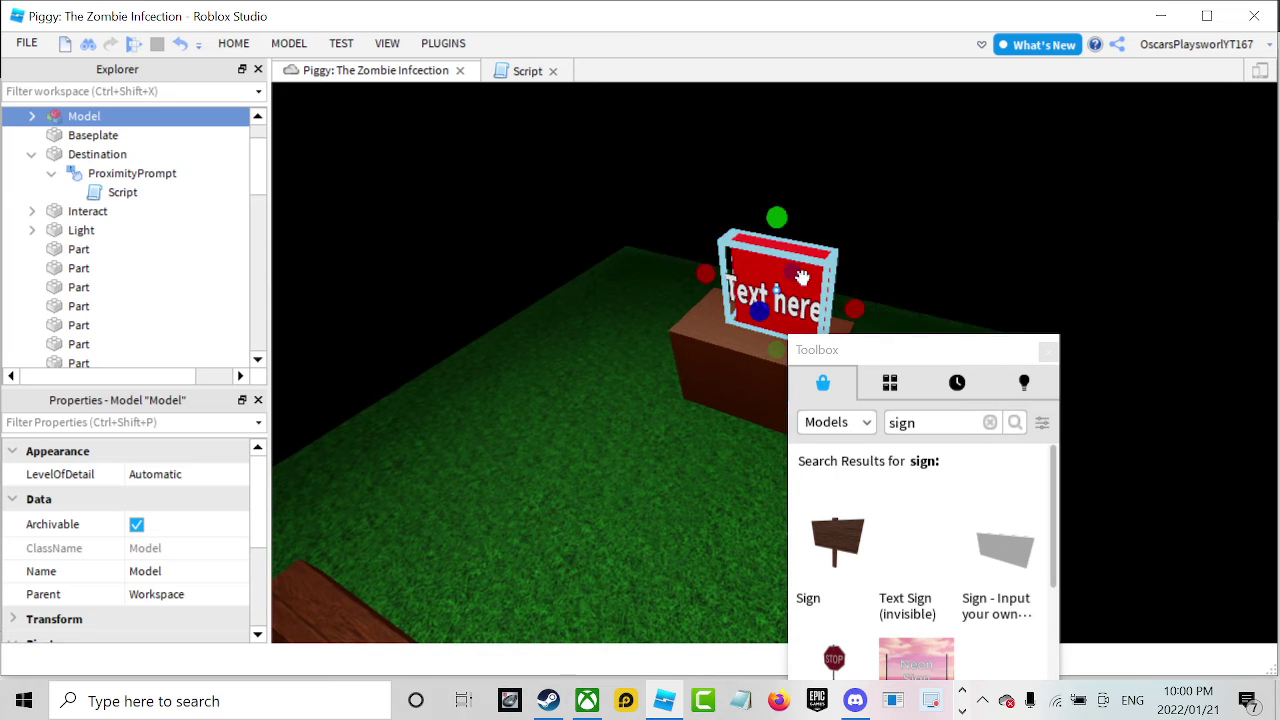
left_click_drag(802, 277, 790, 272)
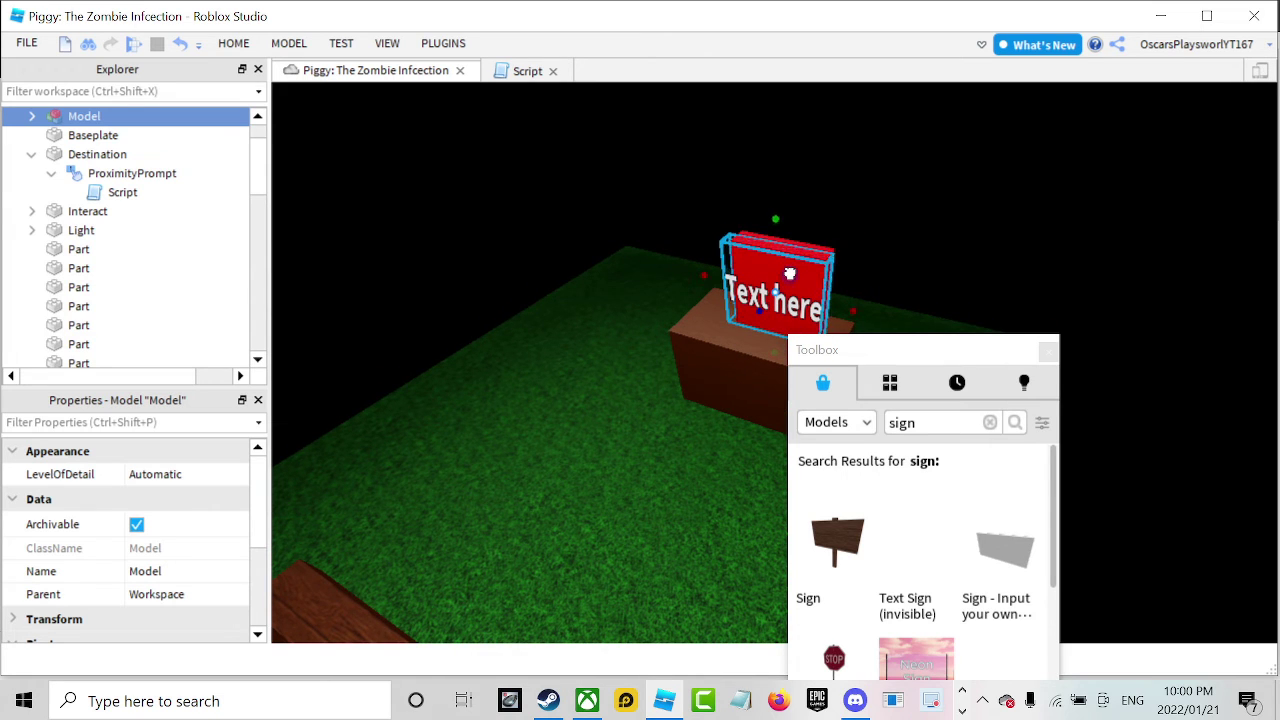
Change the text of the sign's SIGN text label to "Play (Click Me)".
left_click(838, 242)
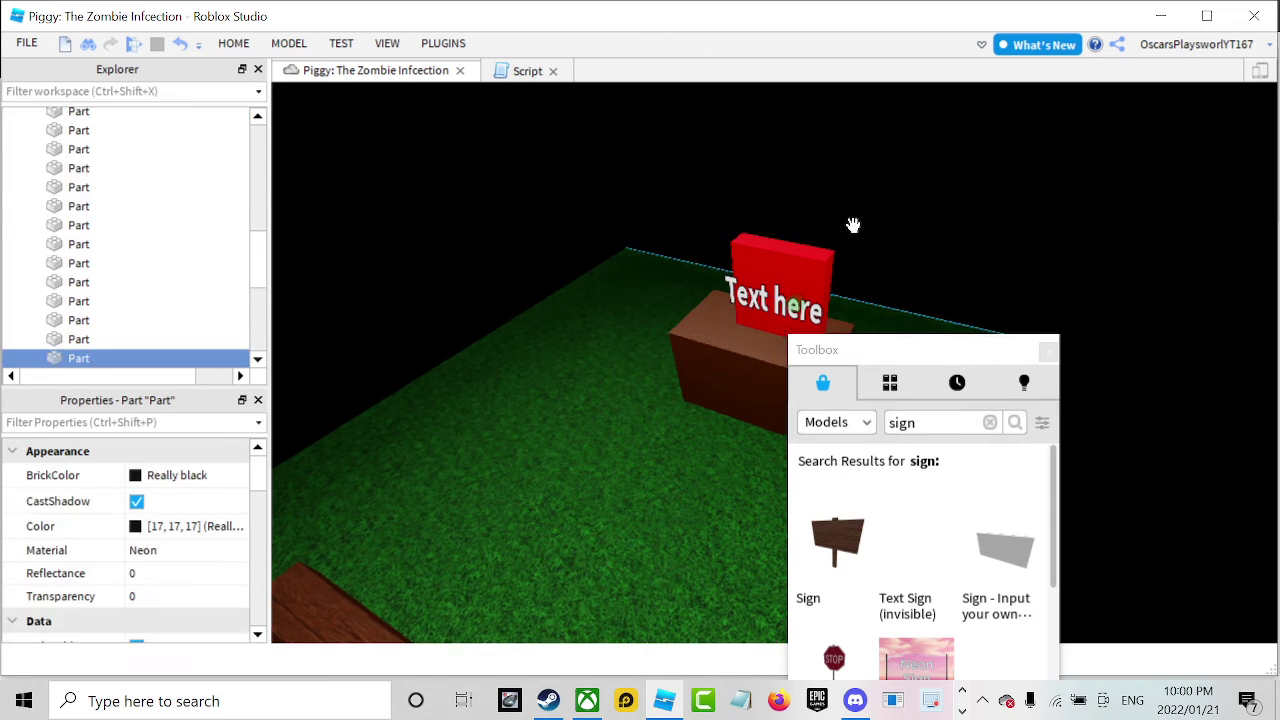
key("f")
left_click(818, 305)
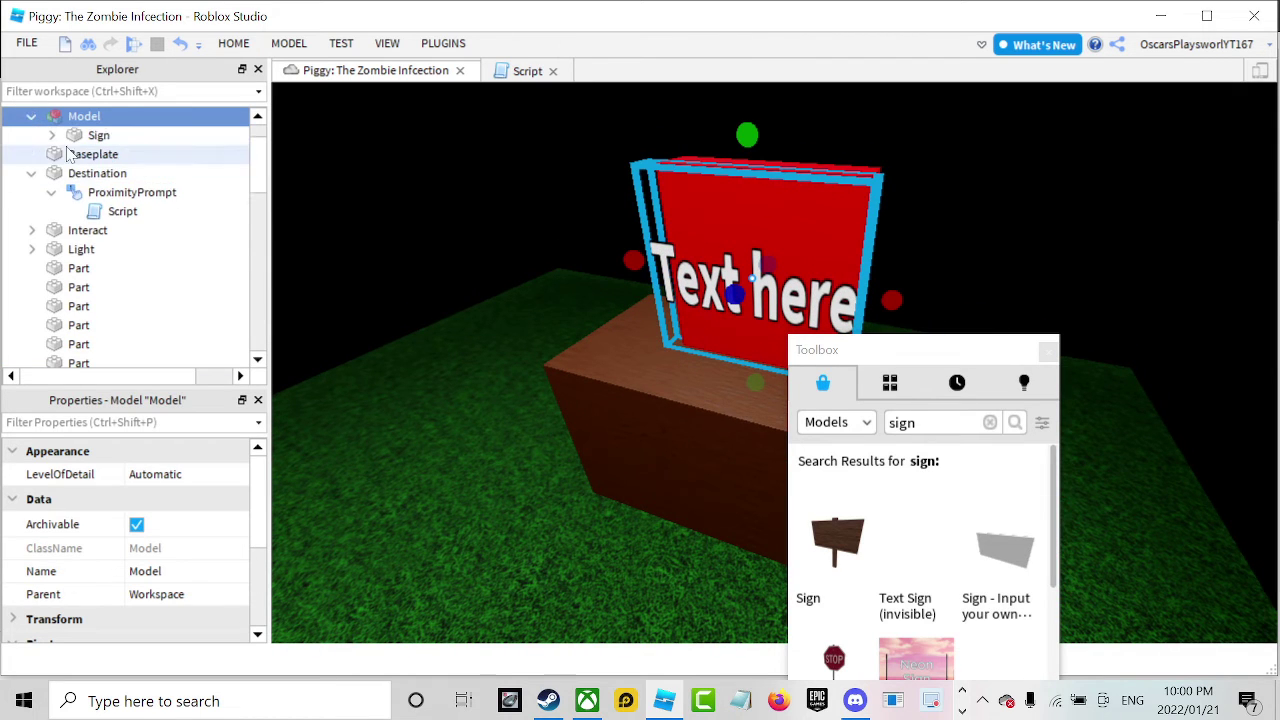
left_click(51, 135)
left_click(71, 154)
left_click(110, 175)
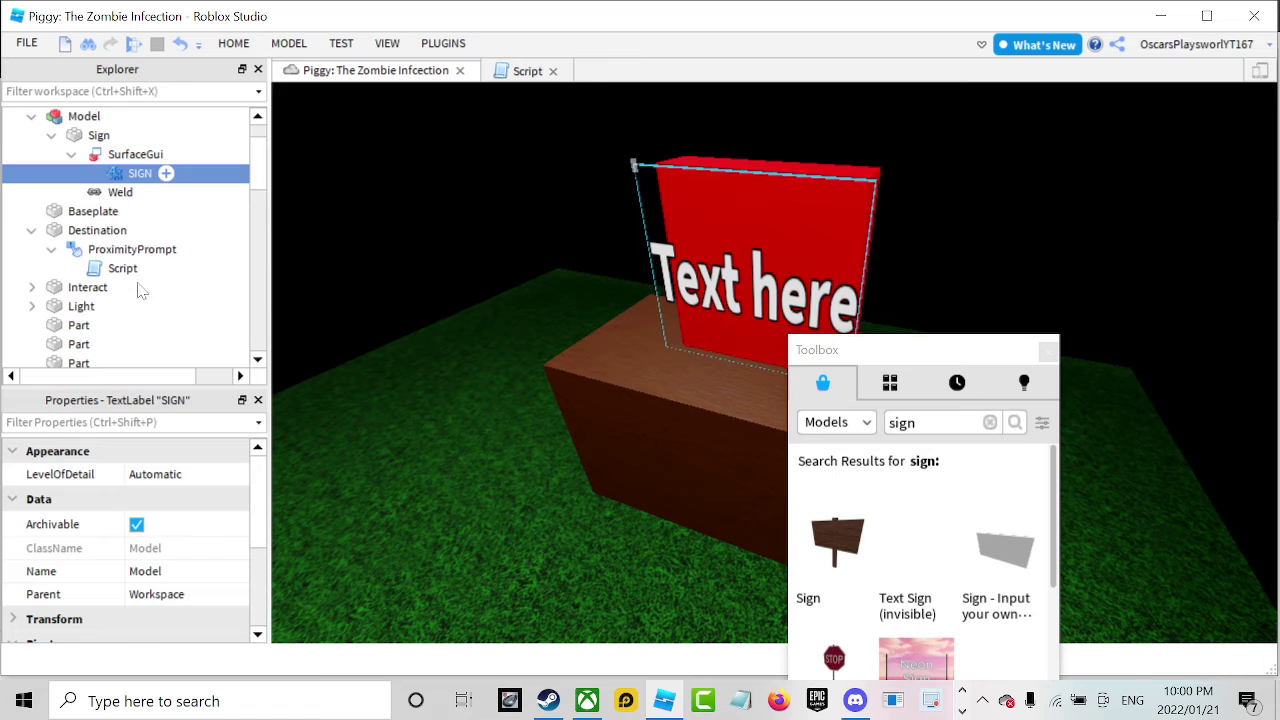
type("tex")
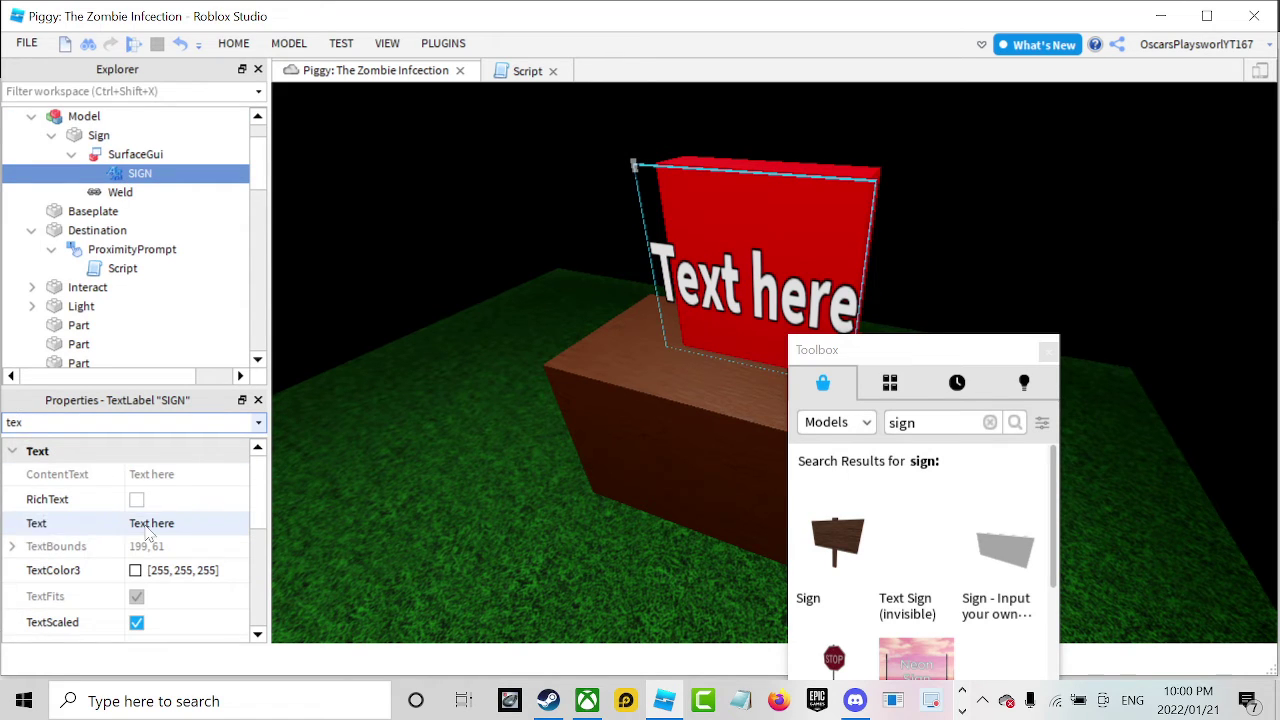
left_click(146, 530)
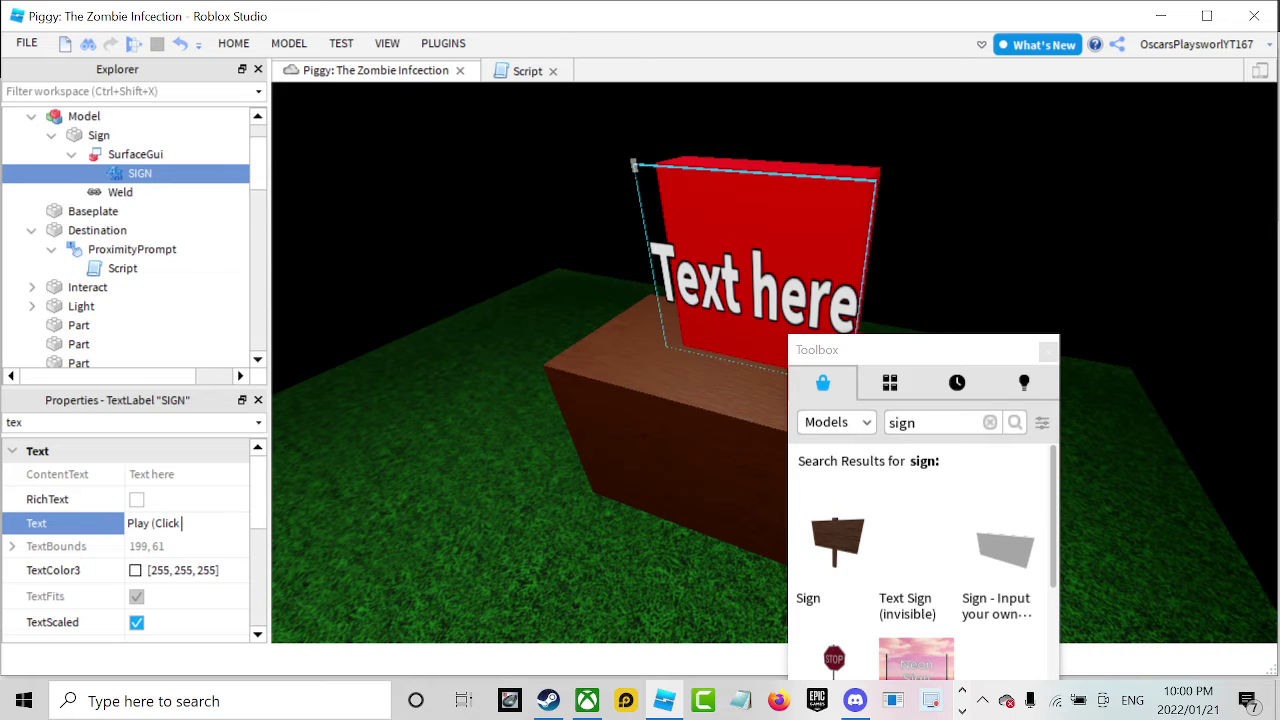
key("Return")
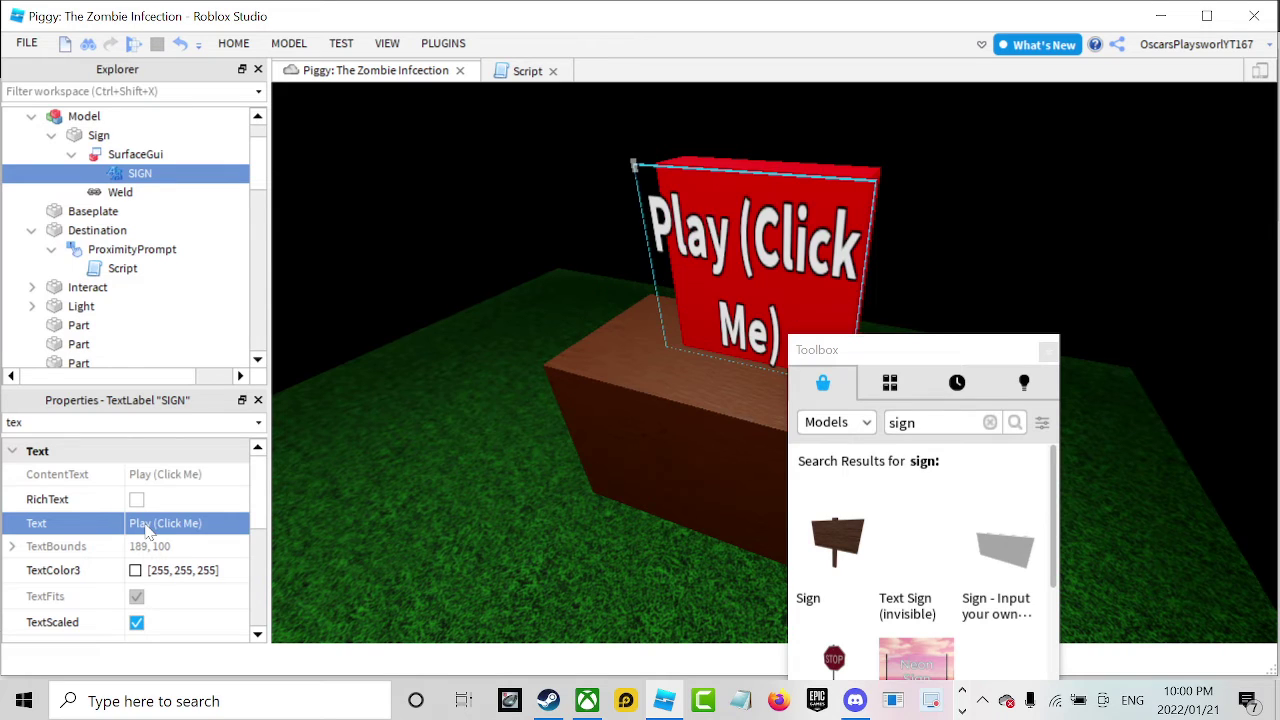
Widen the red Destination part behind the text sign so it extends past the start of the lettering.
right_click_drag(735, 245, 735, 228)
scroll(736, 228, "up", 4)
scroll(736, 228, "down", 5)
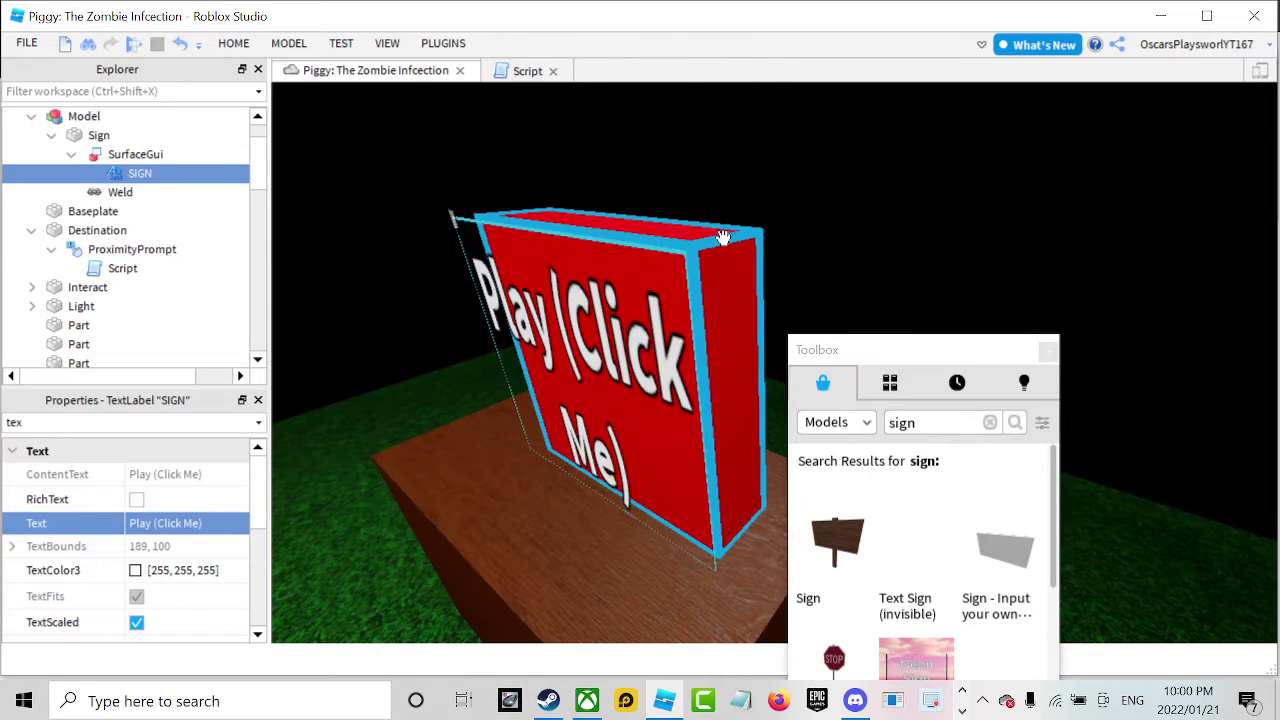
left_click(734, 249)
scroll(734, 249, "down", 3)
left_click_drag(731, 372, 769, 381)
key("a")
right_click_drag(769, 380, 777, 371)
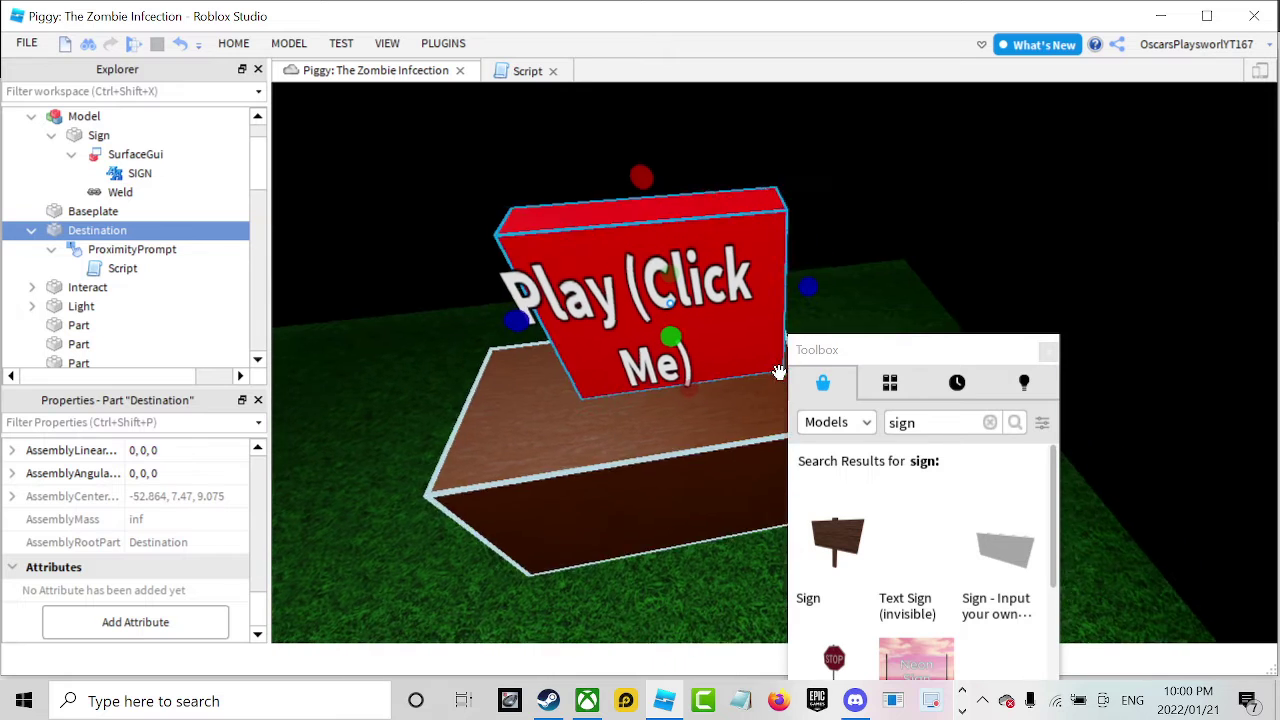
left_click_drag(516, 310, 452, 320)
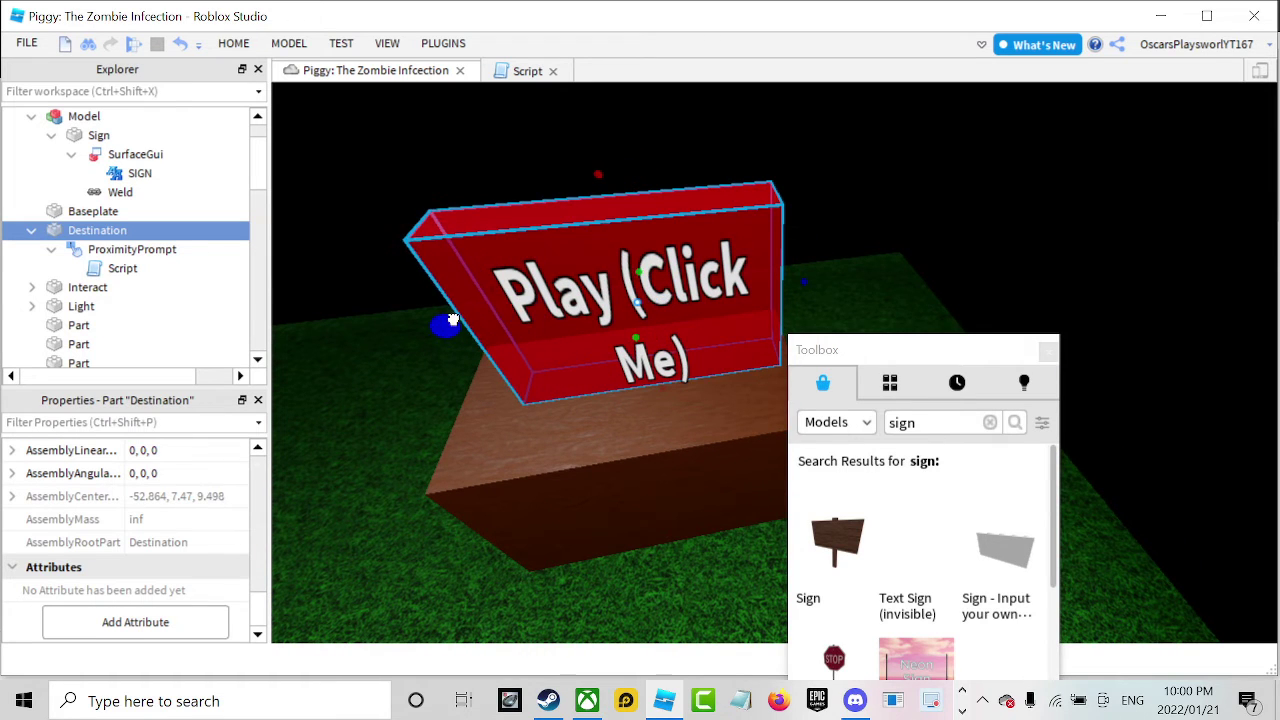
Widen the "Play (Click Me)" sign on both sides to fit the front face of the widened red part.
left_click(484, 330)
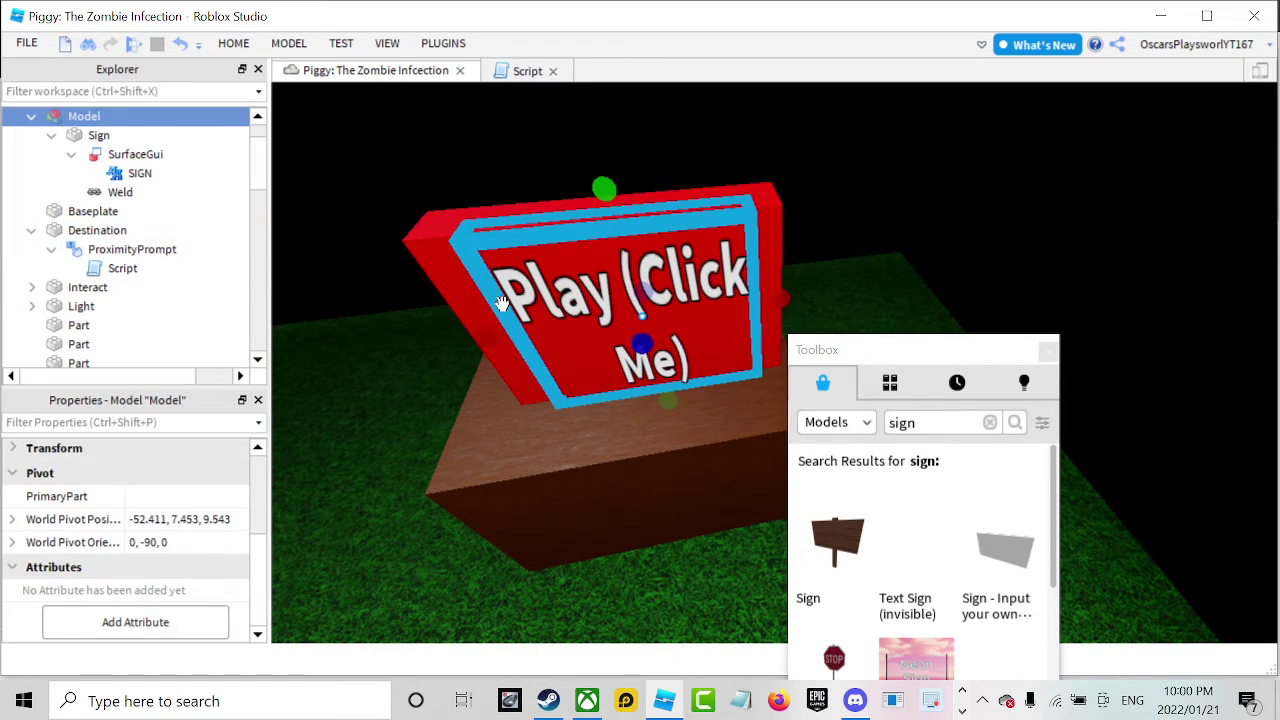
left_click_drag(486, 332, 437, 339)
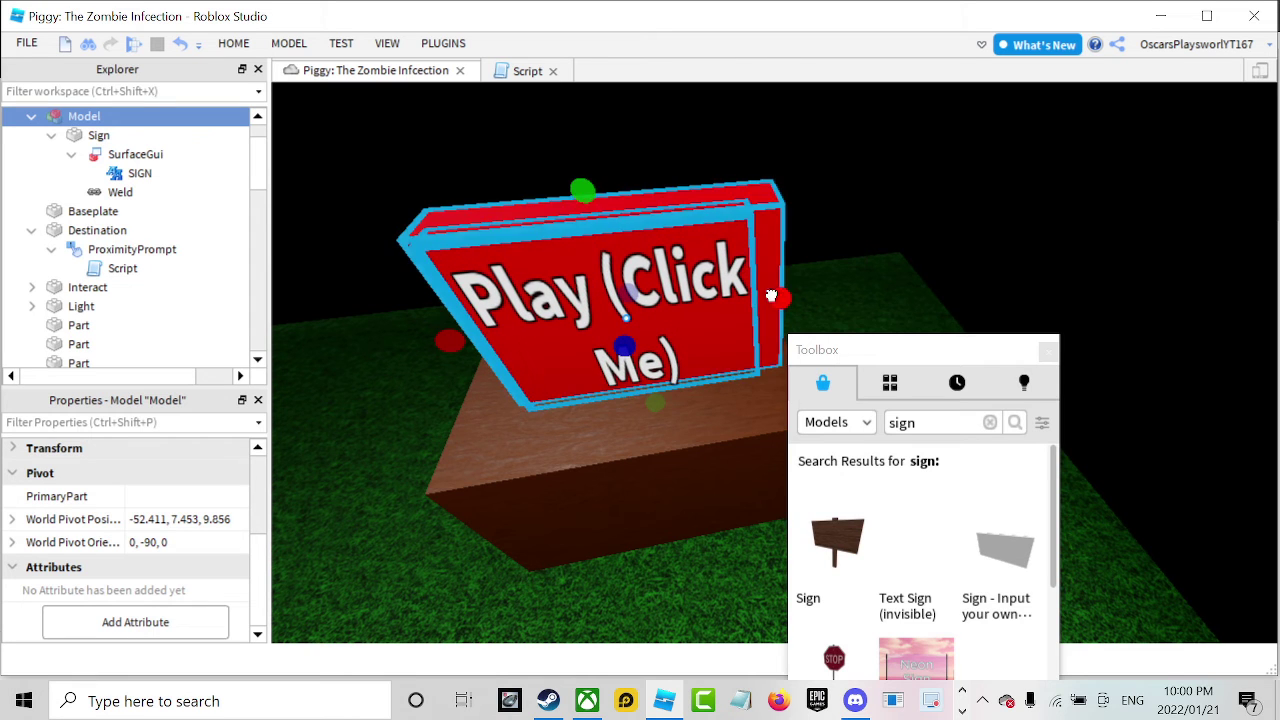
mouse_move(771, 297)
left_mouse_down()
mouse_move(803, 290)
mouse_move(760, 284)
mouse_move(790, 292)
left_mouse_up()
right_click_drag(795, 275, 794, 271)
key("s")
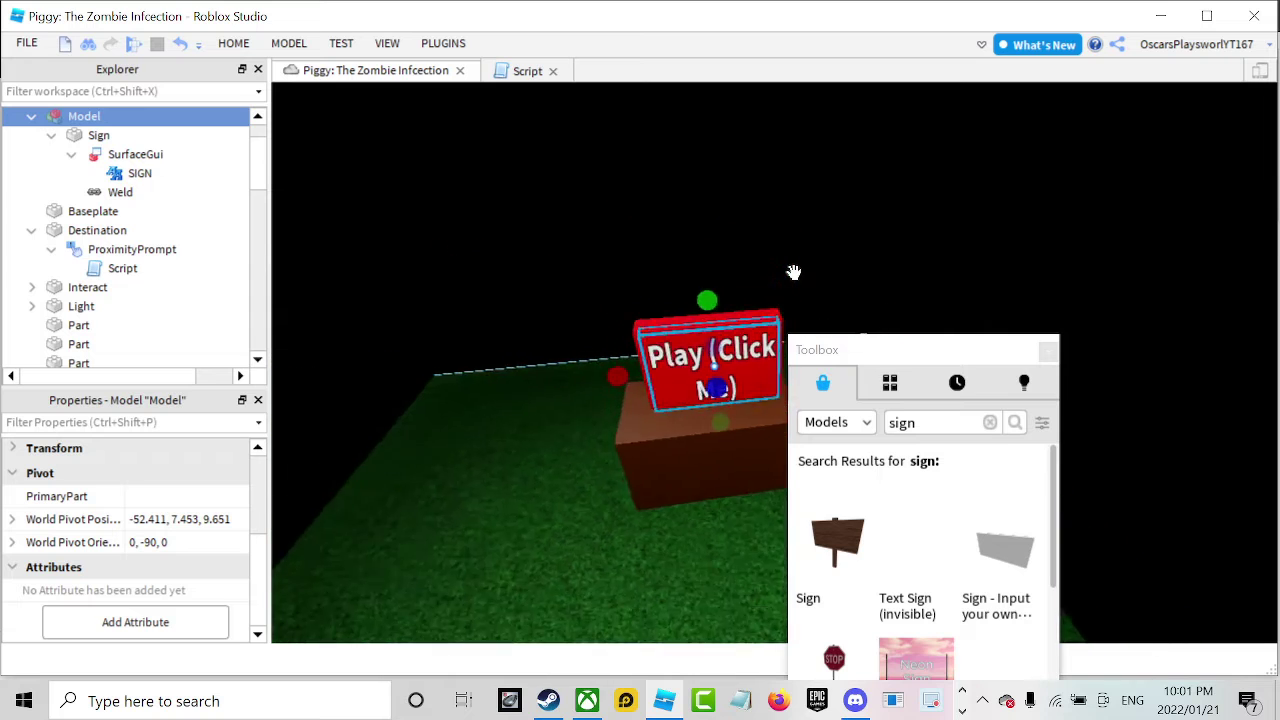
key("w")
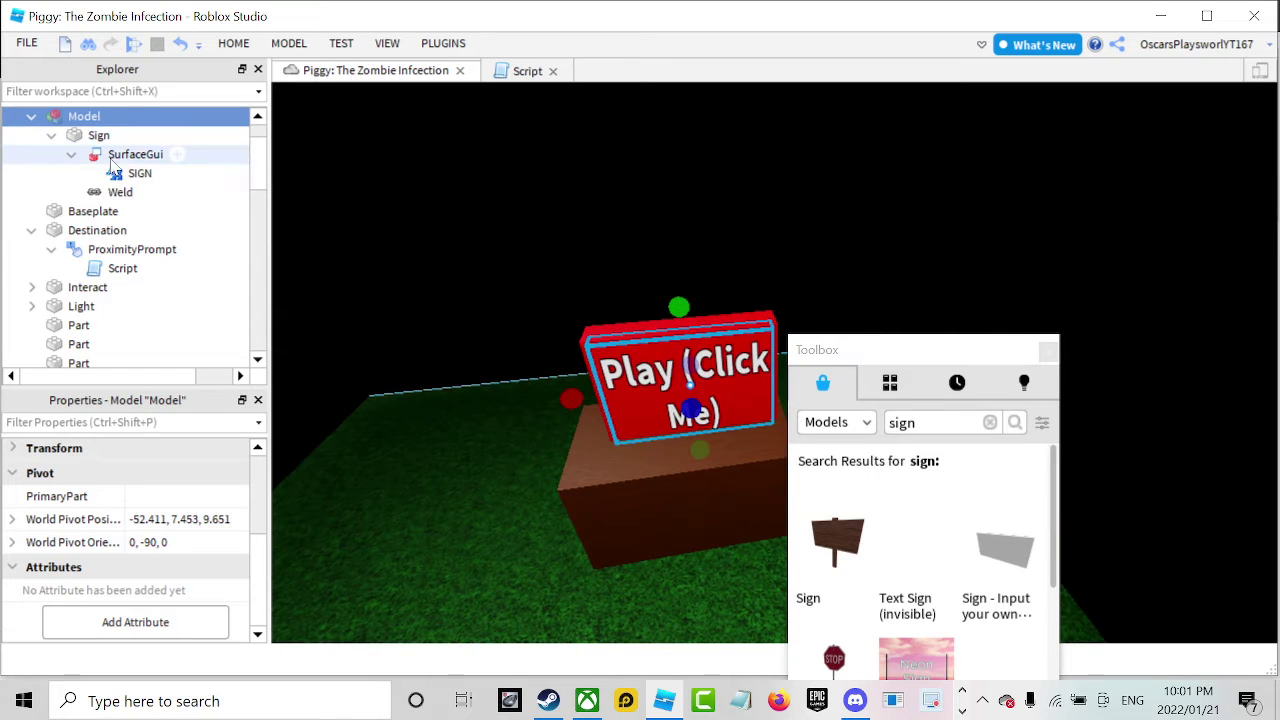
left_click(130, 173)
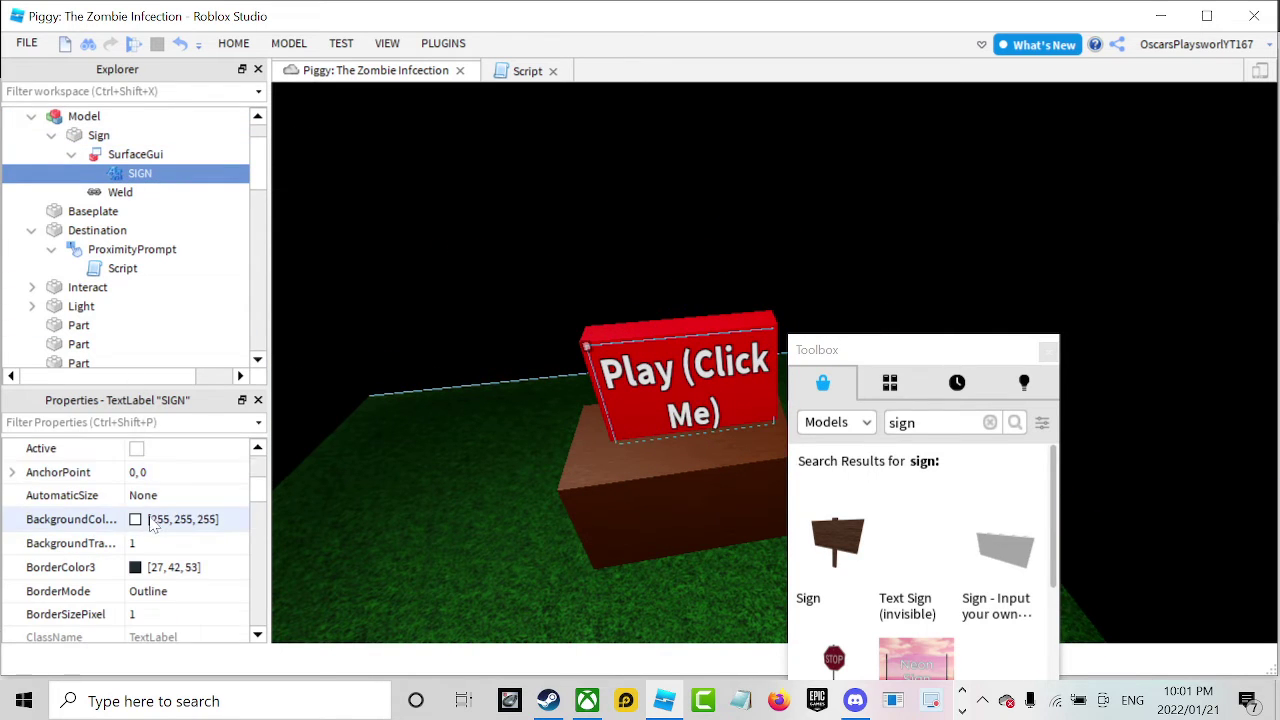
scroll(160, 505, "up", 3)
scroll(160, 507, "down", 5)
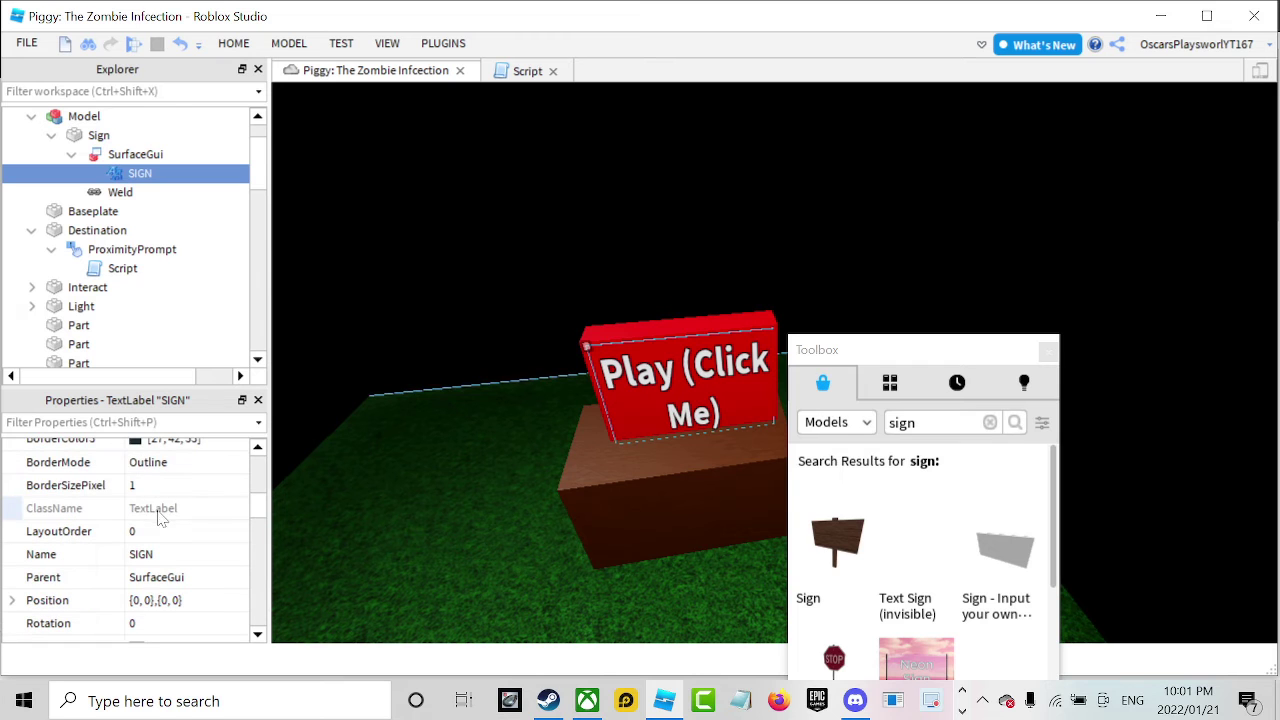
Move the blue Interact part onto the grass between the house steps and the uncovered wooden block, and activate the Scale tool.
right_click_drag(560, 283, 612, 285)
left_click(613, 283)
left_click_drag(638, 345, 614, 338)
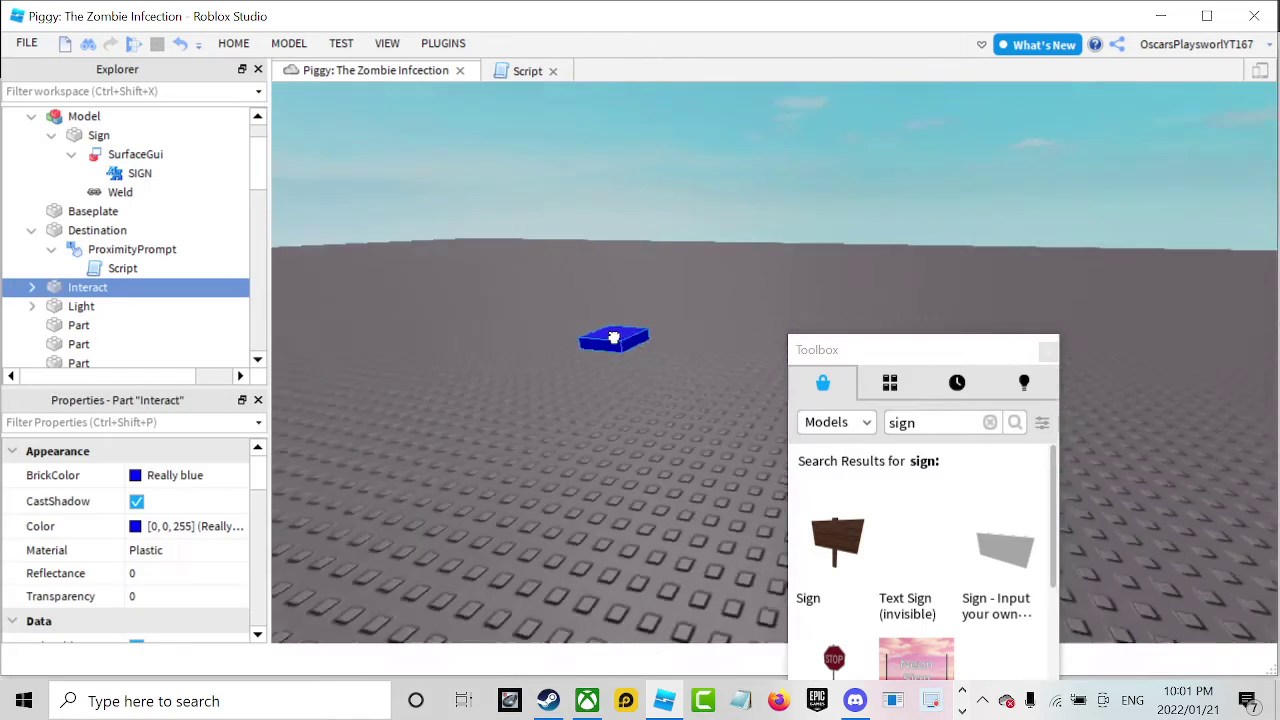
scroll(614, 338, "down", 8)
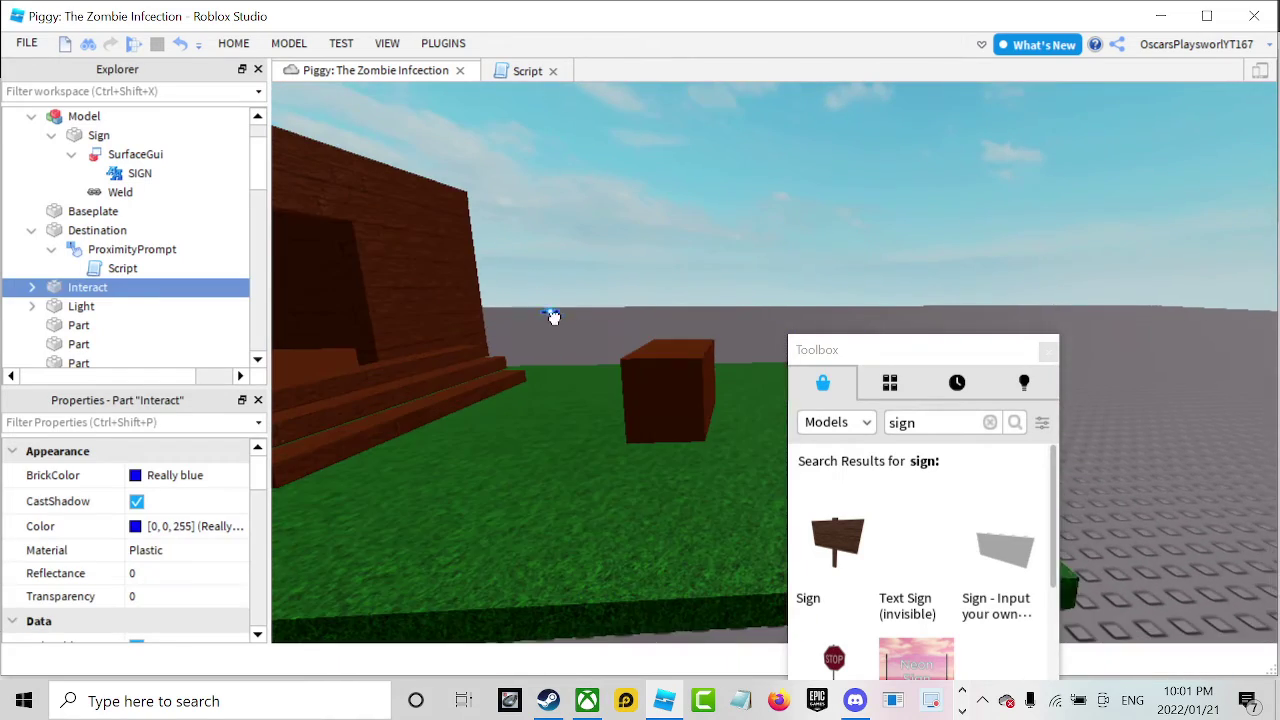
scroll(553, 317, "up", 6)
left_click_drag(557, 362, 548, 428)
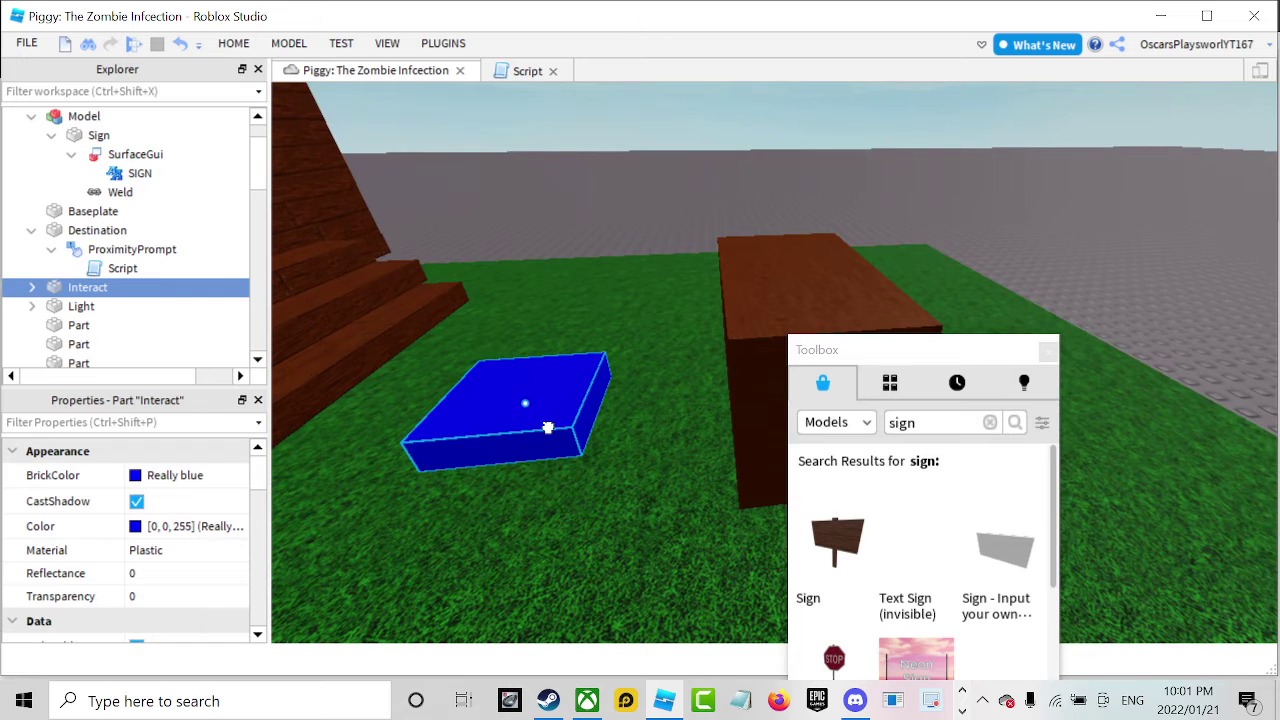
key("ctrl+3")
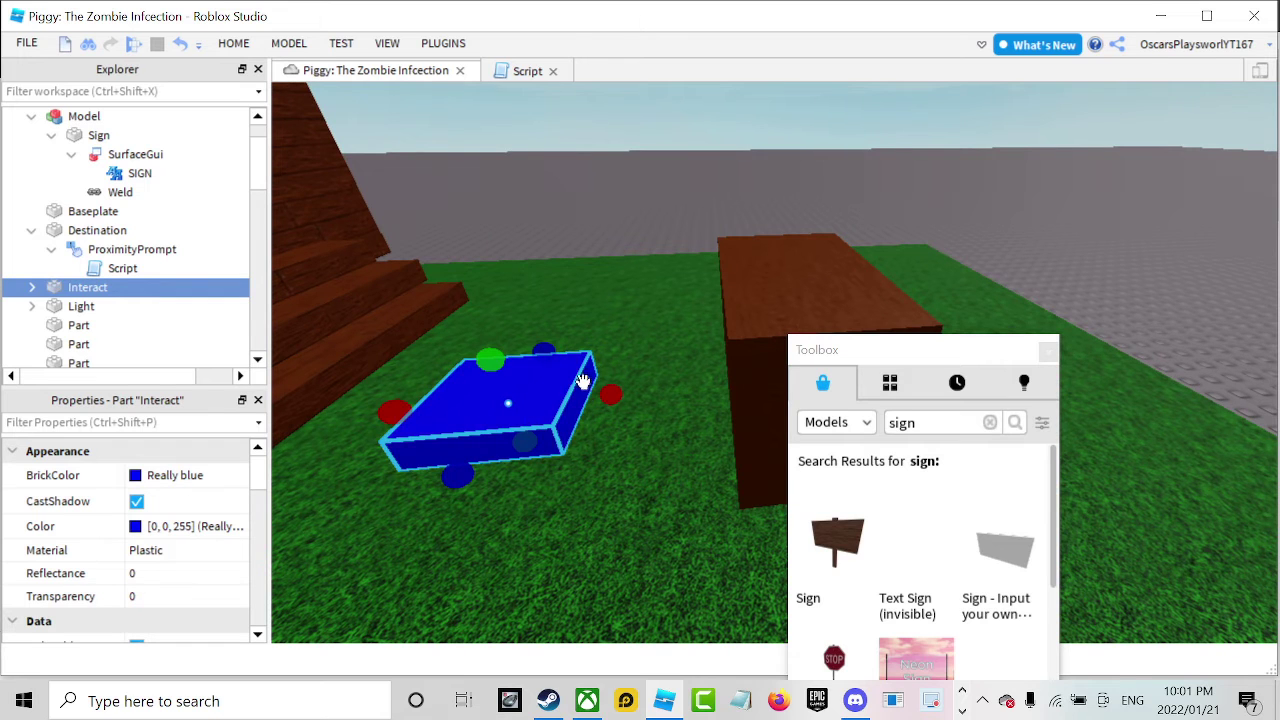
scroll(608, 337, "down", 4)
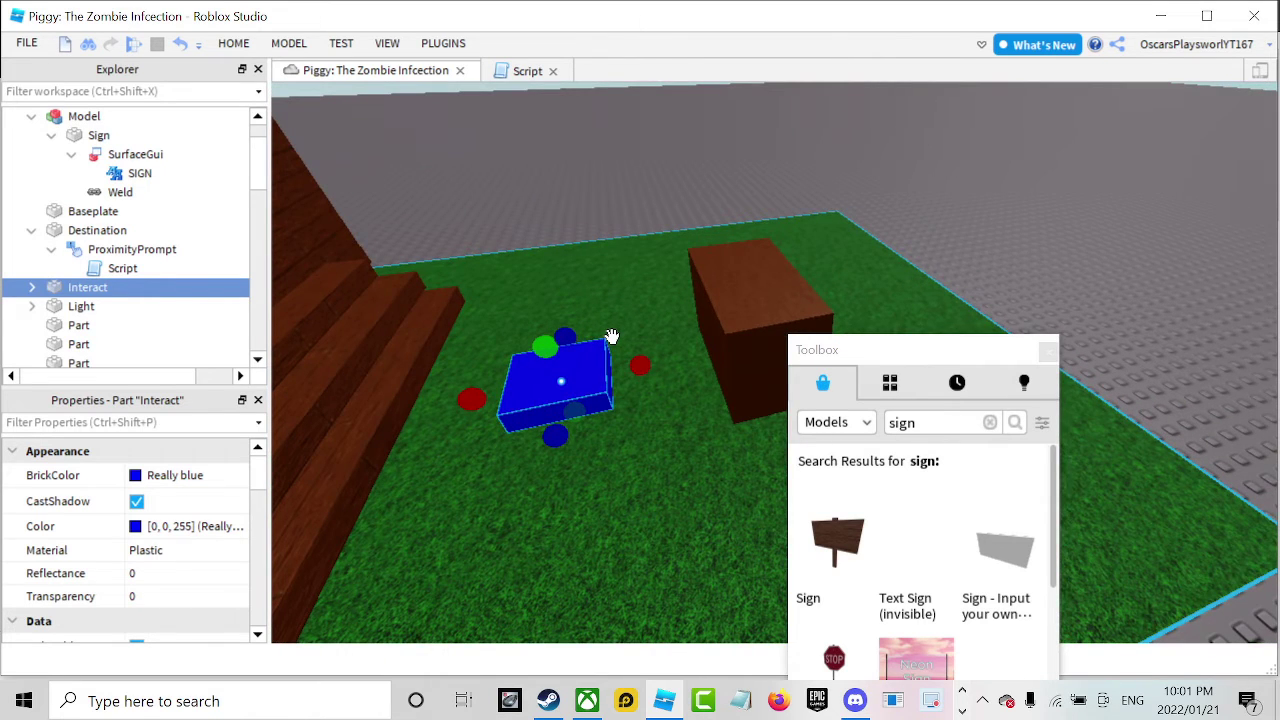
right_click_drag(612, 337, 607, 337)
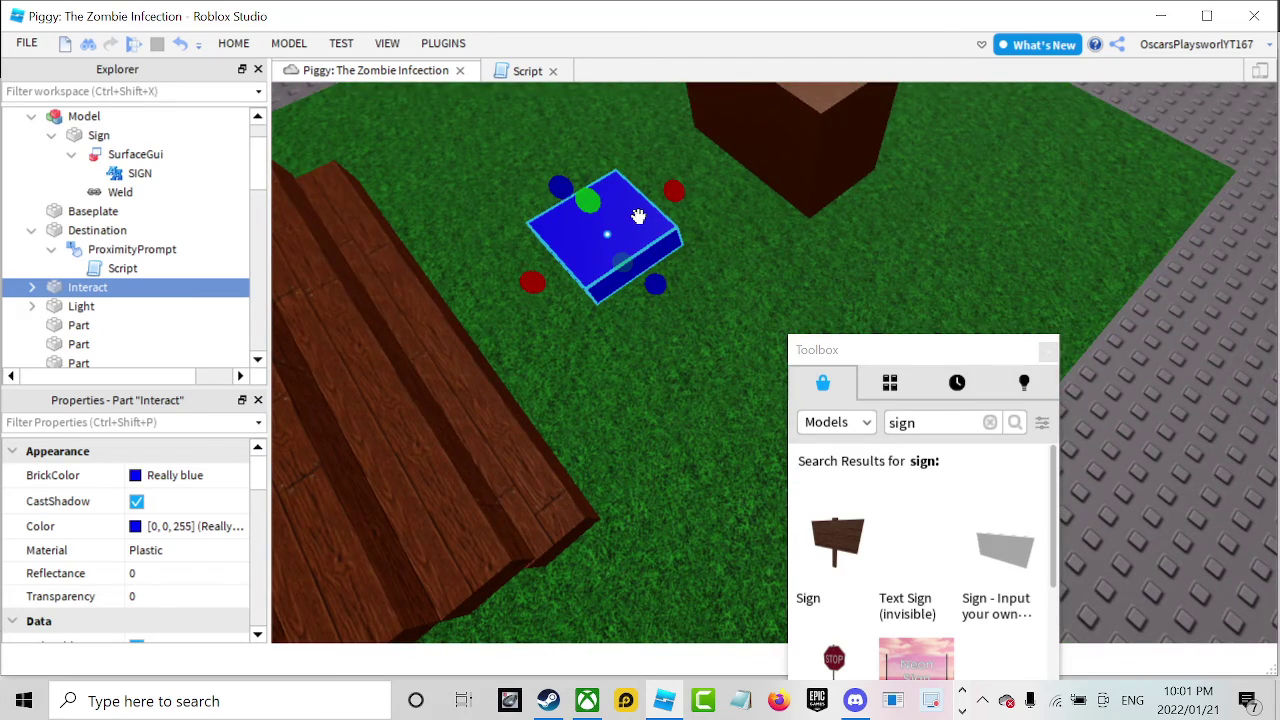
Move the "Play (Click Me)" sign slightly back toward the front face of the red part in the black box.
right_click_drag(638, 216, 638, 216)
scroll(638, 216, "up", 4)
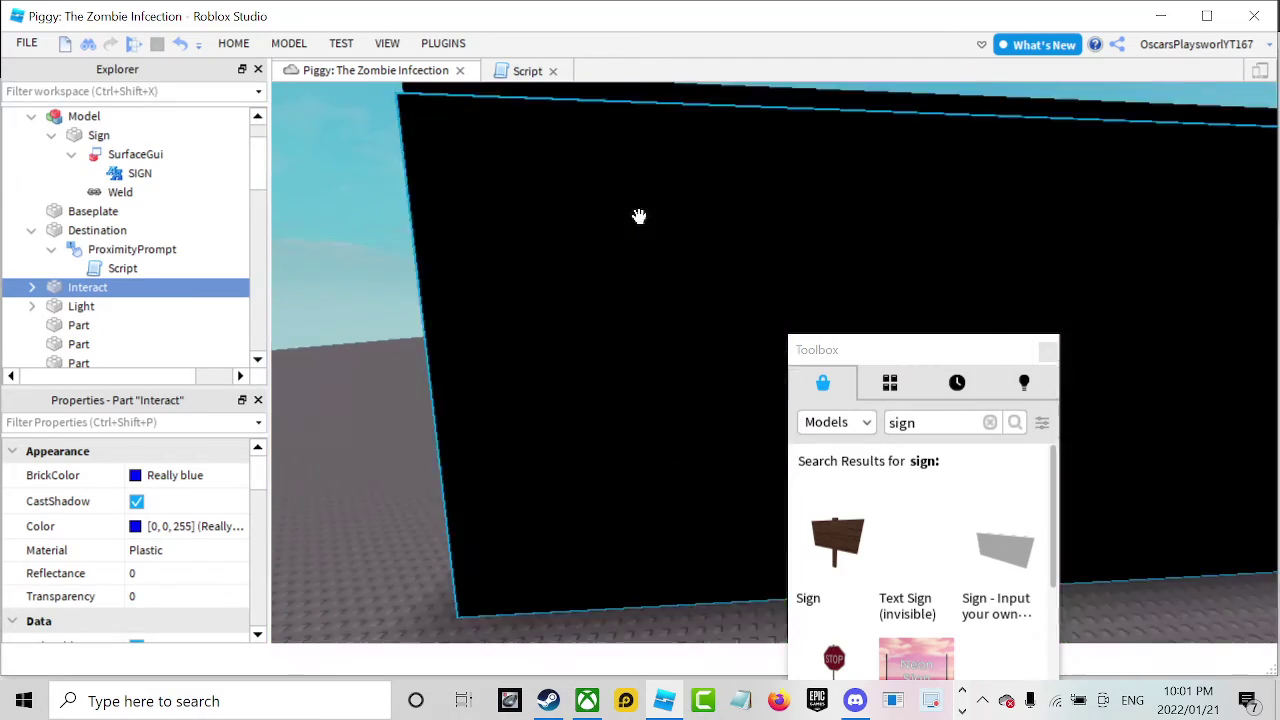
scroll(639, 216, "down", 8)
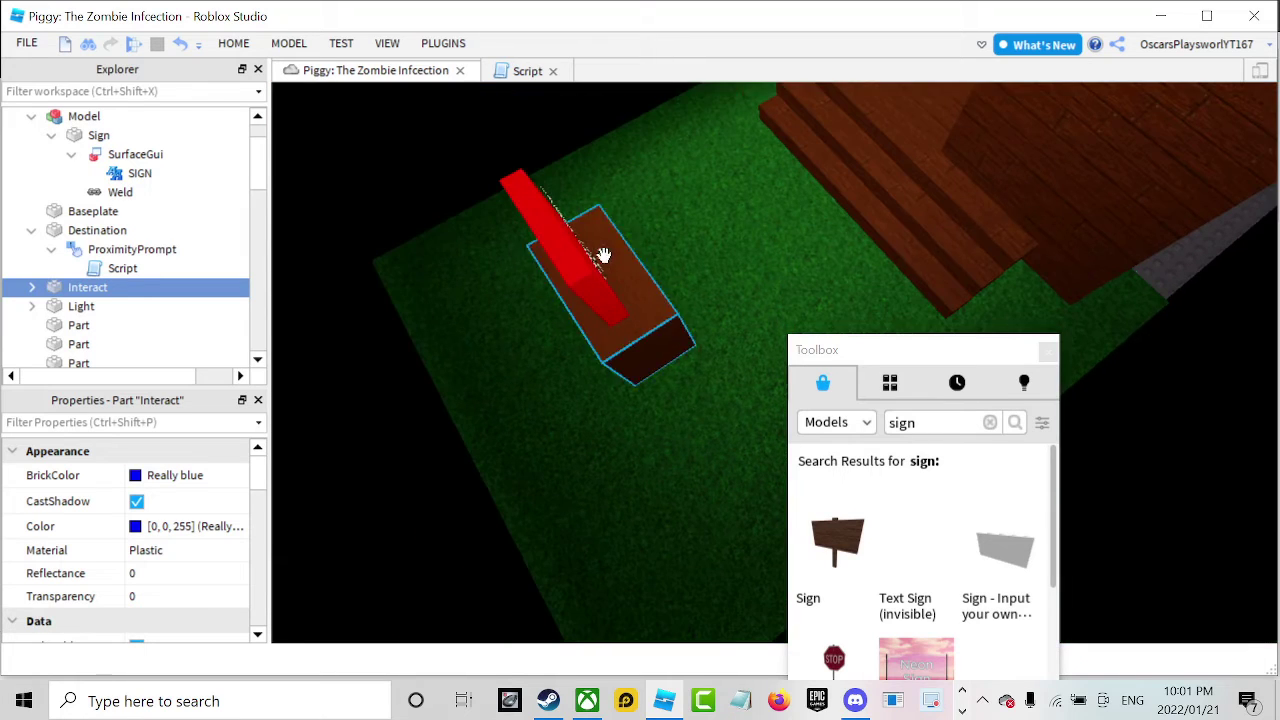
left_click(590, 260)
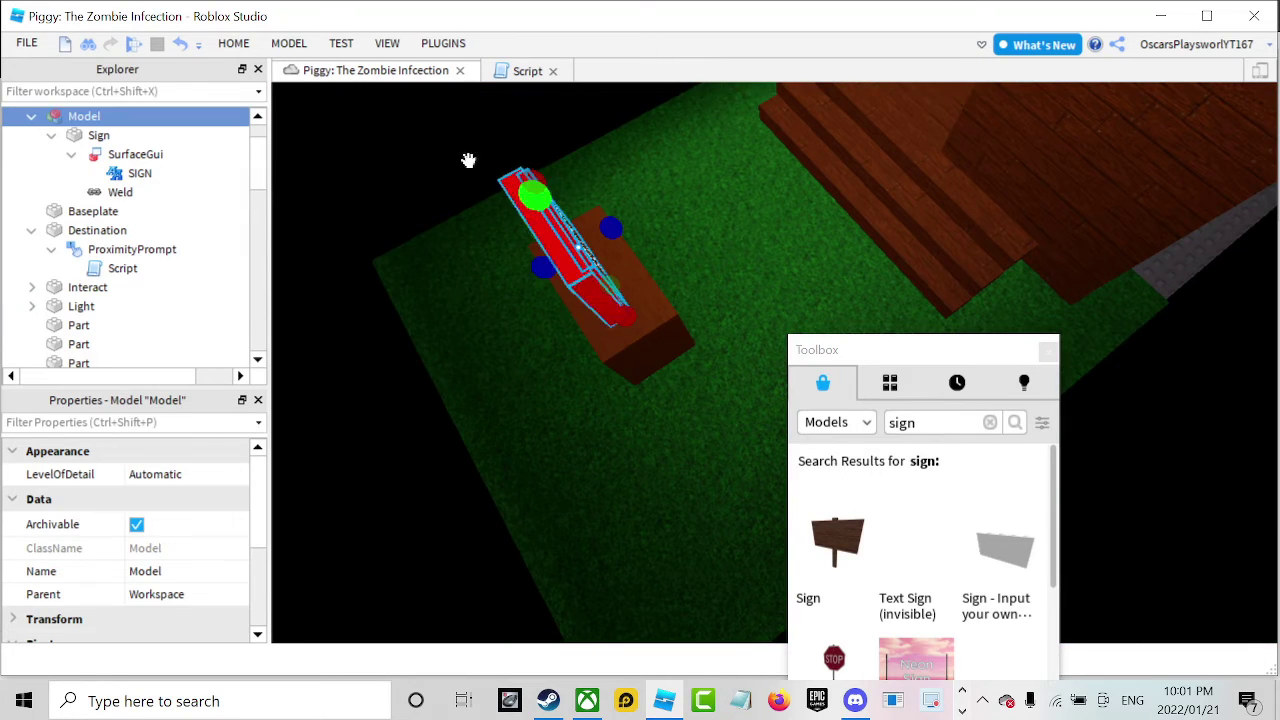
left_click(231, 45)
left_click(198, 90)
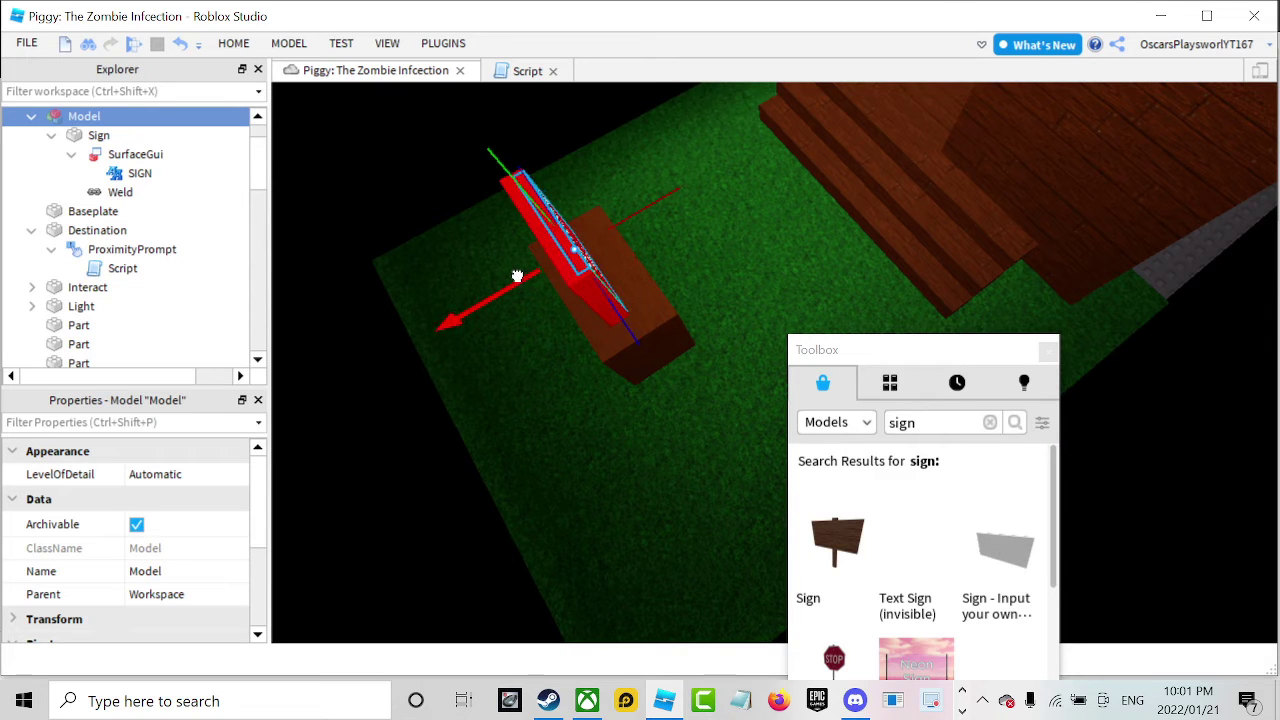
right_click_drag(580, 222, 581, 222)
key("w")
key("s")
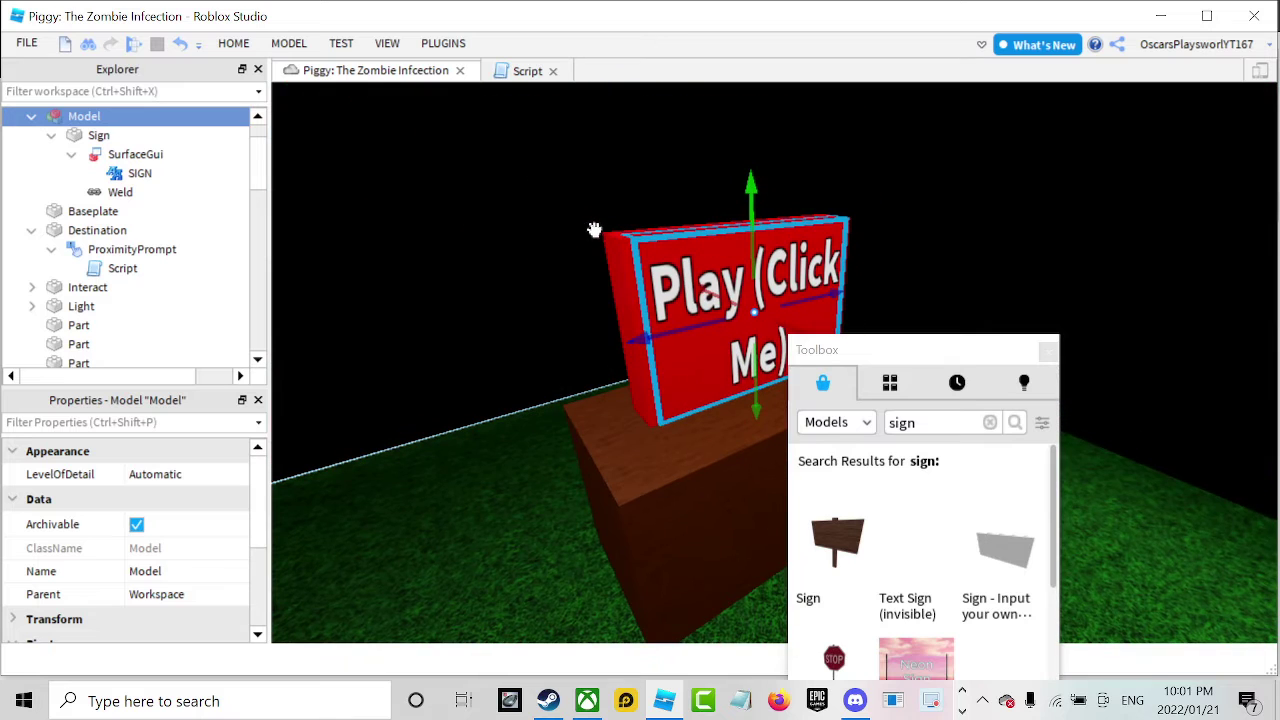
Scale the "Play (Click Me)" sign down on all four sides to leave a margin inside the red part's front face.
left_click(235, 45)
left_click(243, 86)
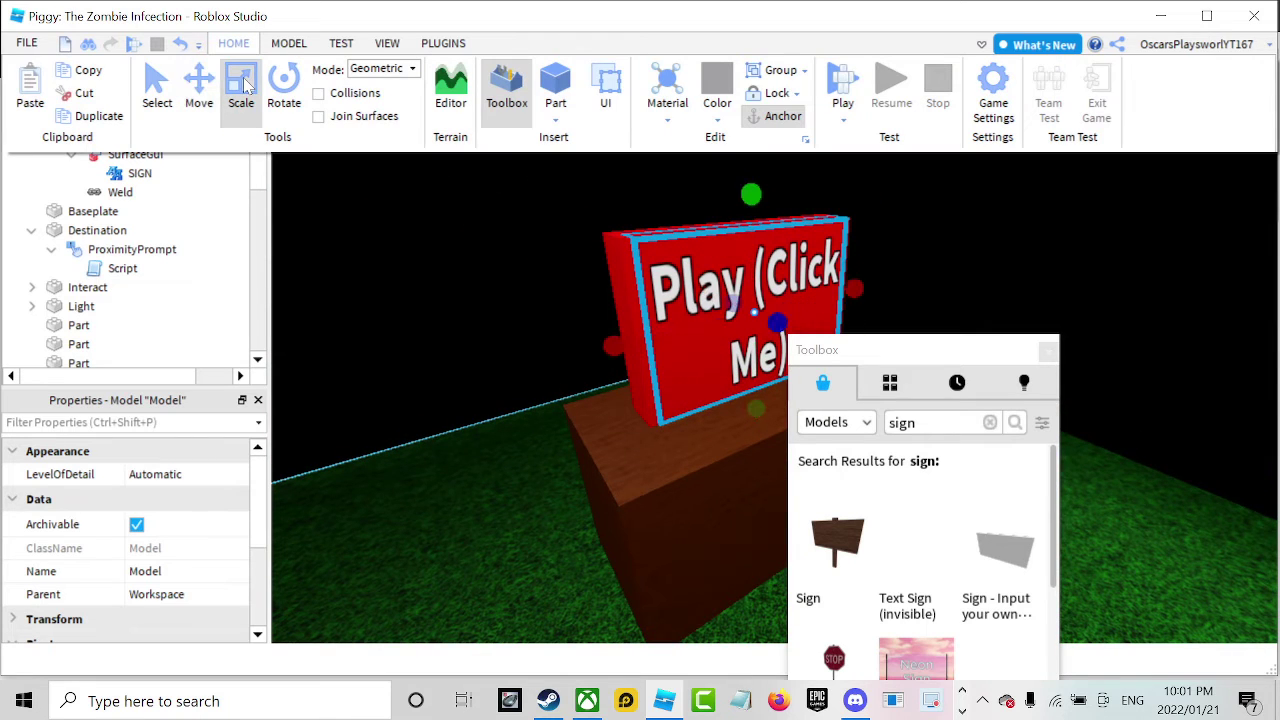
left_click_drag(756, 189, 754, 210)
left_click_drag(620, 348, 648, 347)
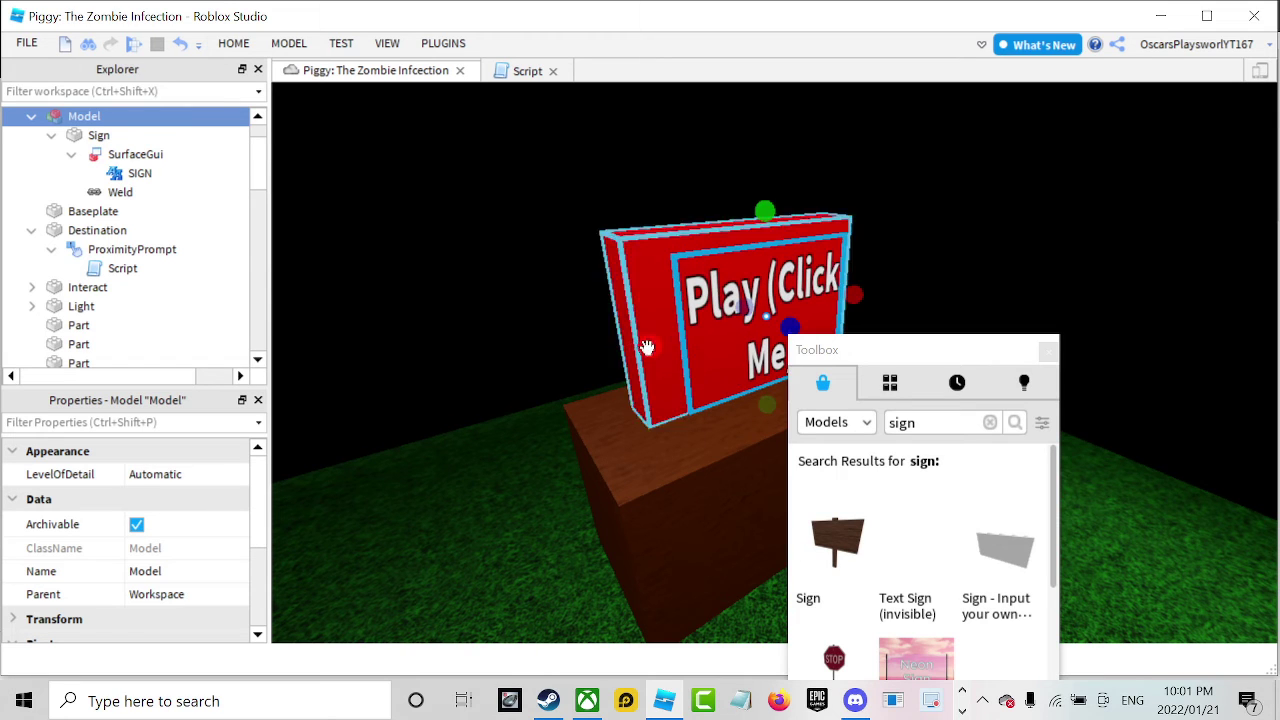
left_click_drag(768, 400, 767, 382)
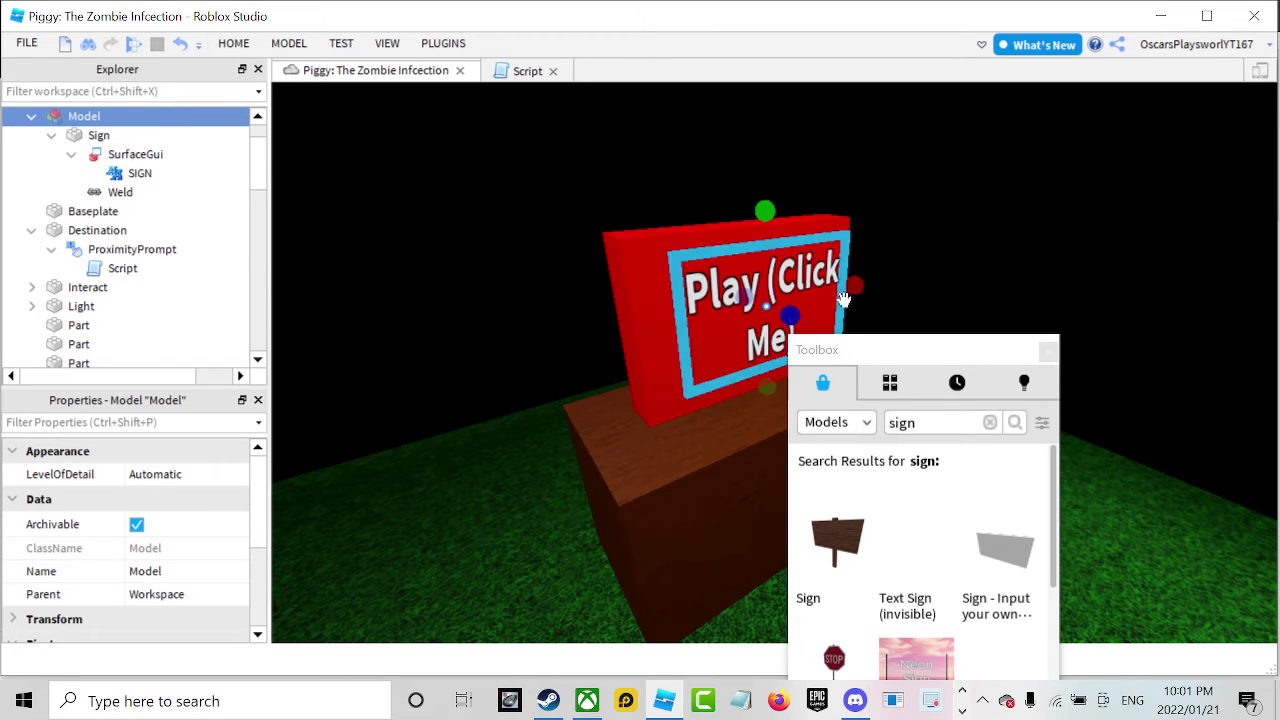
left_click_drag(855, 281, 844, 282)
right_click(844, 285)
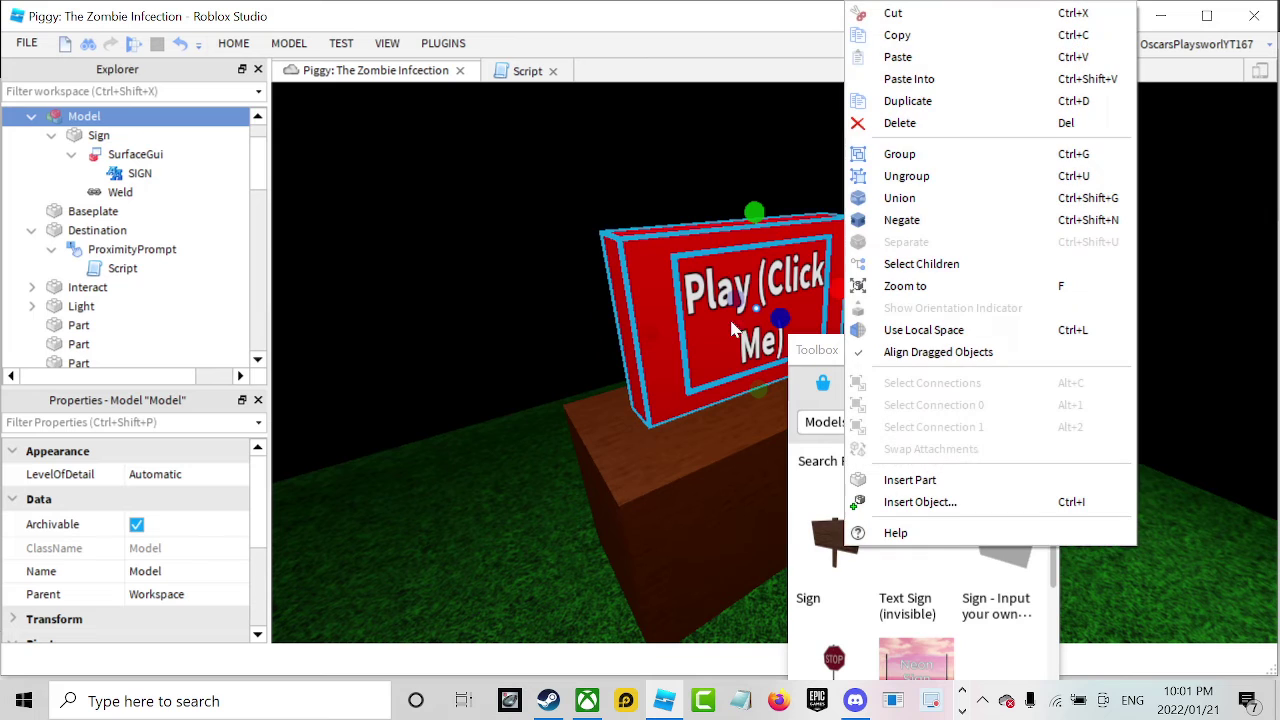
Make the blue Interact part on the grass beside the house steps completely transparent.
left_click(655, 190)
left_click(660, 185)
right_click_drag(669, 177, 670, 175)
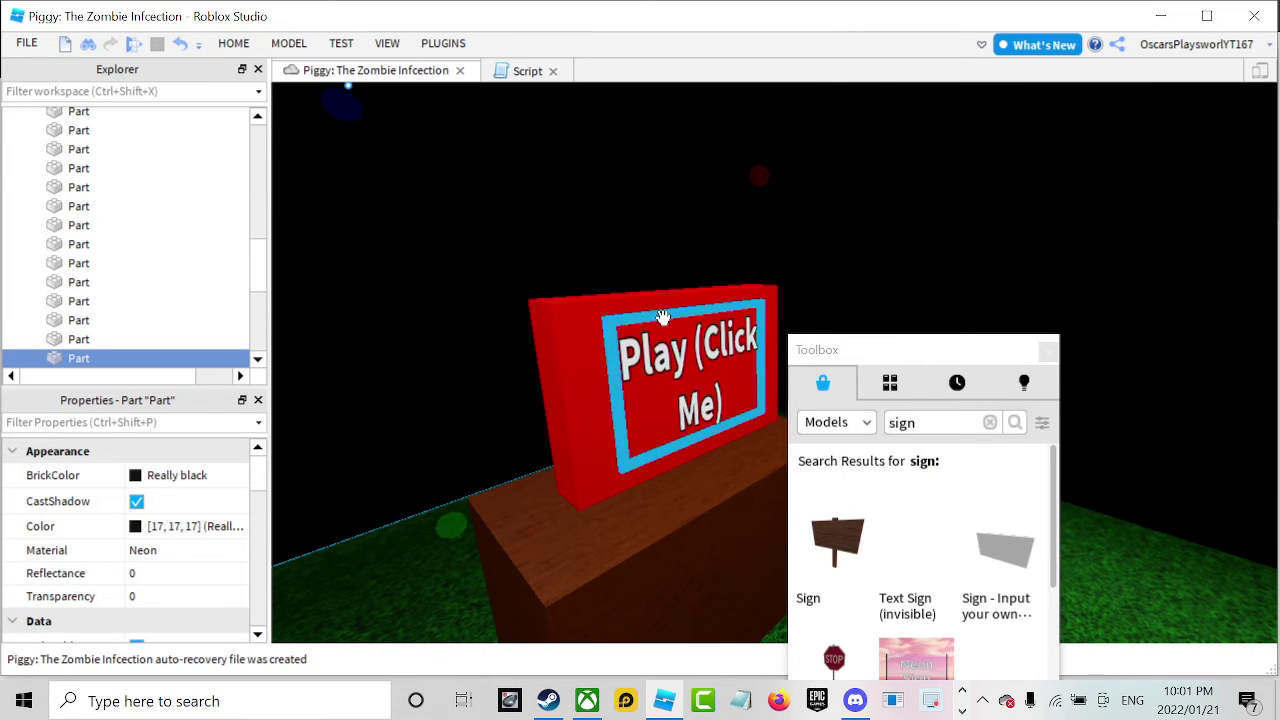
right_click_drag(678, 340, 681, 357)
scroll(681, 355, "up", 3)
scroll(681, 355, "down", 3)
scroll(681, 355, "up", 3)
left_click(681, 355)
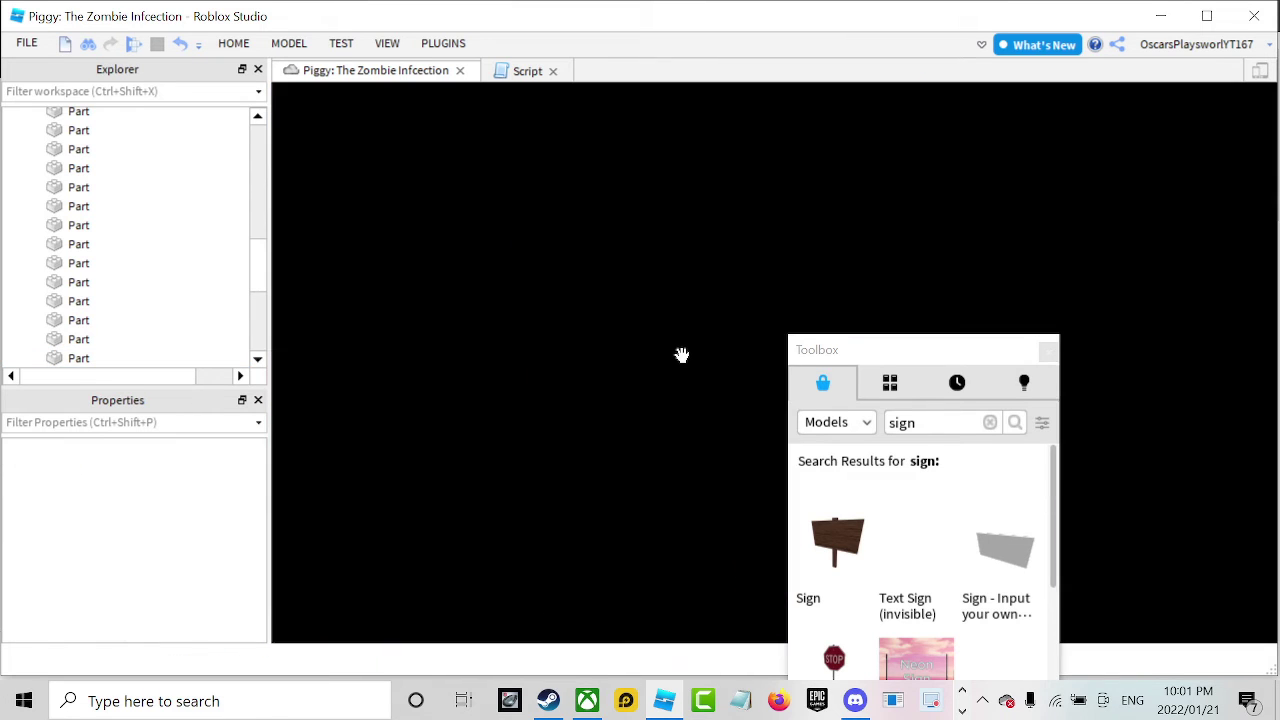
scroll(681, 355, "down", 2)
scroll(681, 355, "up", 2)
scroll(681, 355, "down", 3)
scroll(683, 357, "up", 3)
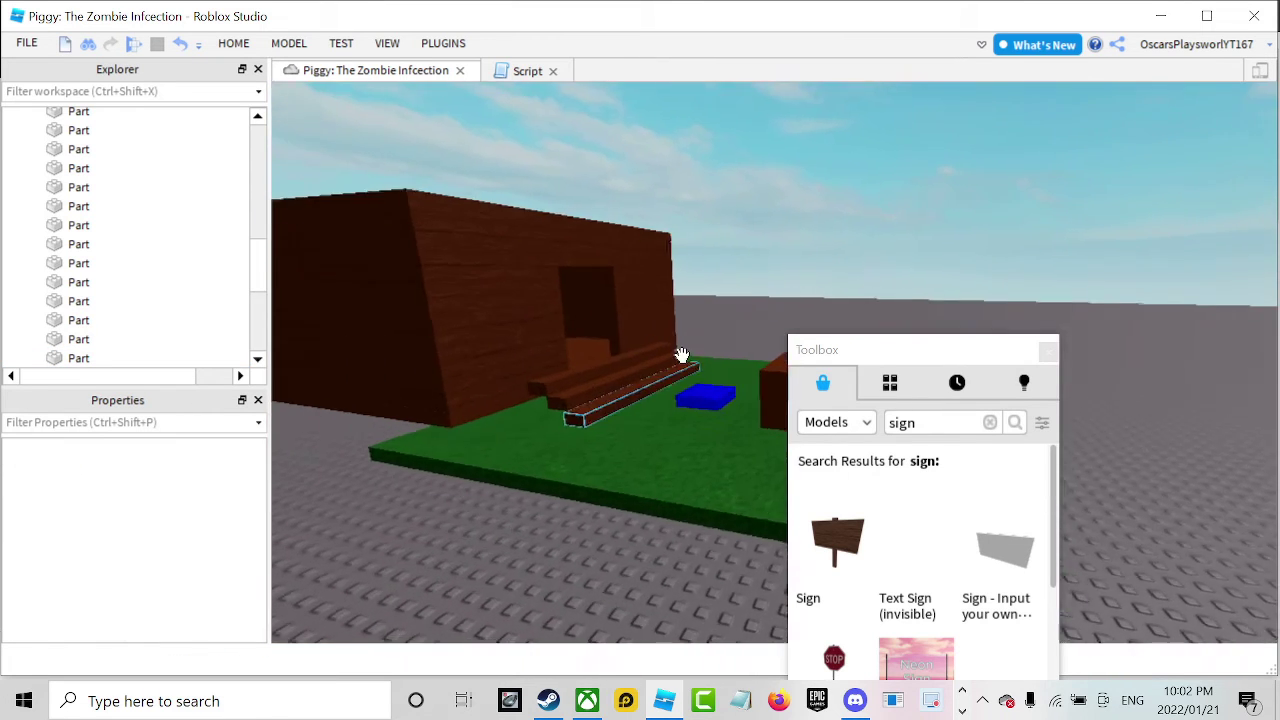
left_click(679, 420)
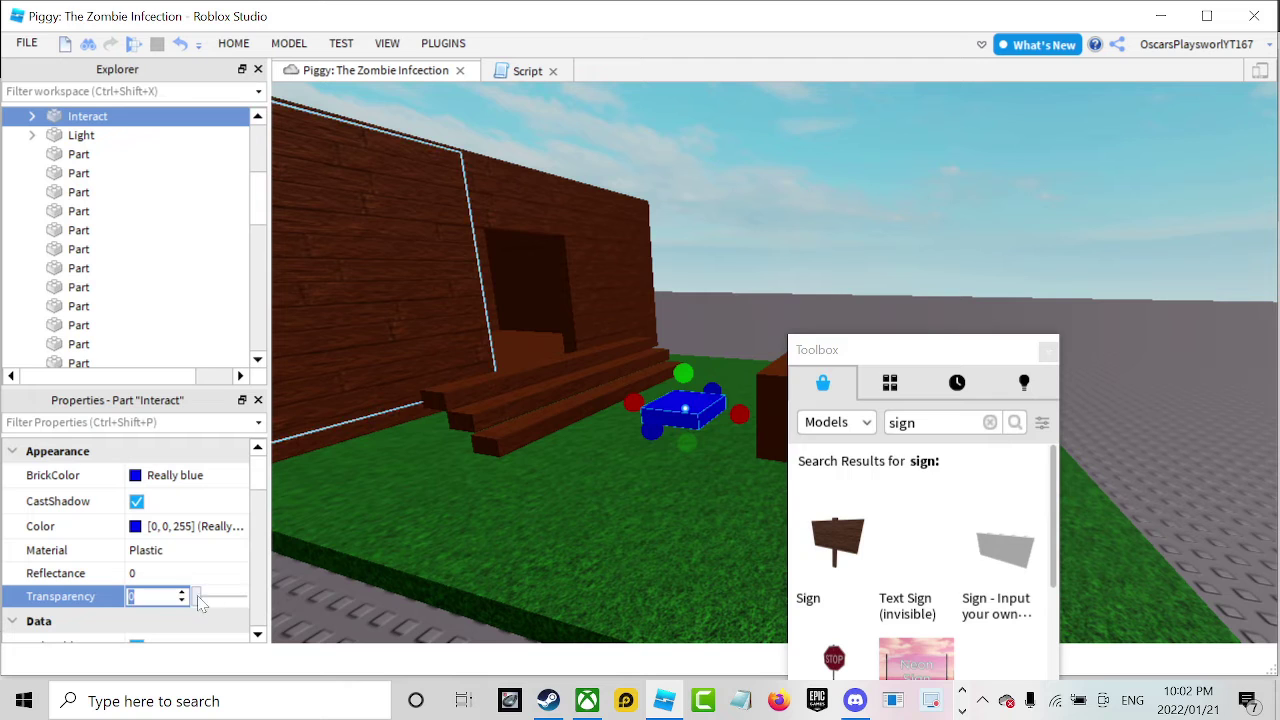
Turn off CanCollide, CanQuery and CanTouch for the Interact part and deselect it.
scroll(197, 566, "down", 5)
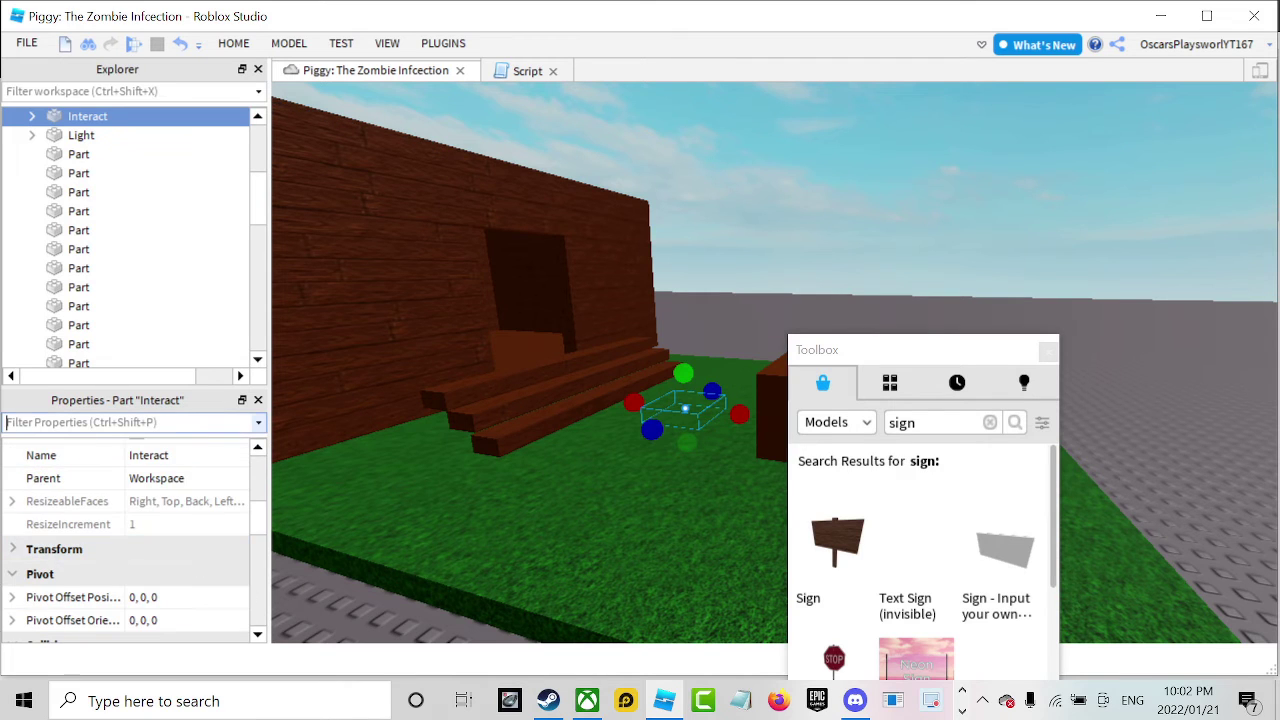
type("ca")
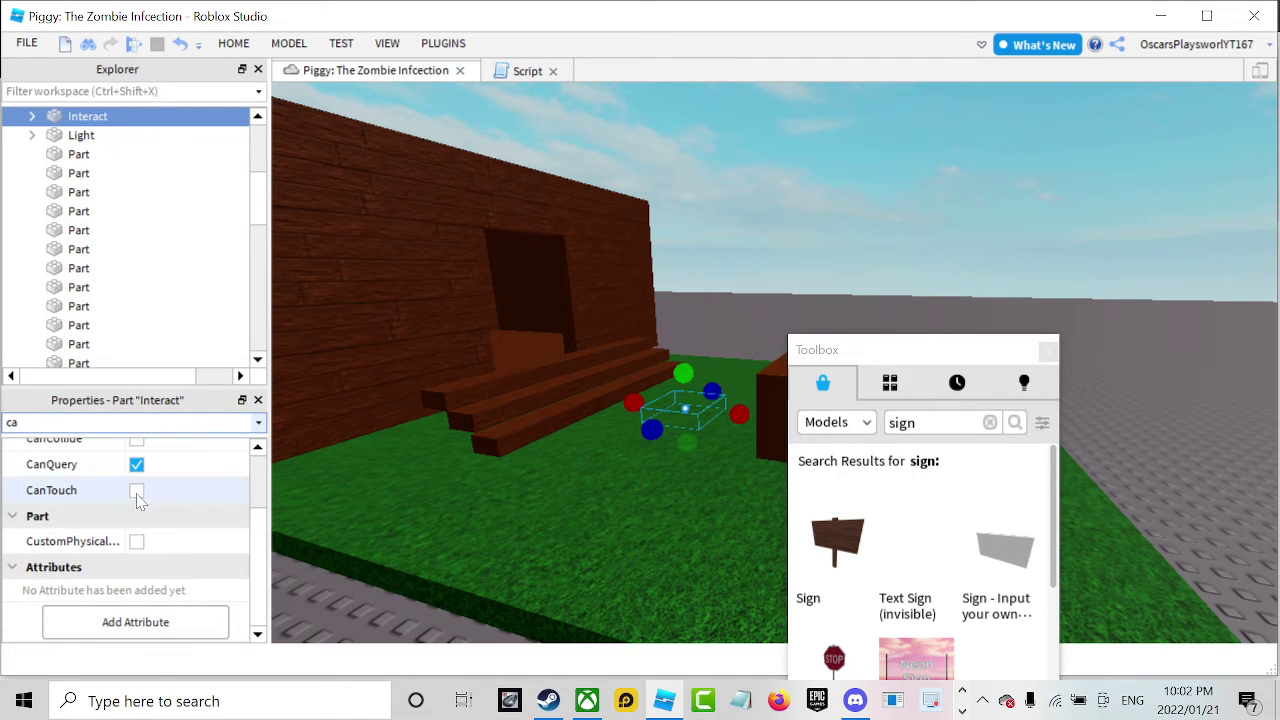
scroll(136, 495, "up", 1)
left_click(134, 522)
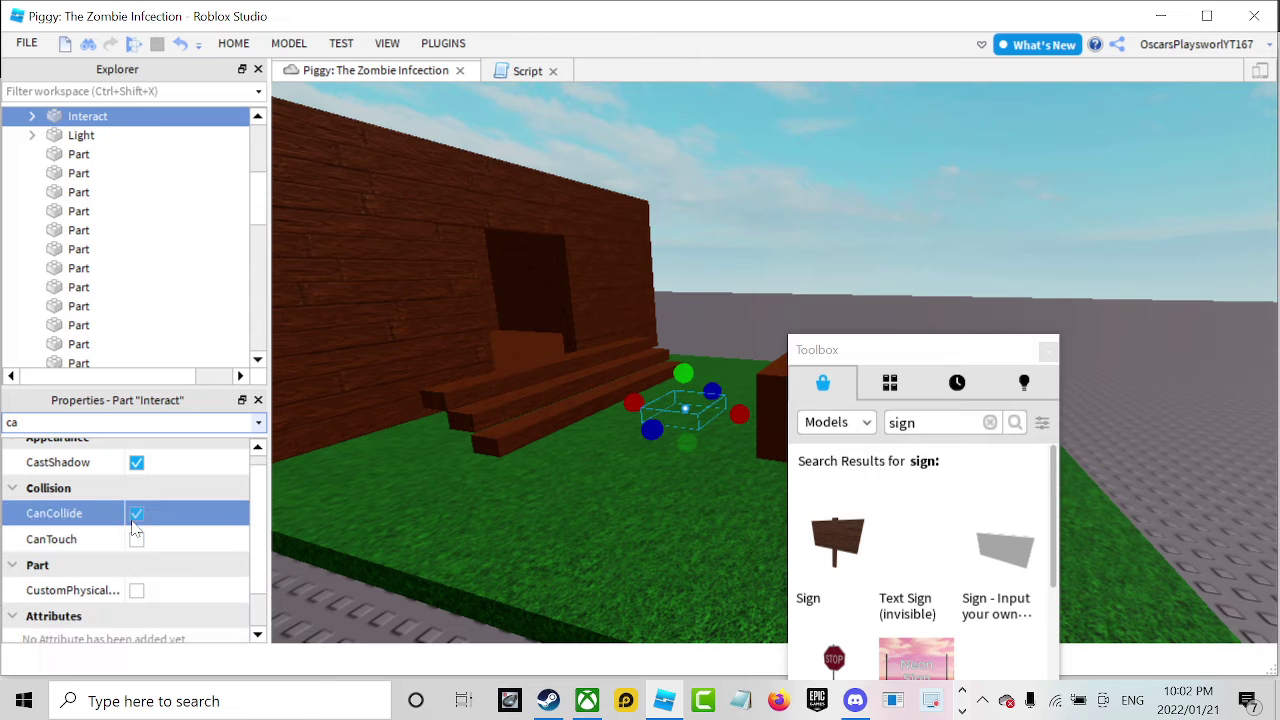
left_click(140, 540)
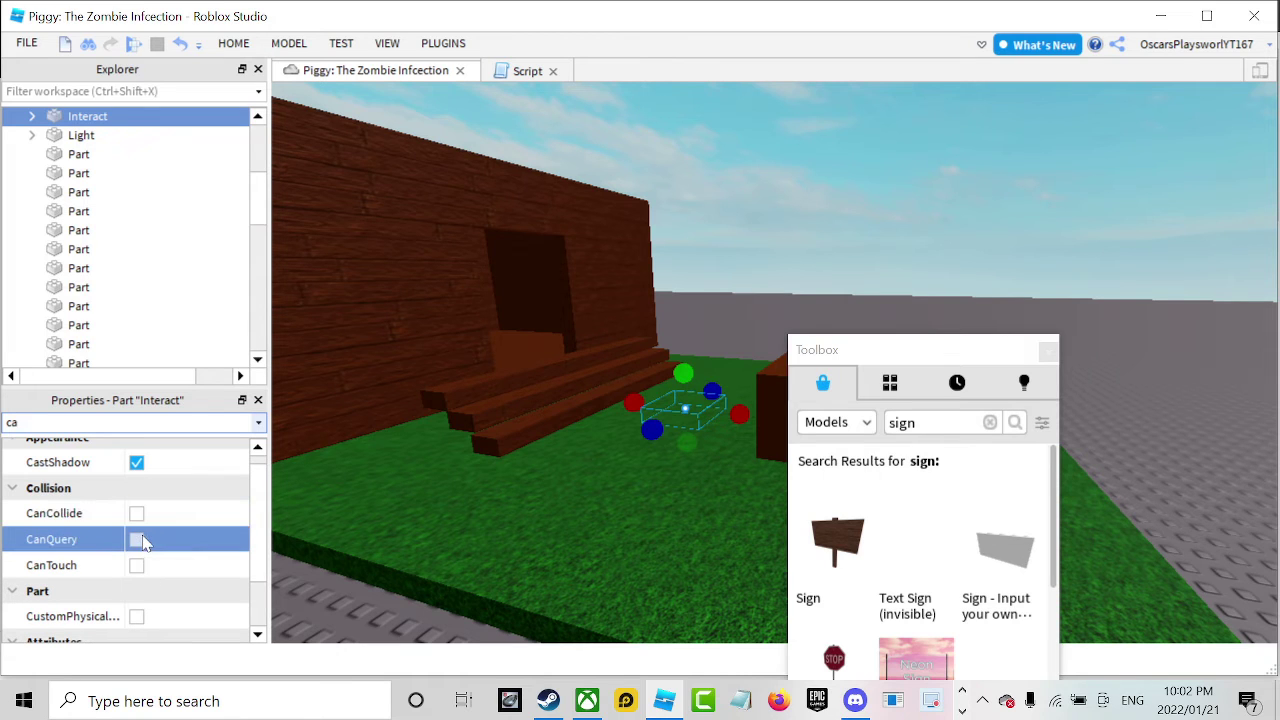
left_click(768, 182)
Recolor the red Destination part behind the "Play (Click Me)" sign in the black box to Lime green.
key("w")
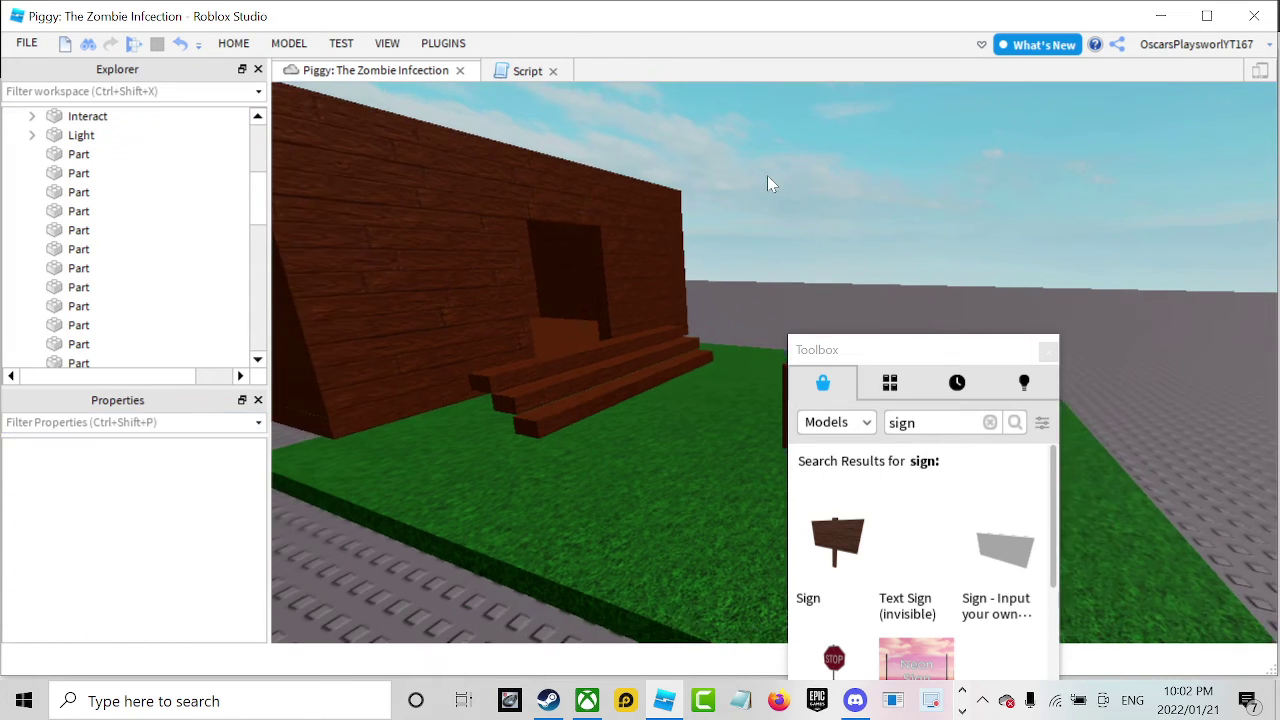
right_click_drag(694, 331, 691, 334)
scroll(690, 333, "up", 8)
key("s")
key("w")
key("w")
key("s")
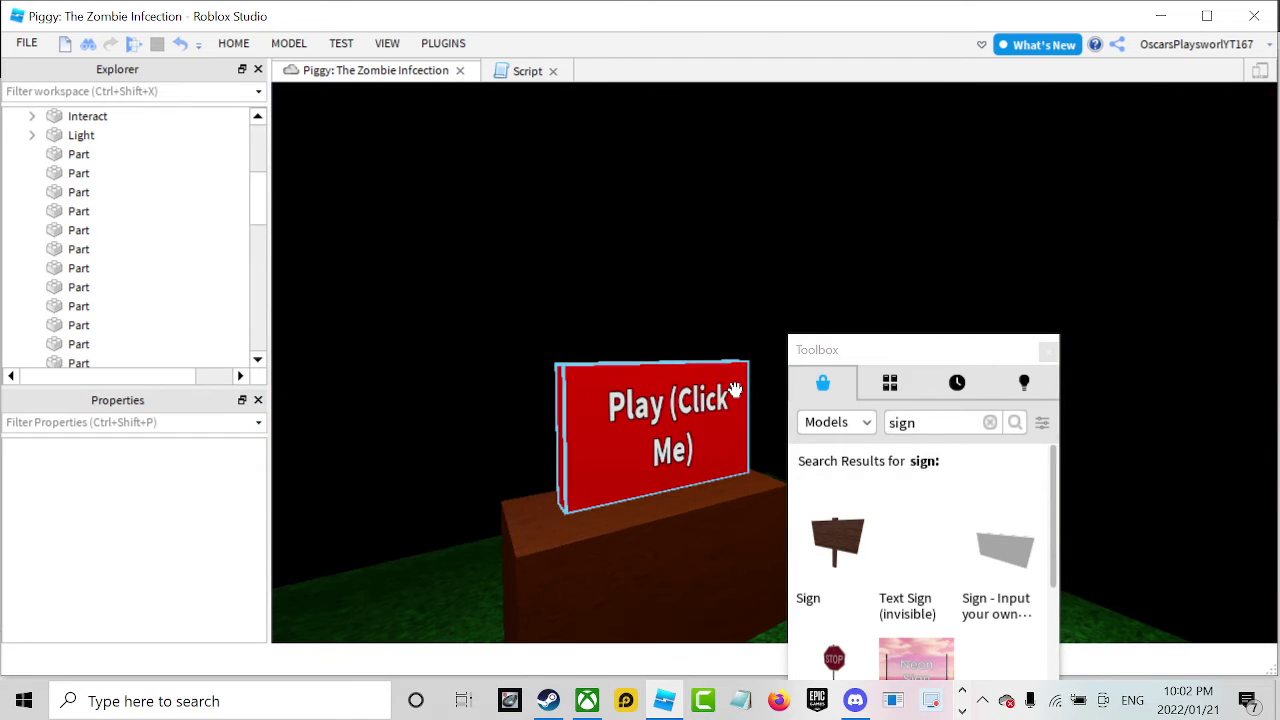
left_click(735, 390)
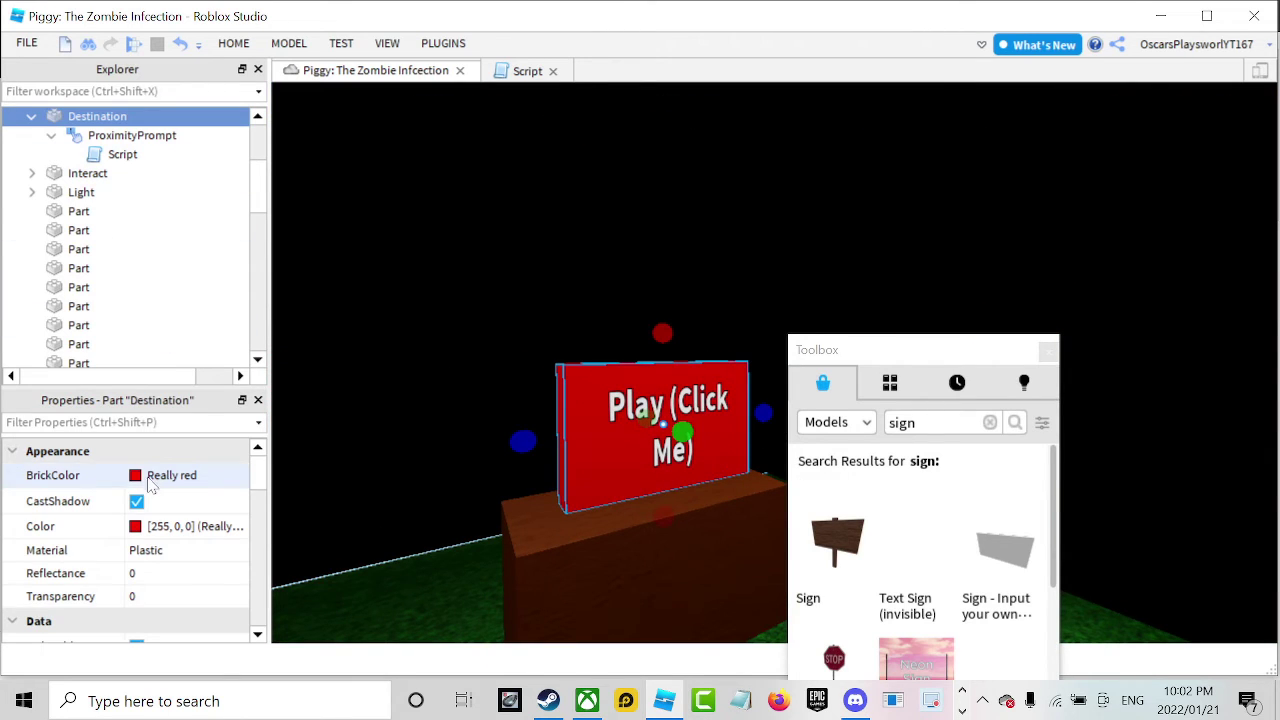
left_click(145, 478)
left_click(168, 410)
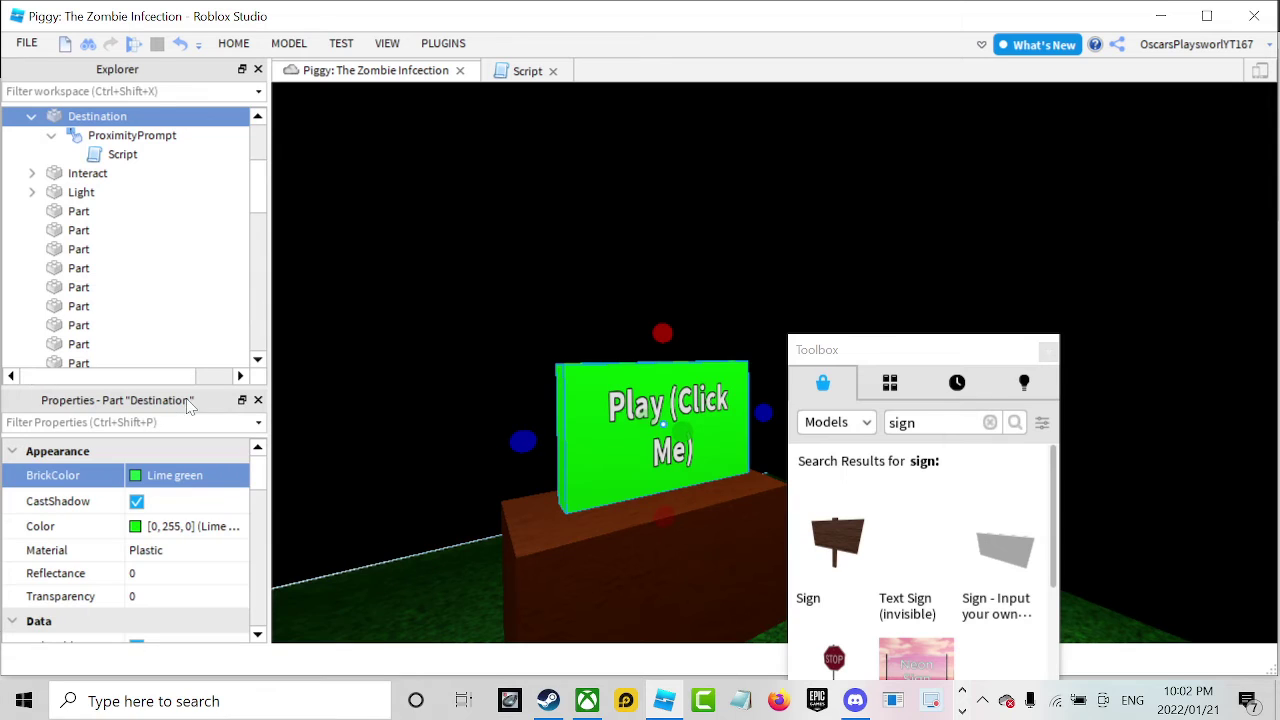
Select the SIGN text label inside the "Play (Click Me)" sign model.
right_click_drag(541, 281, 542, 280)
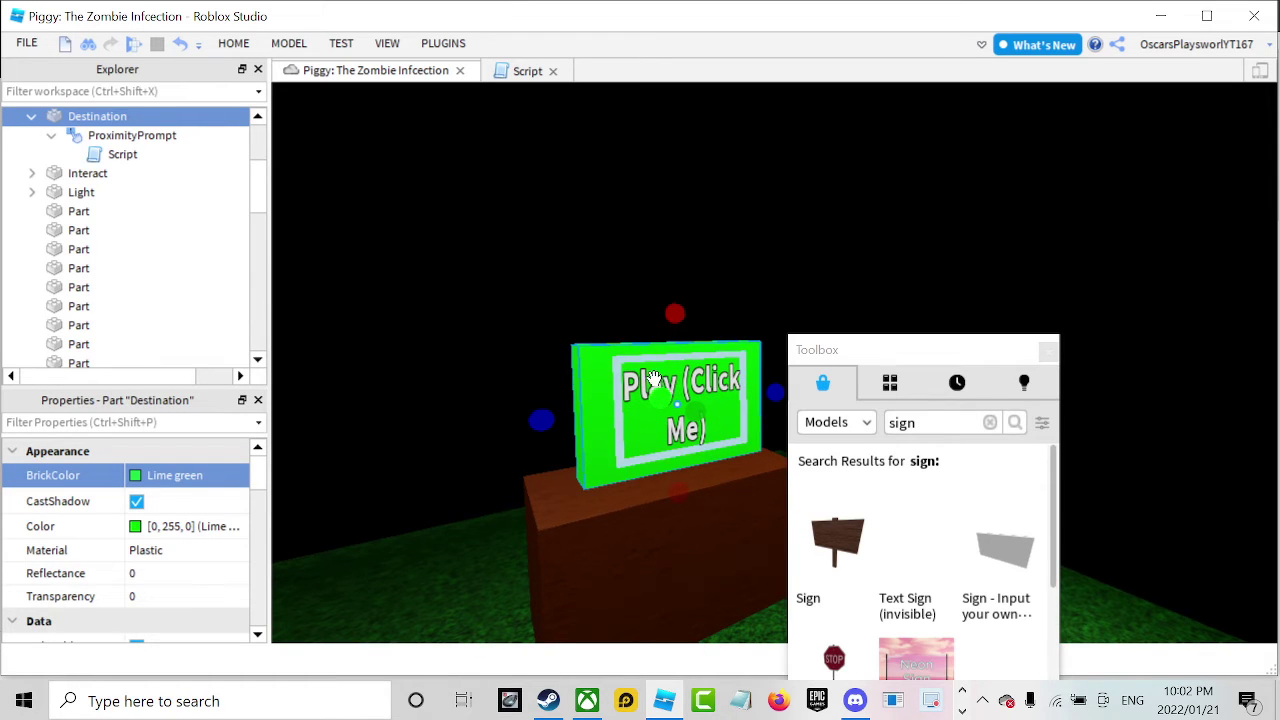
left_click(694, 369)
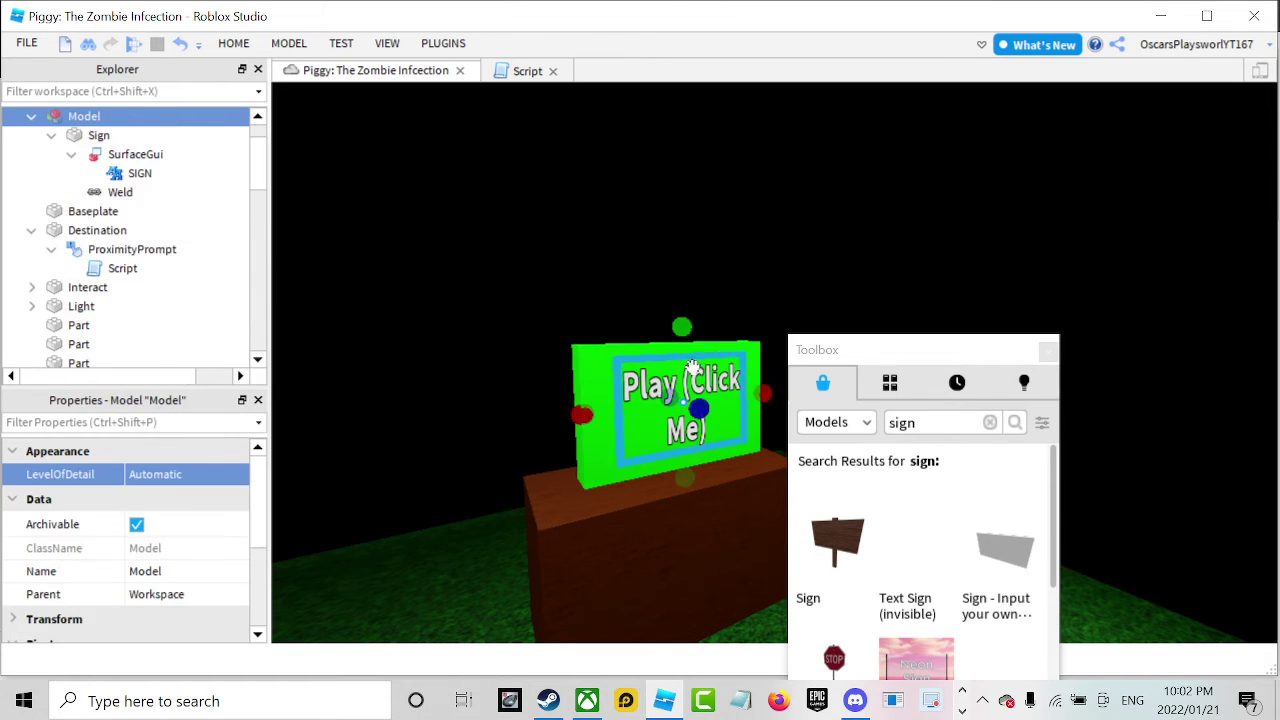
left_click(105, 175)
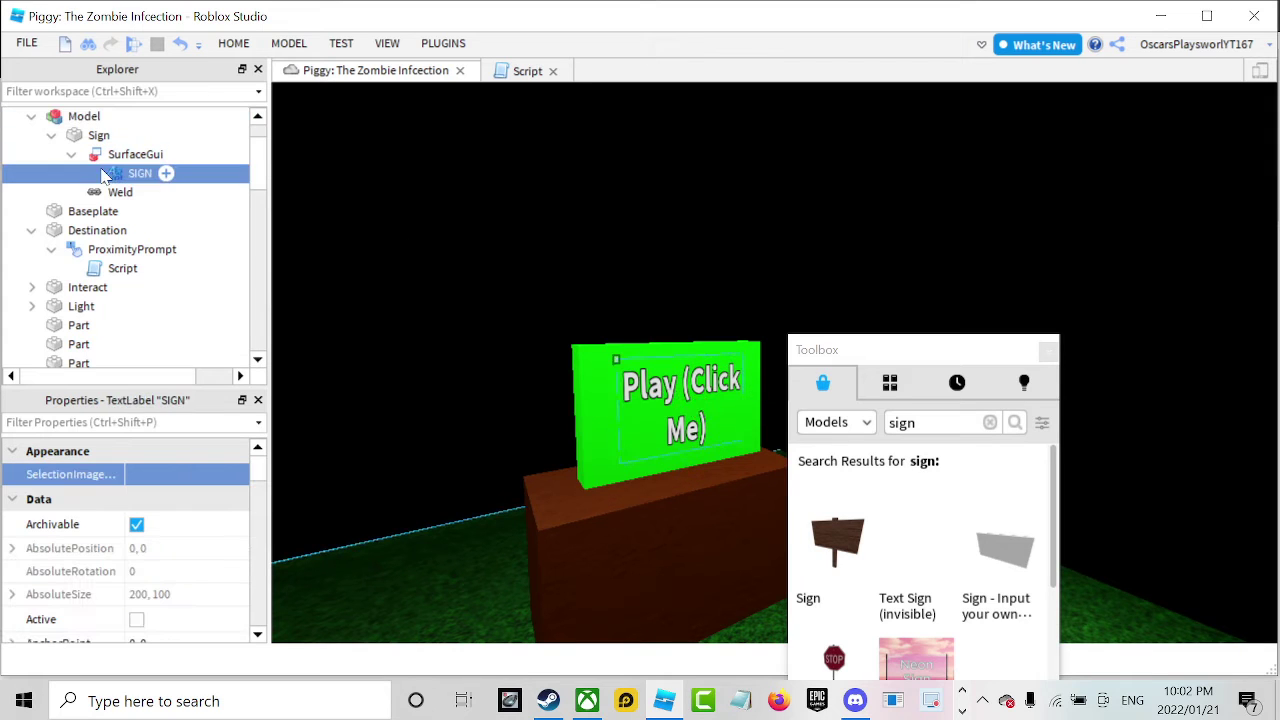
left_click(697, 383)
scroll(150, 530, "down", 4)
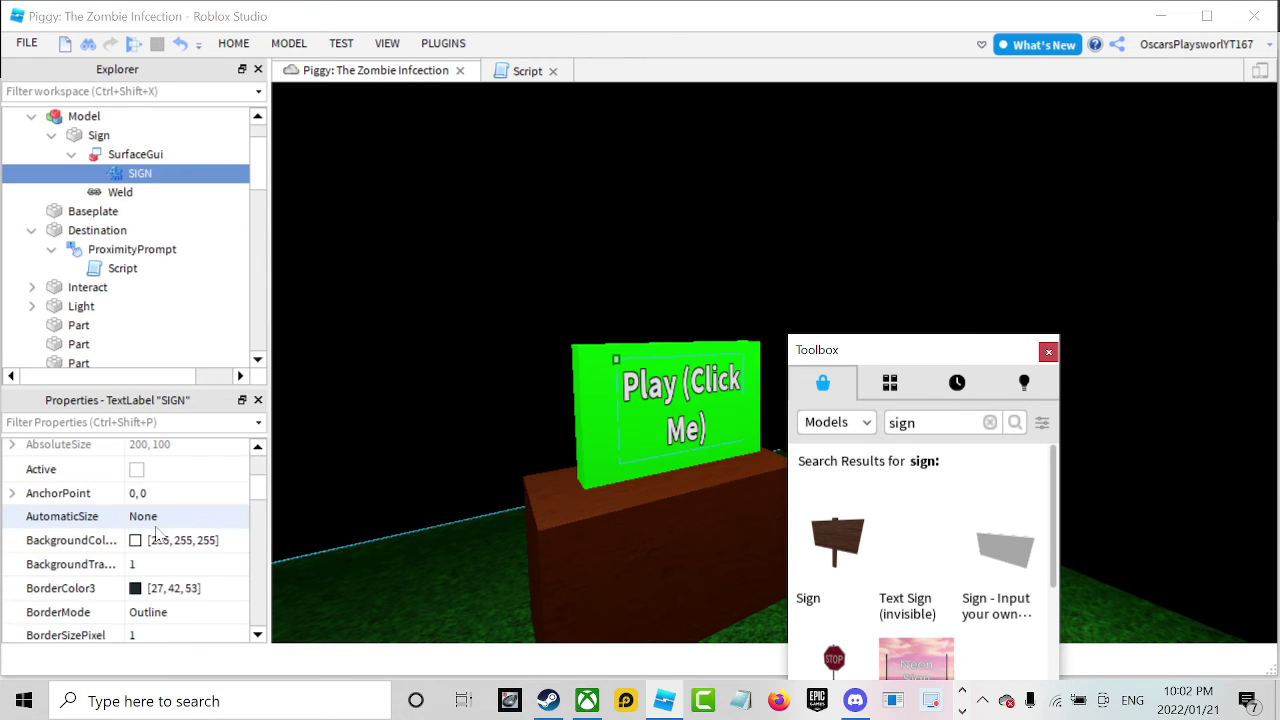
scroll(158, 534, "down", 3)
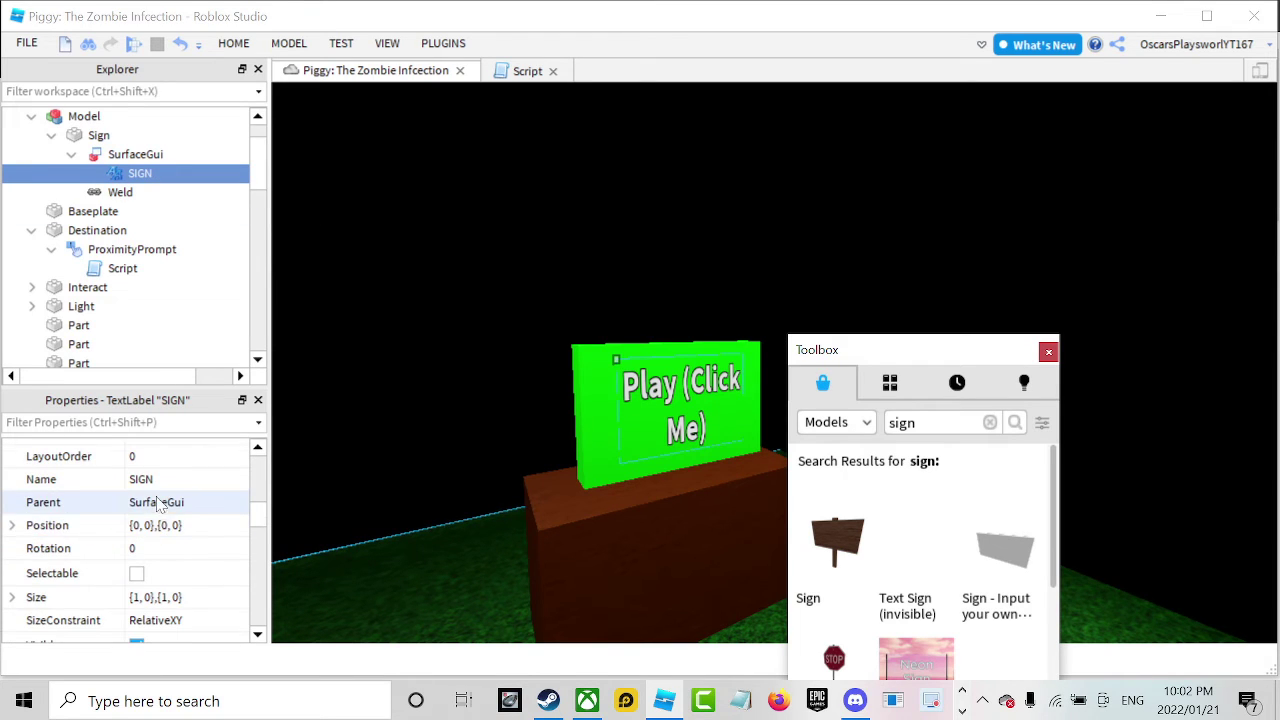
scroll(165, 540, "up", 3)
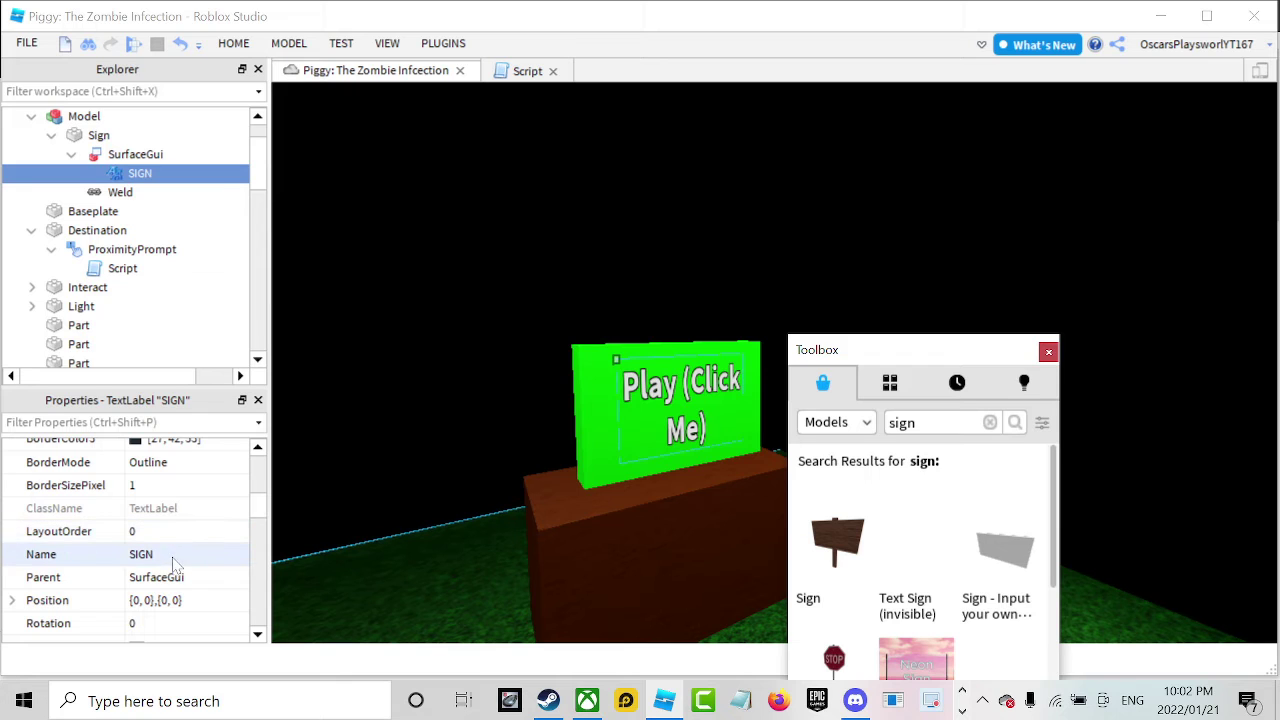
scroll(172, 563, "up", 2)
left_click(130, 422)
type("tex")
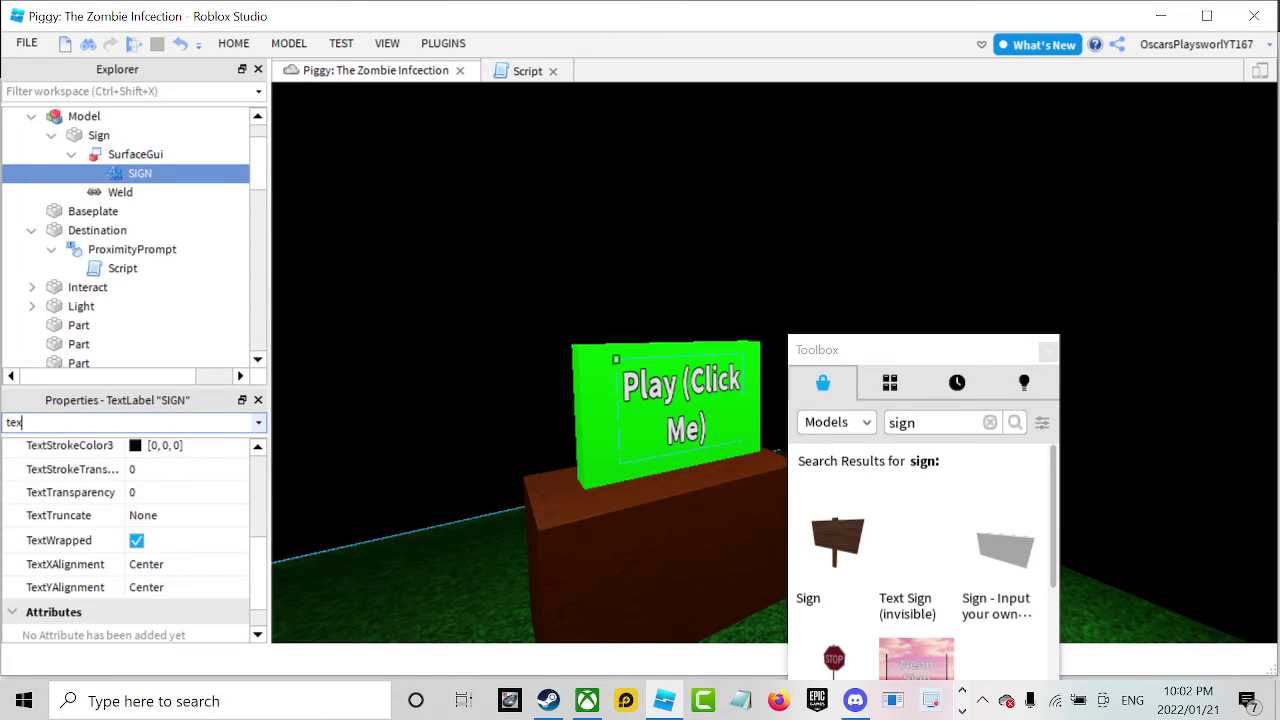
scroll(183, 485, "up", 3)
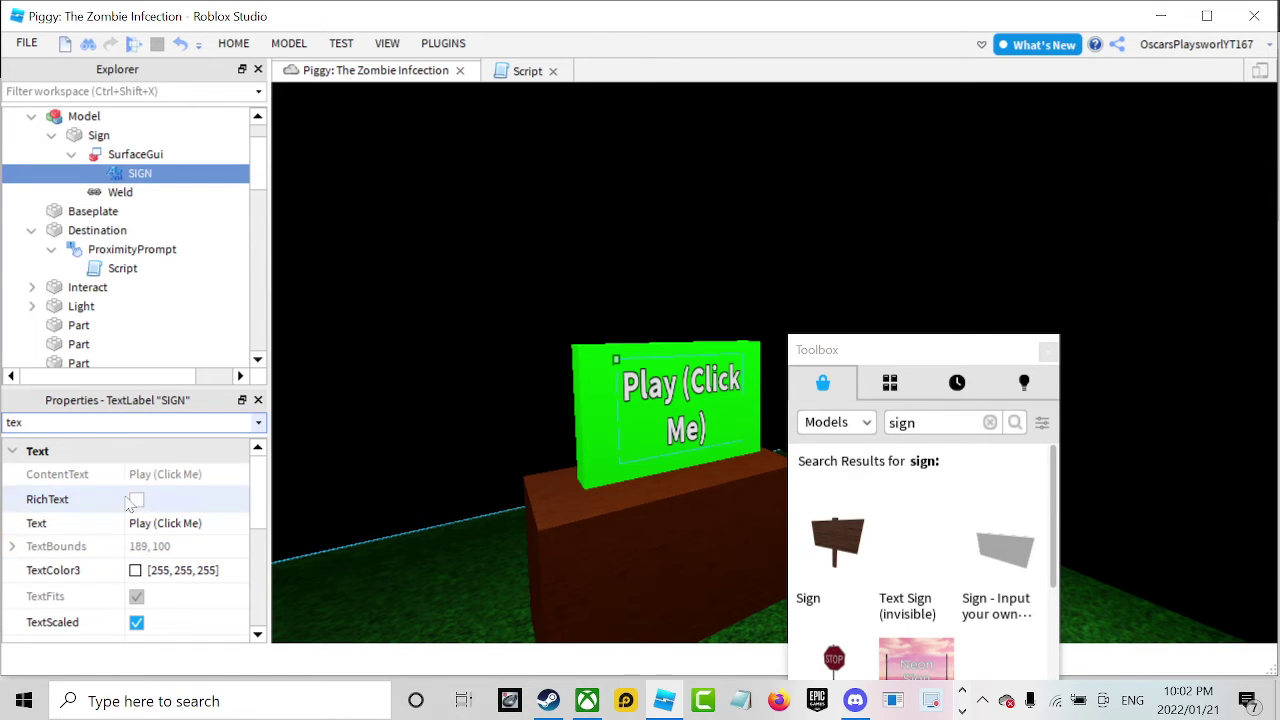
left_click(135, 571)
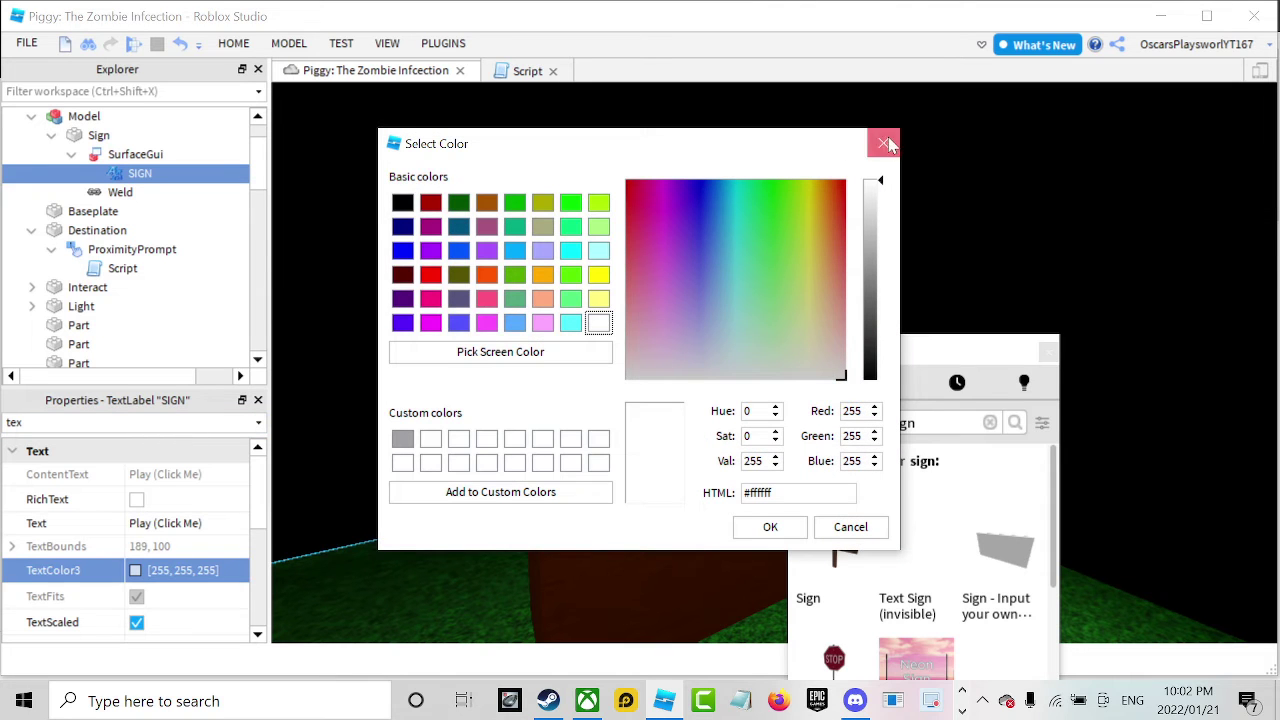
left_click(886, 144)
left_click(100, 422)
type("tex")
key("BackSpace")
key("BackSpace")
key("BackSpace")
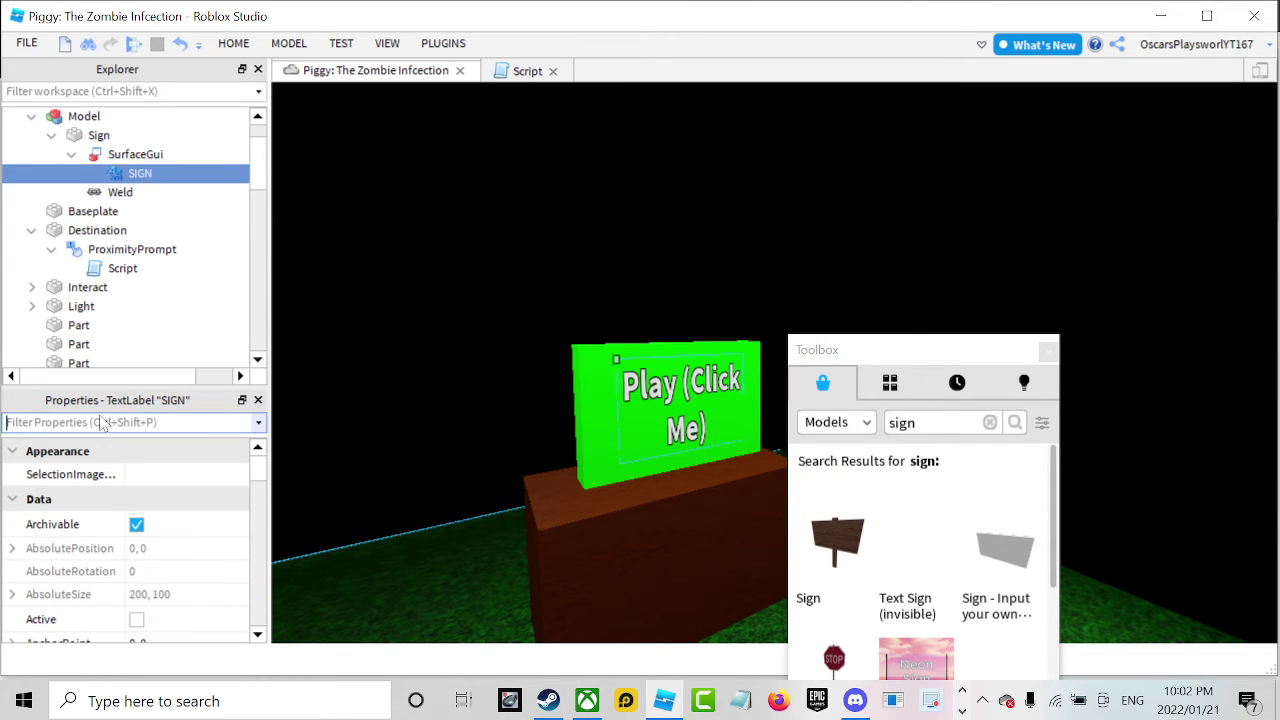
Change the font of the SIGN text label to PermanentMarker.
type("fo")
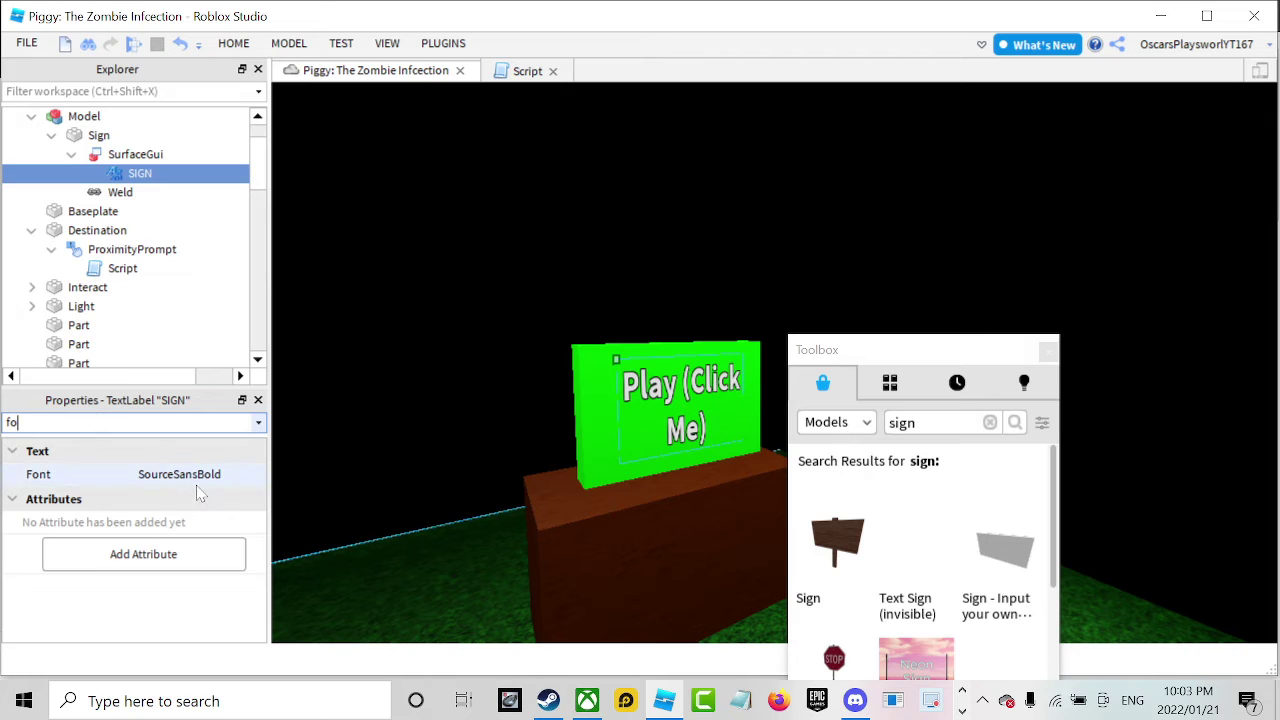
left_click(195, 486)
left_click(195, 486)
left_click(185, 526)
left_click(199, 480)
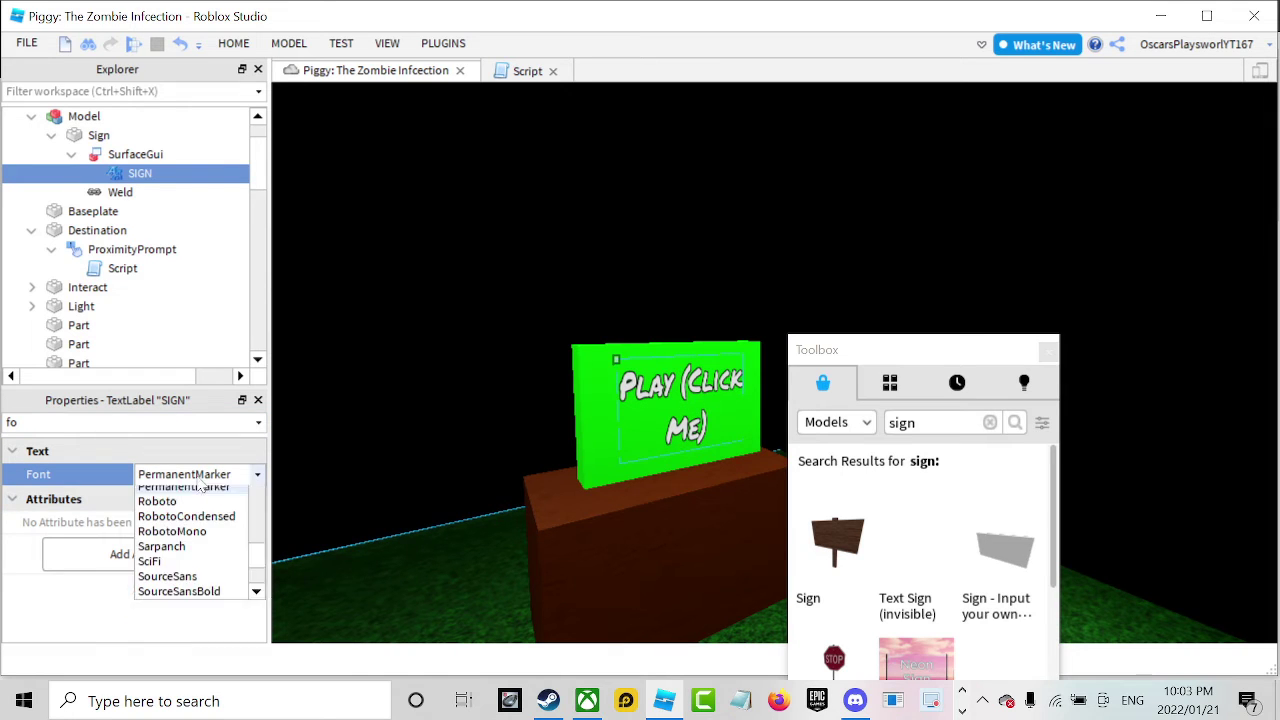
left_click(215, 482)
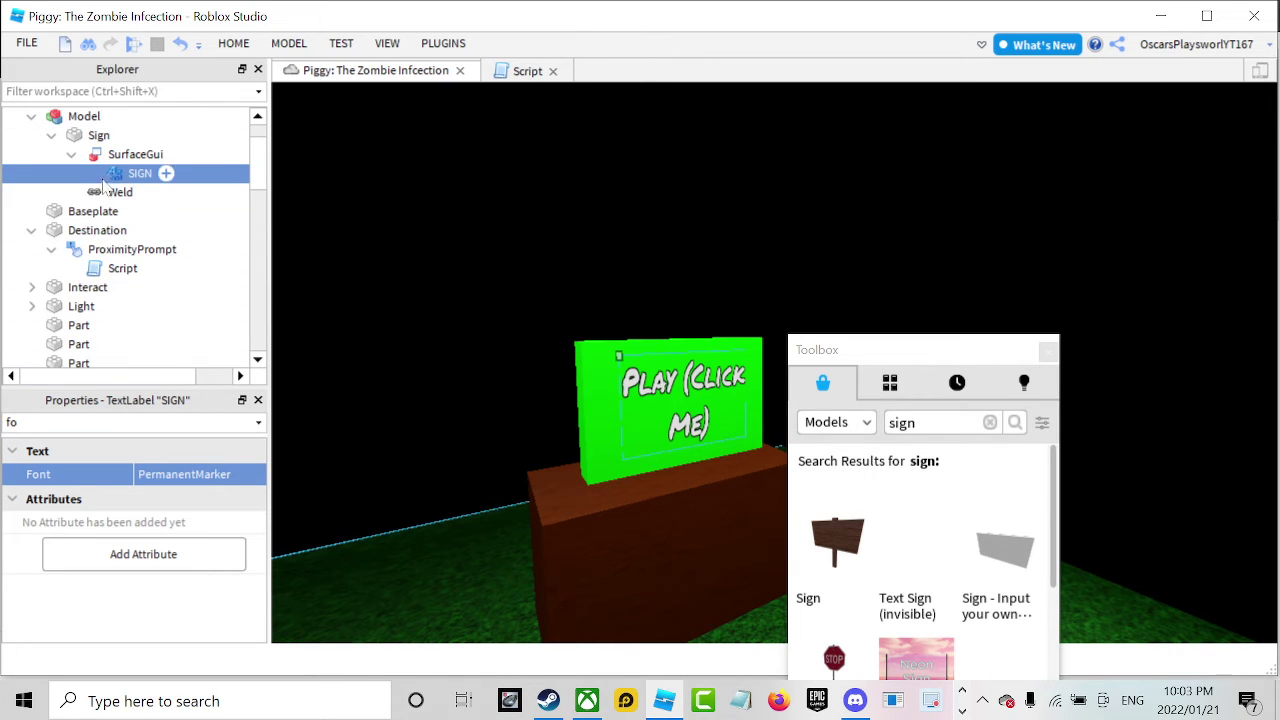
Try the Sign part with a Transparency of 0 and restore it to 1.
left_click(68, 138)
scroll(169, 596, "down", 10)
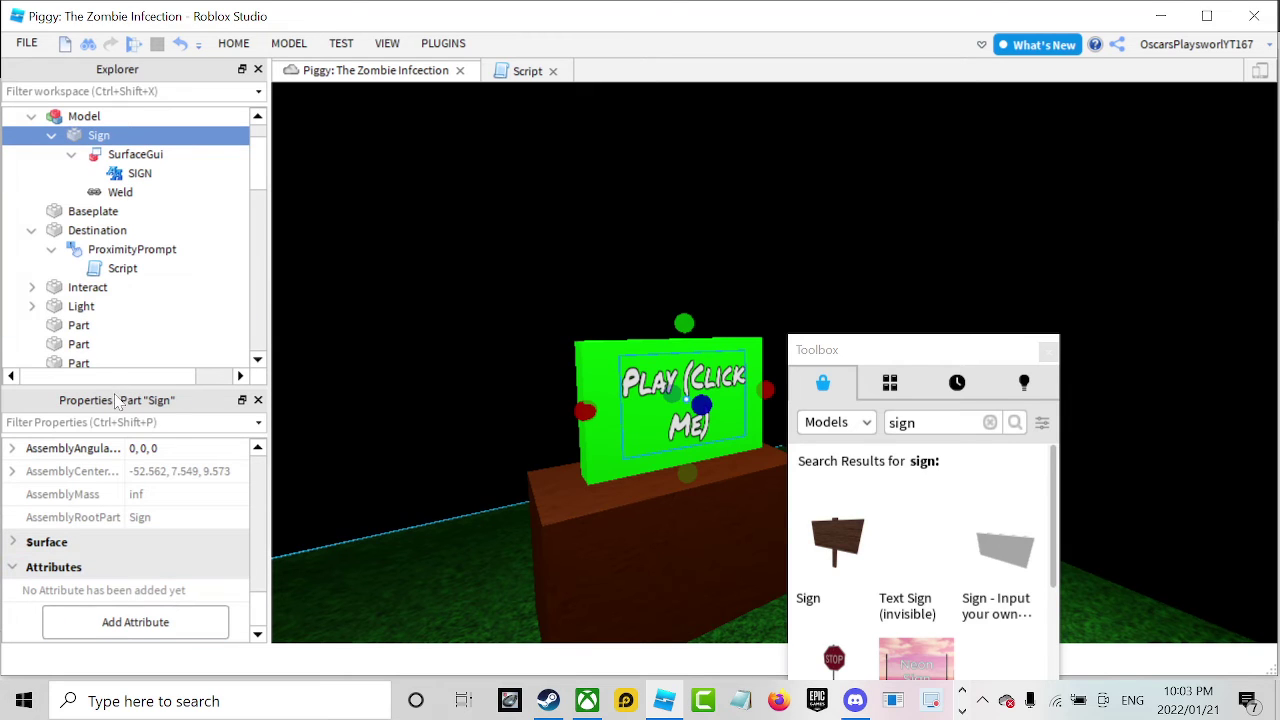
type("tr")
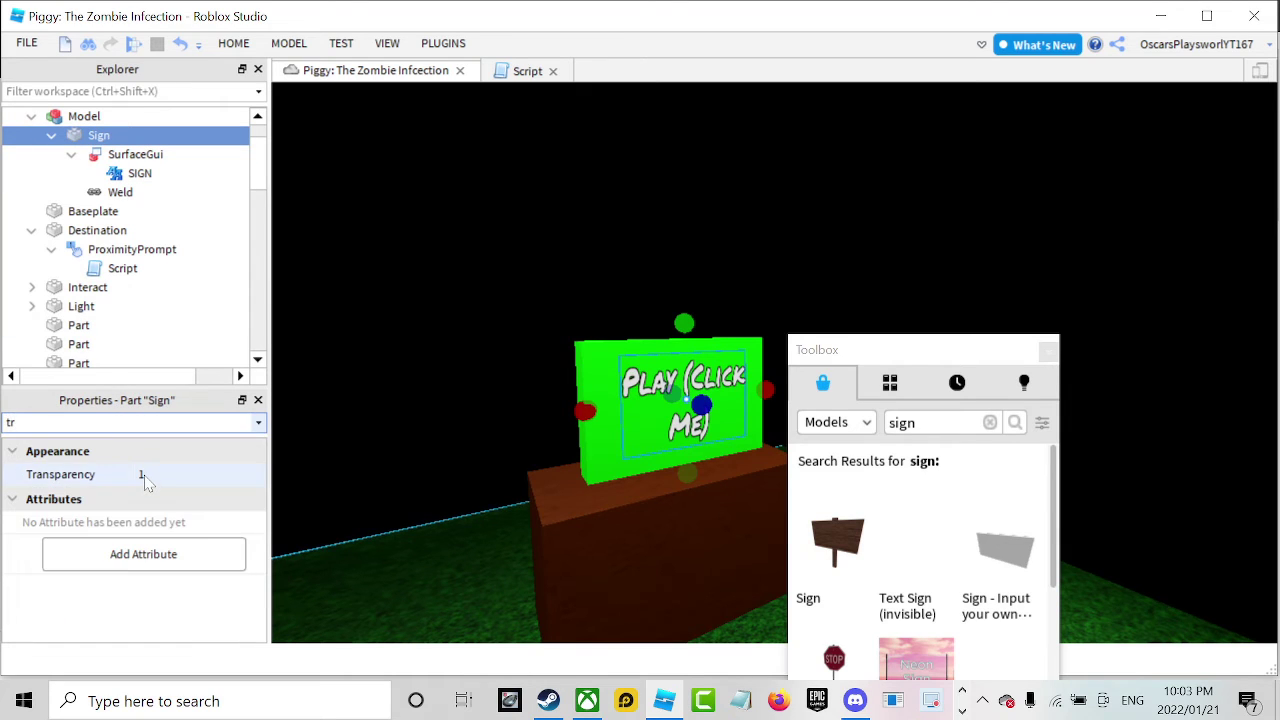
left_click(145, 475)
left_click_drag(260, 479, 196, 483)
left_click(243, 481)
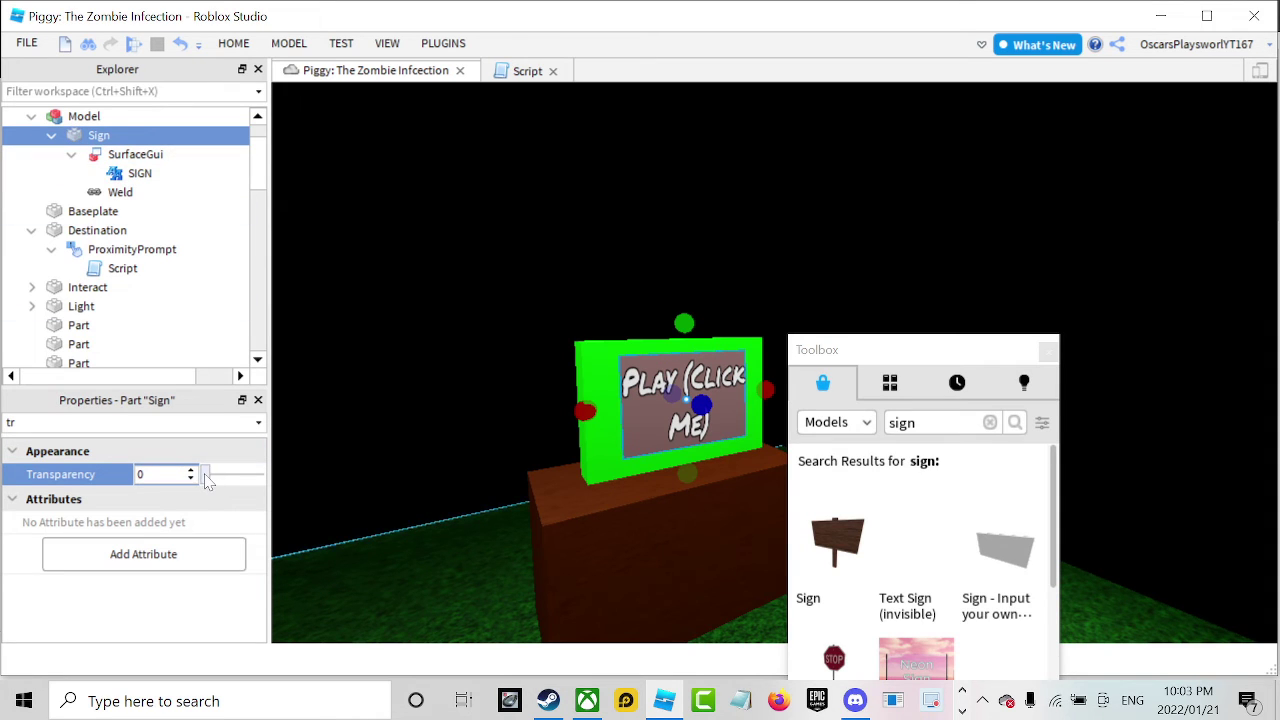
left_click_drag(207, 481, 256, 480)
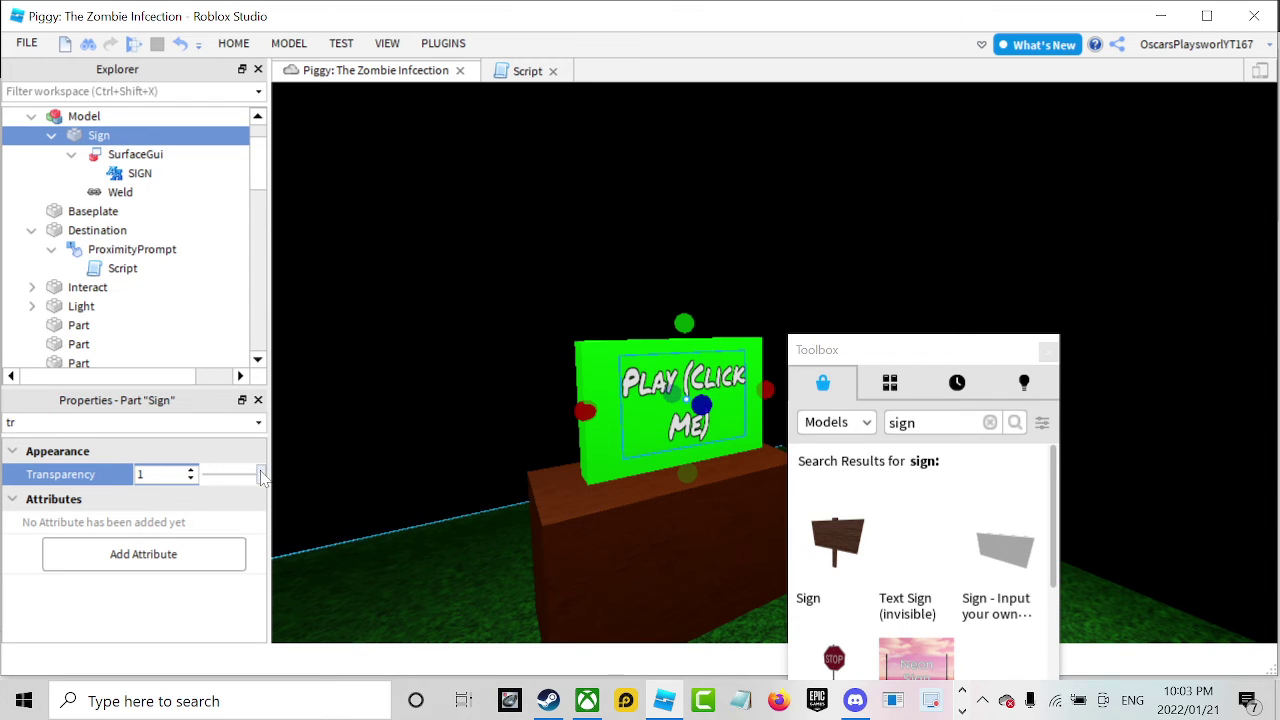
Move the "Play (Click Me)" sign model straight up so that it floats just above the green part.
right_click_drag(643, 244, 671, 230)
key("w")
key("s")
key("w")
left_click(670, 236)
key("w")
left_click(706, 294)
scroll(706, 296, "down", 5)
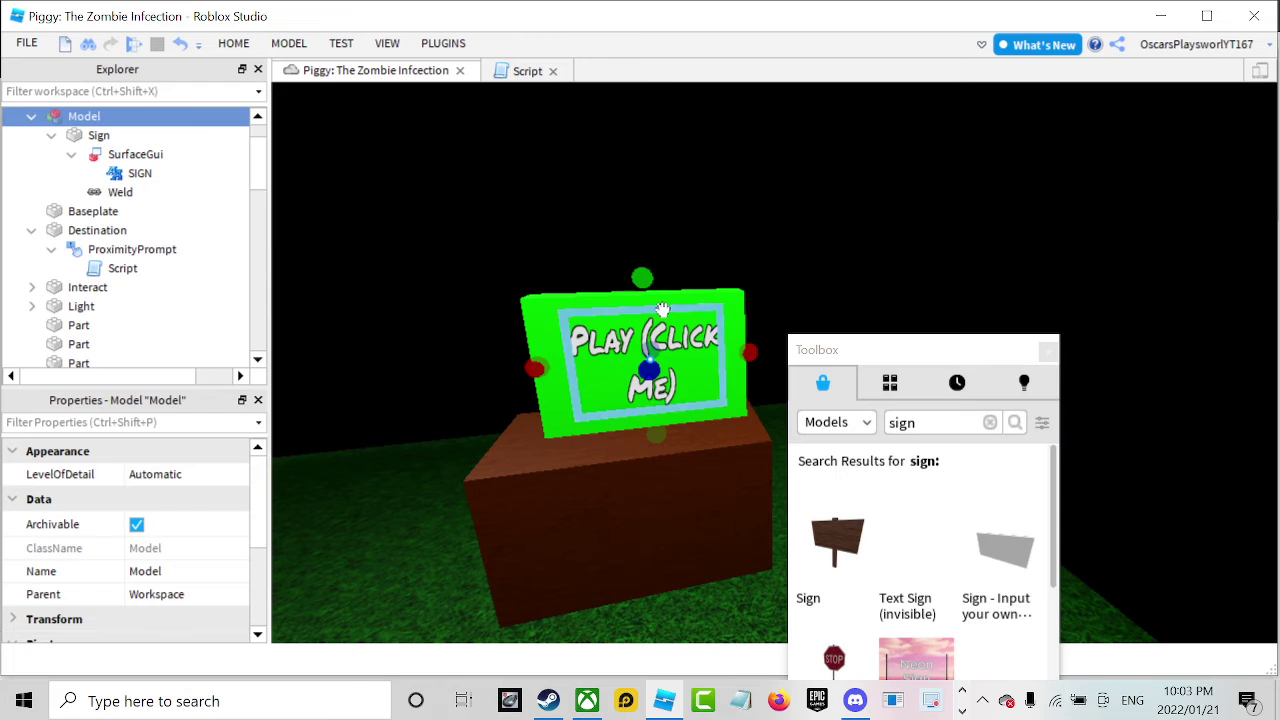
left_click(233, 43)
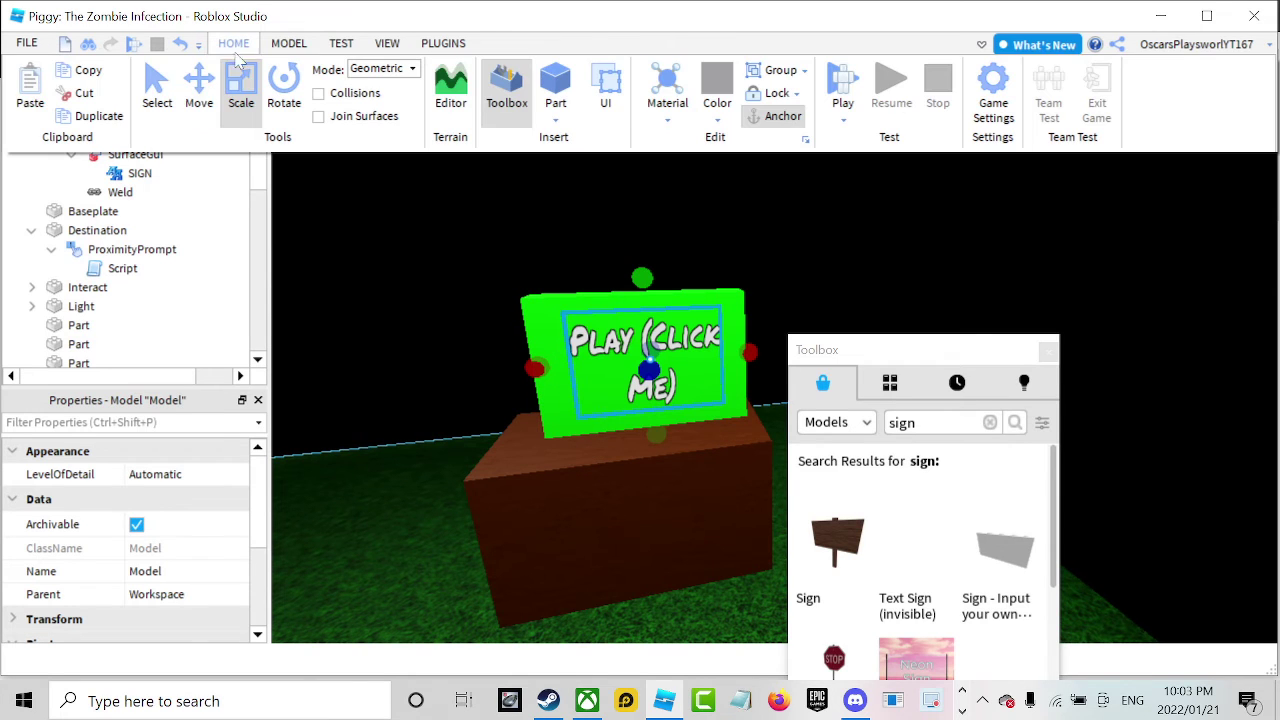
left_click(201, 95)
left_click_drag(636, 259, 634, 171)
right_click_drag(634, 171, 634, 172)
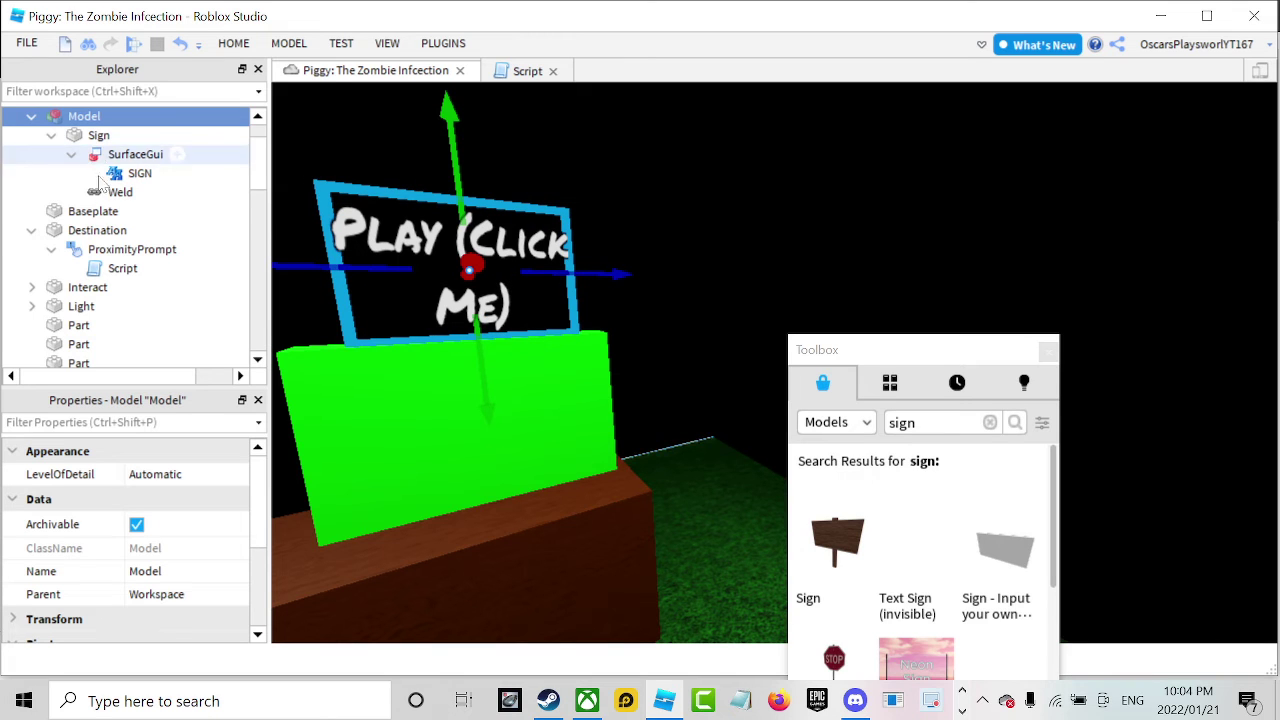
Set the text of the SIGN label to "Play (Click The Green Brick)".
left_click(112, 173)
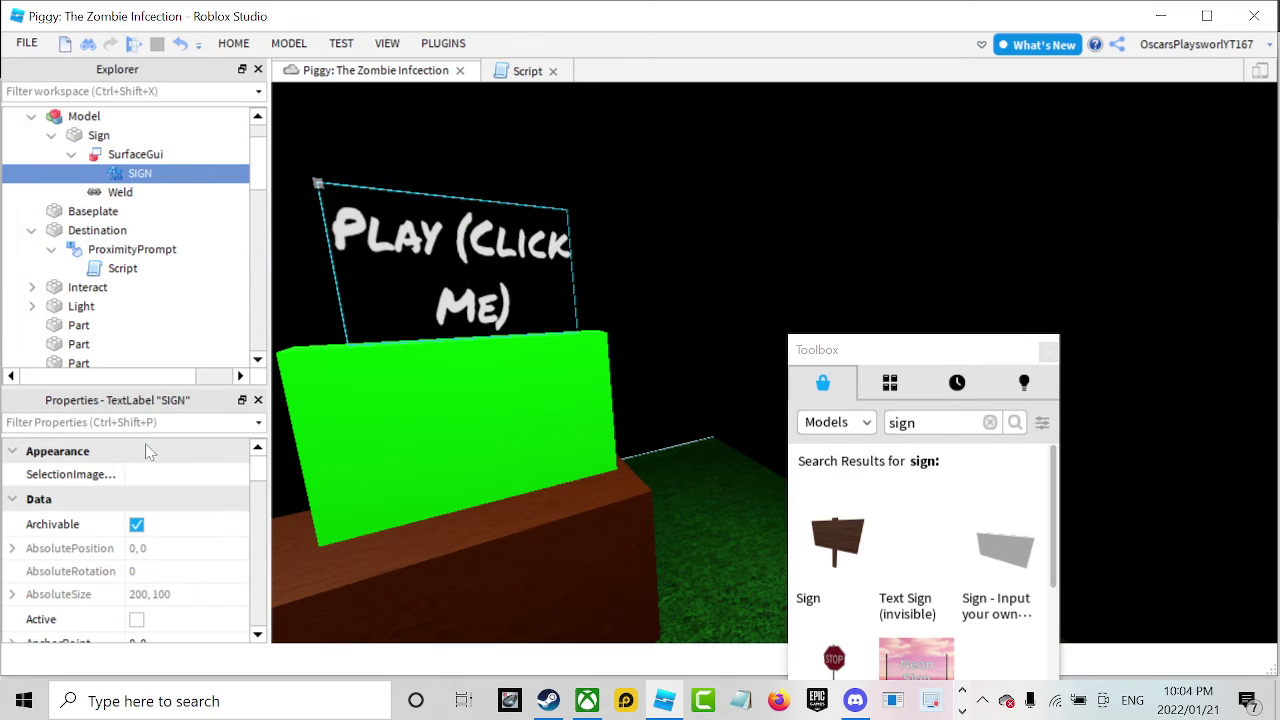
type("tex")
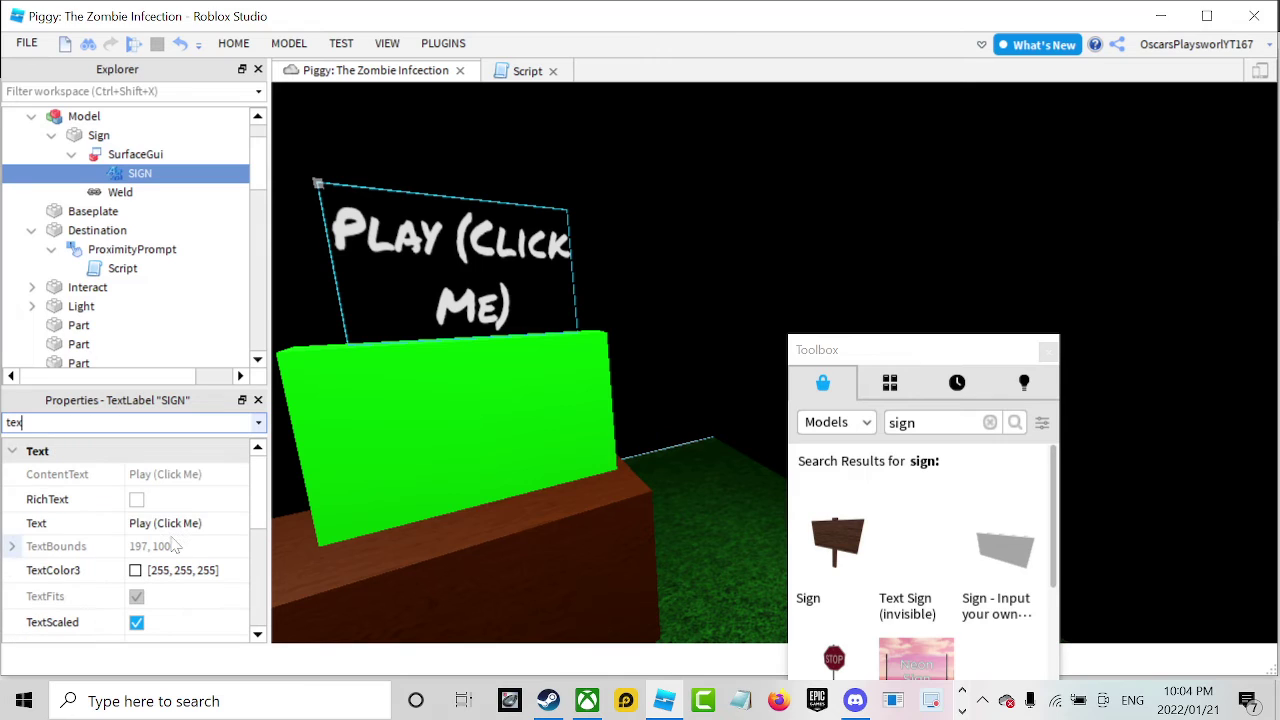
left_click(165, 523)
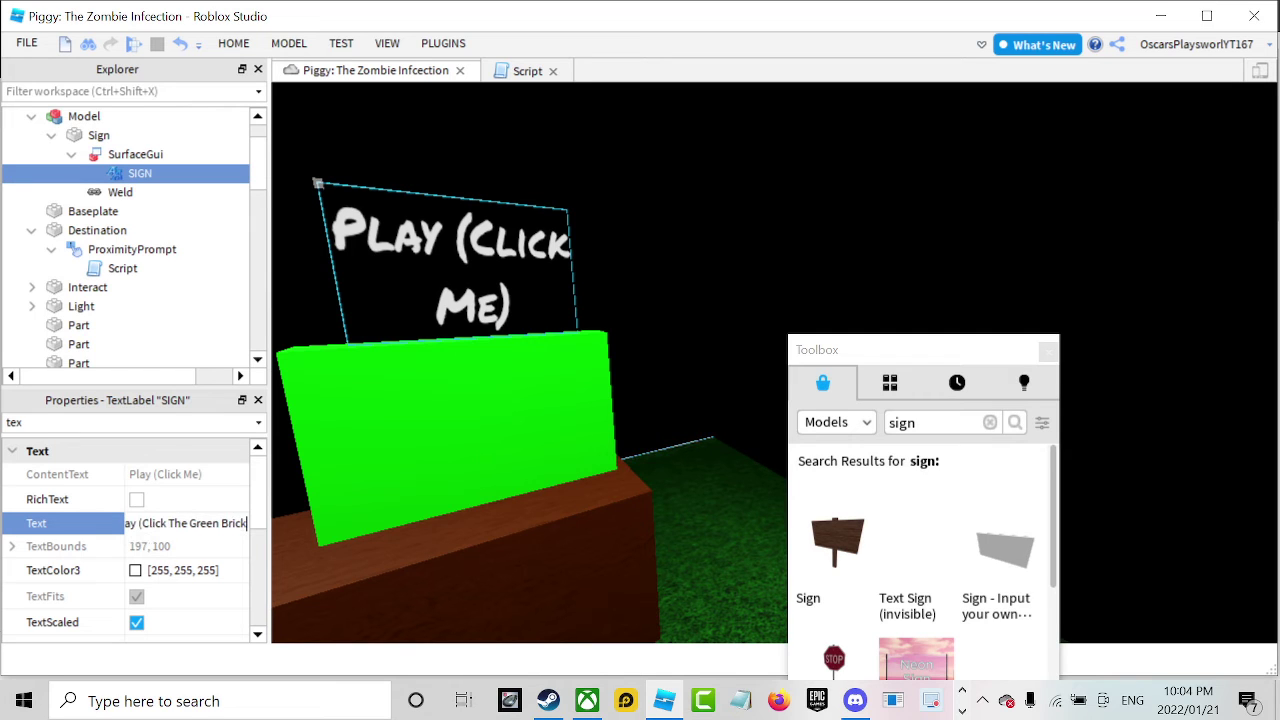
key("Return")
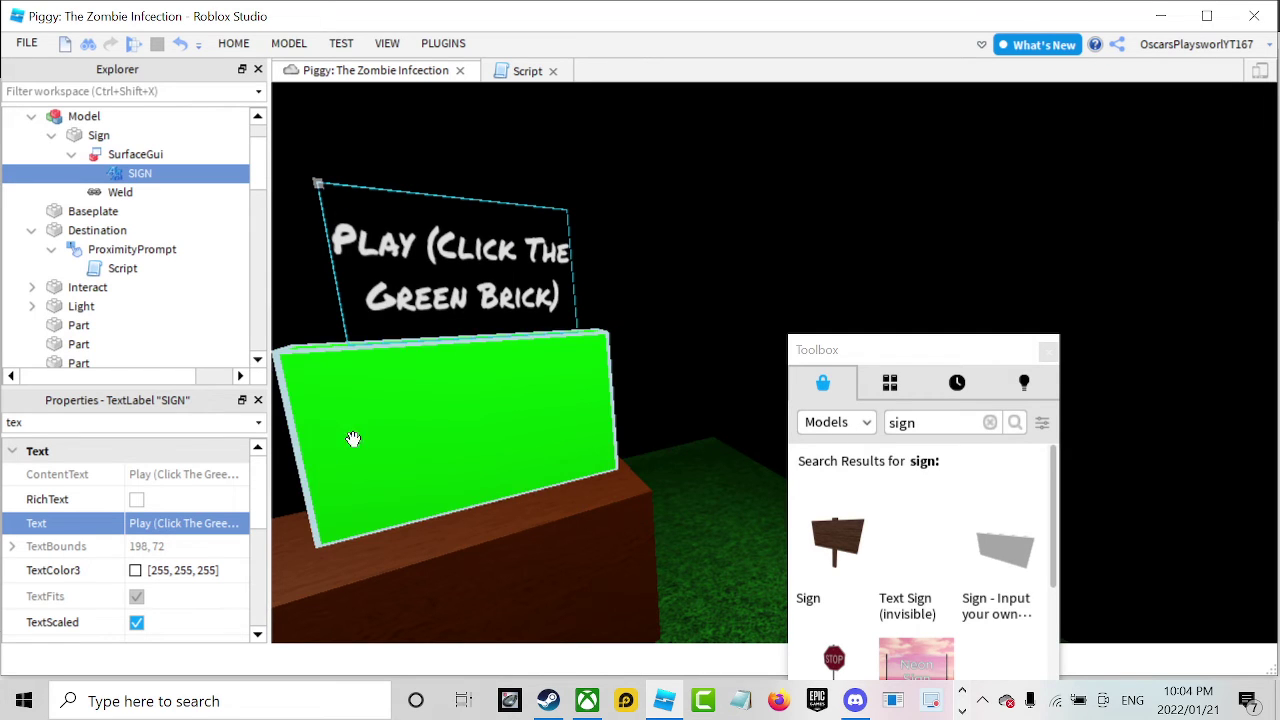
Move the sign model slightly sideways to centre it above the green brick.
left_click(226, 48)
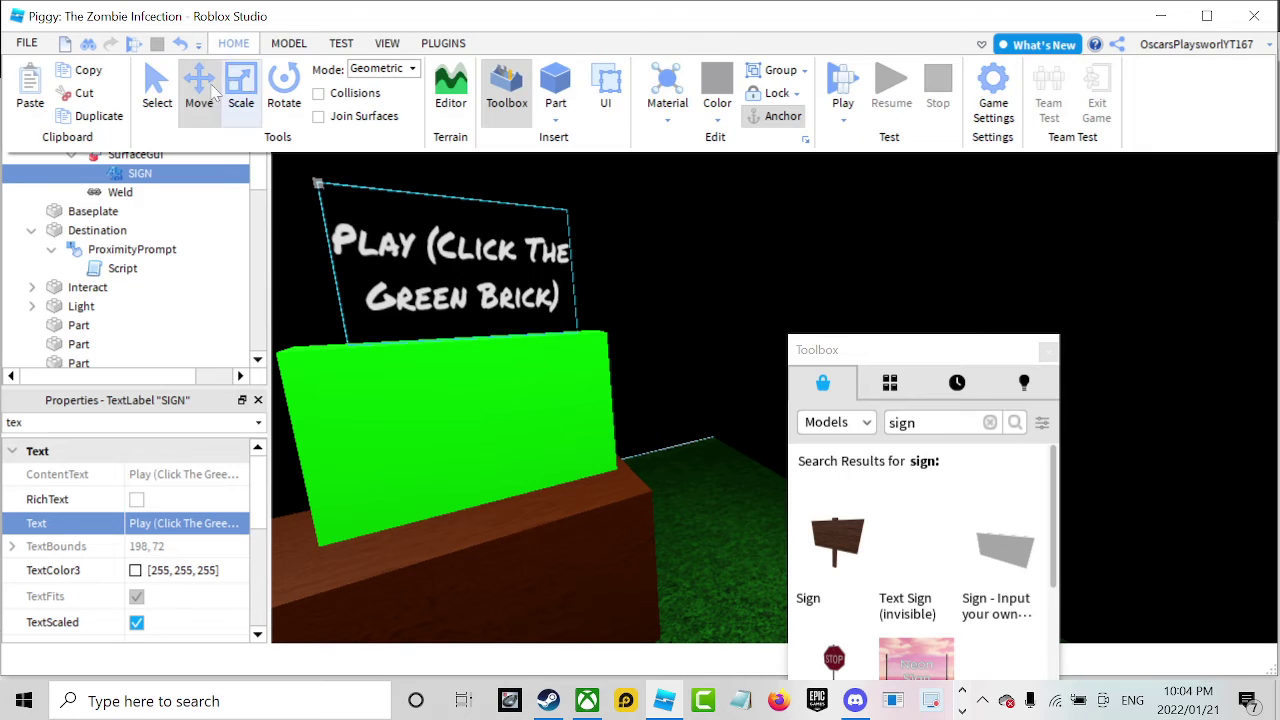
left_click(447, 263)
scroll(447, 263, "down", 1)
left_click(447, 262)
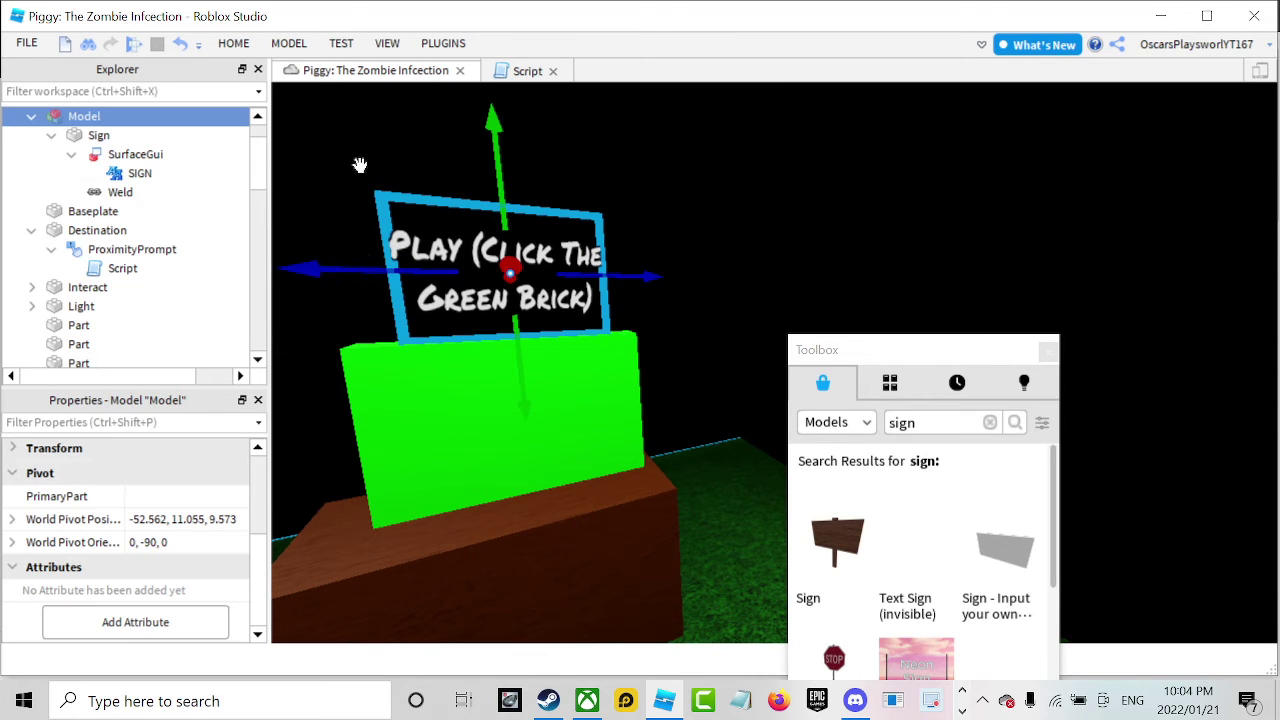
left_click_drag(366, 268, 354, 270)
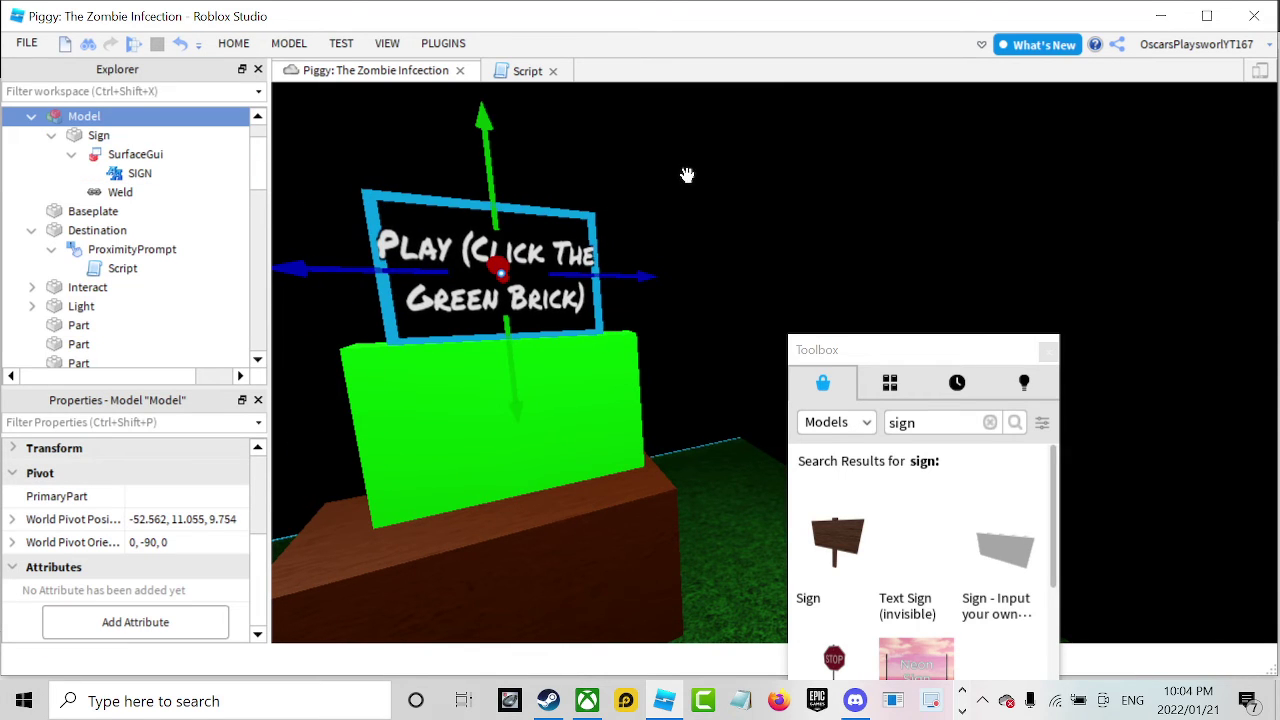
Examine the brown wooden block on the grass in front of the wooden house.
right_click_drag(686, 175, 686, 176)
left_click(688, 176)
key("w")
key("w")
key("s")
key("w")
key("s")
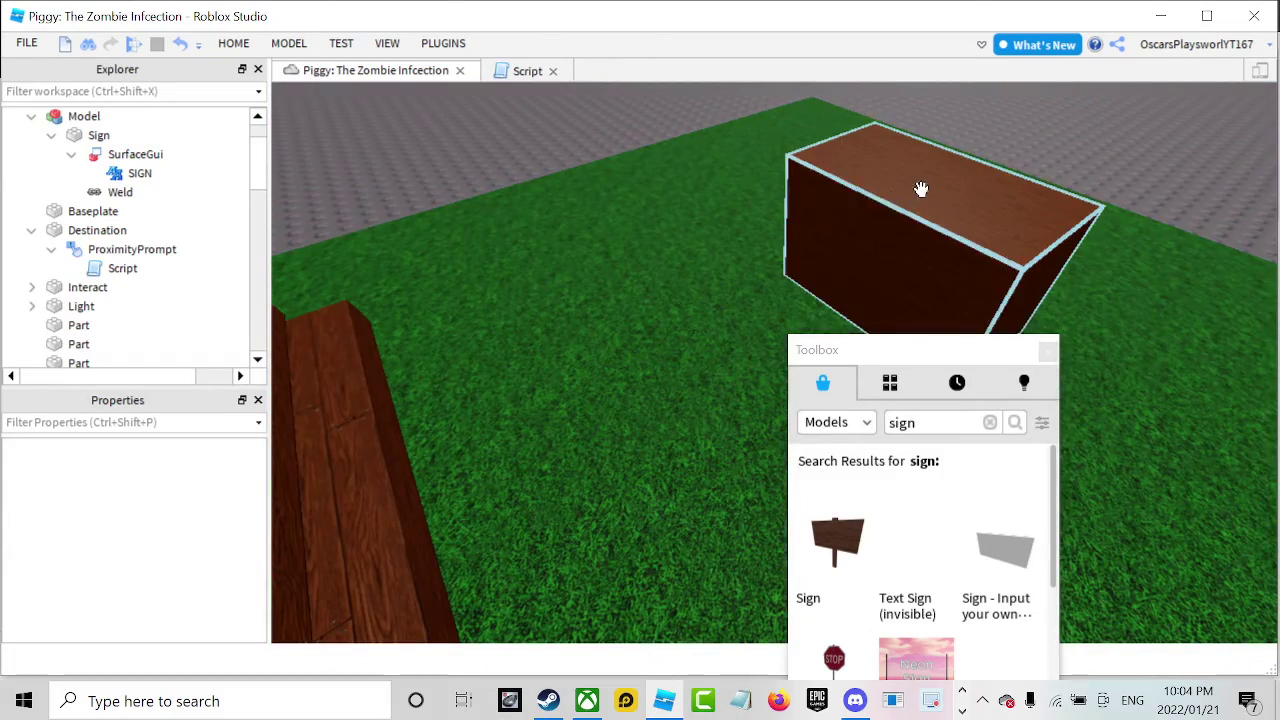
left_click(922, 185)
right_click_drag(924, 184, 926, 183)
key("s")
left_click(946, 174)
key("s")
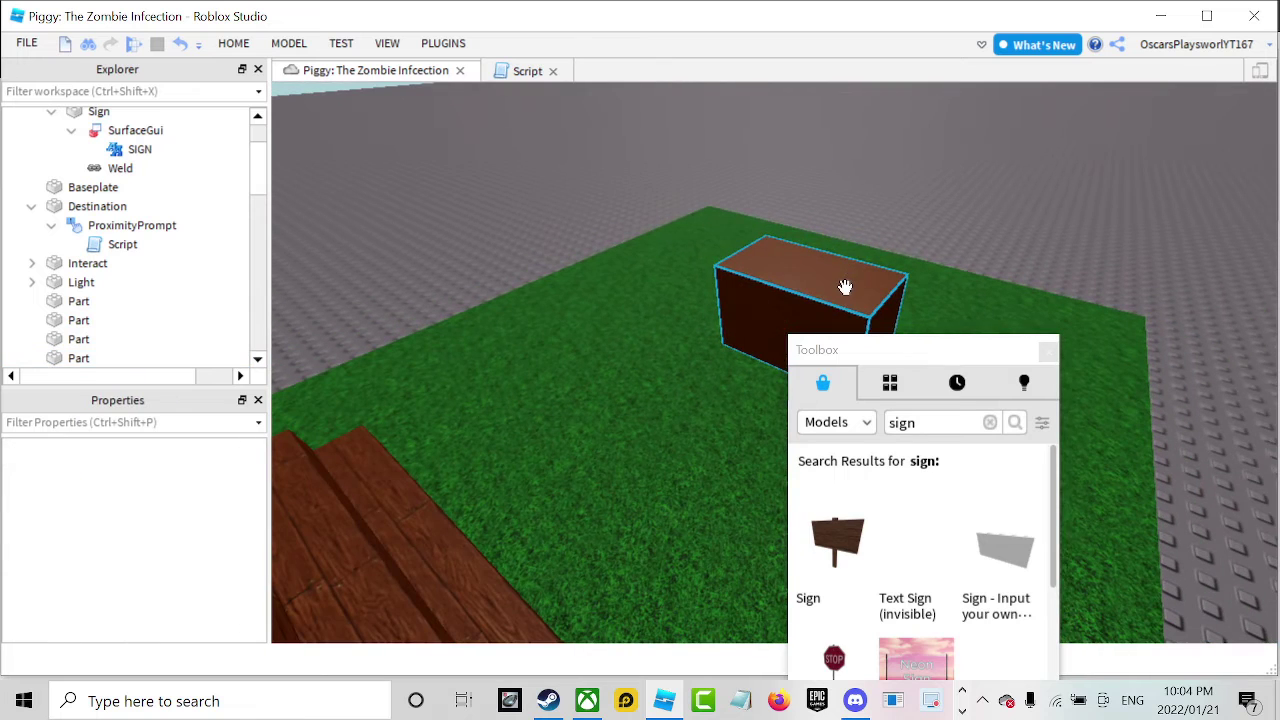
left_click_drag(832, 288, 582, 362)
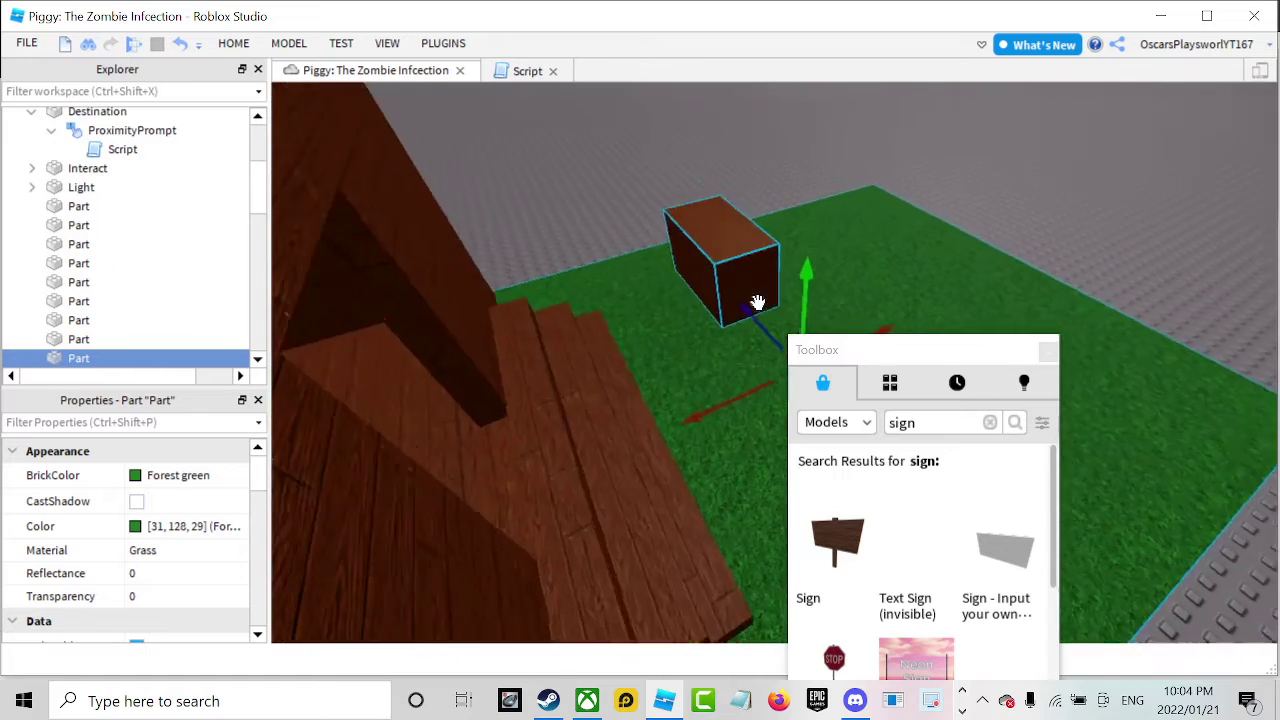
key("s")
Rotate the brown wooden block on the grass around its vertical axis so that its long side faces the house.
left_click(233, 43)
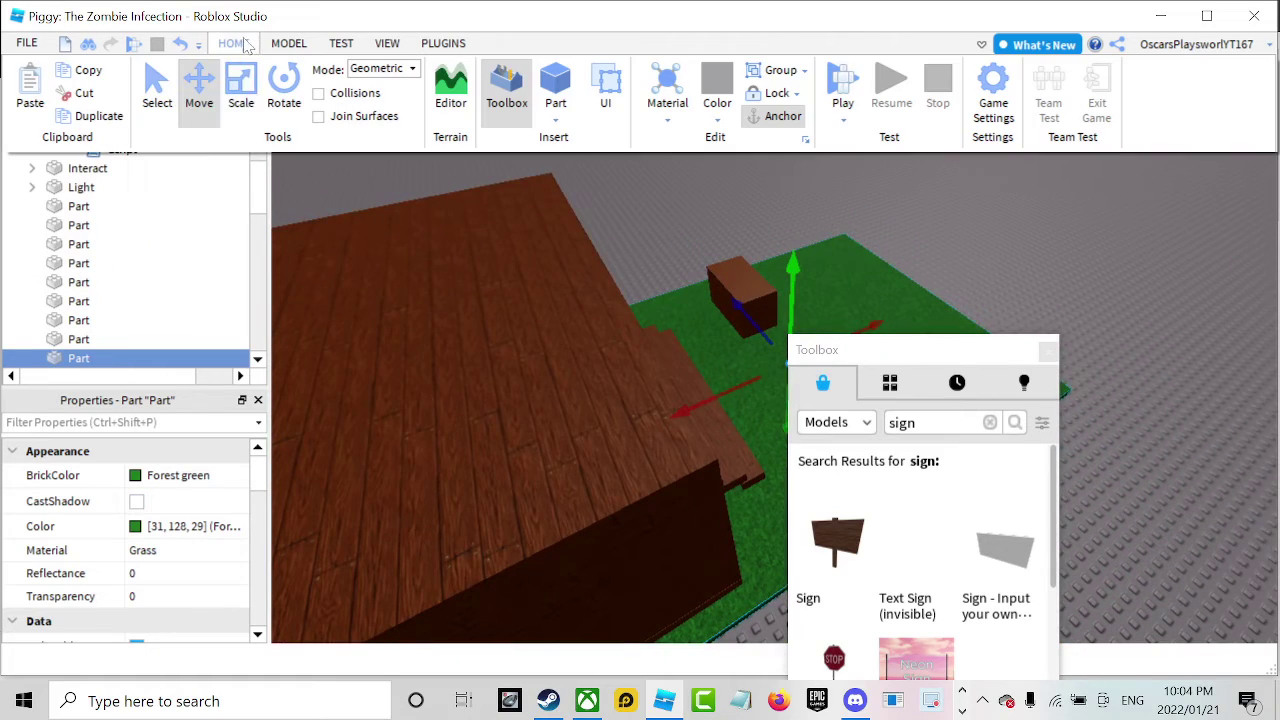
left_click(200, 85)
right_click_drag(666, 231, 712, 160)
left_click_drag(712, 160, 727, 130)
left_click_drag(505, 326, 423, 306)
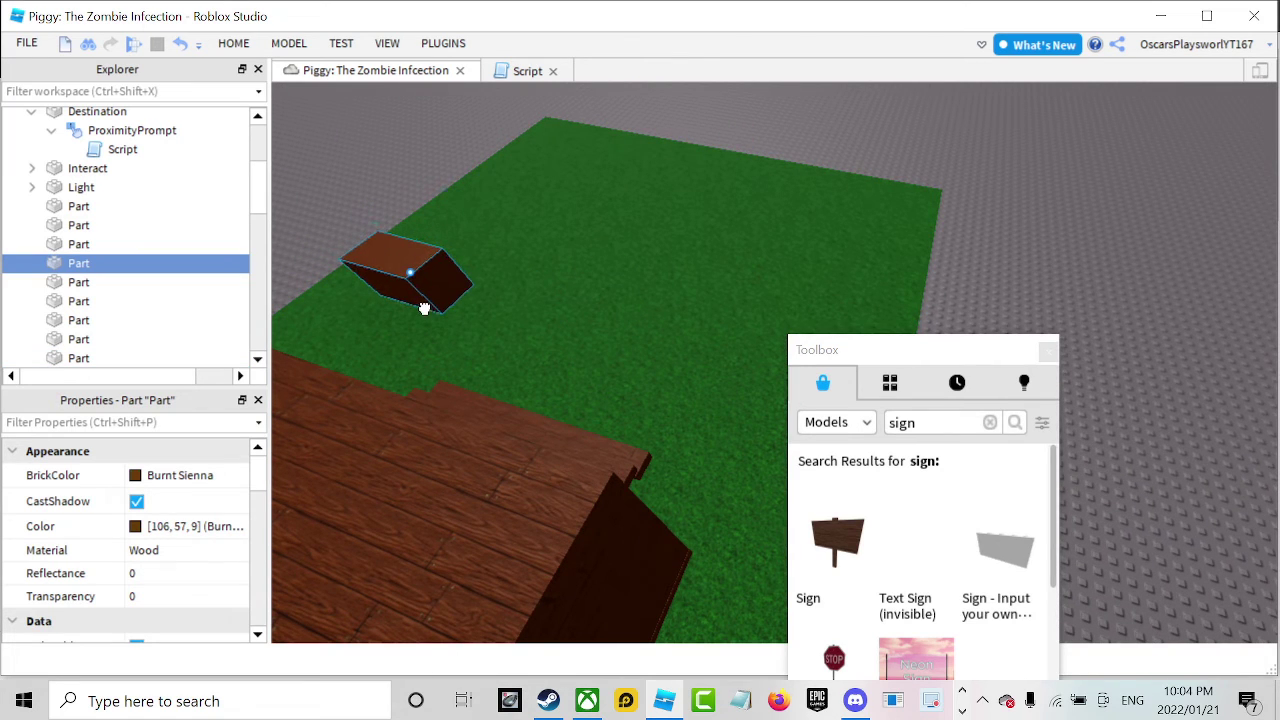
left_click(236, 43)
left_click(286, 178)
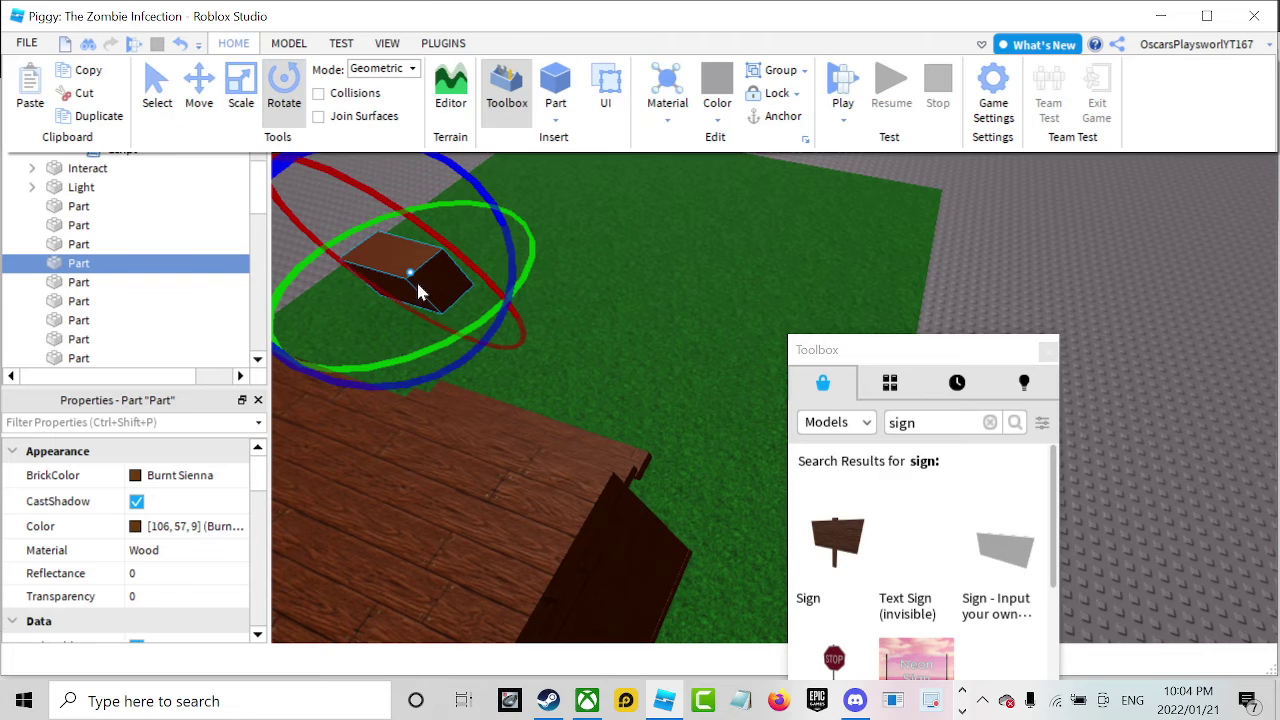
left_click_drag(446, 337, 480, 266)
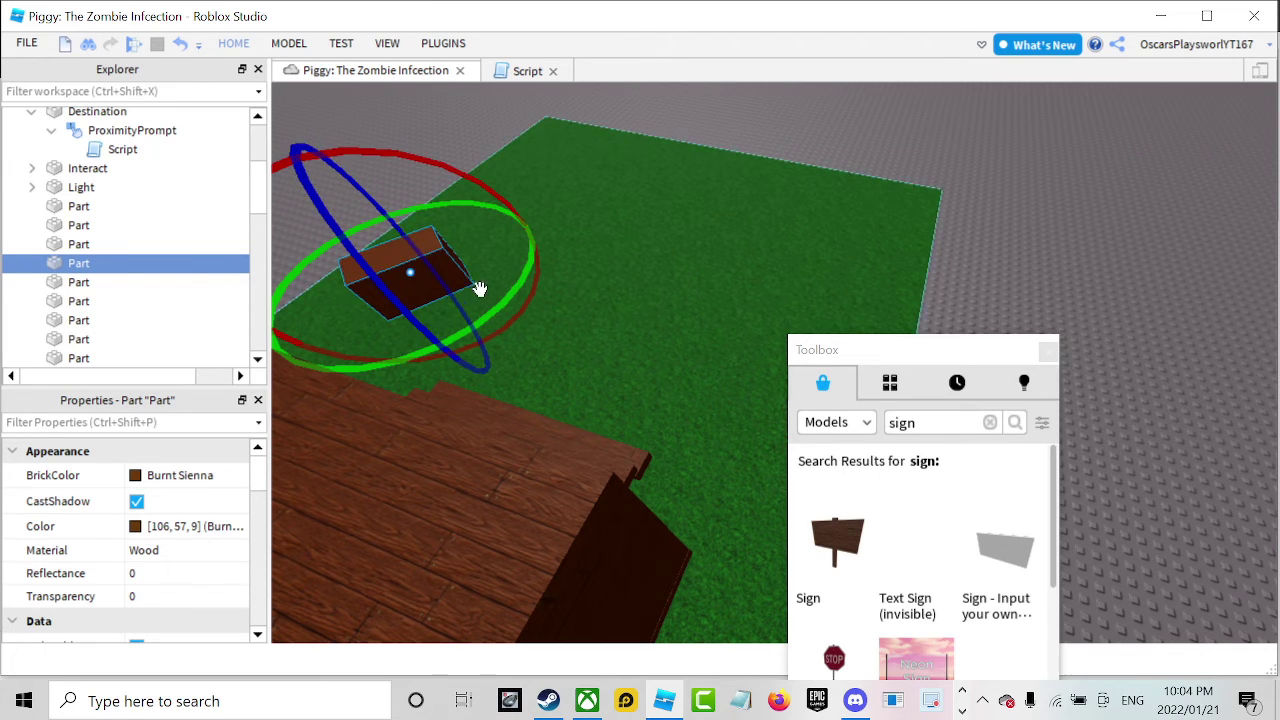
left_click_drag(506, 294, 511, 275)
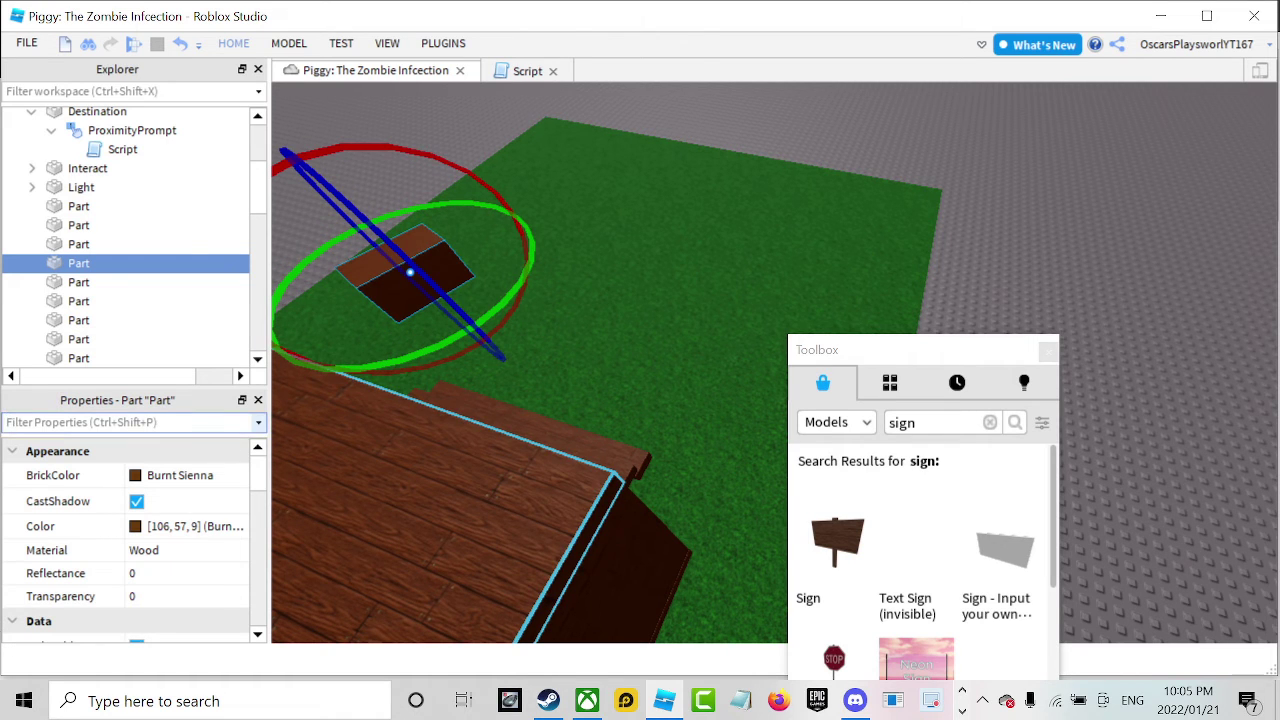
type("this is where u tel")
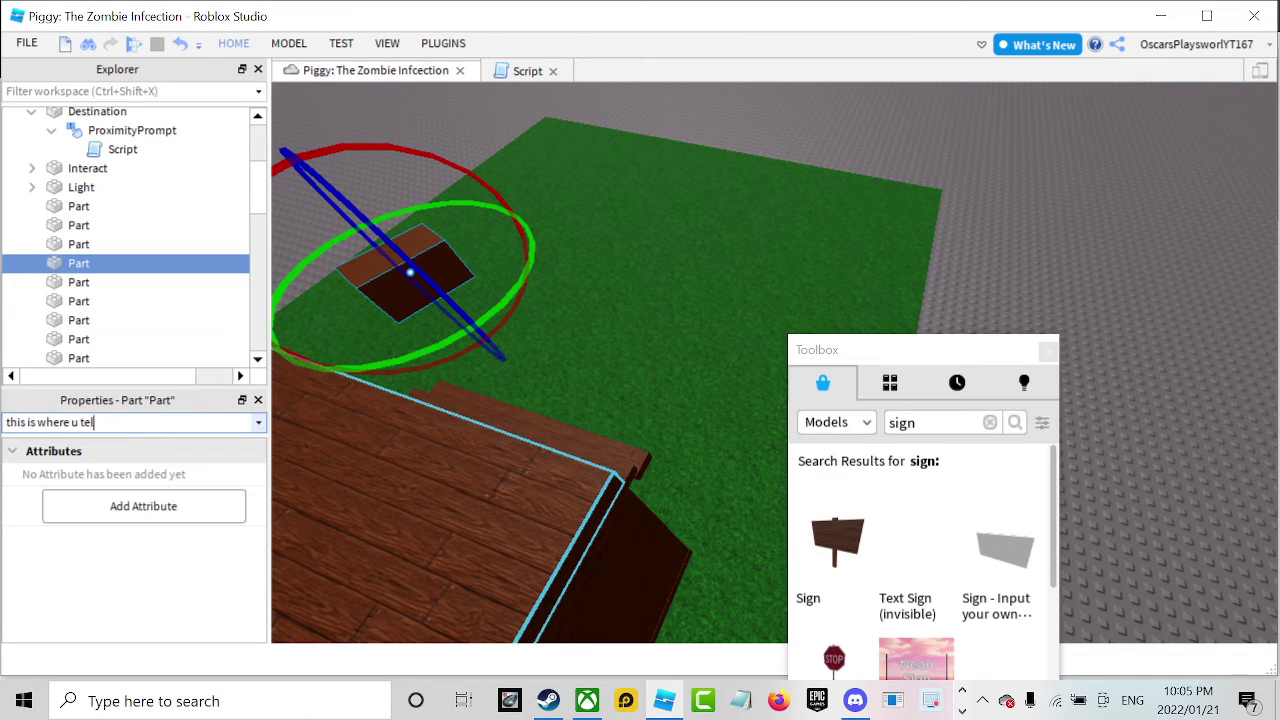
key("BackSpace")
key("BackSpace")
key("BackSpace")
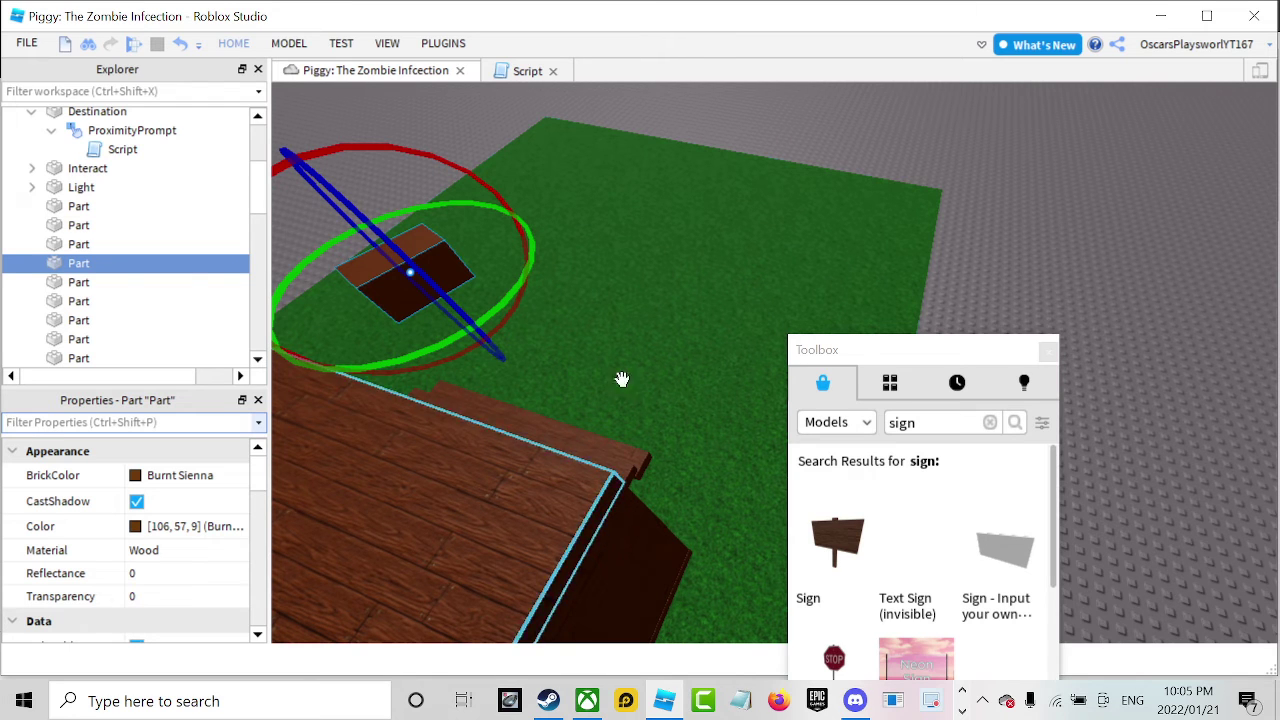
Inspect the rotated wooden block up close and from a distance.
left_click(813, 128)
key("w")
right_click_drag(813, 128, 818, 165)
left_click(820, 240)
mouse_move(820, 240)
right_mouse_down()
mouse_move(823, 225)
mouse_move(823, 249)
right_mouse_up()
key("f")
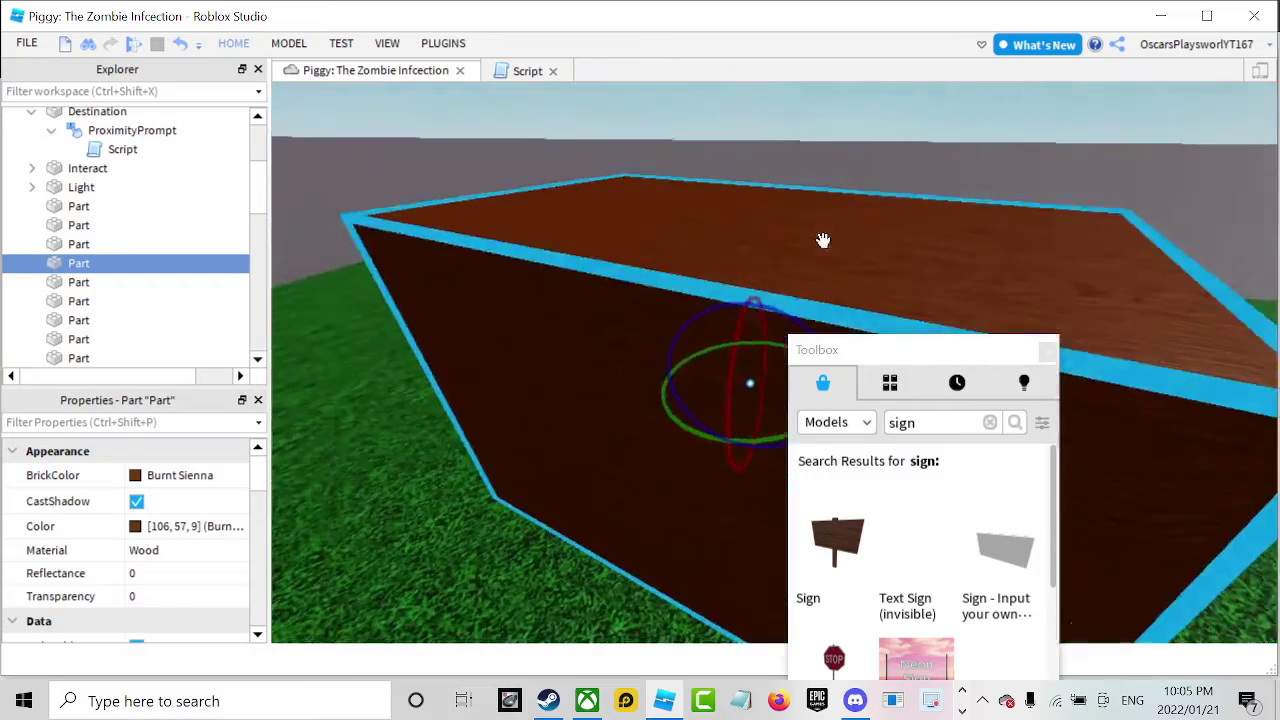
scroll(683, 367, "down", 8)
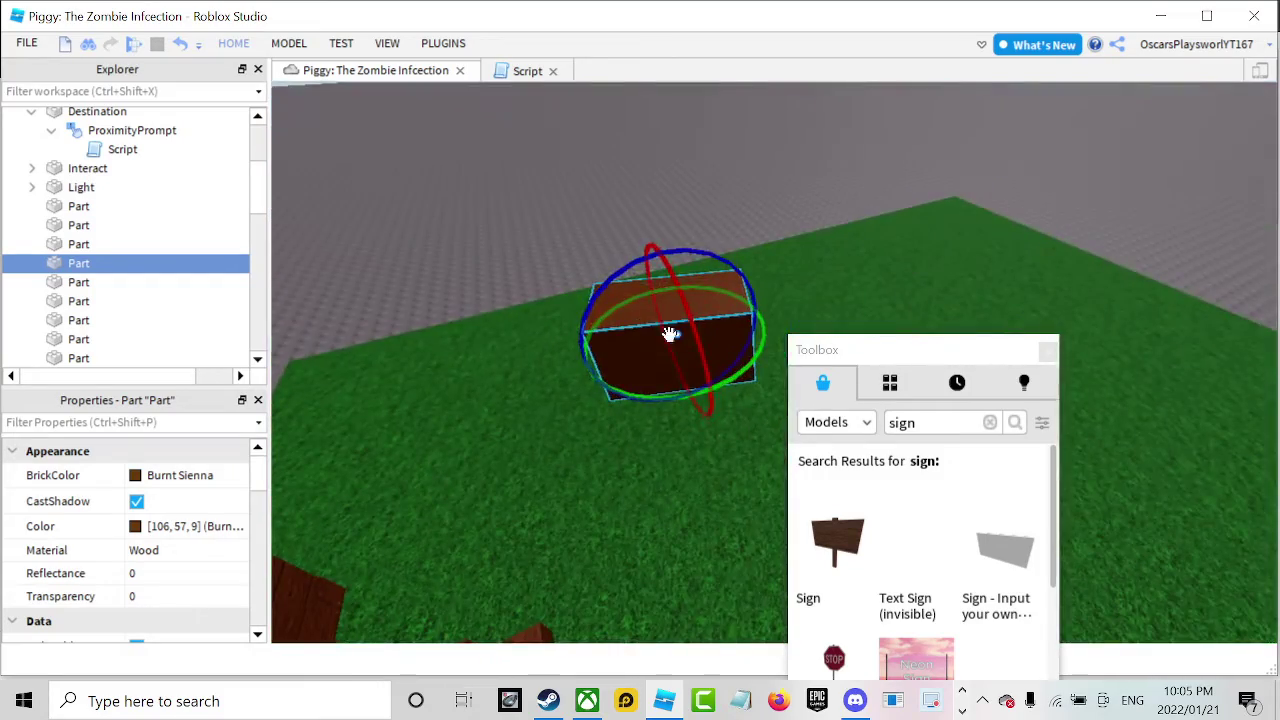
scroll(627, 317, "up", 6)
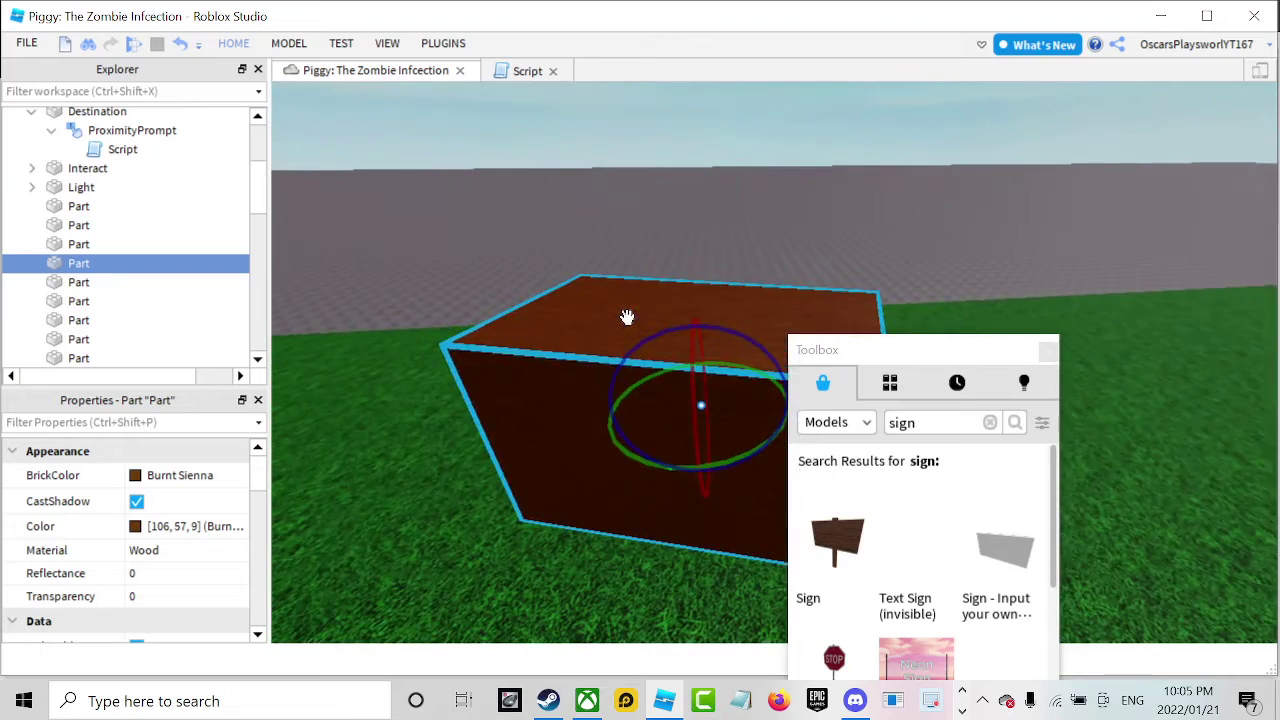
scroll(640, 330, "down", 4)
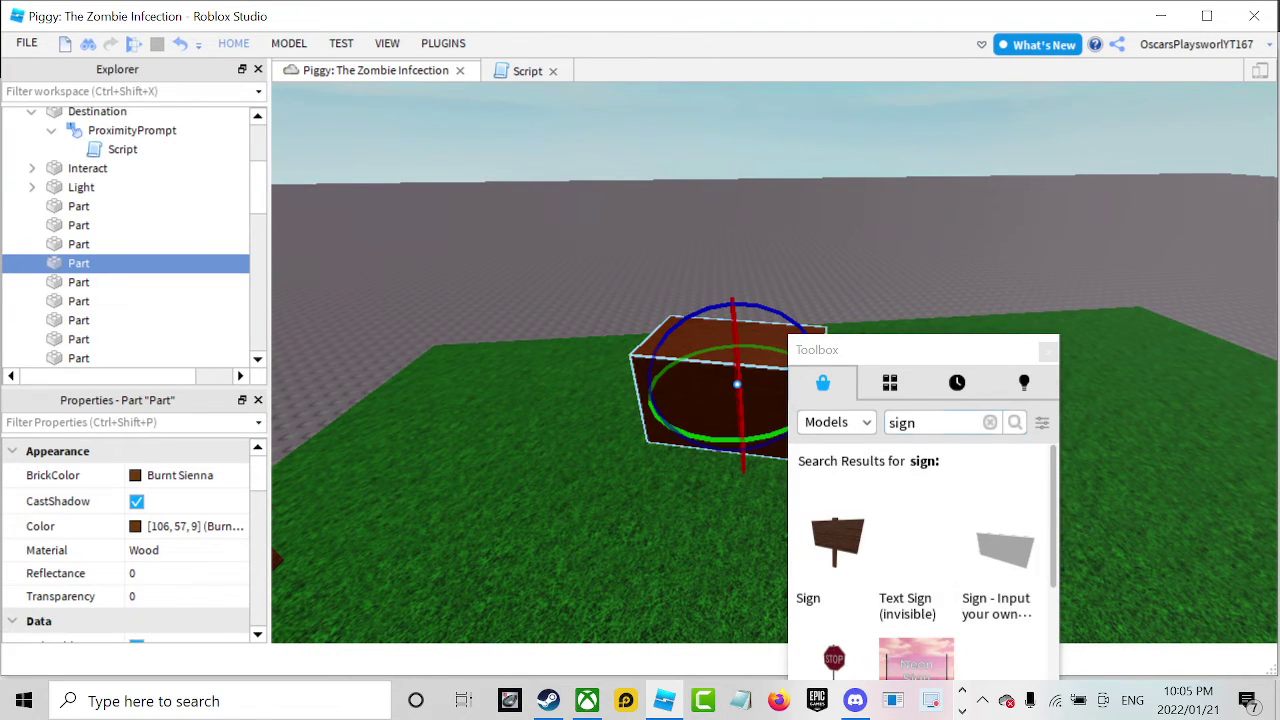
Search the model library for "Click To teleport to game" and insert the Click Game Teleporter model.
left_click(989, 424)
type("Cl")
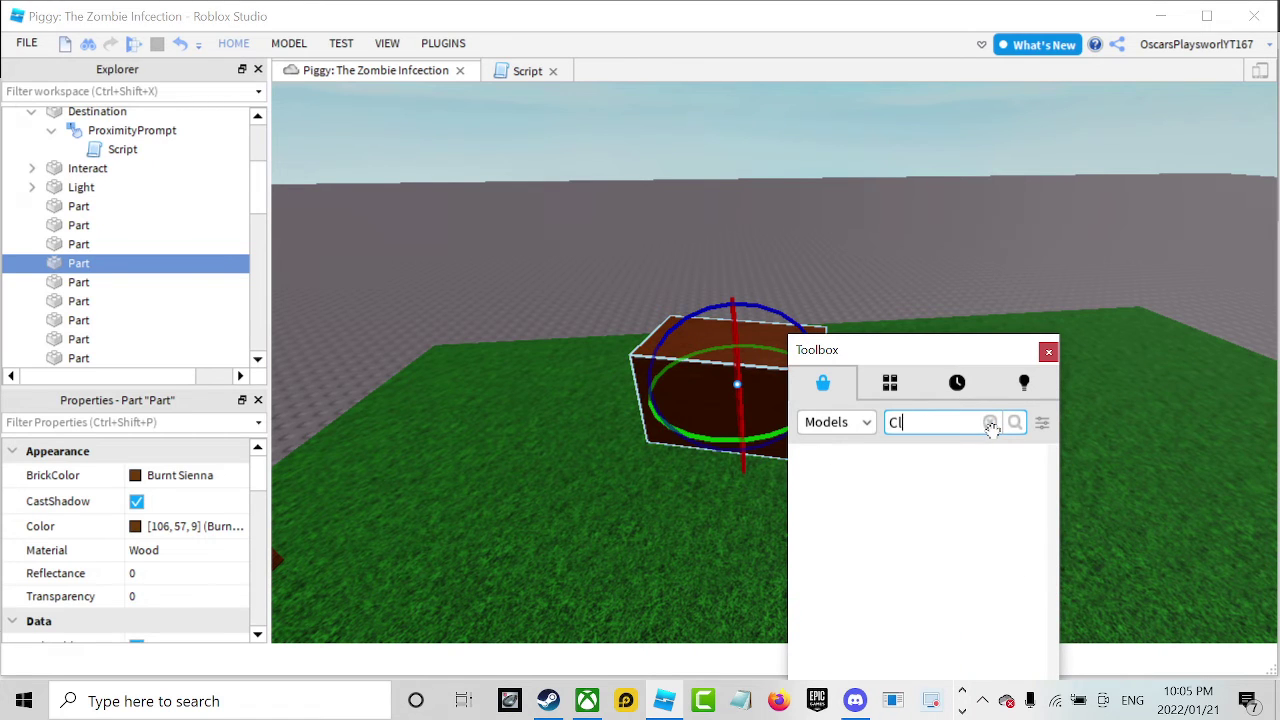
type("ick To tel")
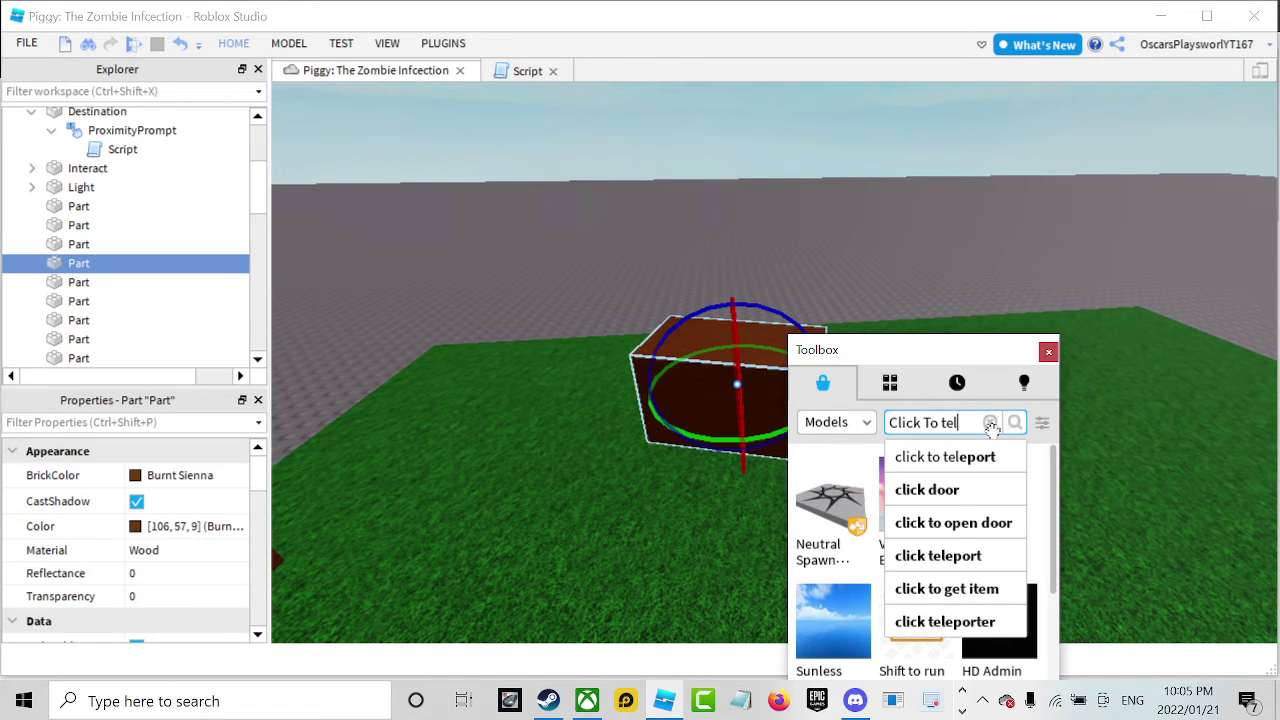
type("eport to")
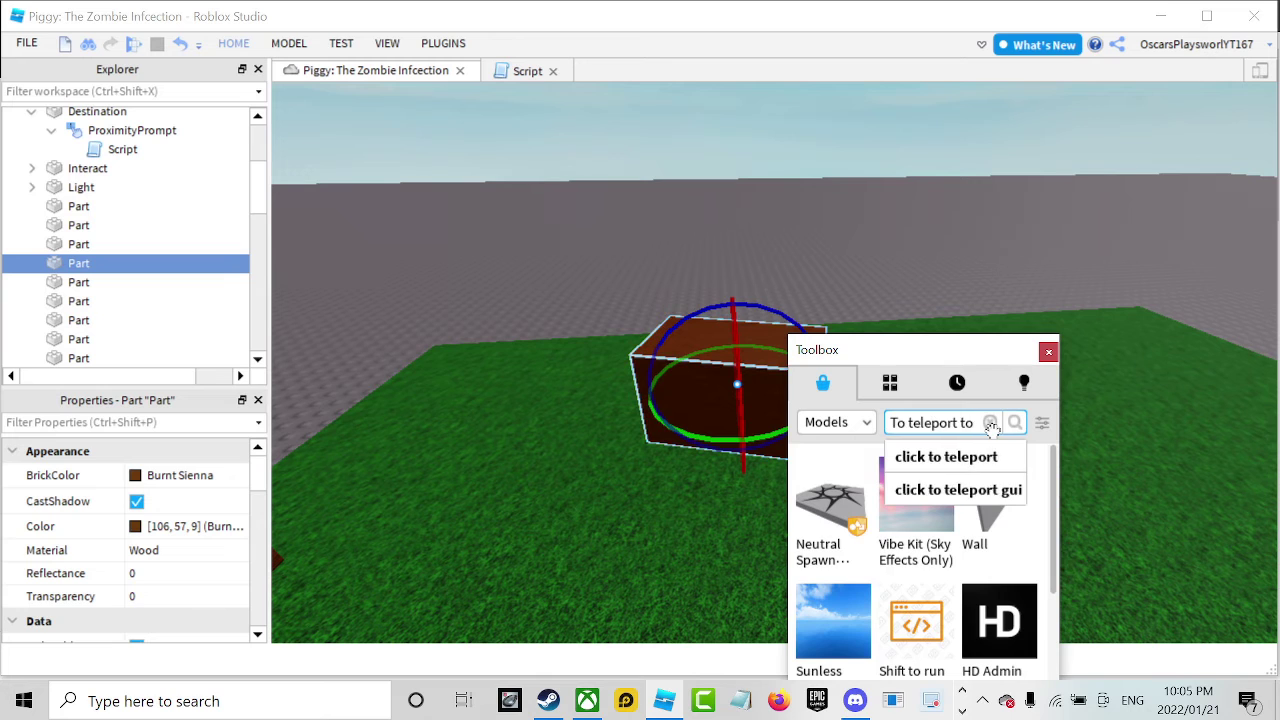
type(" game")
key("Return")
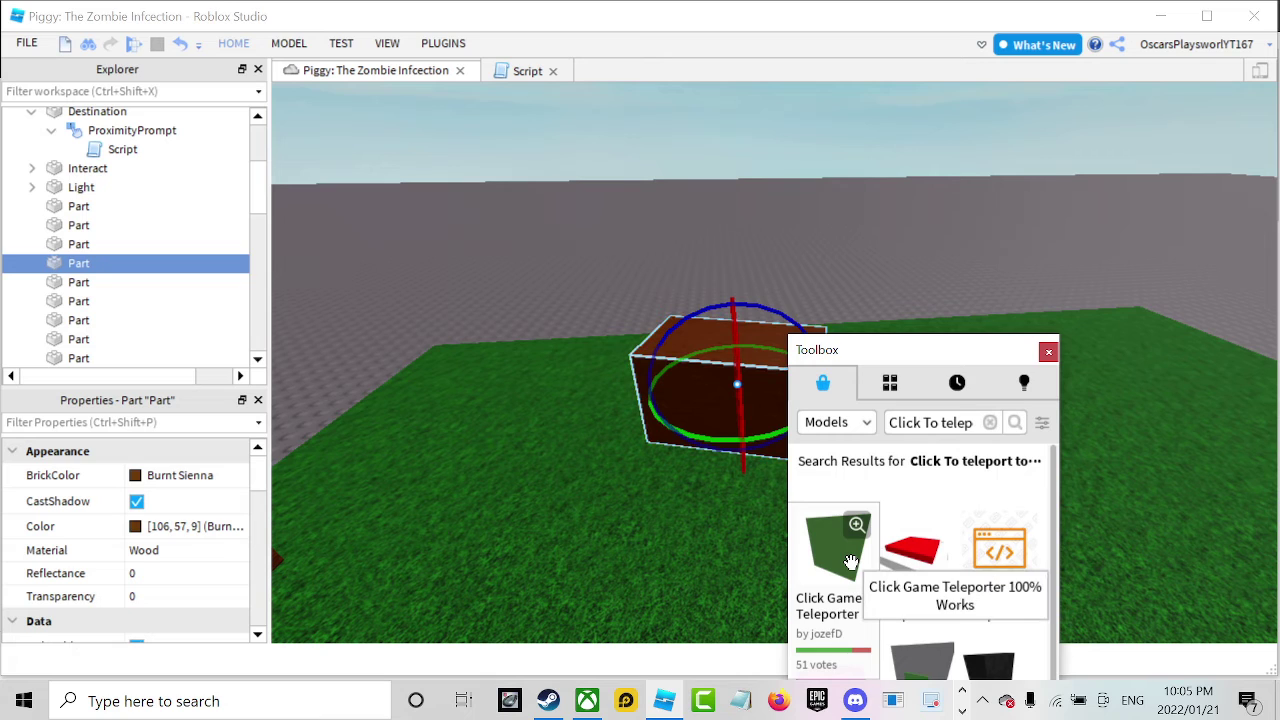
left_click(851, 562)
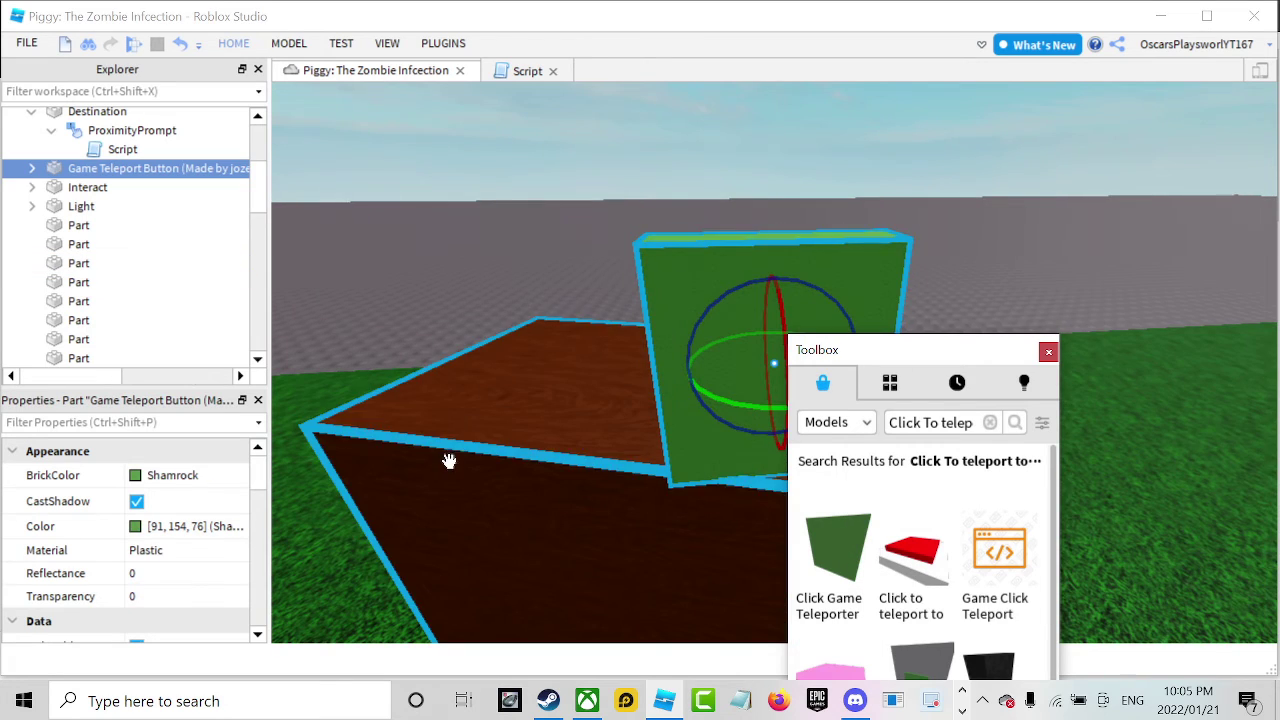
Stretch the green Game Teleport Button lengthwise along the top of the wooden block.
right_click_drag(449, 460, 463, 454)
left_click_drag(731, 287, 761, 305)
scroll(761, 305, "down", 6)
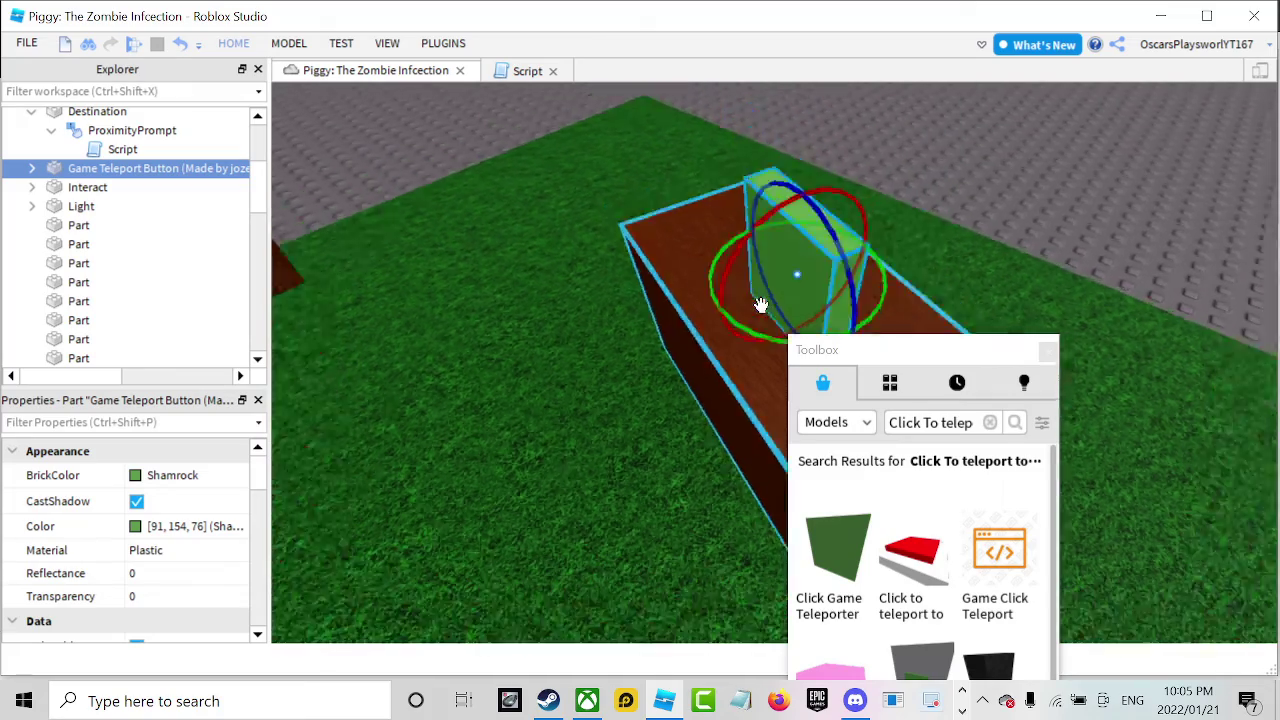
right_click_drag(769, 388, 769, 388)
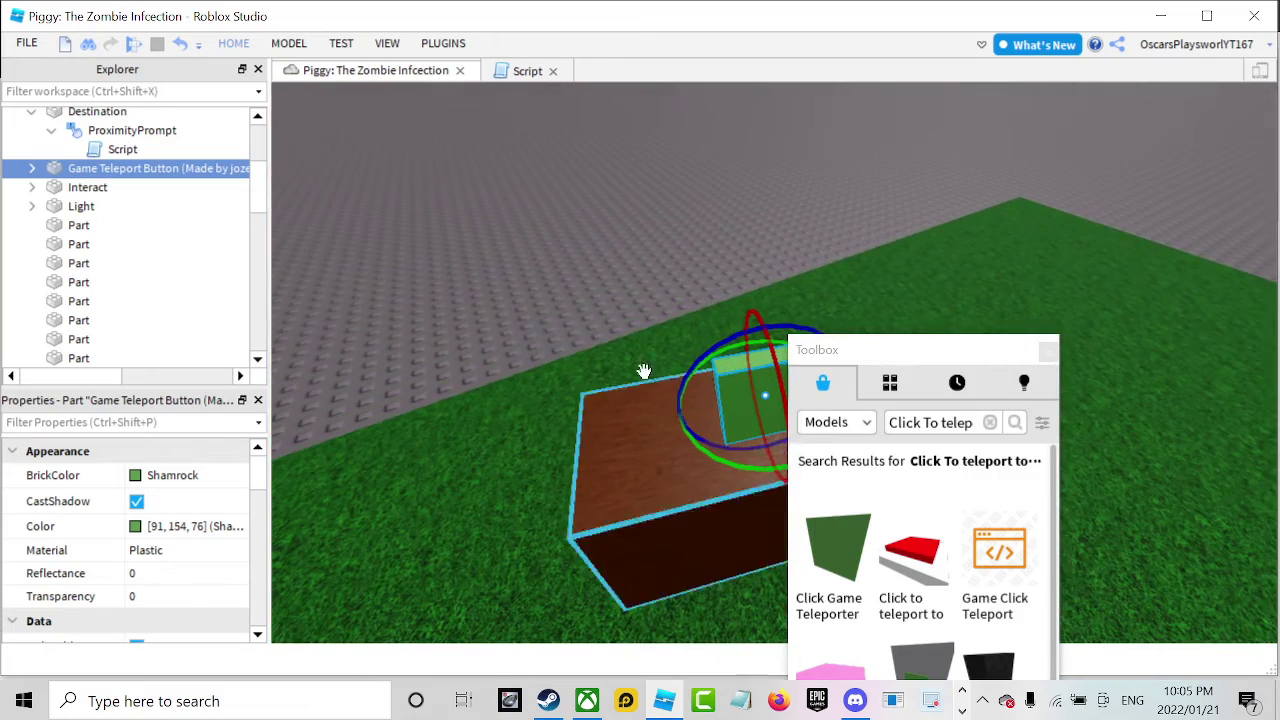
left_click(240, 44)
left_click(244, 92)
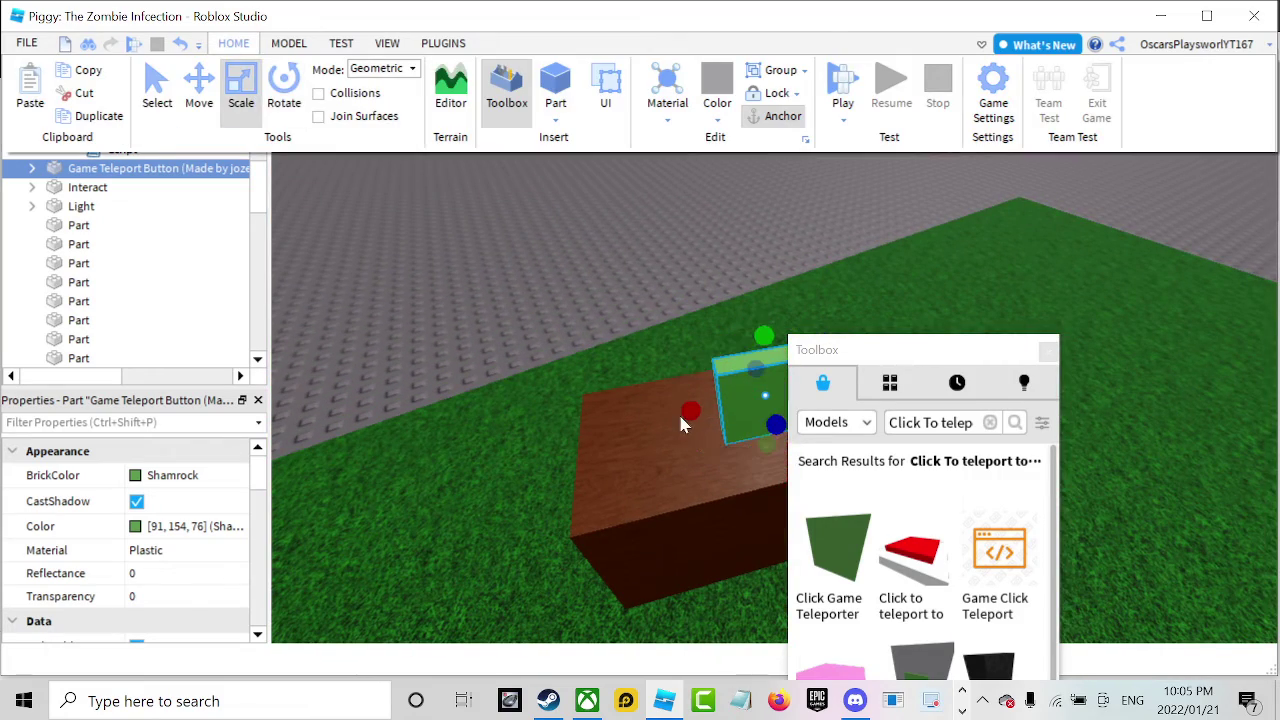
left_click_drag(681, 404, 615, 418)
right_click_drag(615, 418, 615, 418)
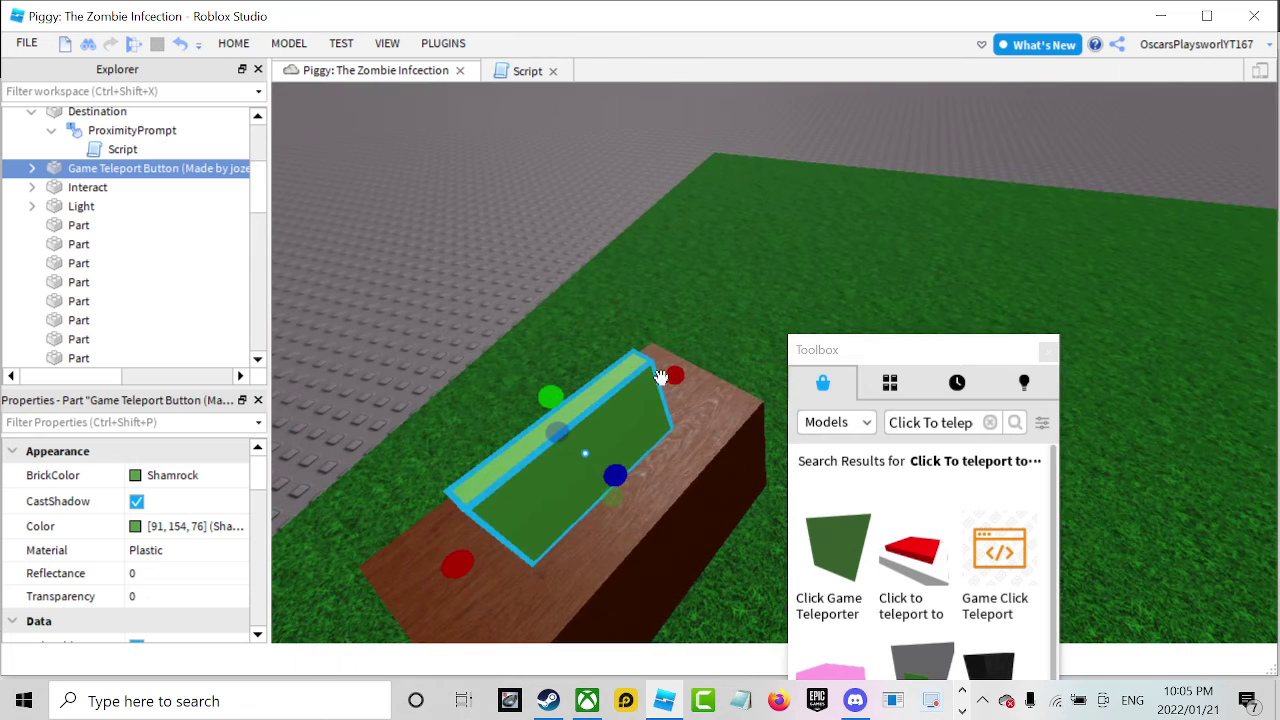
Read the INSTRUCTIONS script inside the Game Teleport Button and open its EDIT script.
left_click(33, 168)
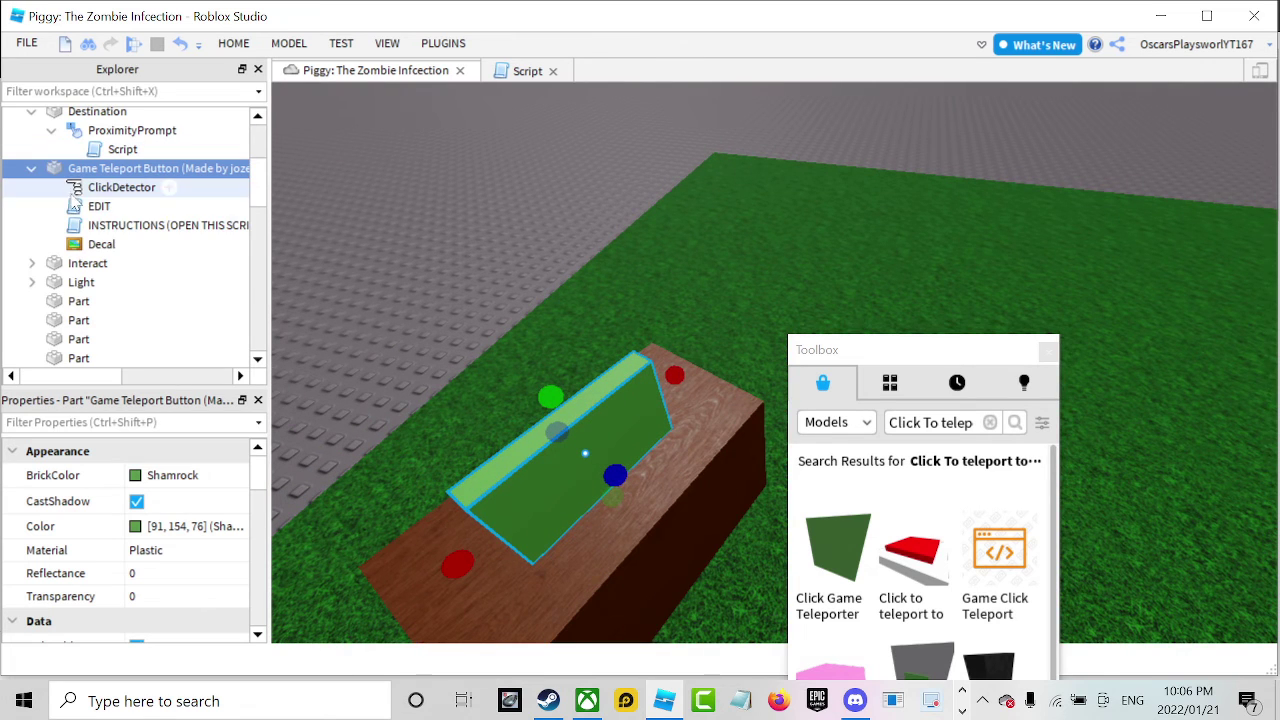
right_click(93, 212)
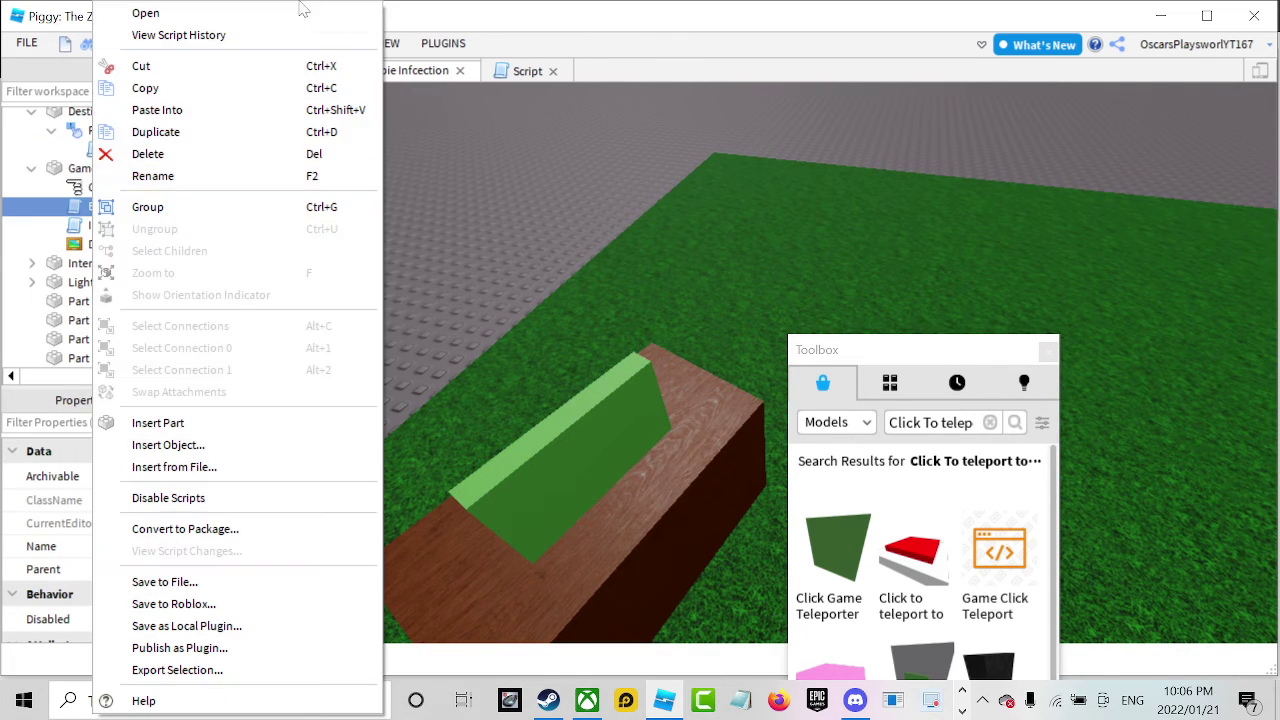
left_click(288, 5)
left_click(134, 225)
right_click(134, 225)
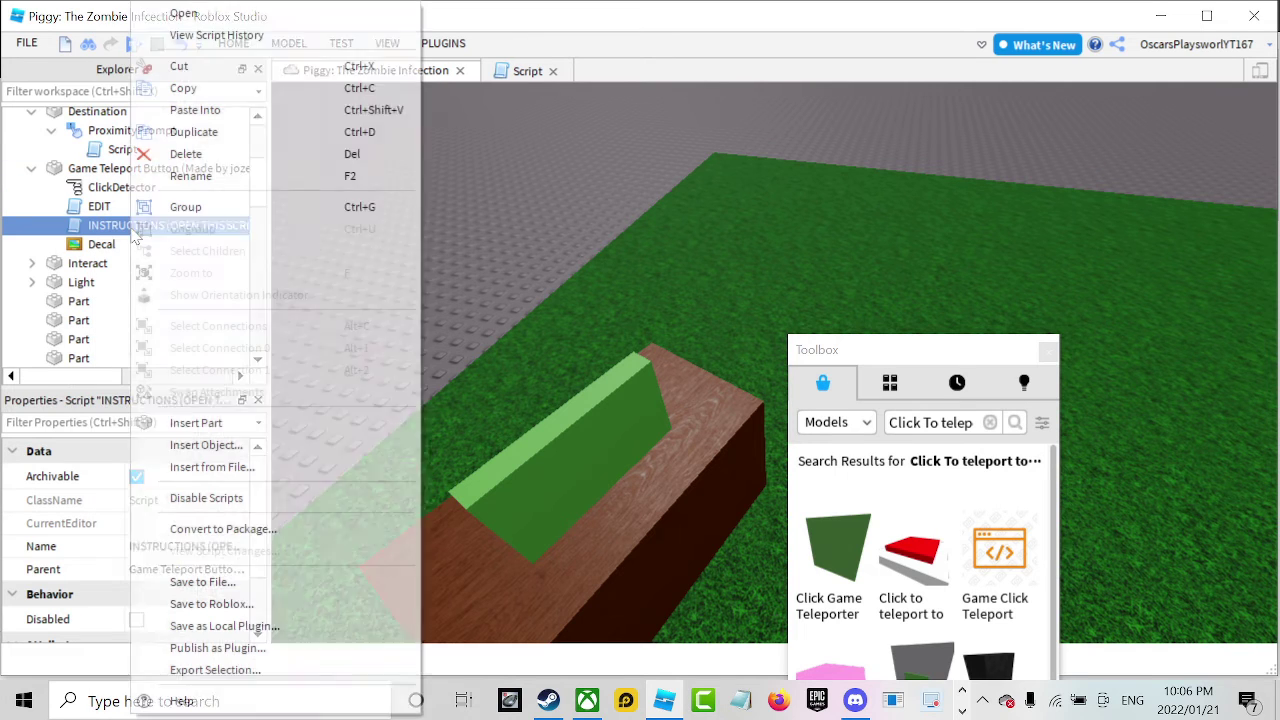
left_click(265, 12)
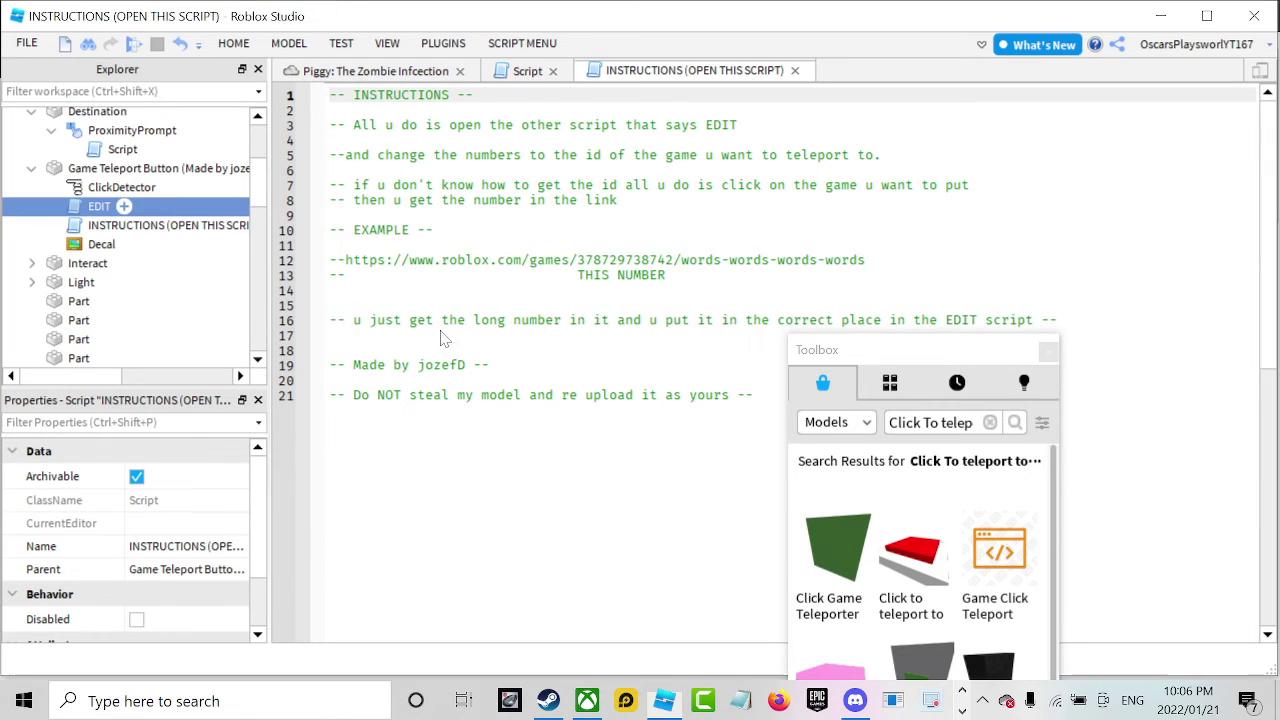
double_click(97, 206)
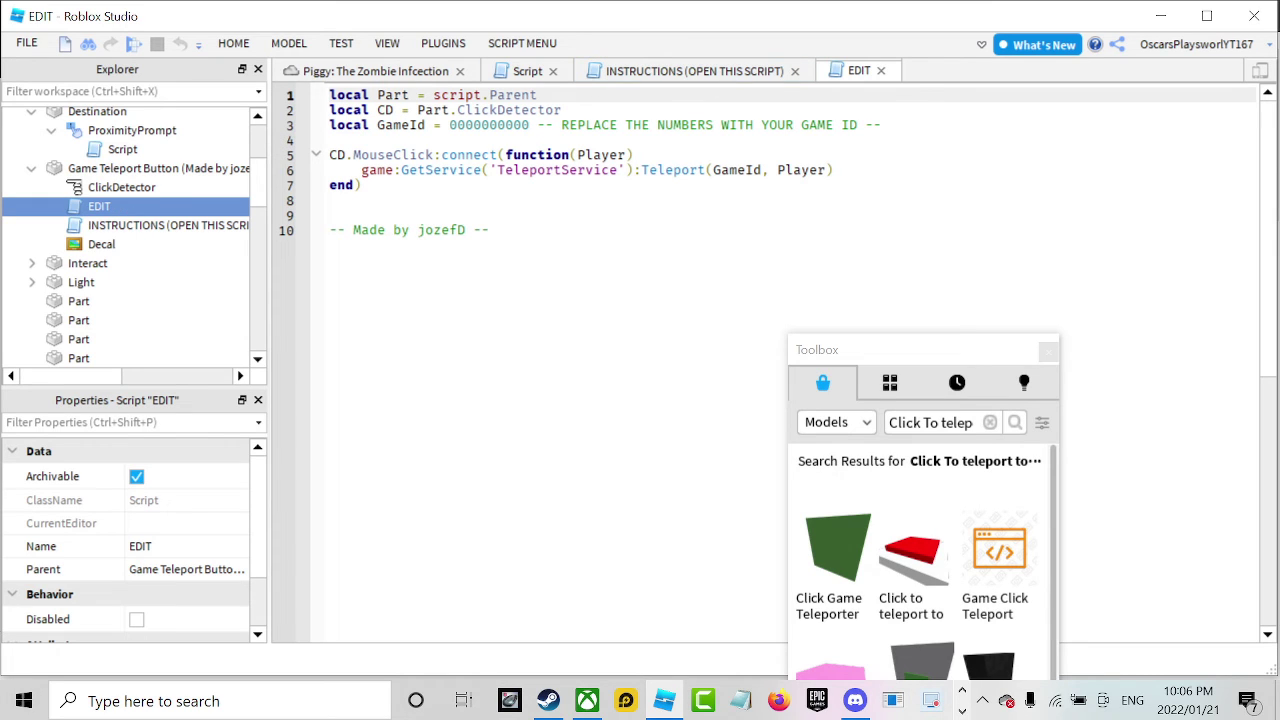
Open the game's Places folder in the Asset Manager and add a new place to it.
left_click(372, 72)
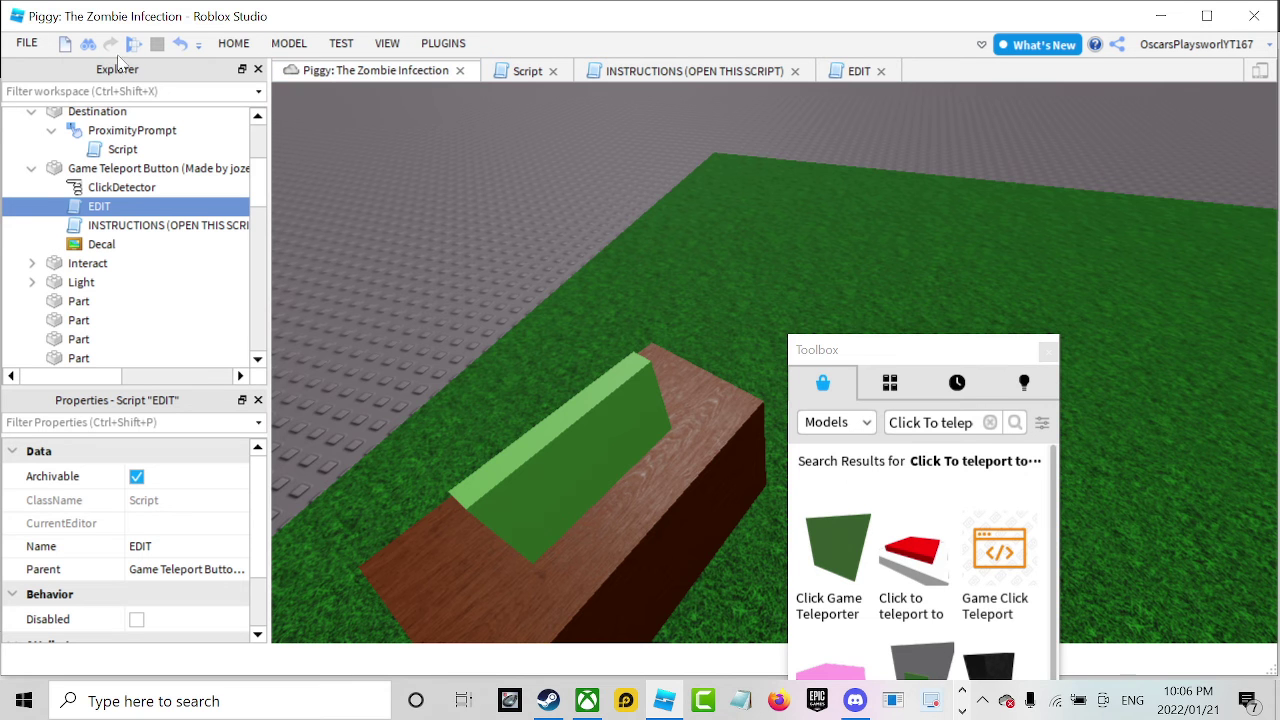
left_click(236, 44)
left_click(380, 44)
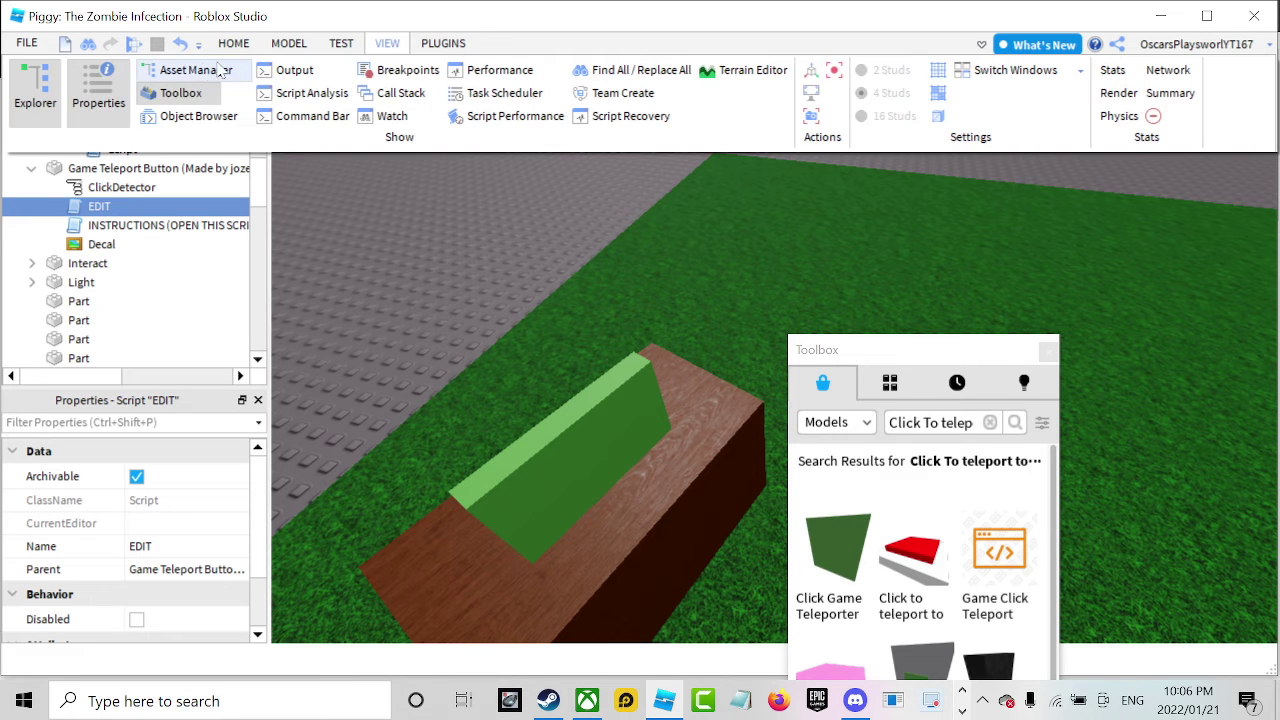
left_click(192, 70)
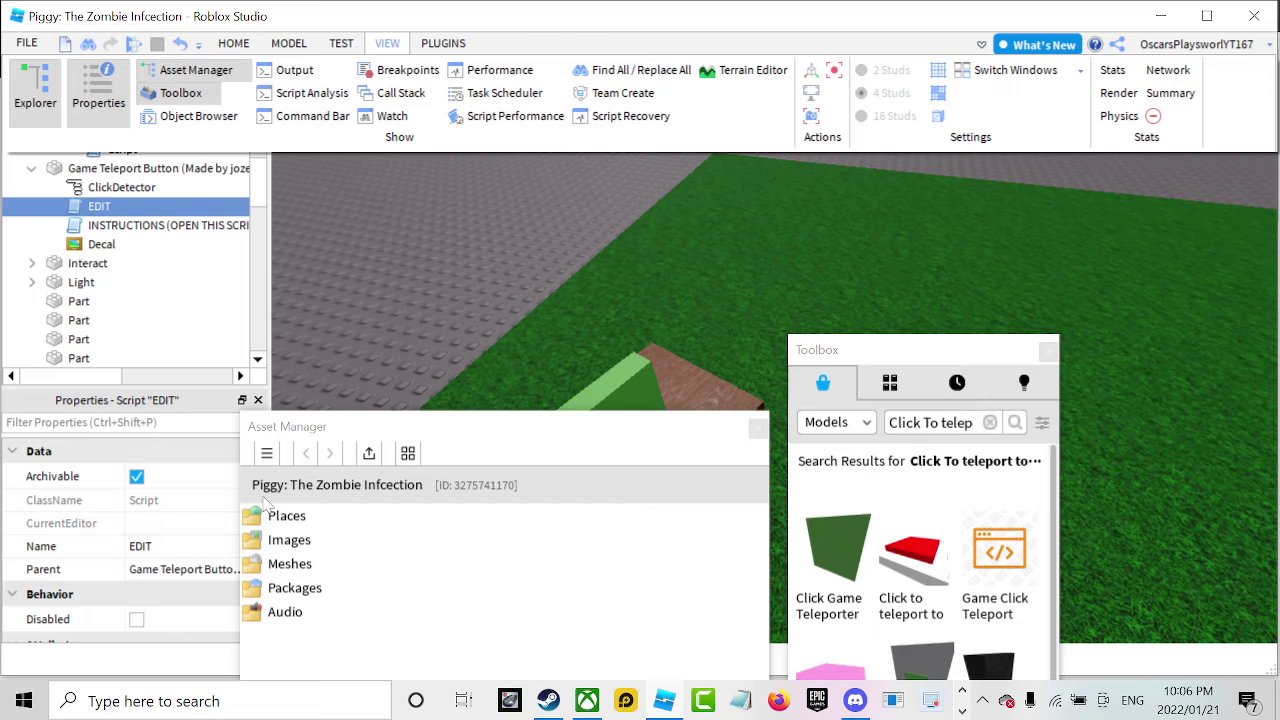
double_click(270, 518)
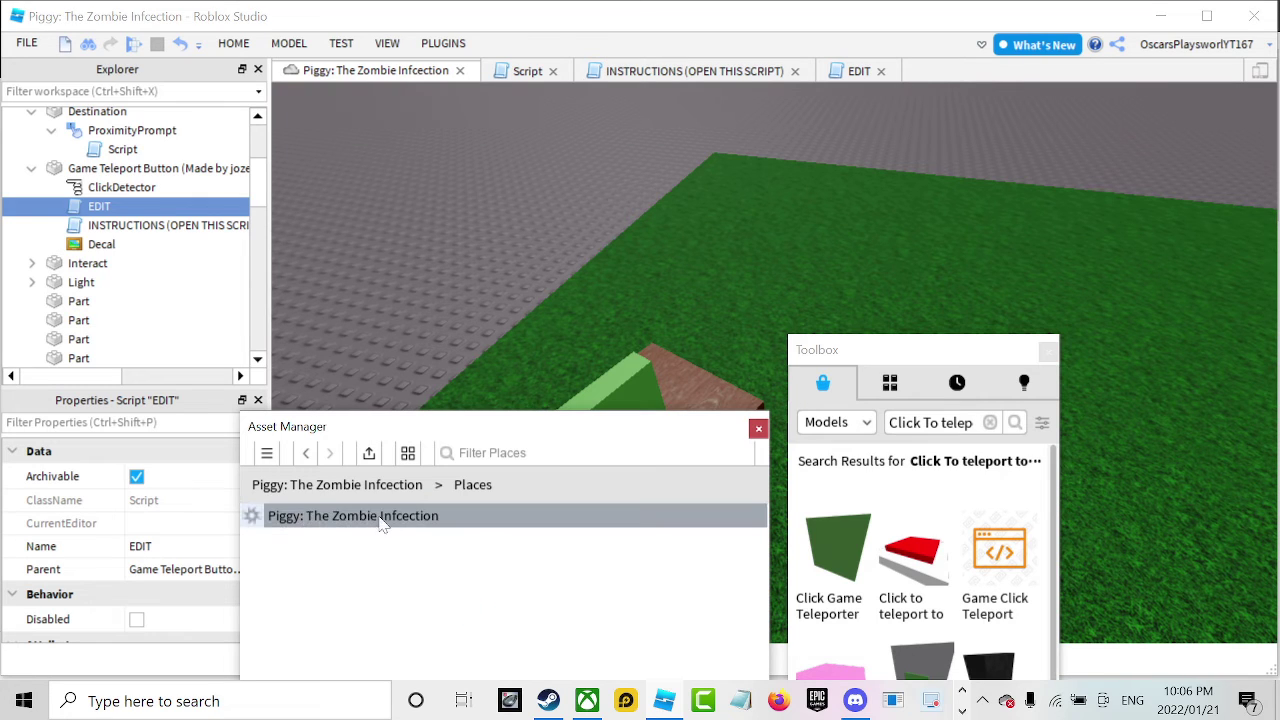
right_click(490, 549)
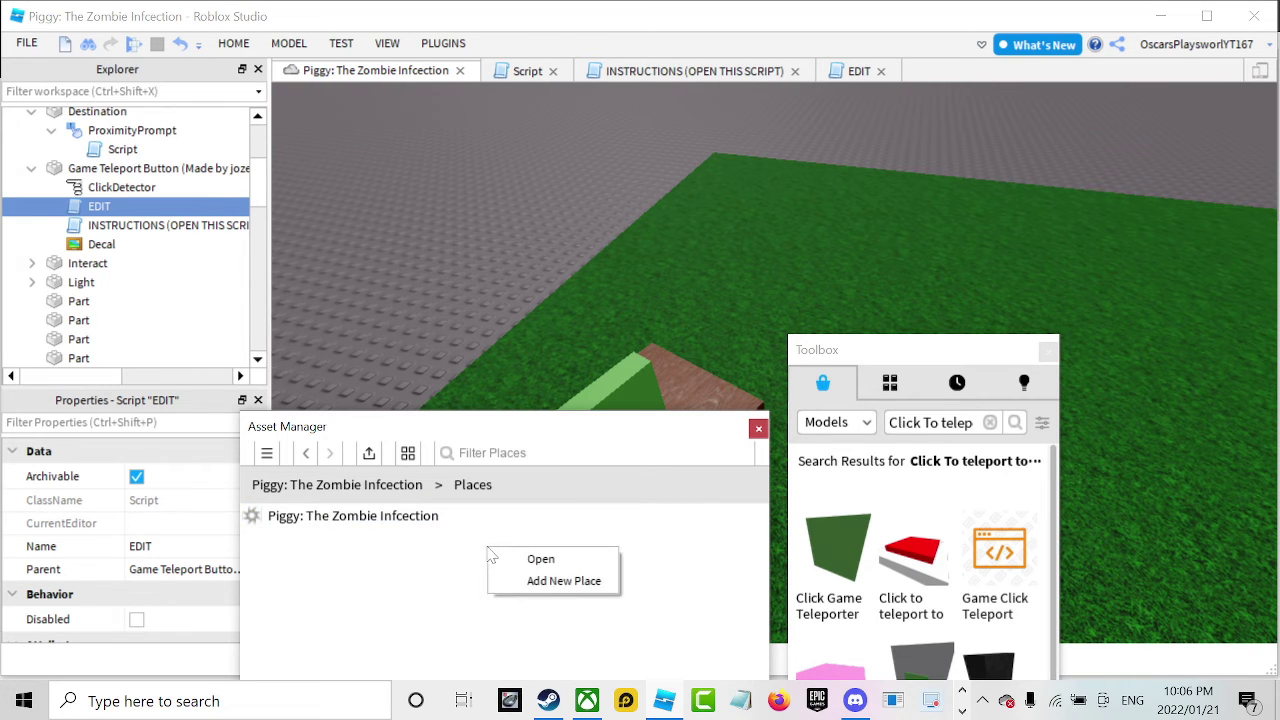
left_click(537, 583)
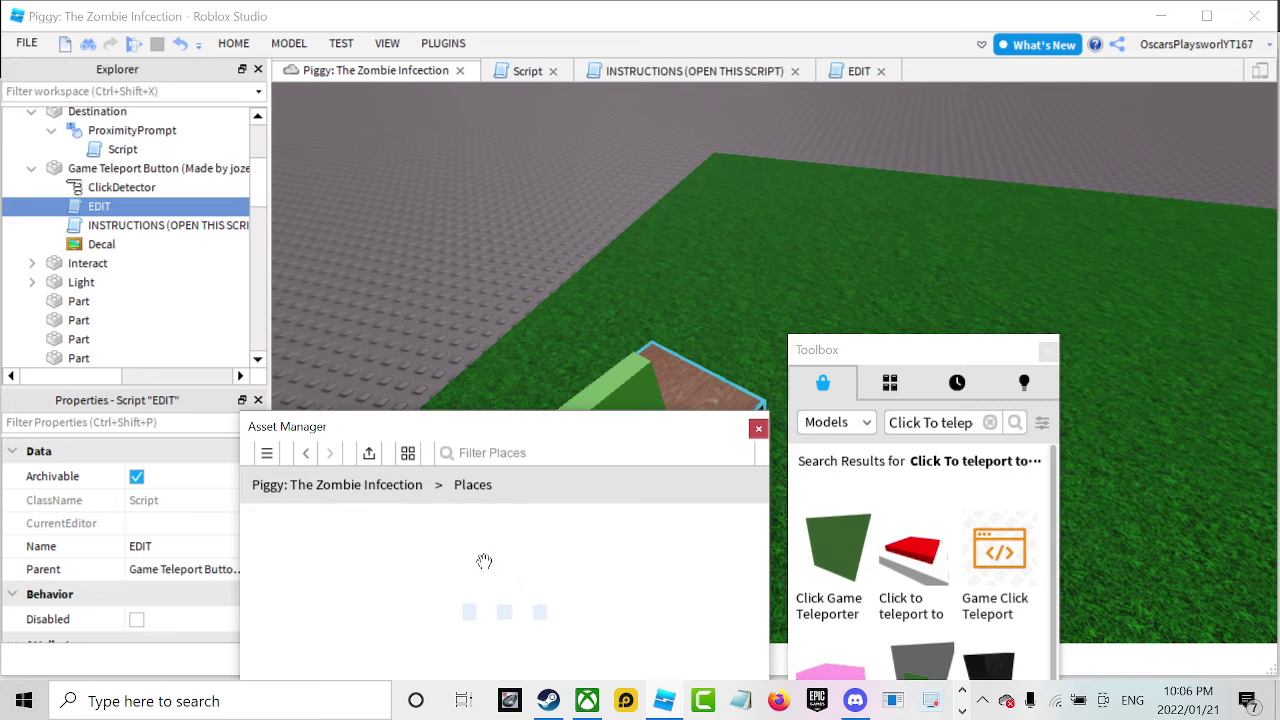
Rename the existing start place in the Places list as "Piggy: The Zombie Infection".
right_click(390, 555)
left_click(412, 562)
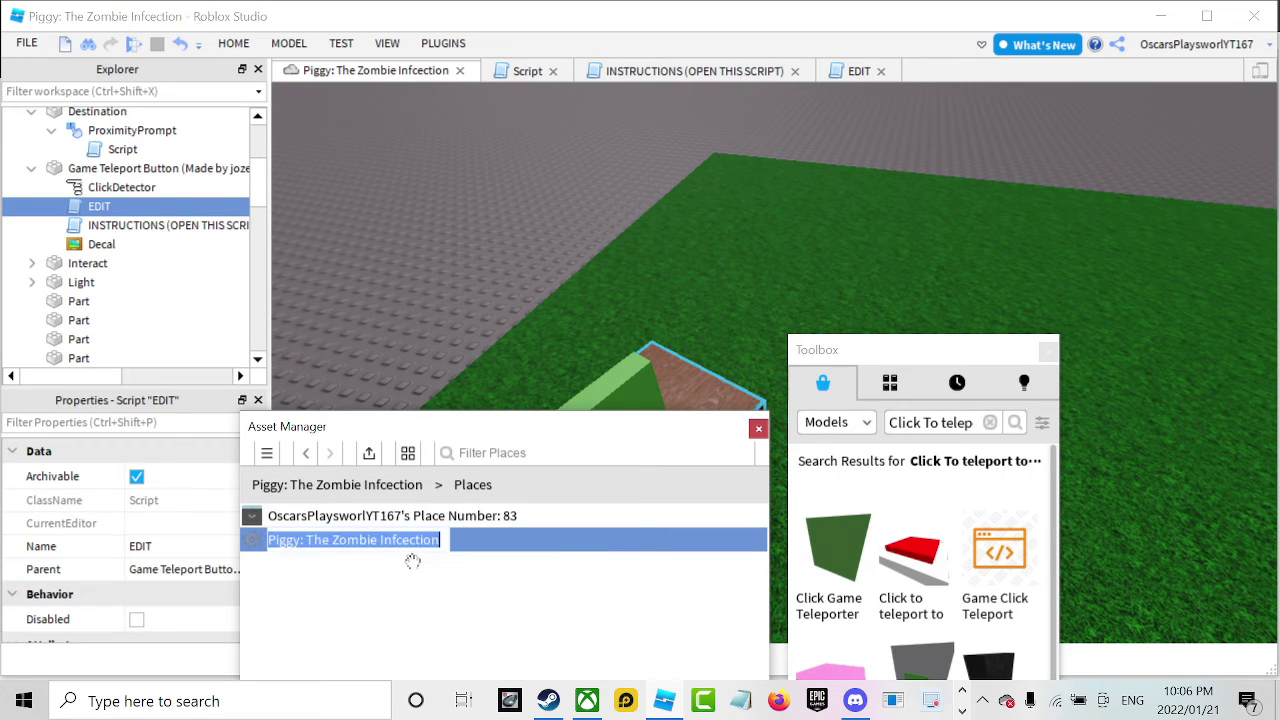
key("BackSpace")
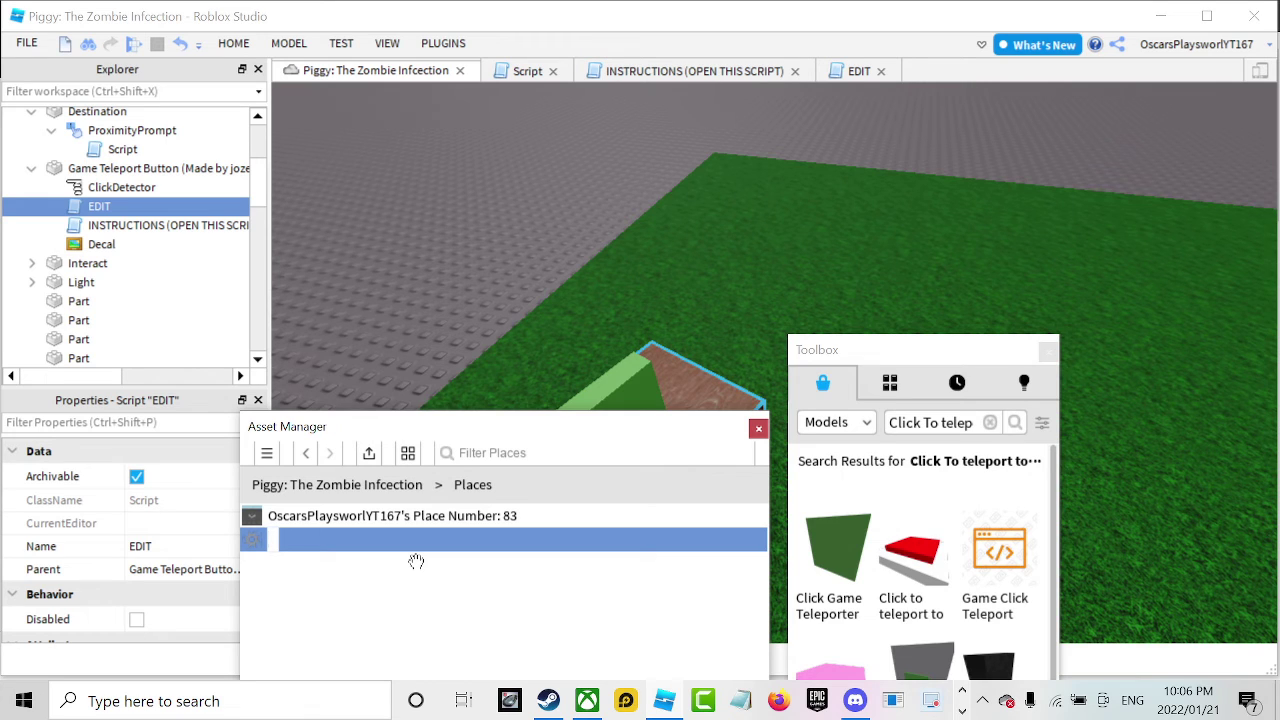
type("Piggy:")
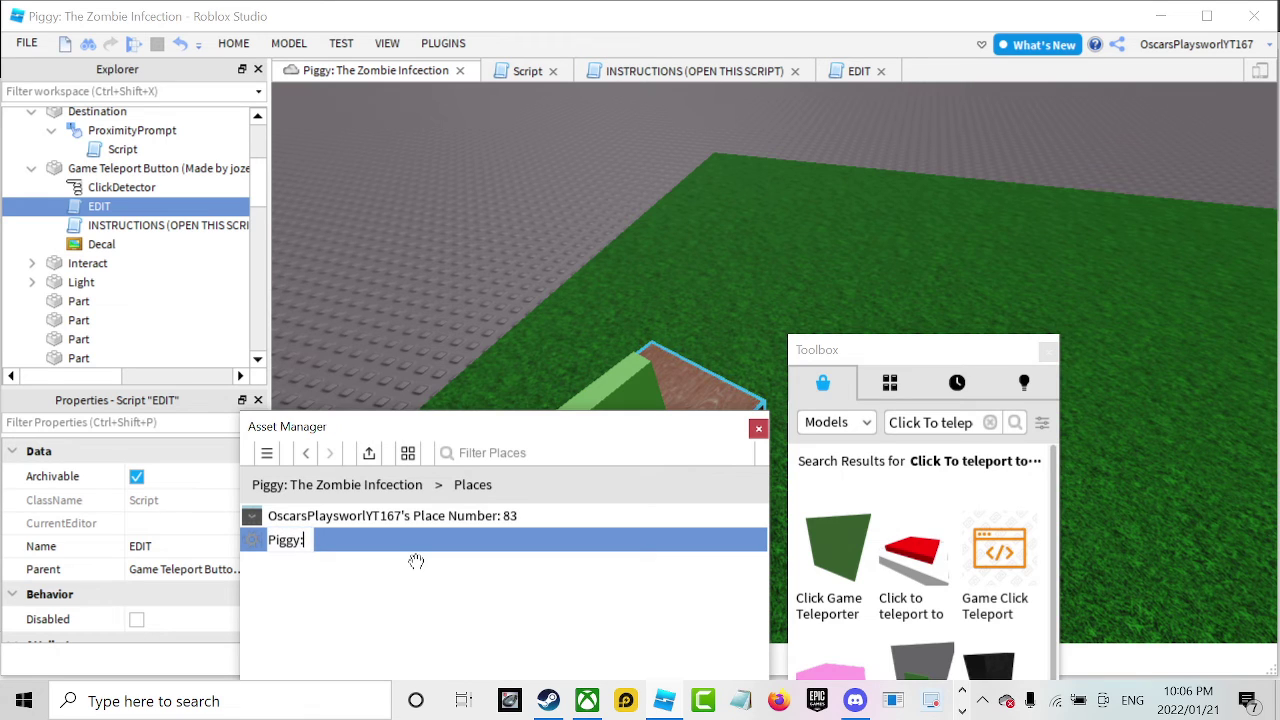
type(" The ")
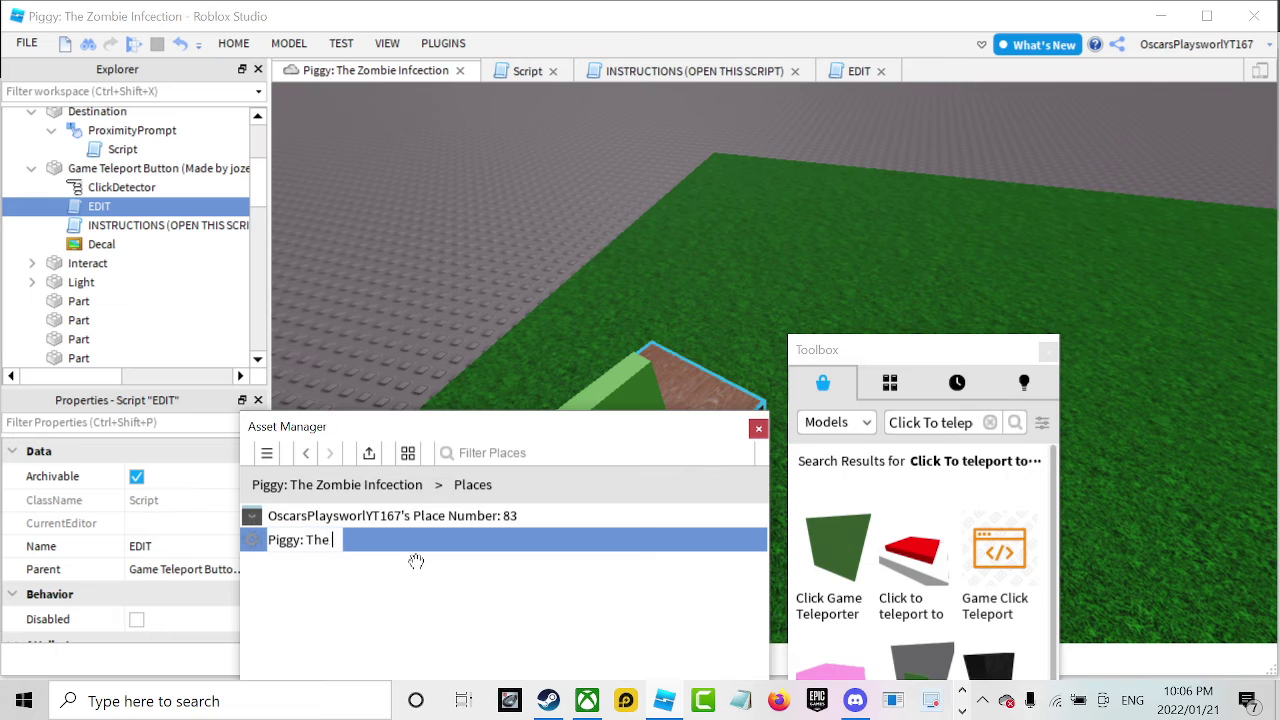
type("Zombie ")
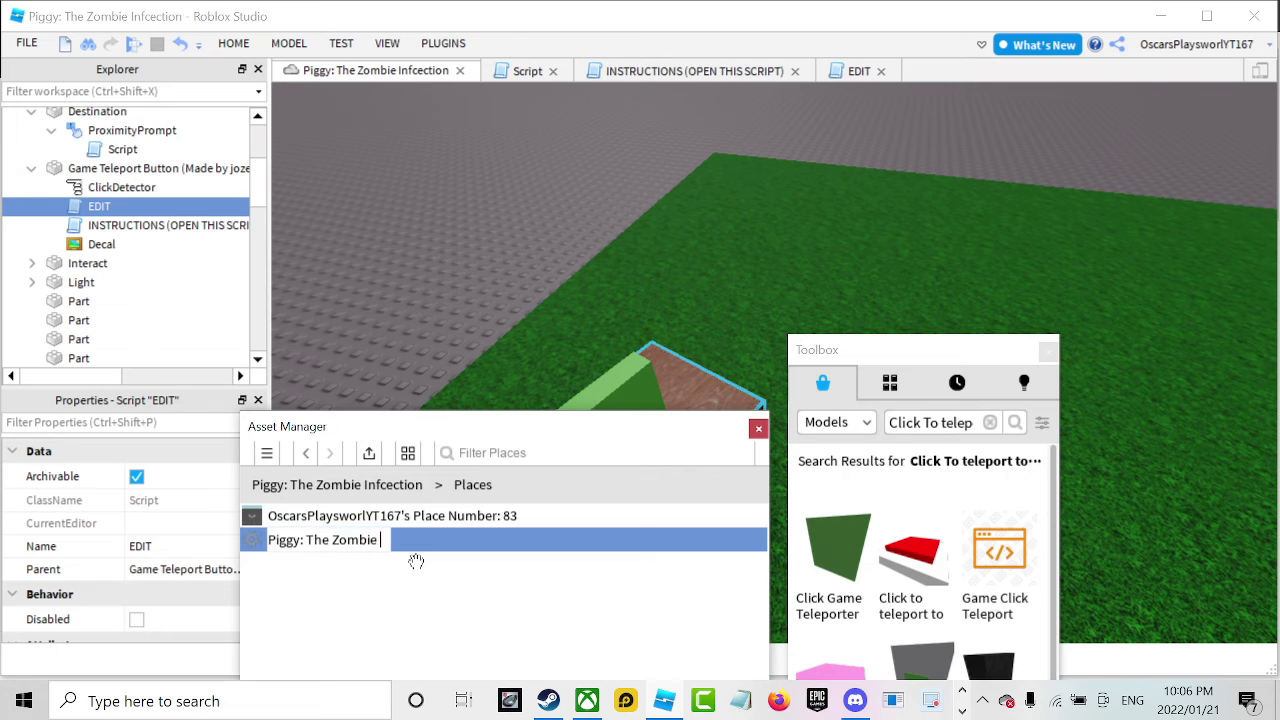
type("Infection")
key("Return")
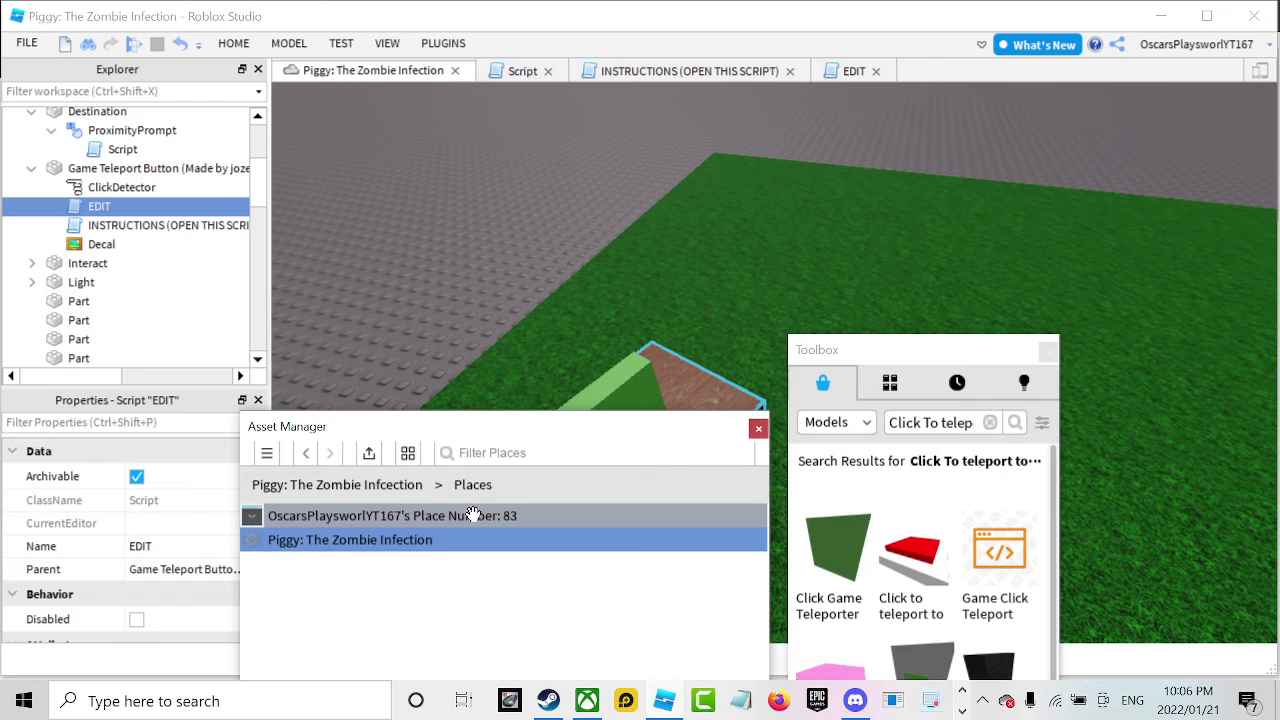
Rename the newly added place as "Sewers".
right_click(474, 515)
left_click(531, 528)
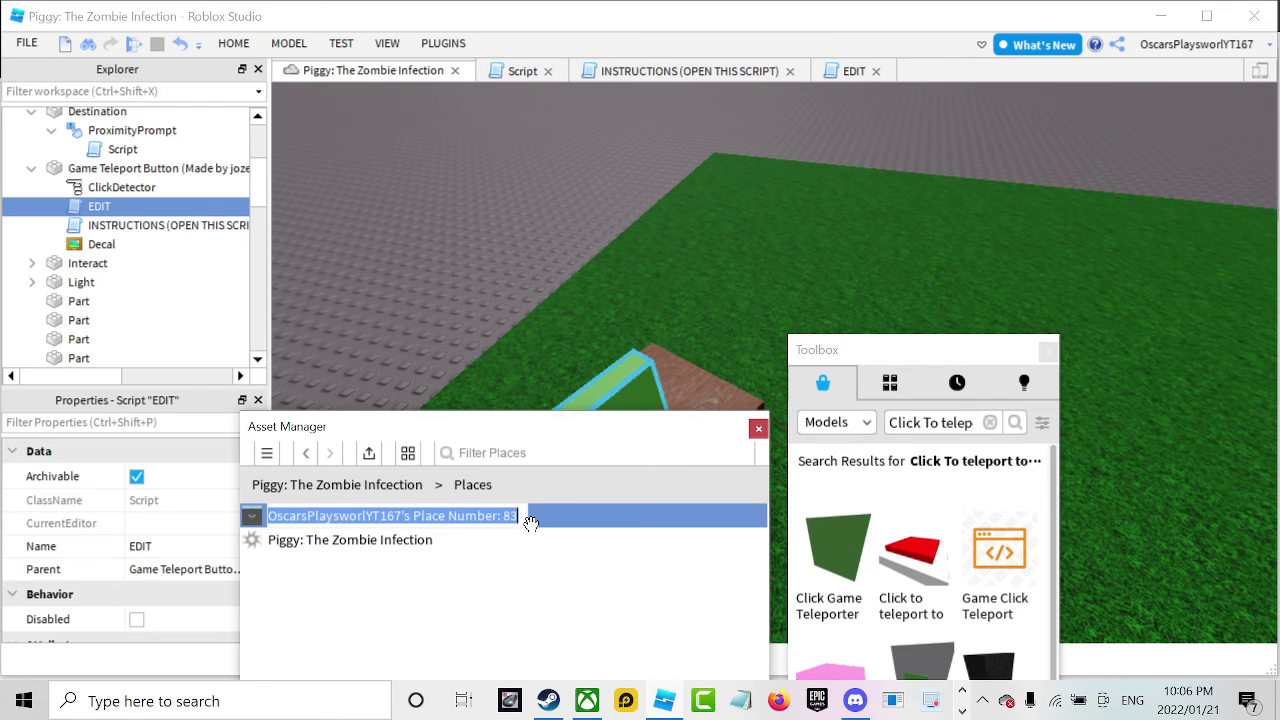
key("BackSpace")
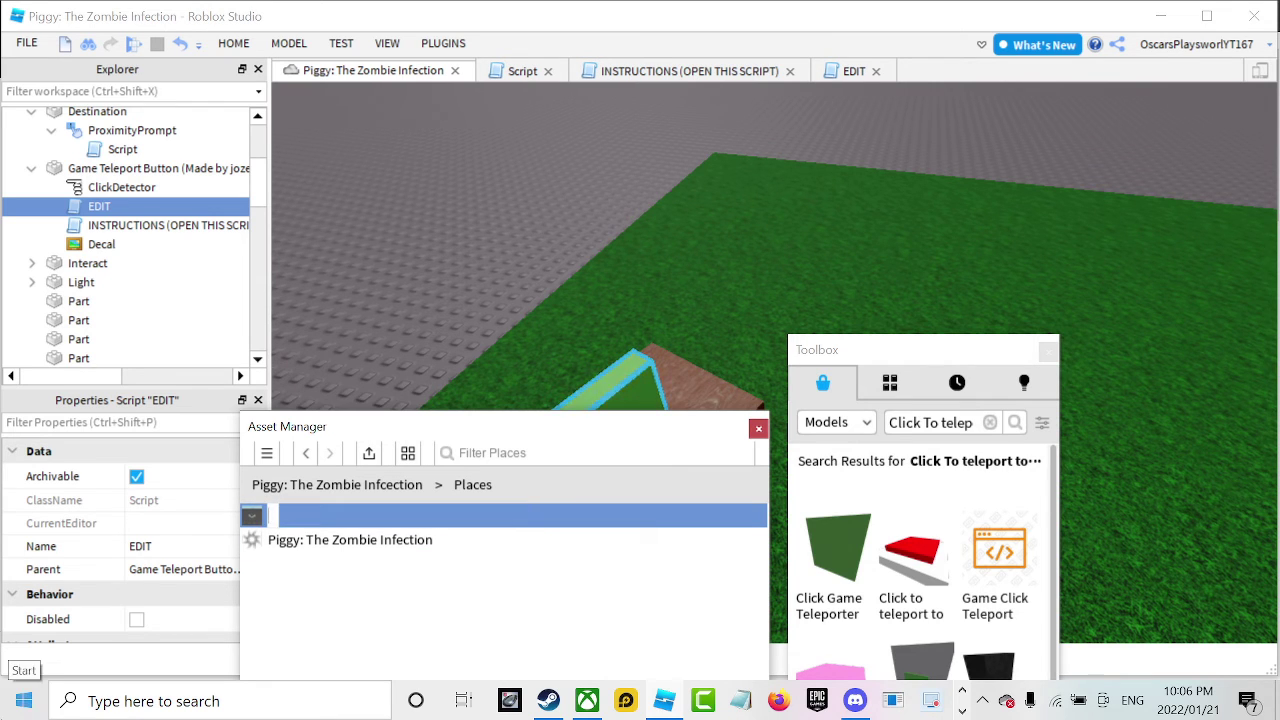
type("Sewers")
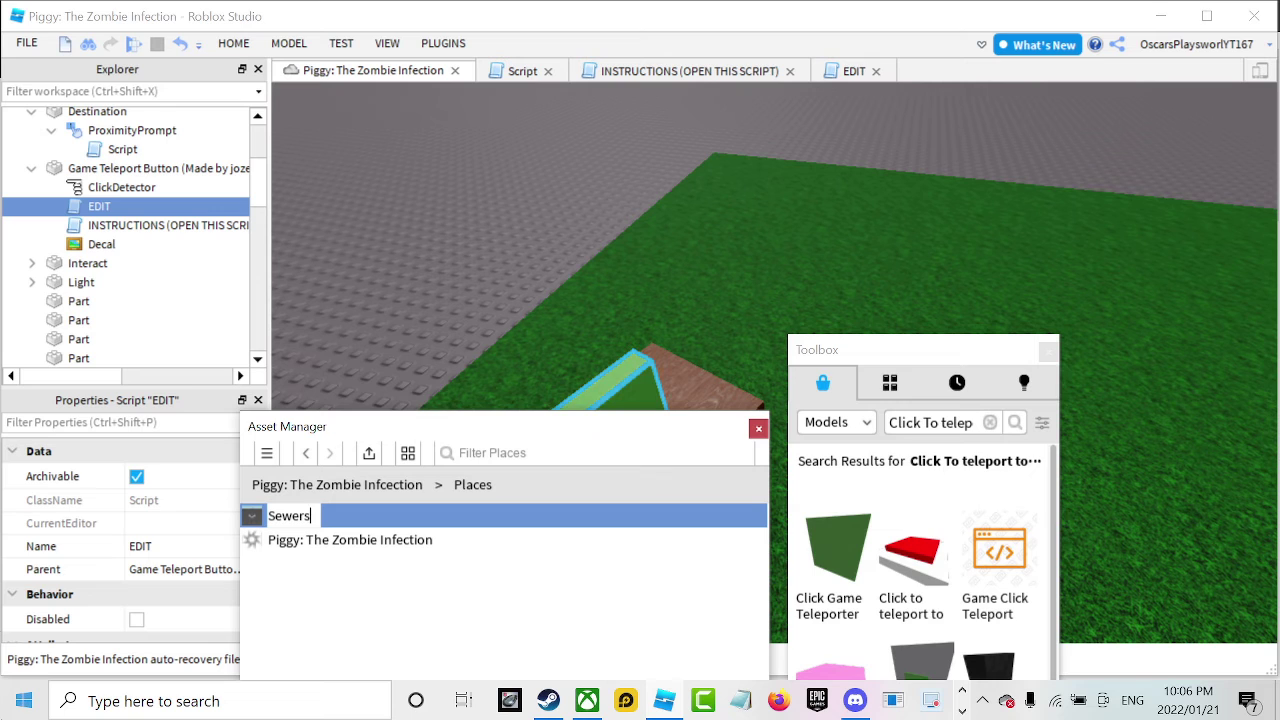
key("Return")
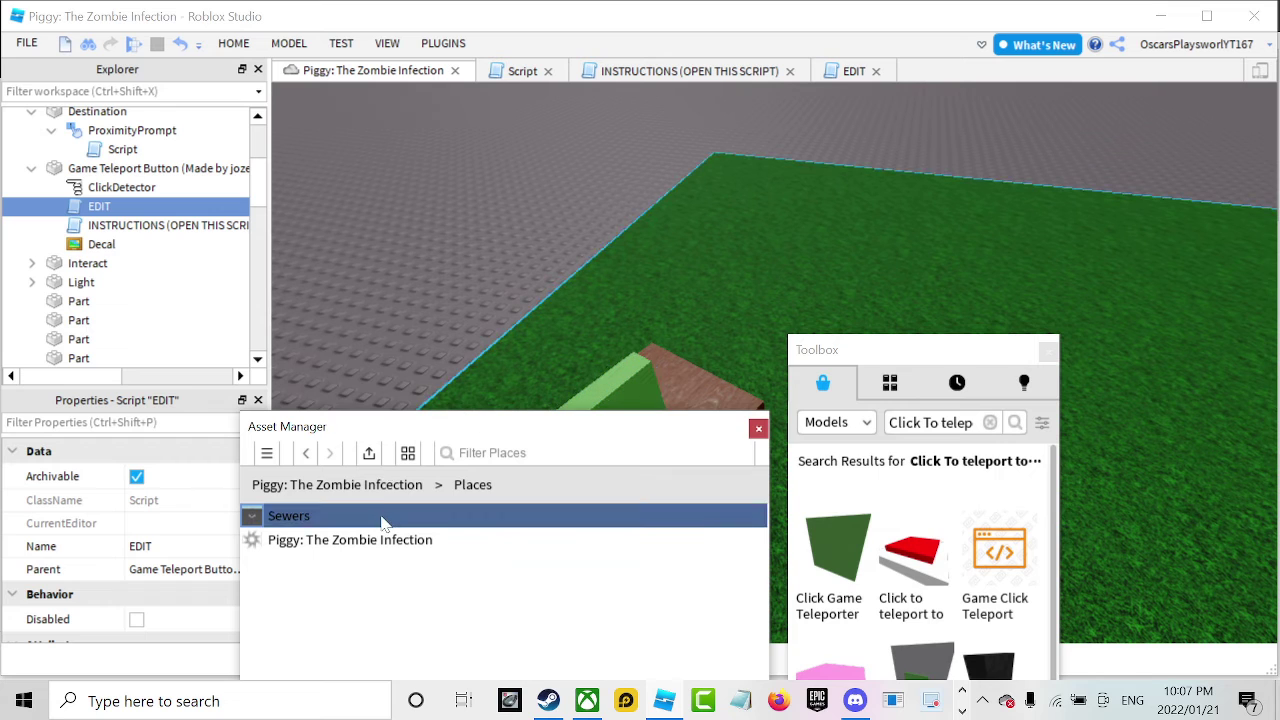
right_click(385, 517)
left_click(420, 551)
left_click(603, 72)
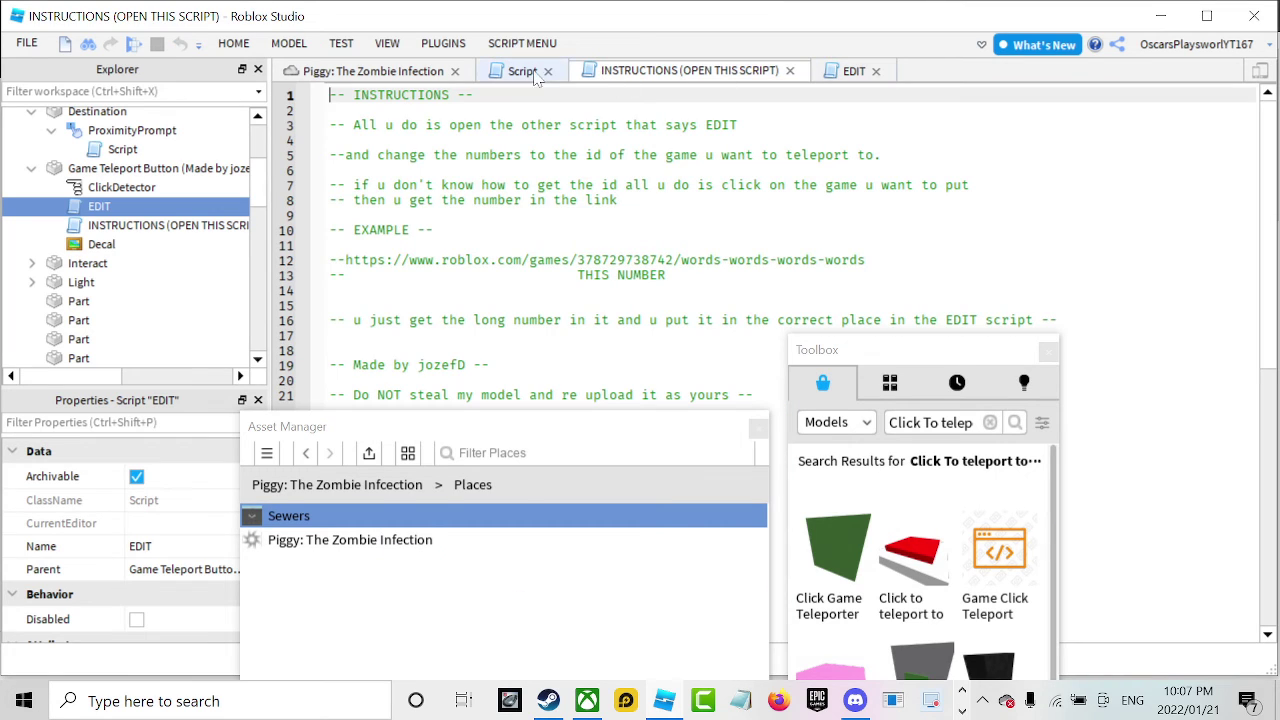
left_click(852, 71)
left_click(517, 125)
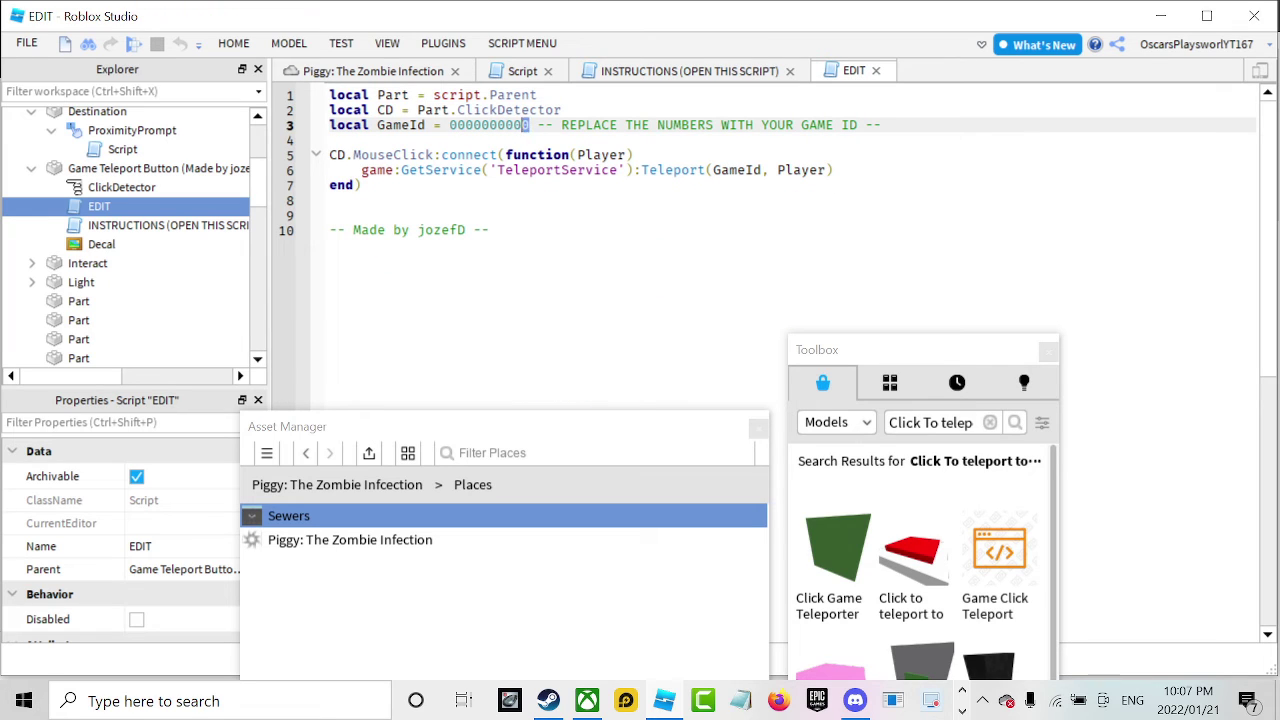
key("BackSpace")
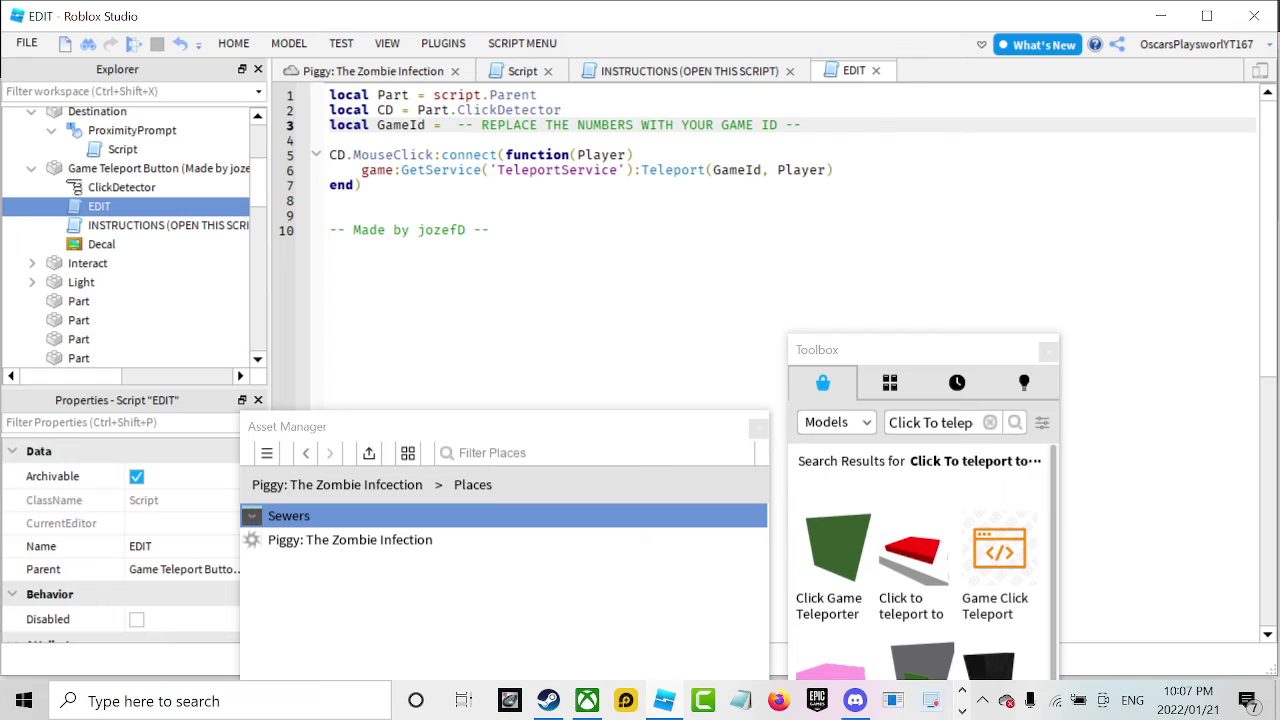
key("ctrl+v")
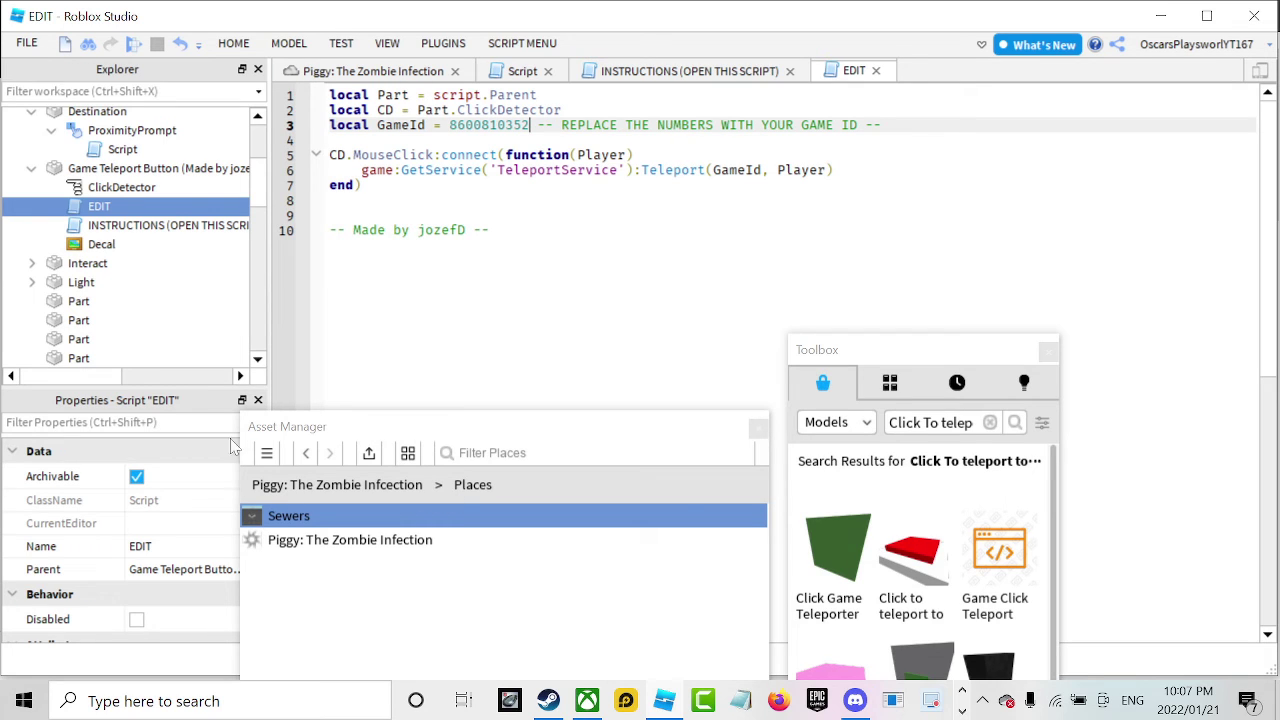
left_click(93, 422)
type("make your own c? dont copy me")
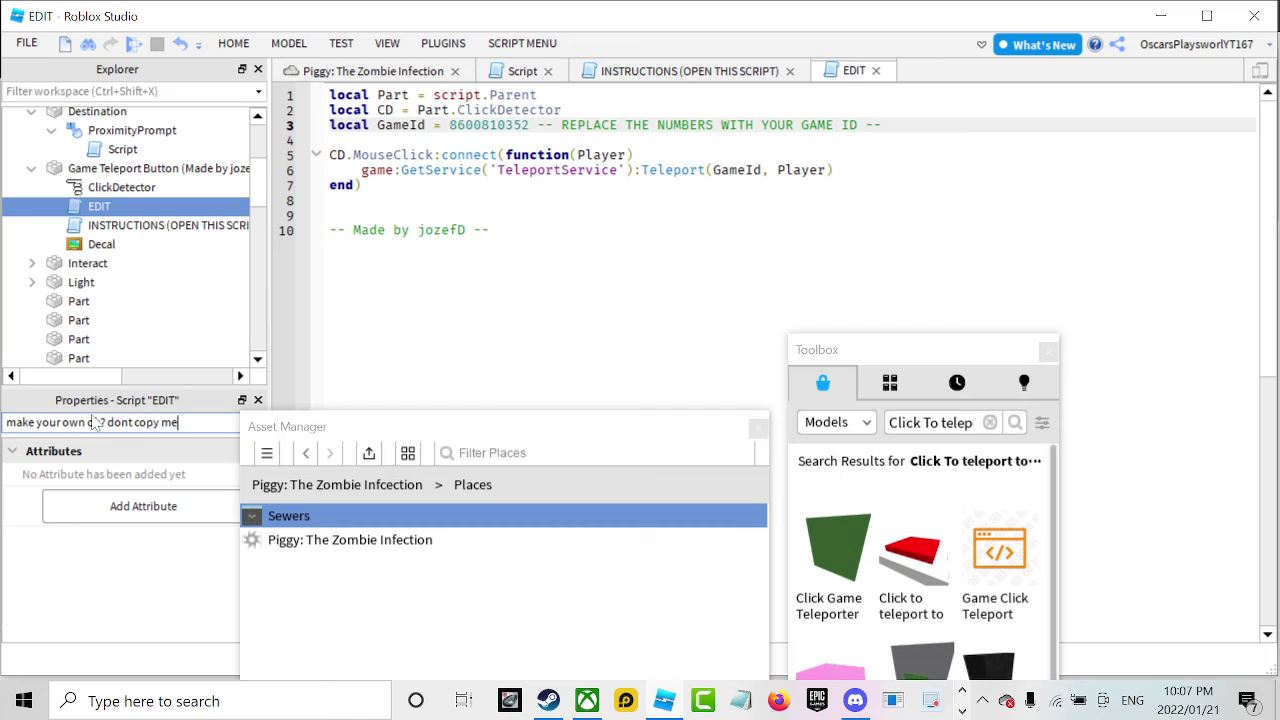
key("BackSpace")
key("BackSpace")
key("BackSpace")
key("BackSpace")
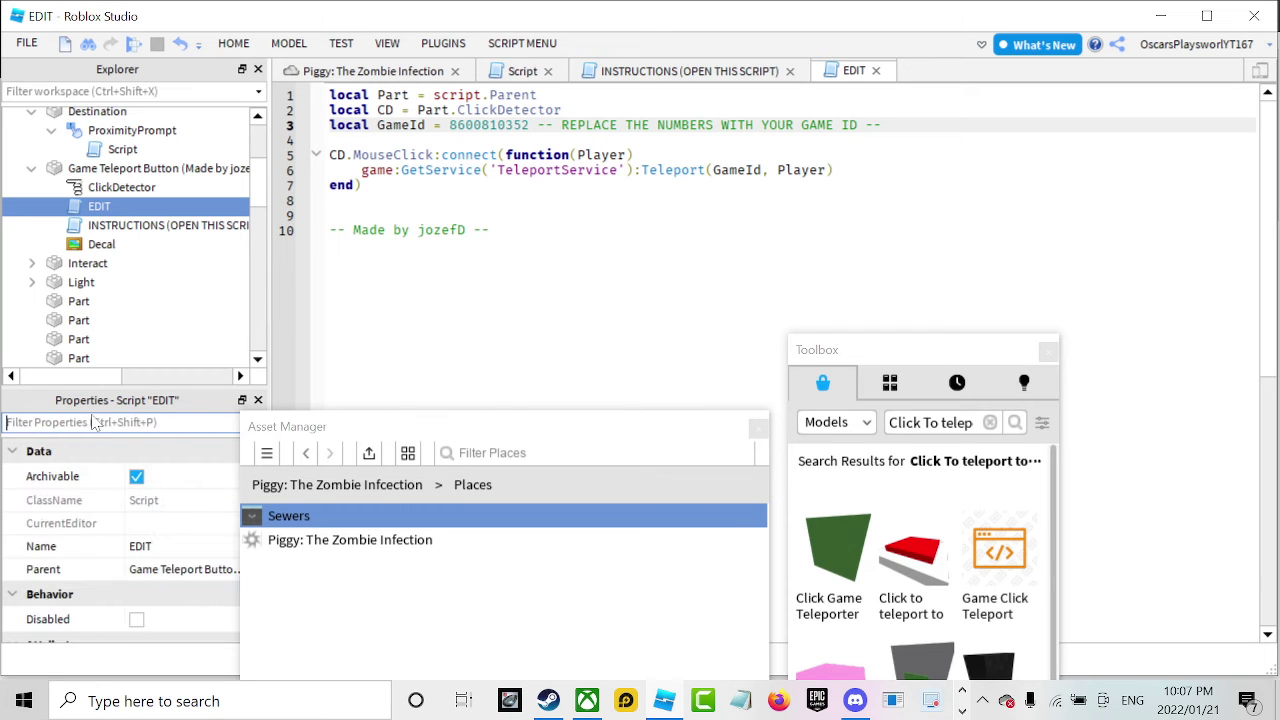
Return to the place's 3D view and close the Script, INSTRUCTIONS and EDIT scripts.
left_click(343, 72)
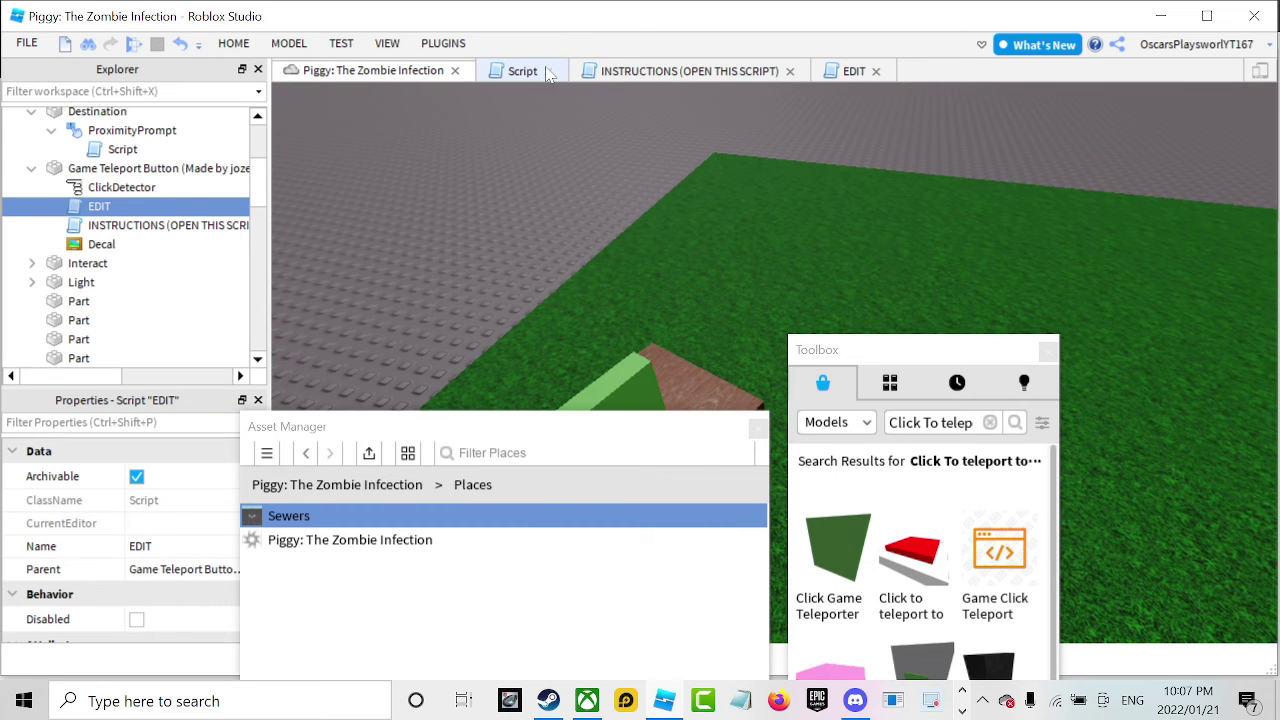
left_click(547, 72)
left_click(697, 72)
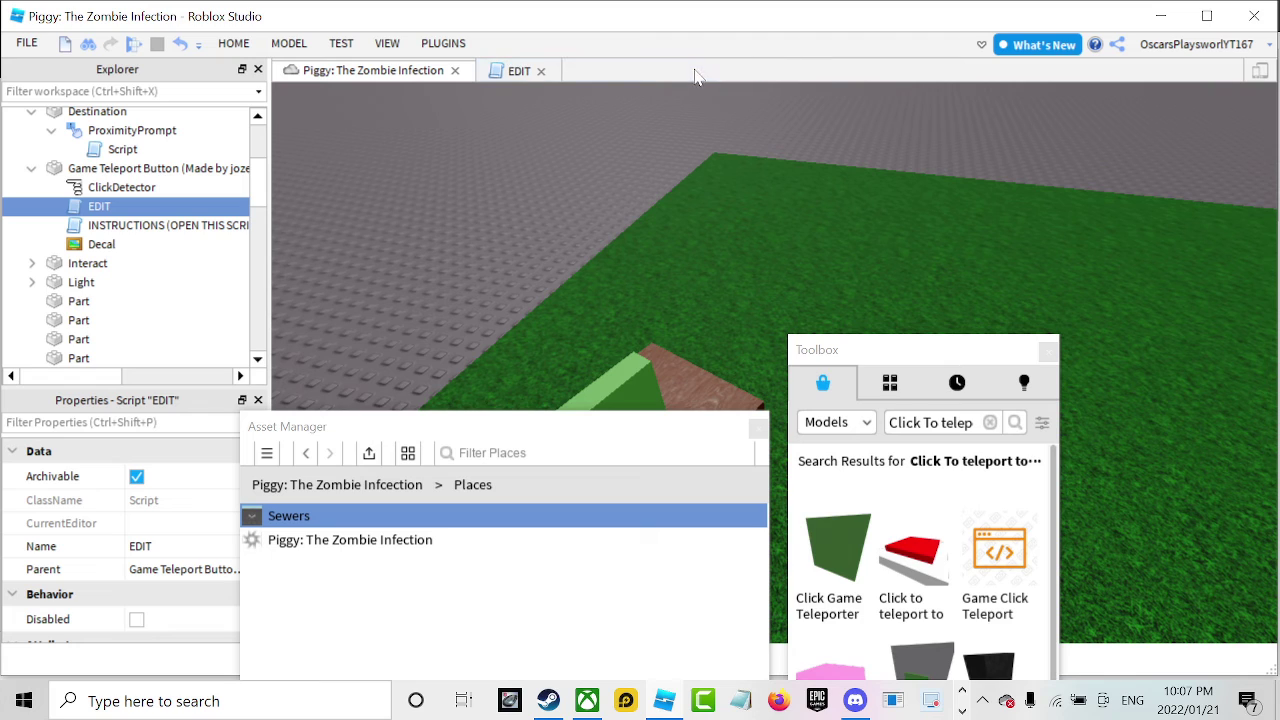
left_click(541, 71)
Search the model library for "sign" and insert the Text Sign (invisible) model near the wooden block with the green button.
scroll(617, 157, "up", 5)
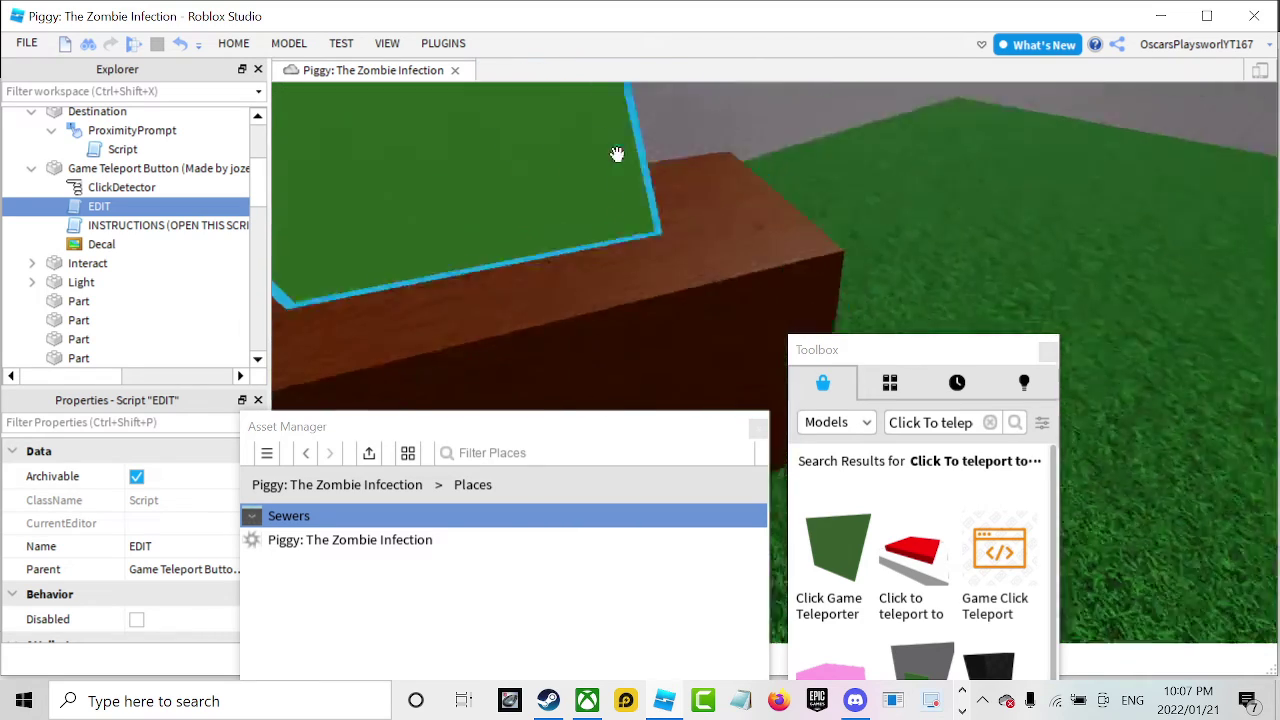
left_click(617, 174)
scroll(691, 157, "down", 5)
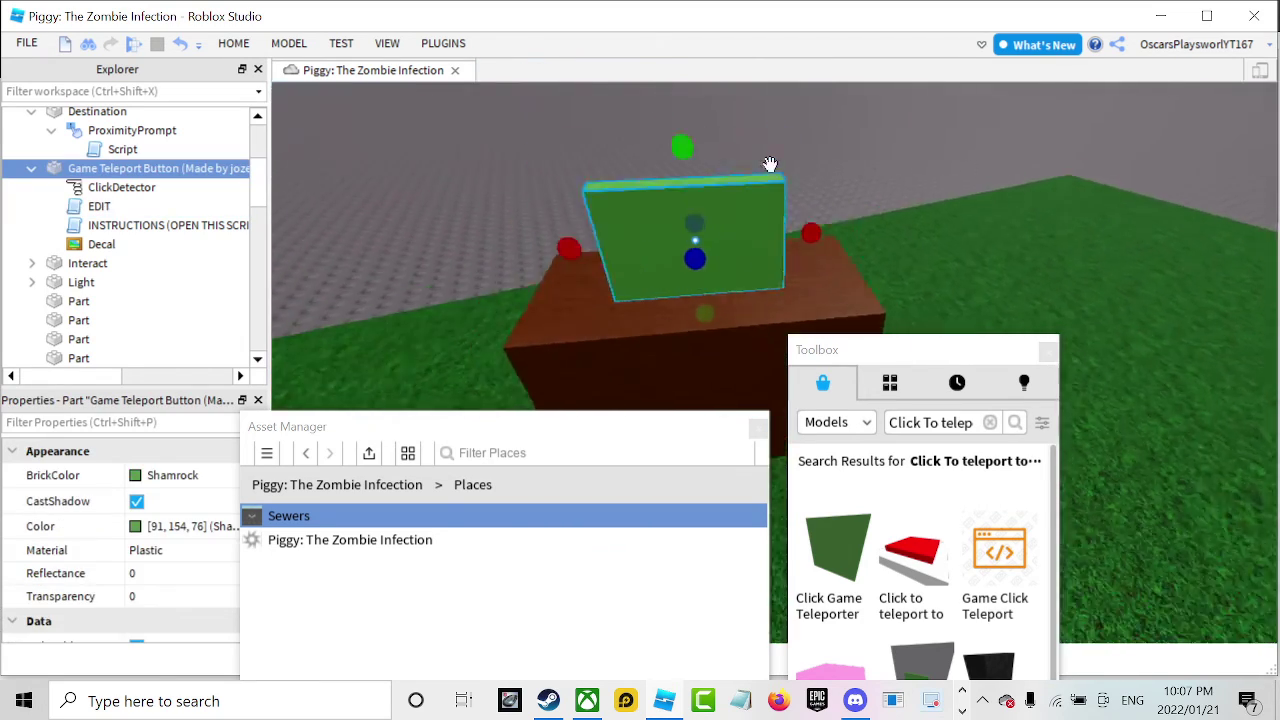
right_click_drag(769, 164, 770, 167)
scroll(770, 165, "down", 4)
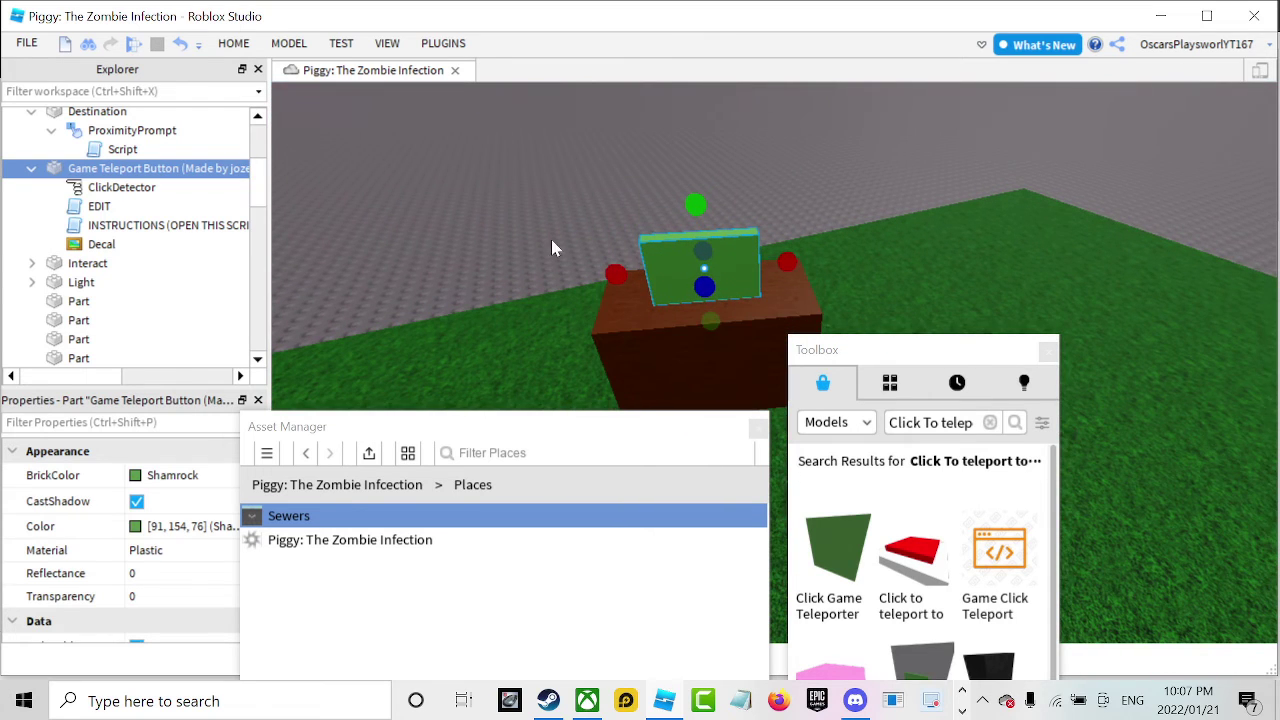
left_click(930, 422)
left_click(990, 422)
type("sign")
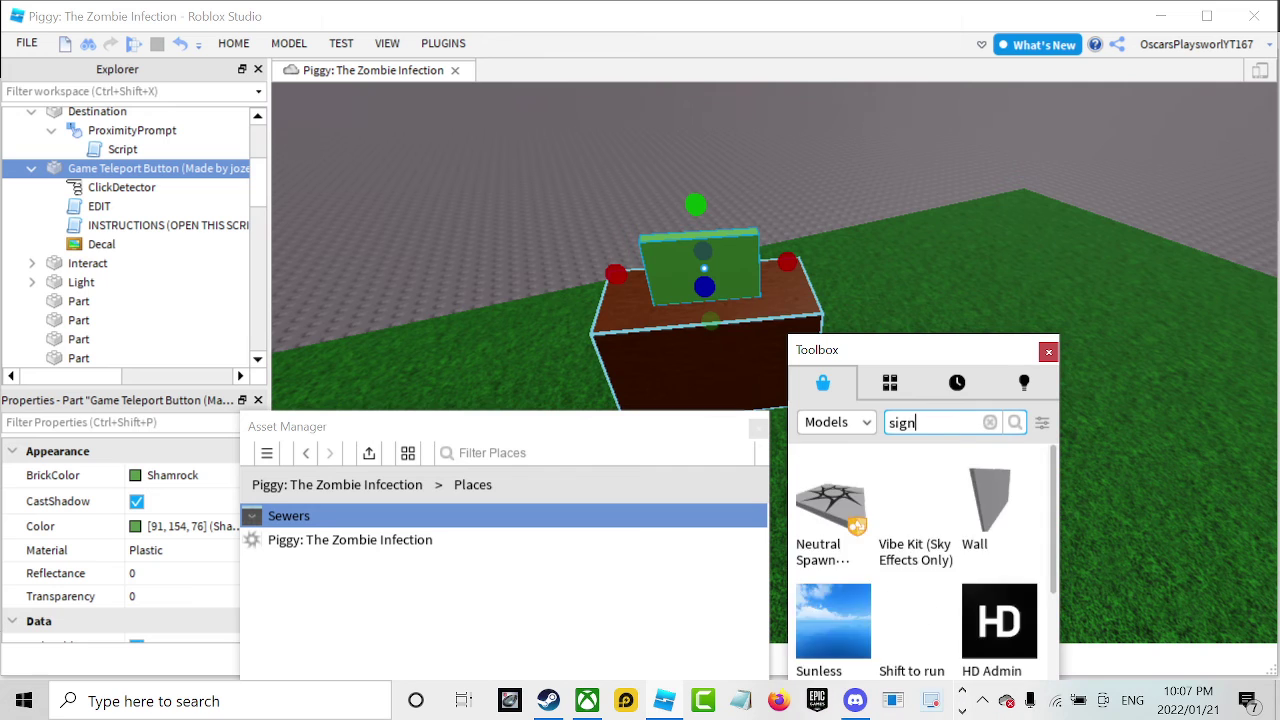
key("Return")
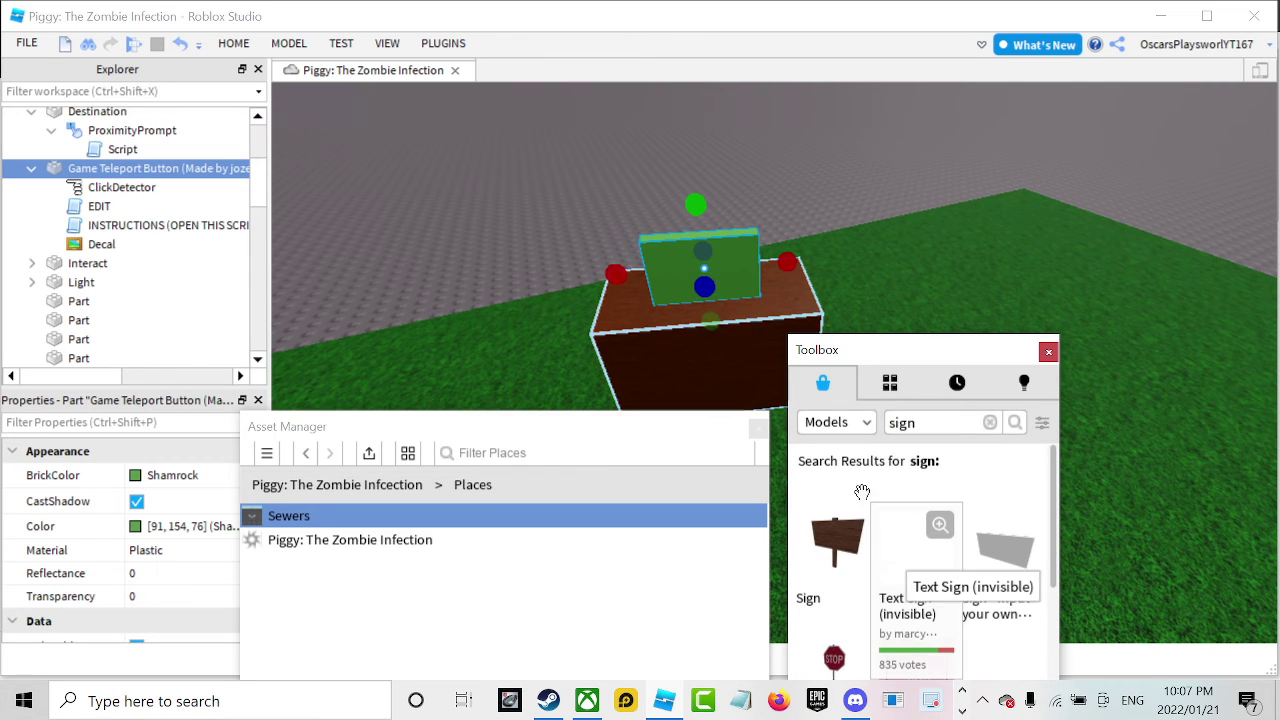
left_click_drag(895, 556, 870, 281)
Place the text sign along the long front side of the wooden block.
right_click_drag(870, 281, 784, 281)
left_click_drag(784, 281, 766, 360)
left_click_drag(648, 335, 742, 358)
right_click_drag(742, 358, 744, 358)
left_click_drag(743, 359, 766, 382)
Rotate the text sign so its lettering faces outward from the front of the wooden block.
left_click(234, 44)
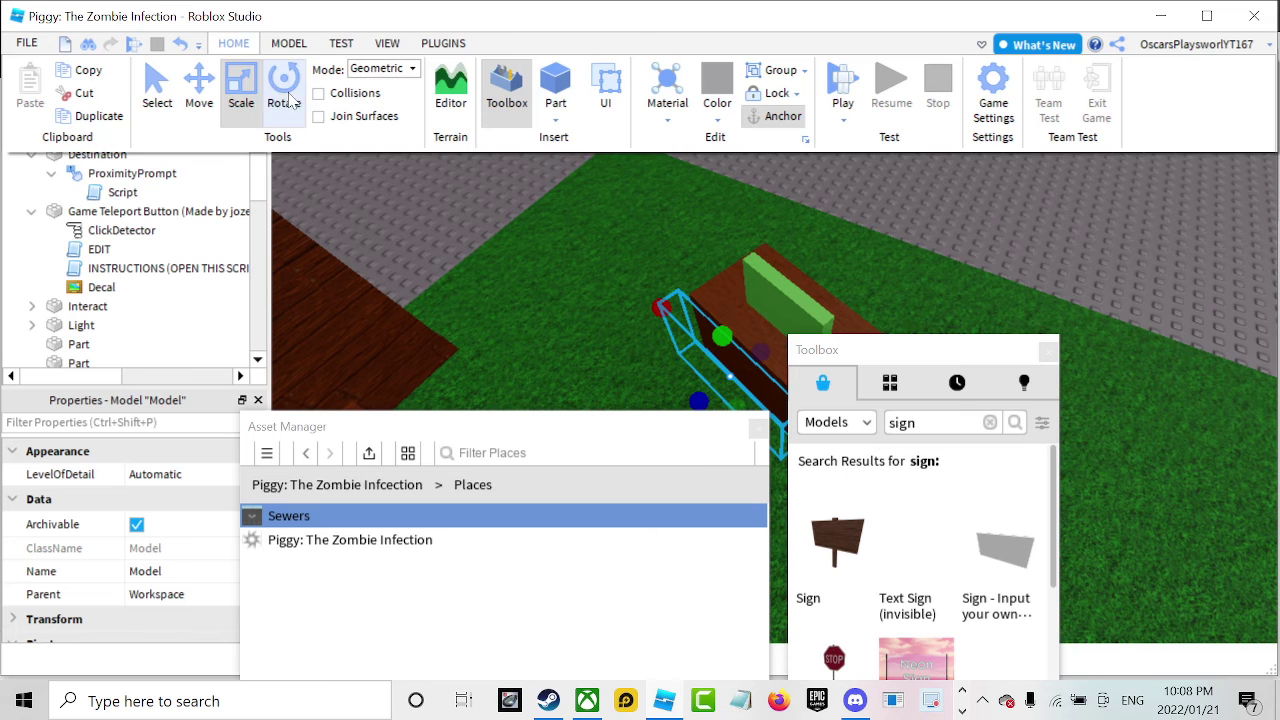
left_click(285, 101)
right_click_drag(724, 360, 724, 356)
left_click_drag(728, 371, 712, 240)
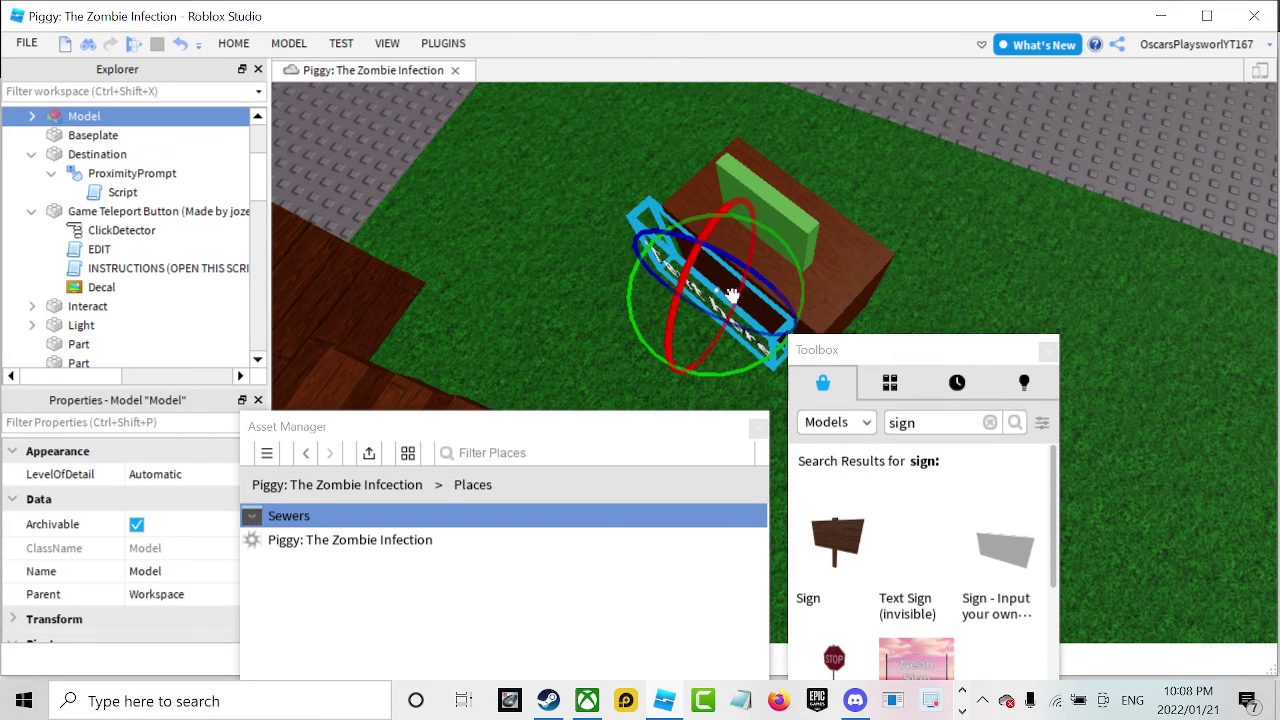
left_click_drag(748, 313, 783, 307)
right_click_drag(783, 306, 784, 306)
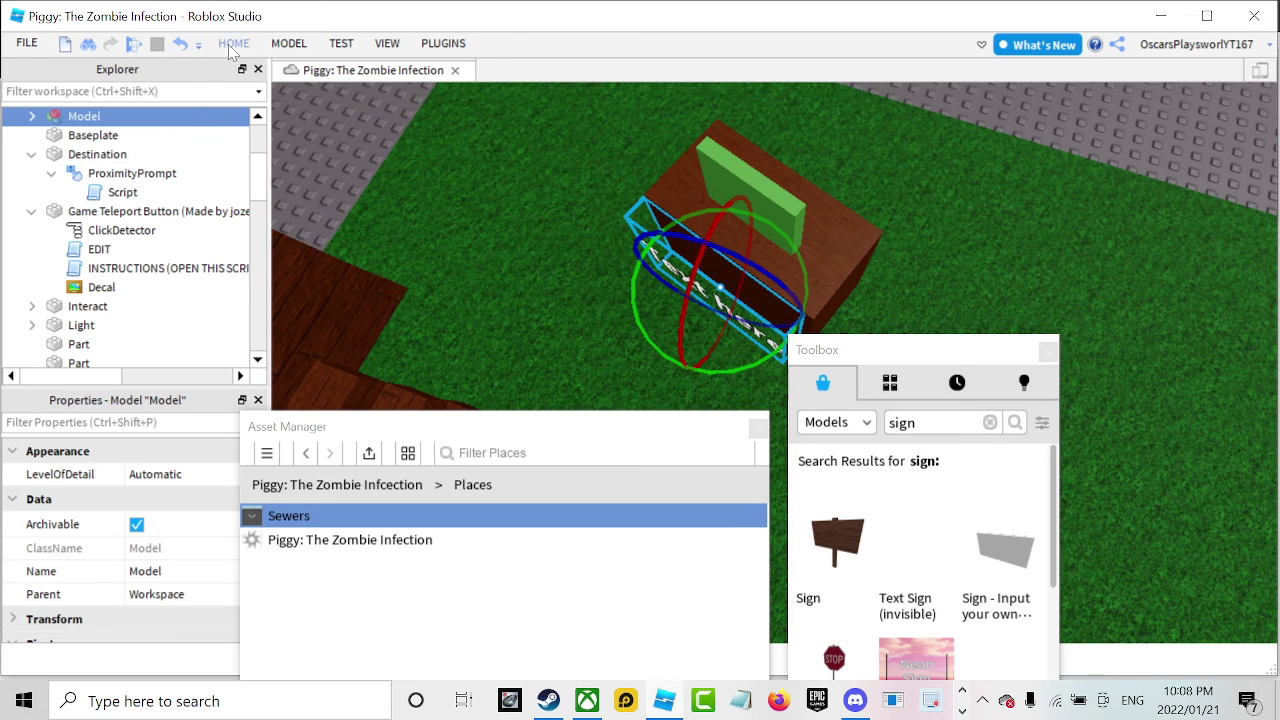
Activate the Move tool for the text sign in front of the wooden block.
left_click(233, 43)
left_click(199, 90)
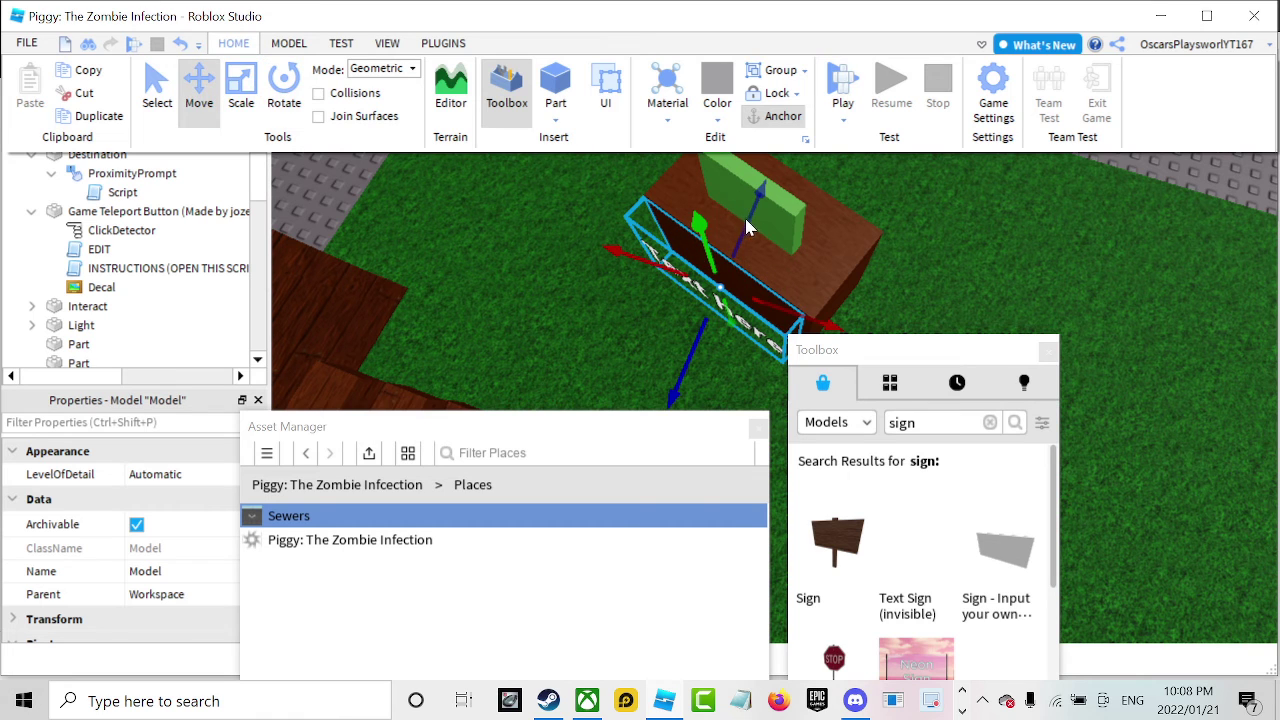